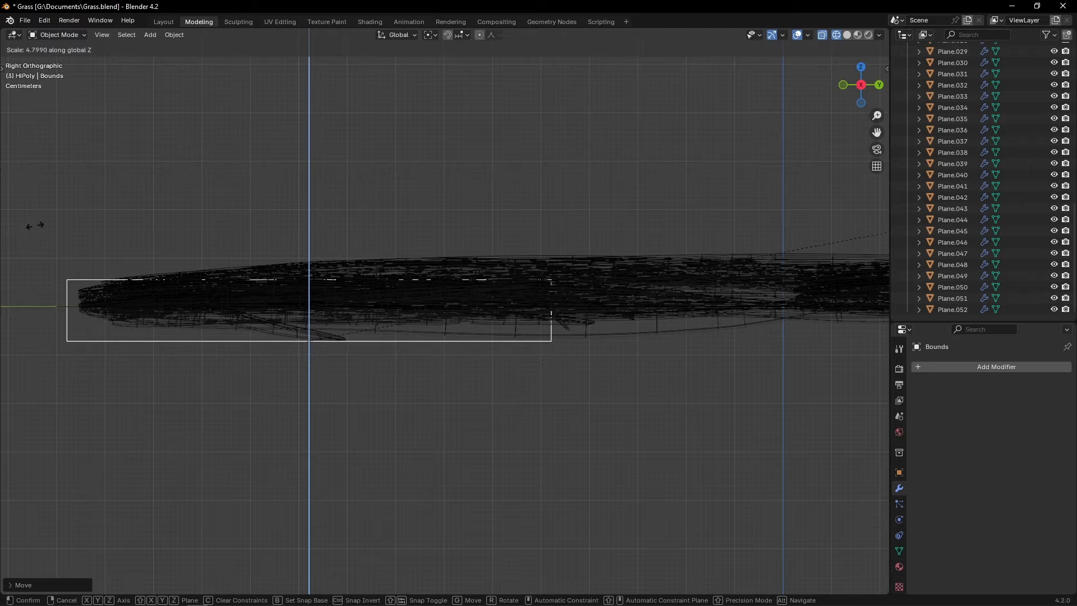
Scale the Bounds empty by about 4.8 along global Z to enclose the grass, and render the camera view
click(267, 159)
shift+middle_drag(665, 265, 204, 259)
scroll(295, 286, down, 3)
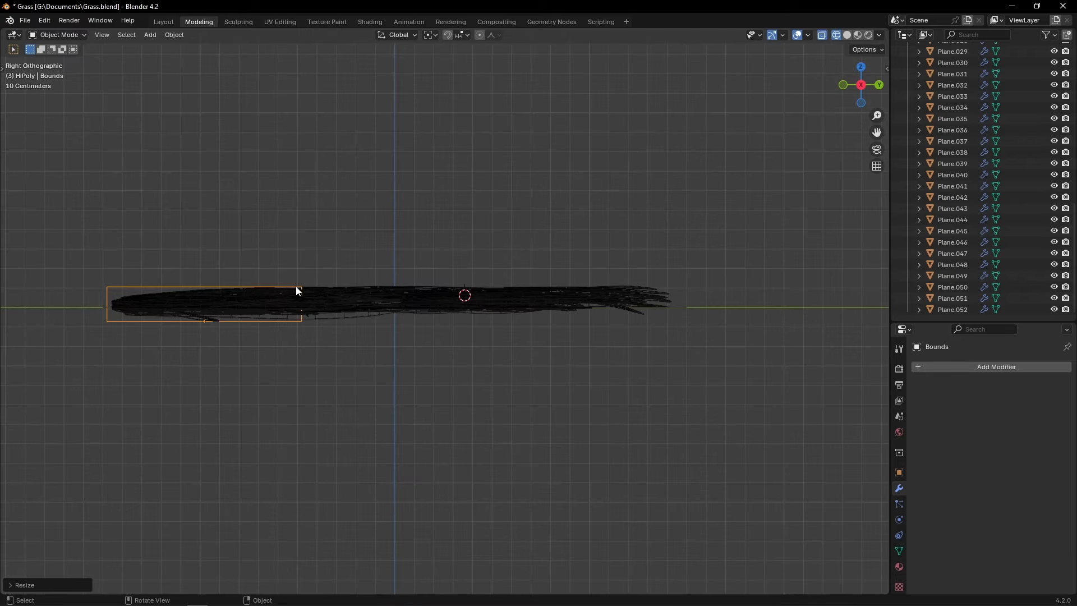
key(KP_0)
key(F12)
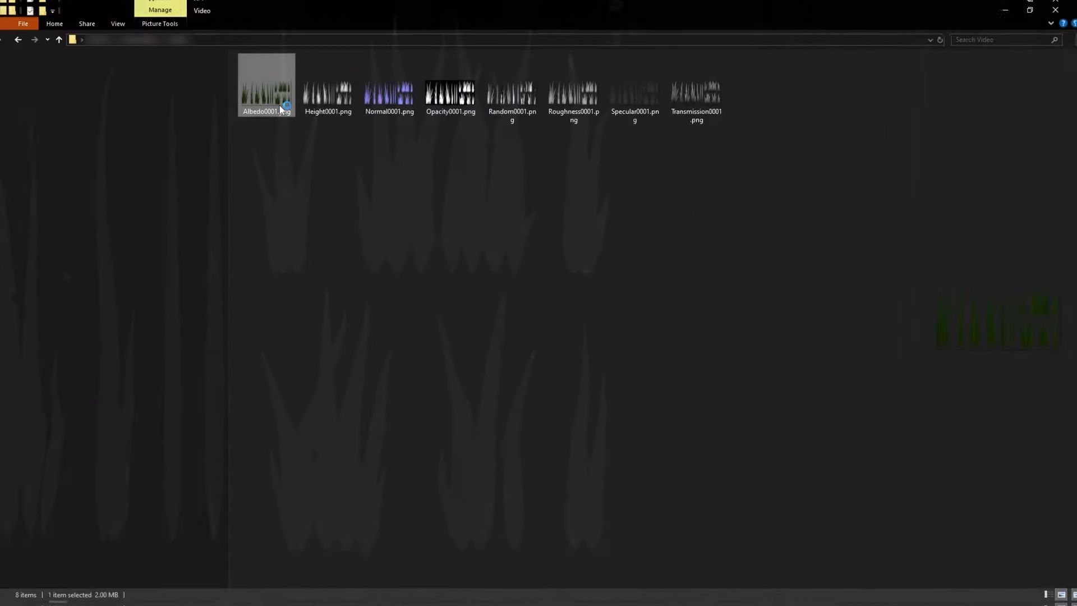
Examine the rendered texture maps one after another, from Albedo0001.png through Opacity and Specular to Transmission0001.png
double_click(275, 102)
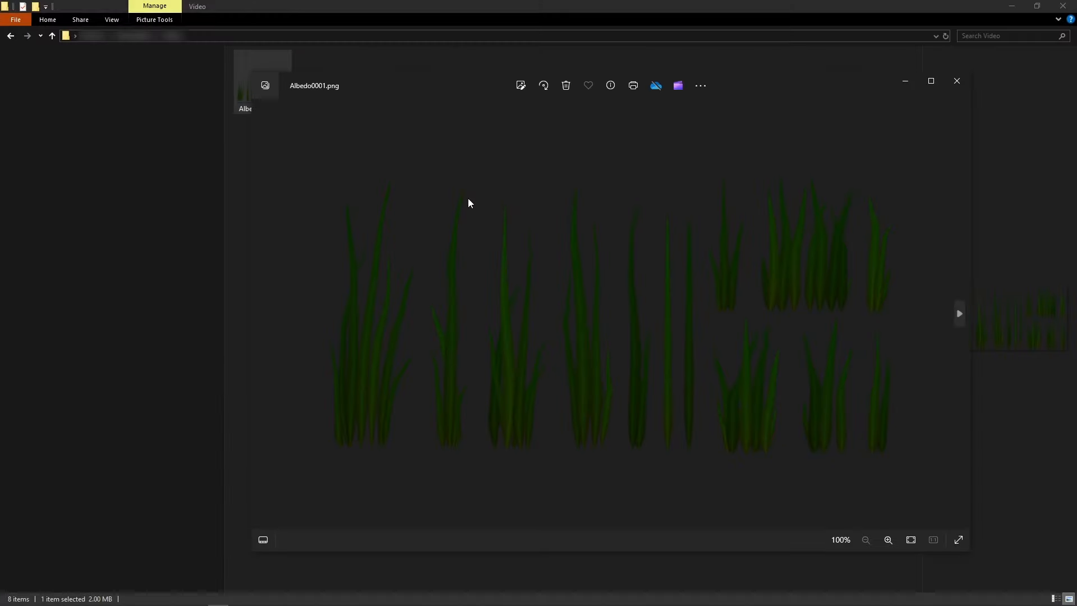
key(Right)
key(Right)
key(Right)
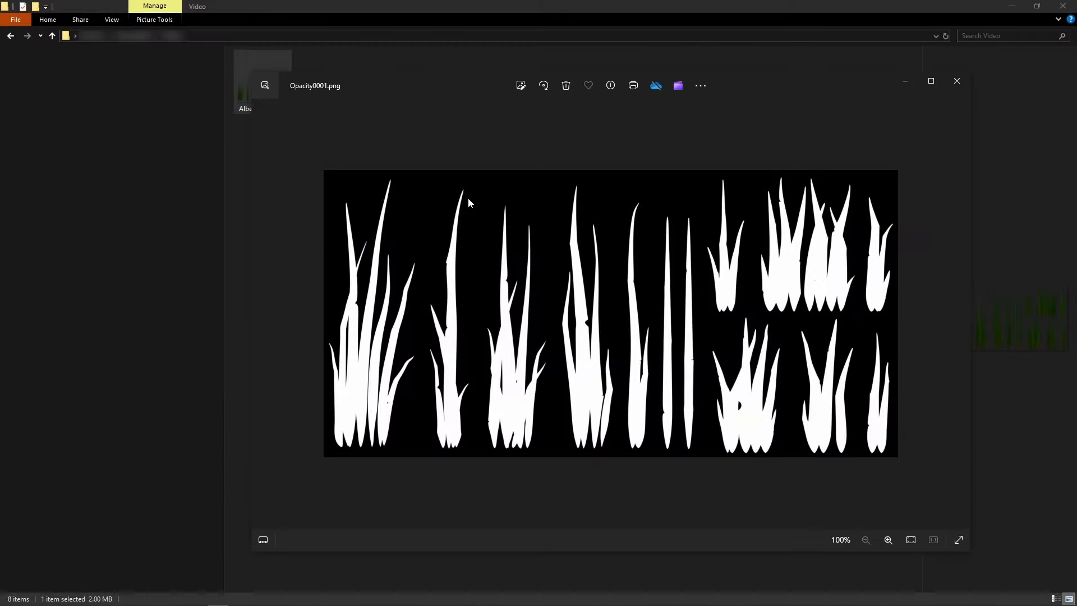
key(Right)
key(Right)
key(Right)
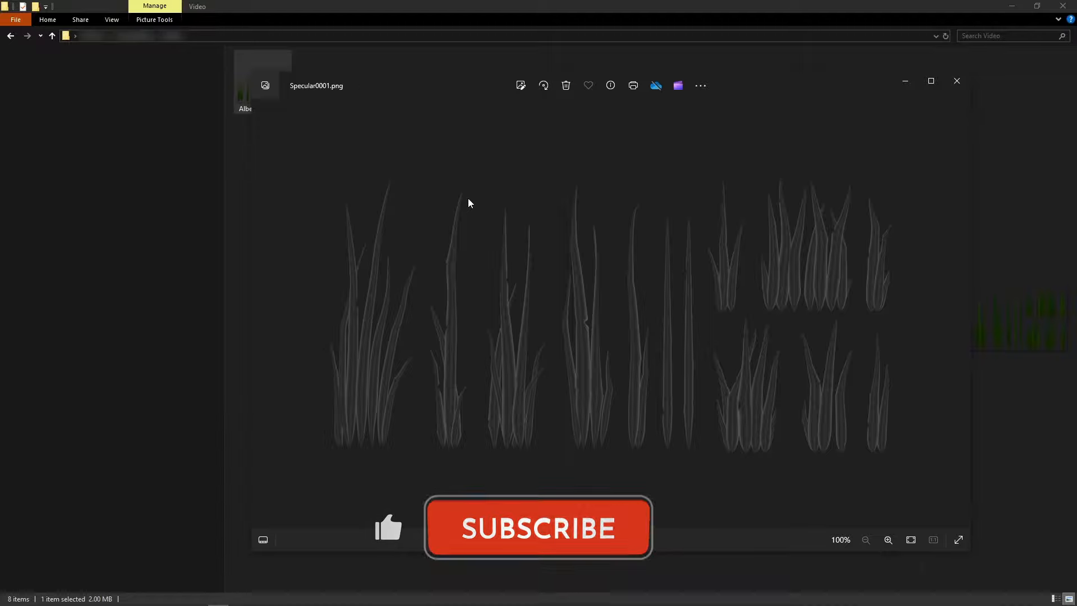
key(Right)
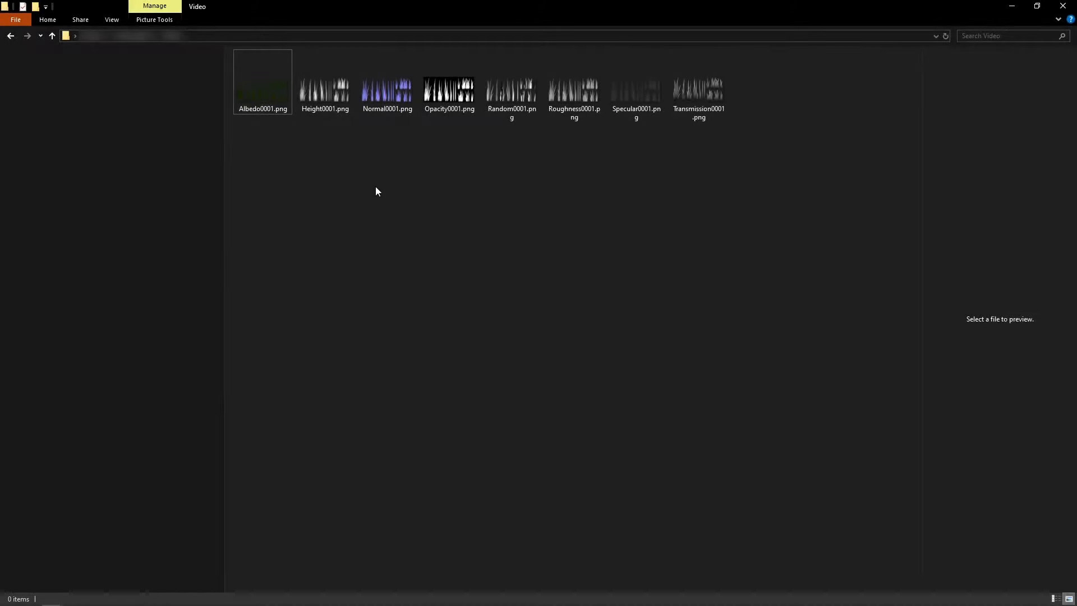
click(276, 107)
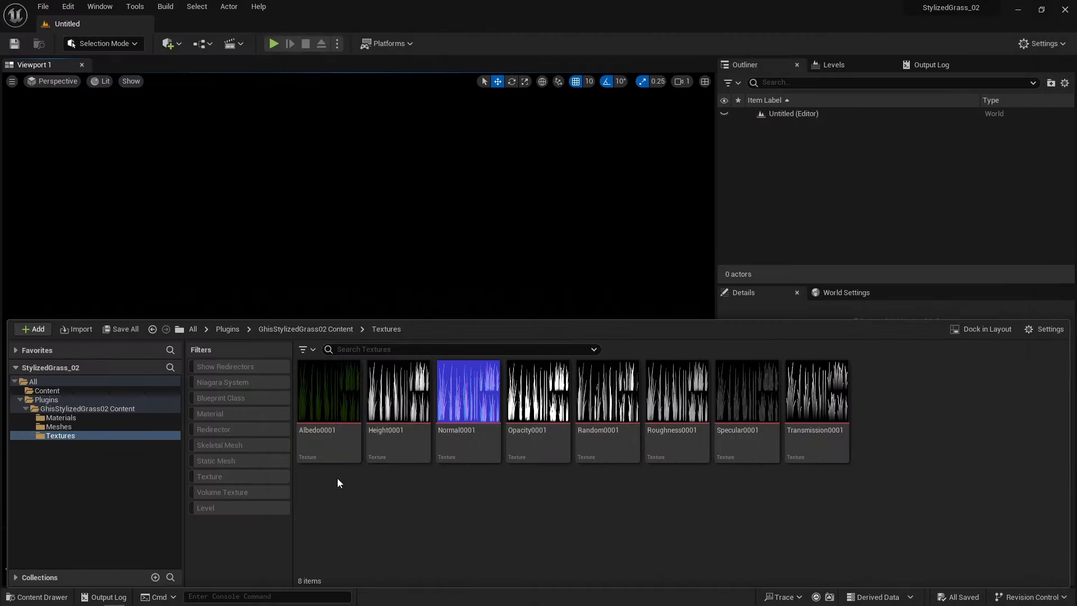
Open the M_StylizedGrass material in Unreal Engine and inspect how the Albedo0001 texture's alpha feeds the Opacity Mask
mouse_move(334, 417)
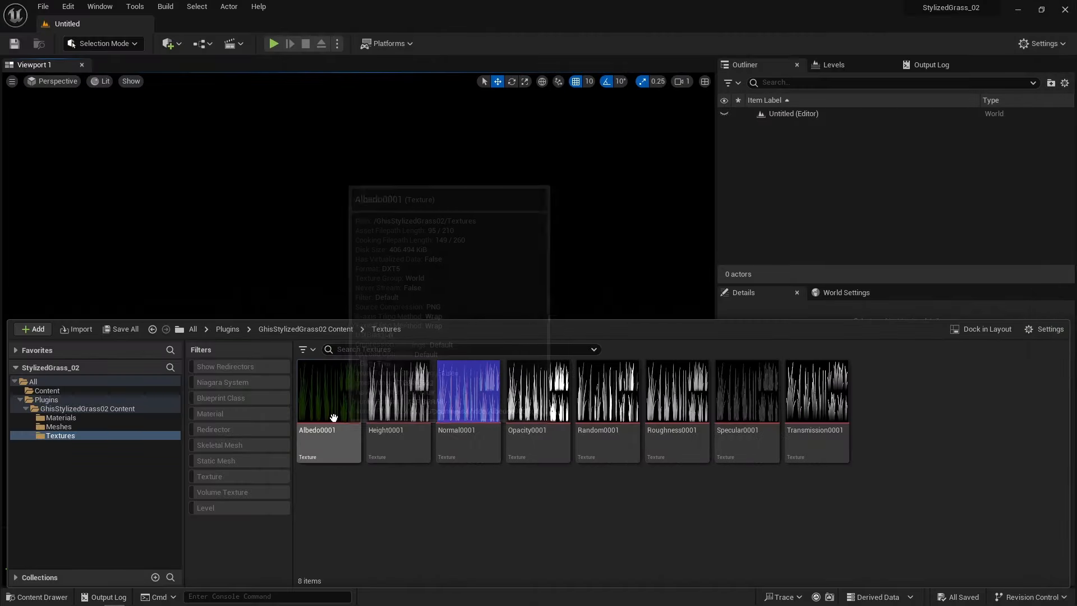
click(143, 417)
click(312, 396)
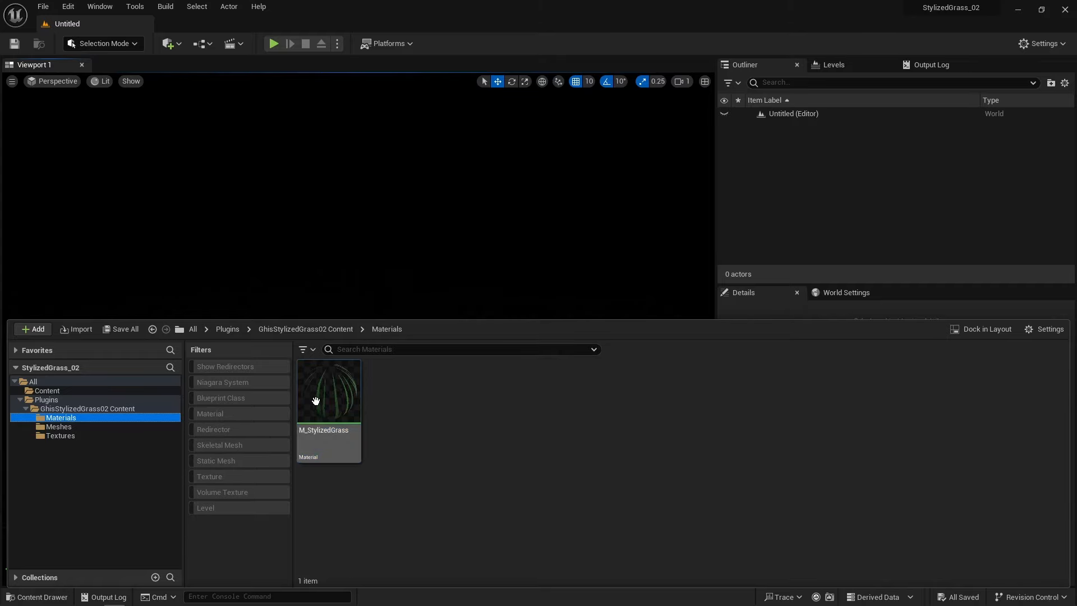
mouse_move(317, 402)
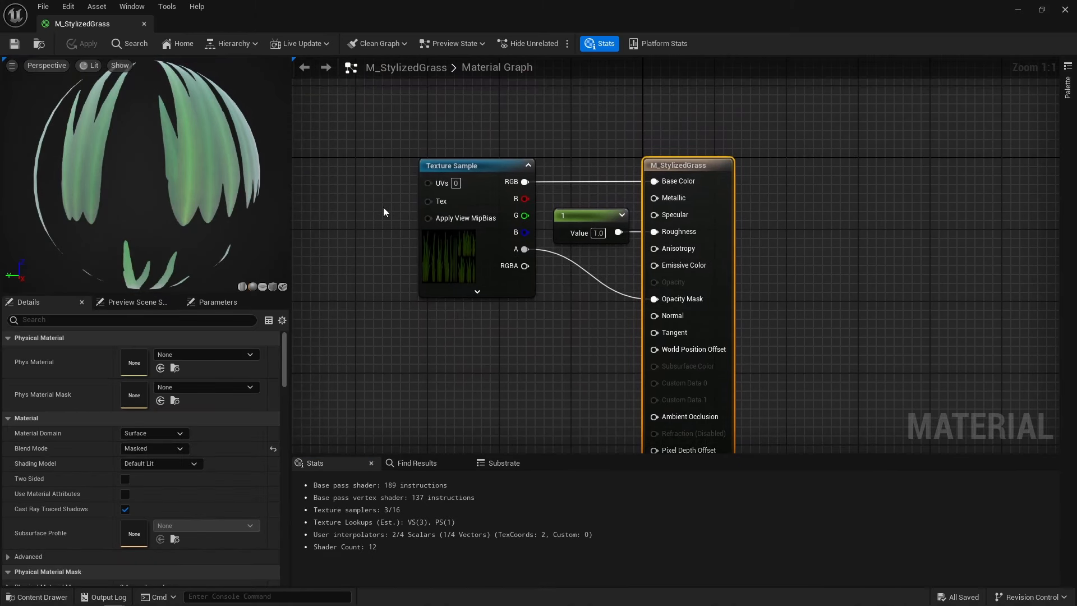
click(468, 228)
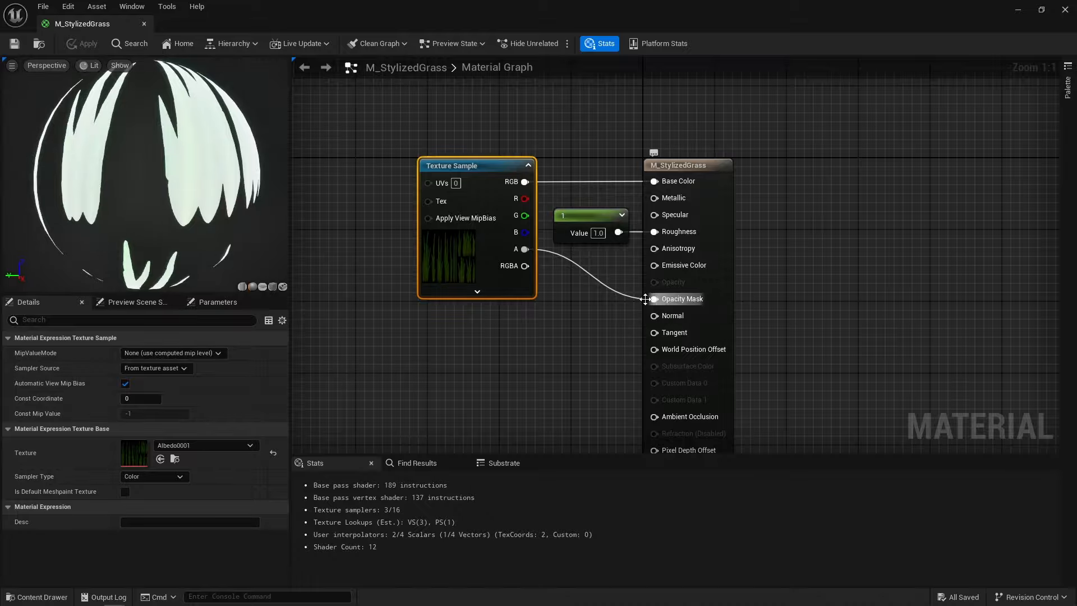
ctrl+drag(654, 298, 587, 309)
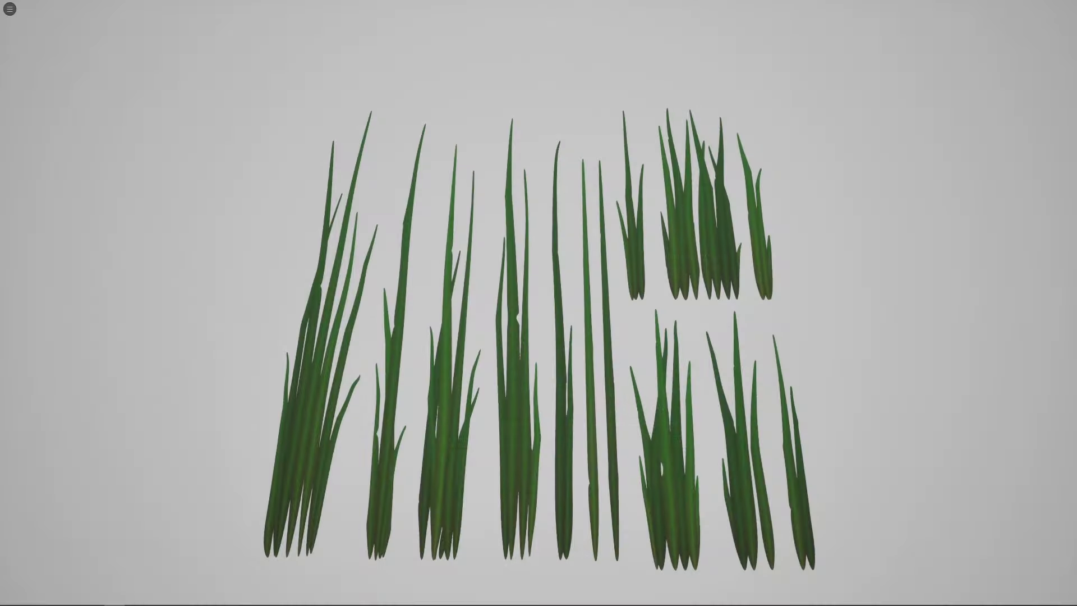
Examine how the grass blade edges look in the mesh preview from increasing distances
scroll(538, 303, down, 15)
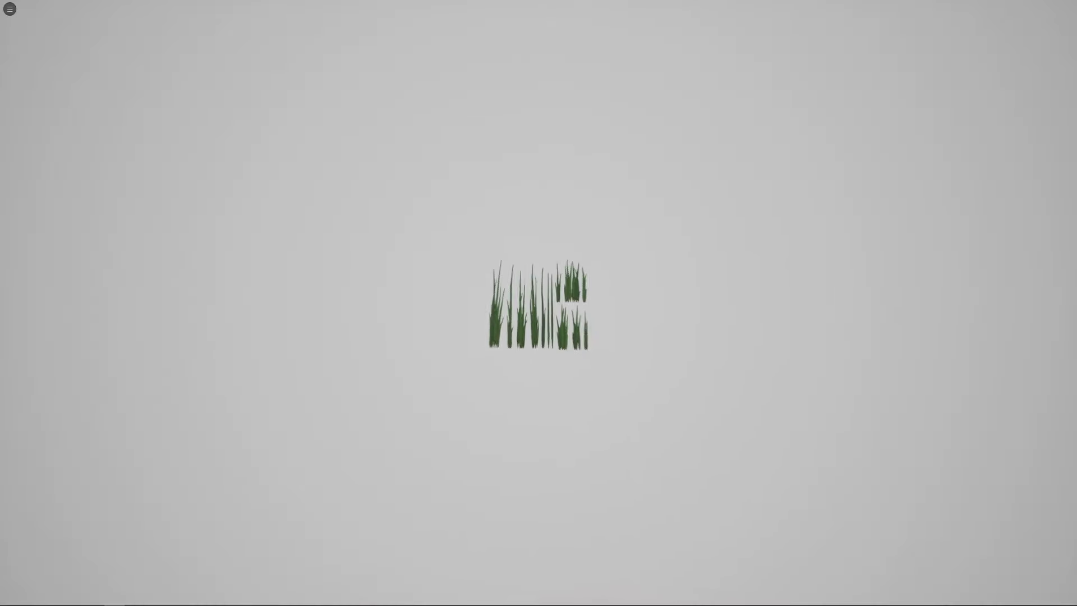
scroll(538, 303, down, 15)
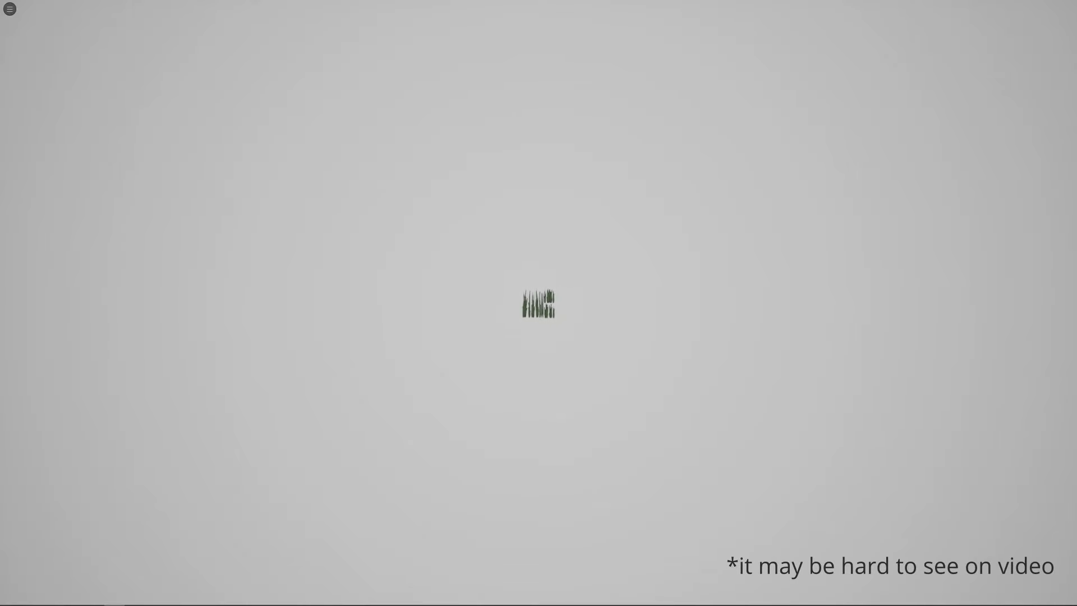
scroll(538, 303, down, 7)
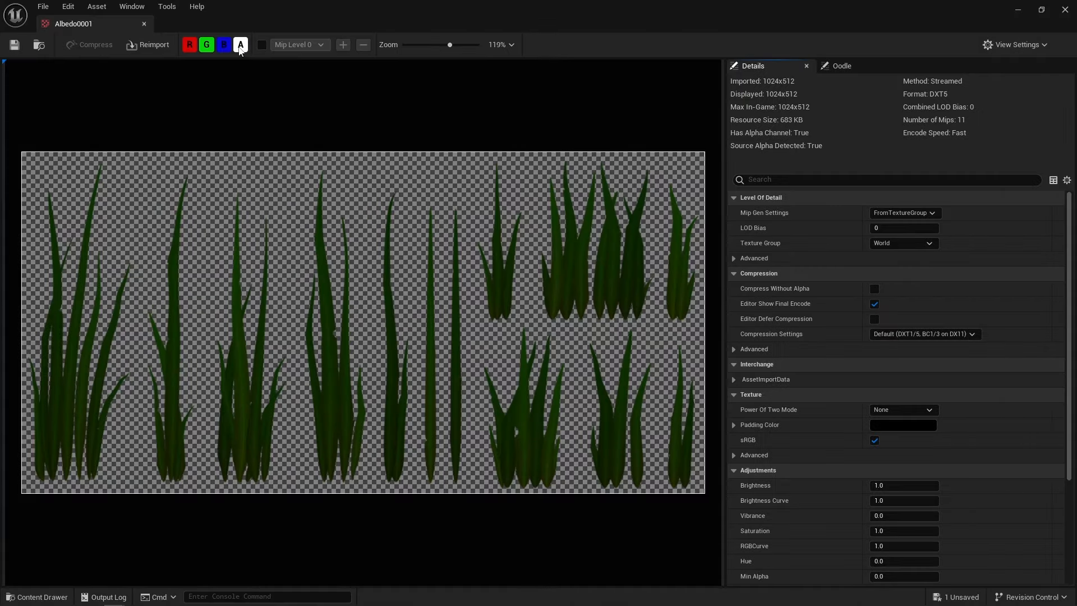
Toggle the alpha channel of the Albedo0001 texture and examine the colour around the blade edges up close
click(240, 46)
scroll(323, 285, up, 6)
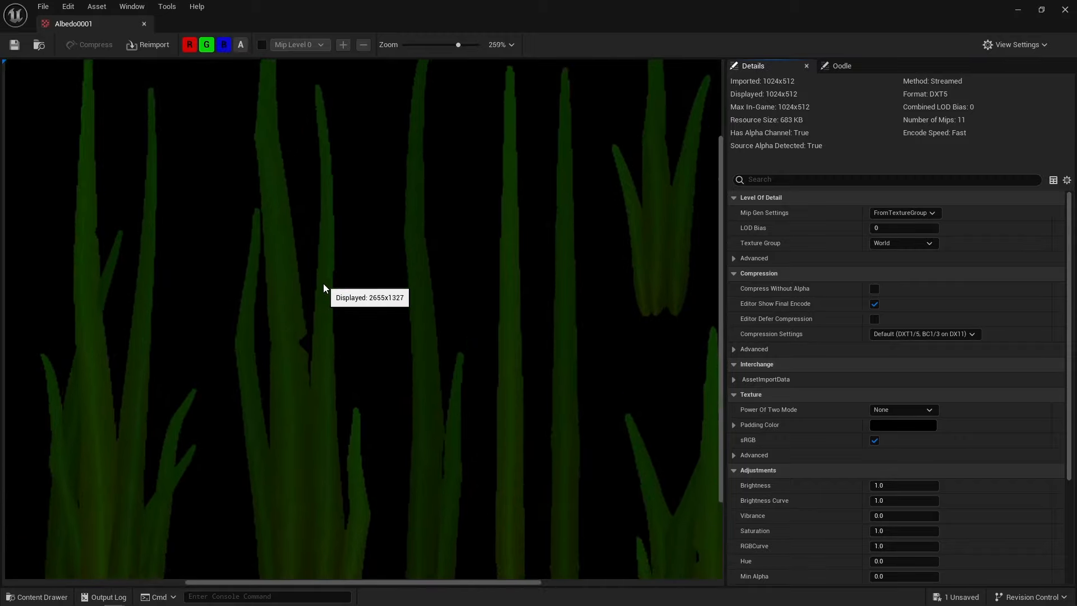
scroll(323, 288, up, 4)
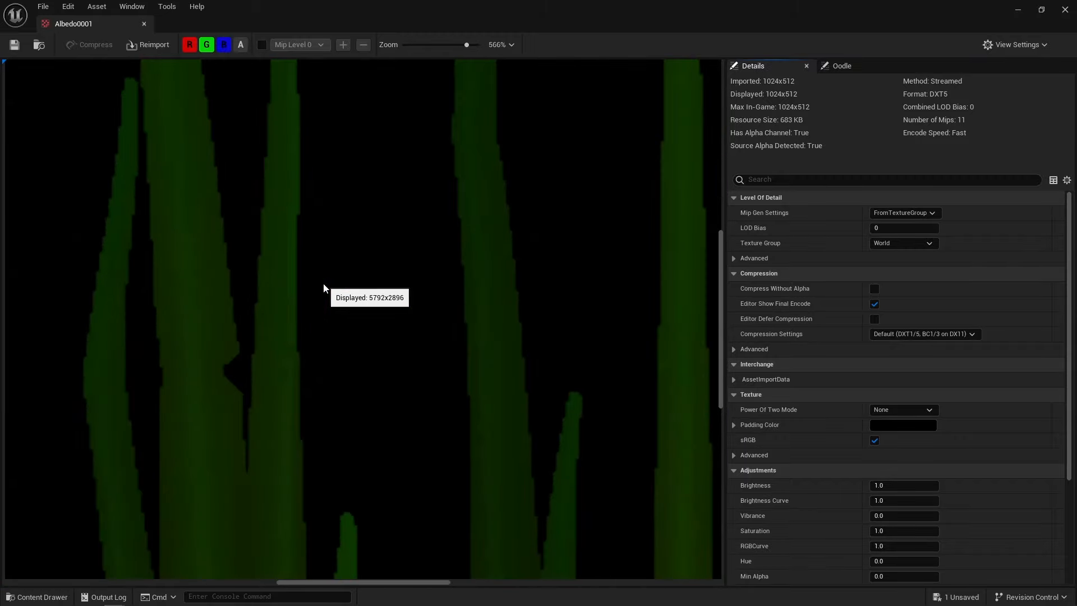
click(240, 45)
click(240, 45)
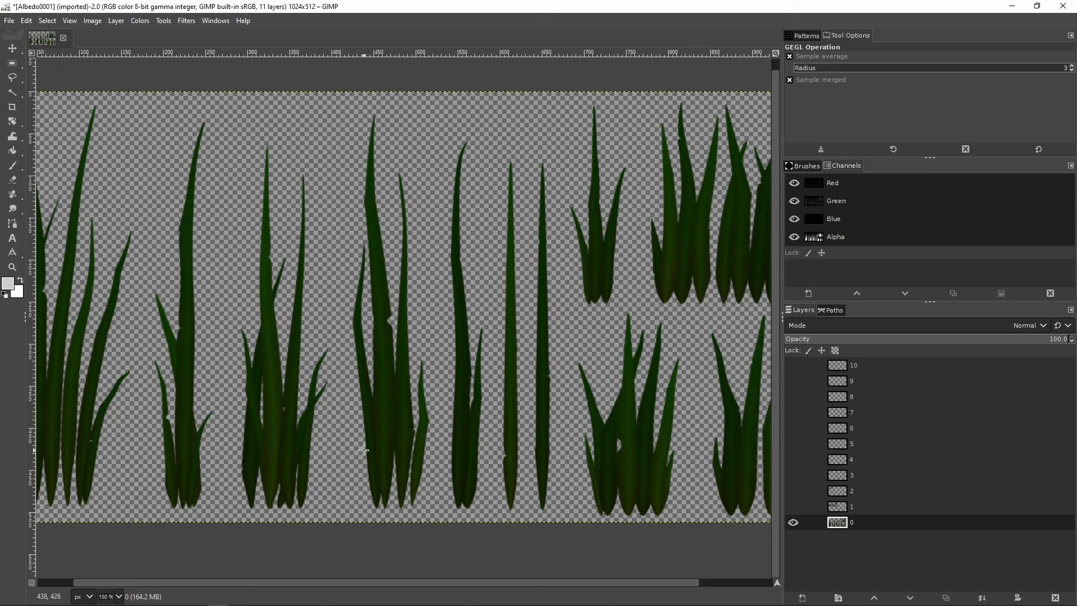
In GIMP, view the mipmap layers one at a time from layer 0 up to layer 6
click(793, 522)
click(792, 506)
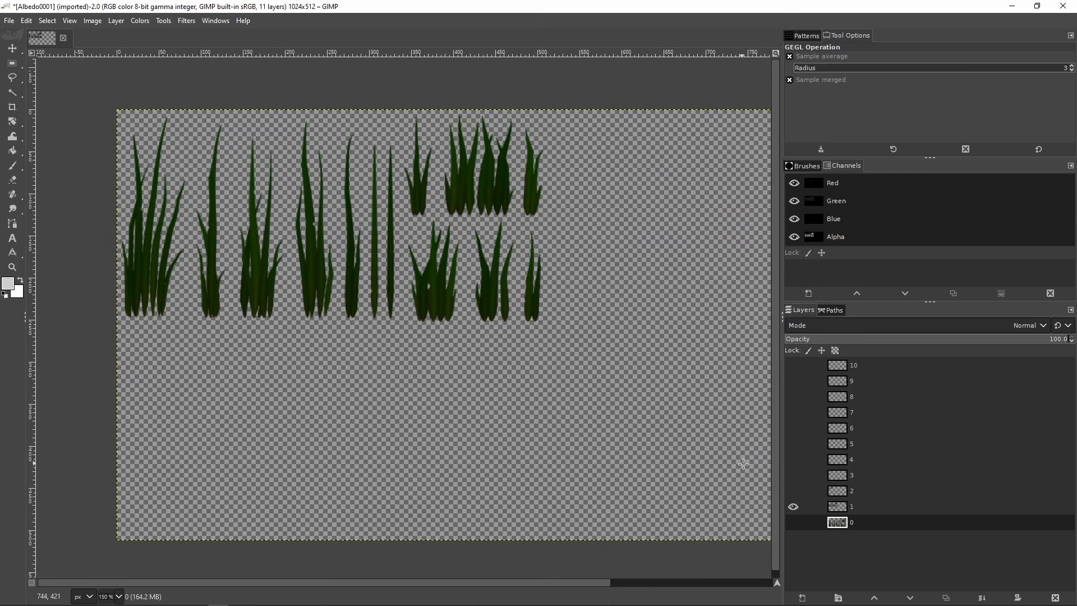
click(792, 506)
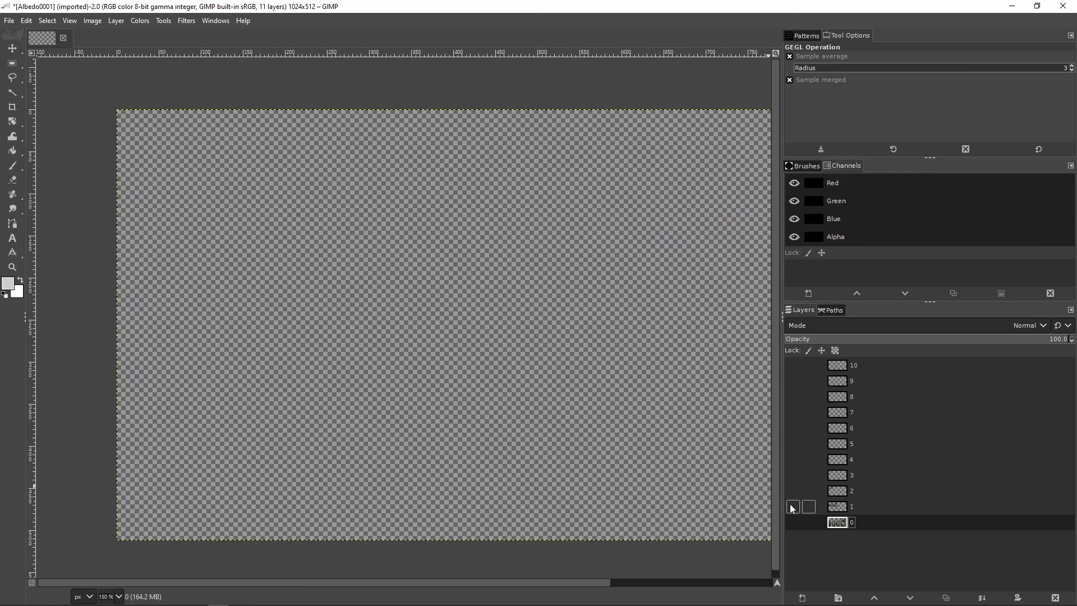
click(793, 491)
click(792, 490)
click(792, 475)
click(792, 475)
click(792, 459)
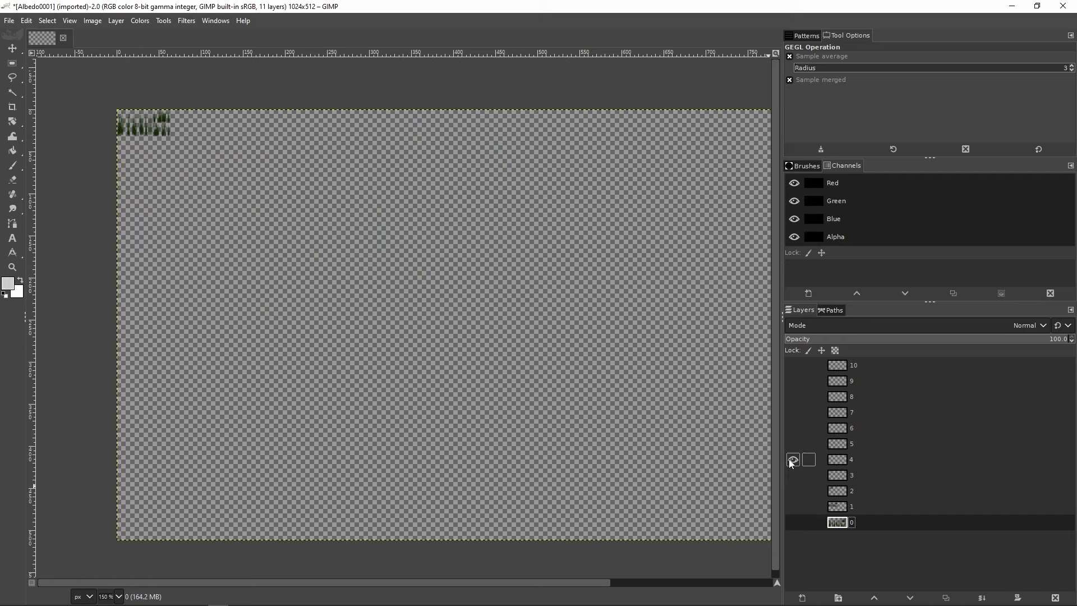
click(792, 459)
click(792, 444)
click(792, 443)
click(792, 428)
click(792, 429)
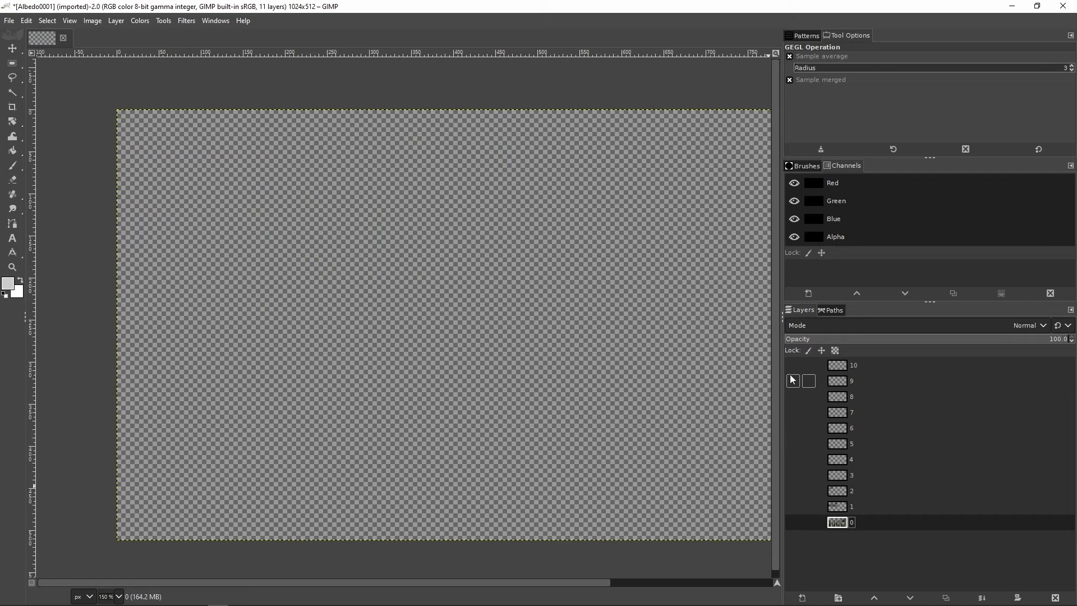
Show only mipmap layer 10 and examine it at high magnification
click(792, 366)
ctrl+scroll(91, 90, up, 5)
ctrl+scroll(228, 169, up, 5)
ctrl+scroll(230, 332, up, 2)
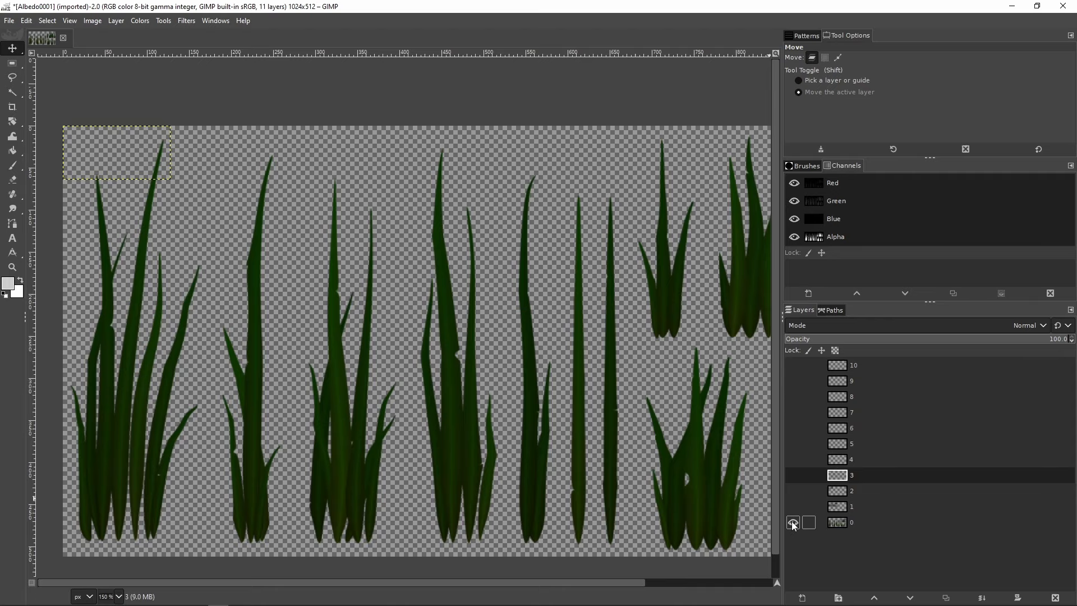
Show layer 3 in place of layer 0 and compare its blade edges with the Alpha channel hidden and shown
click(792, 523)
click(792, 475)
ctrl+scroll(104, 154, up, 7)
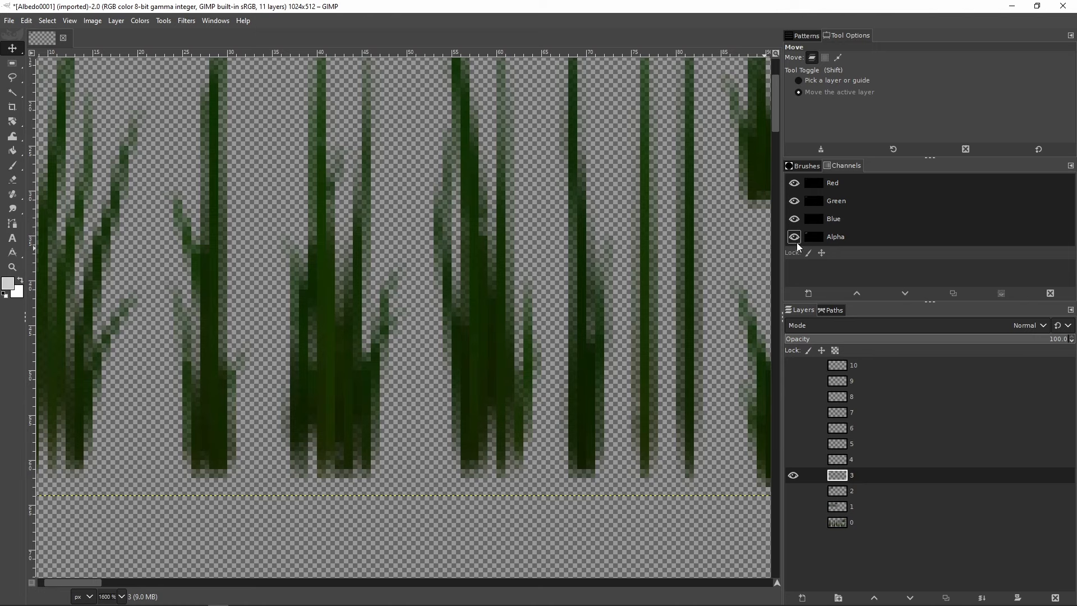
click(794, 237)
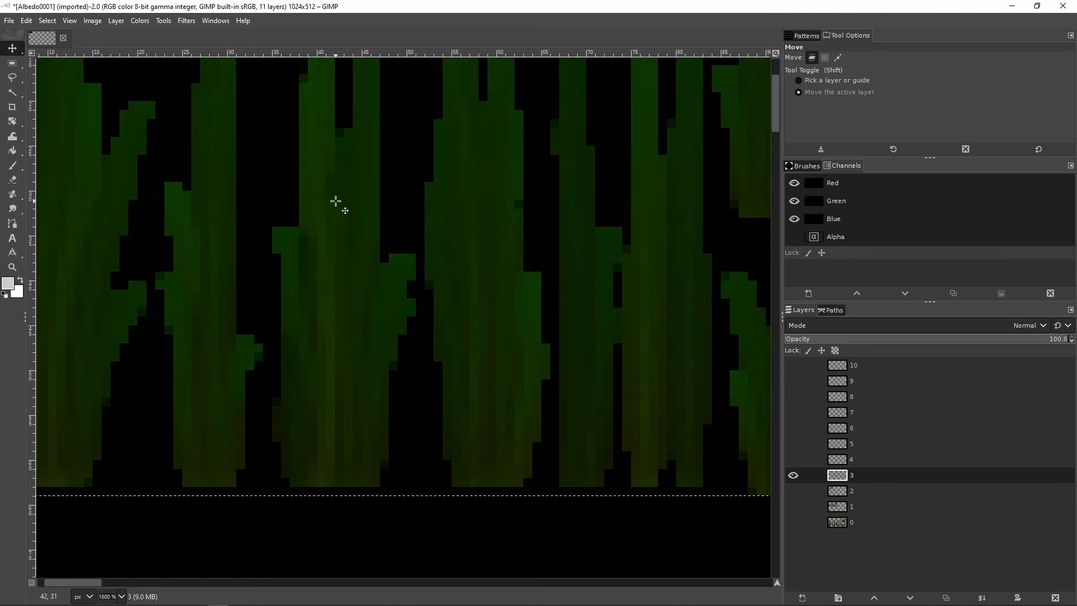
click(794, 237)
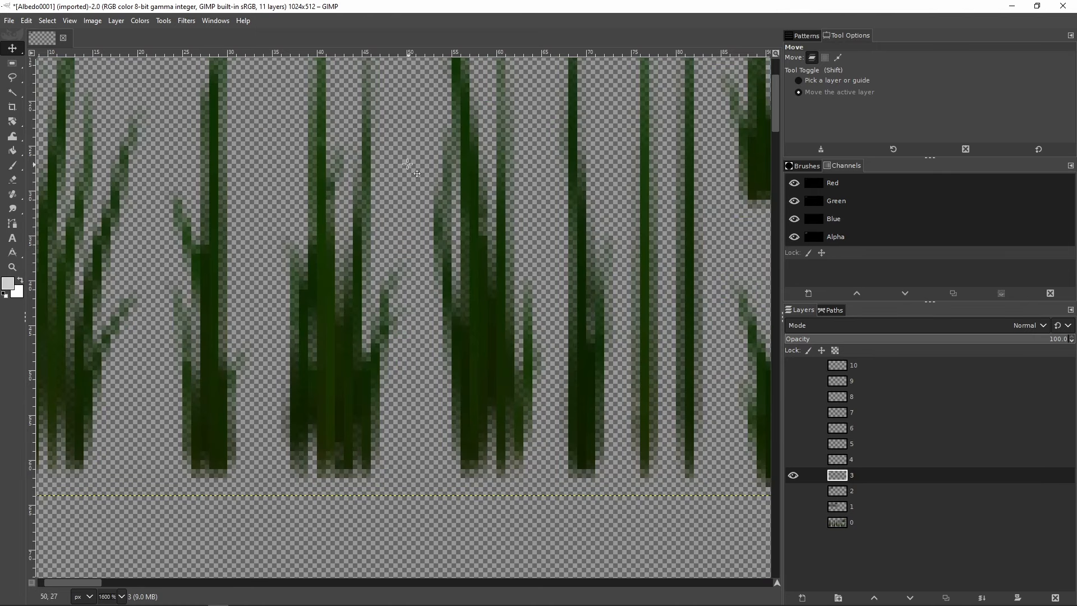
Examine mipmap layers 5 and 8 individually in place of layer 3
click(793, 475)
click(793, 444)
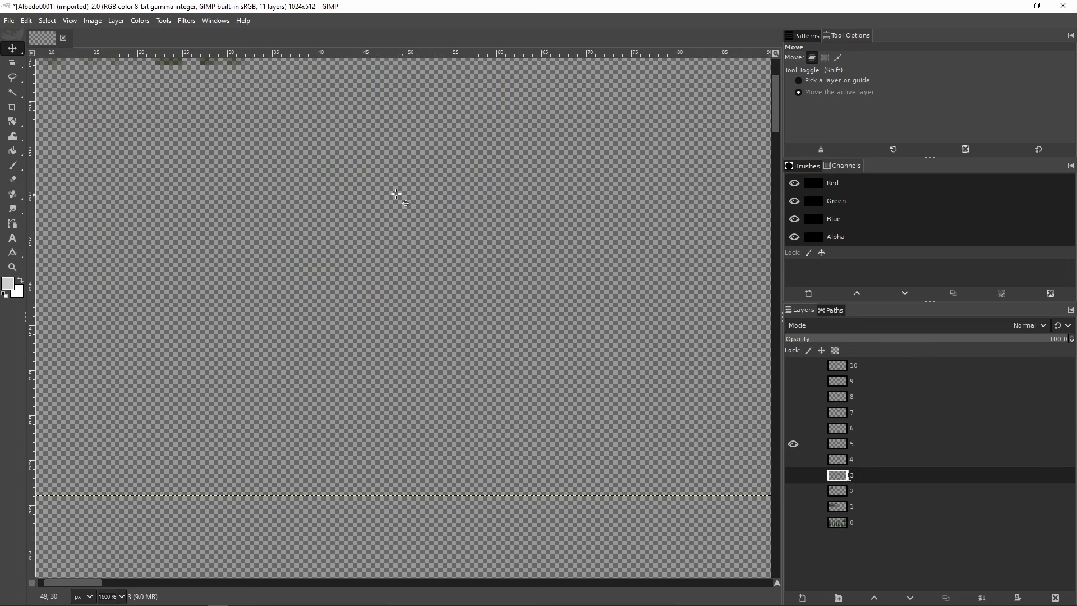
middle_drag(396, 194, 511, 362)
click(792, 444)
click(793, 397)
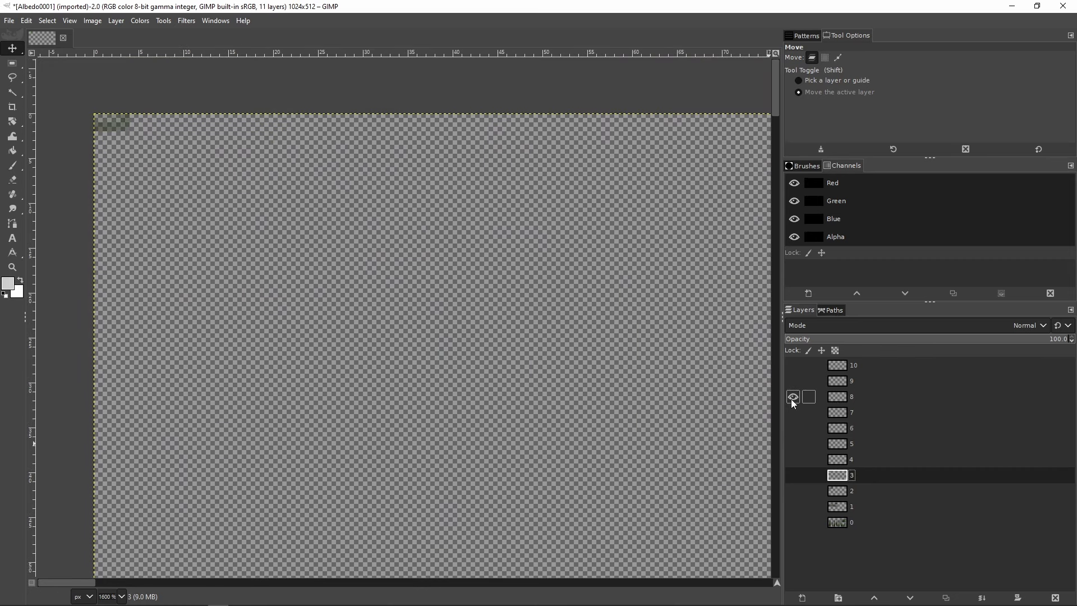
click(792, 397)
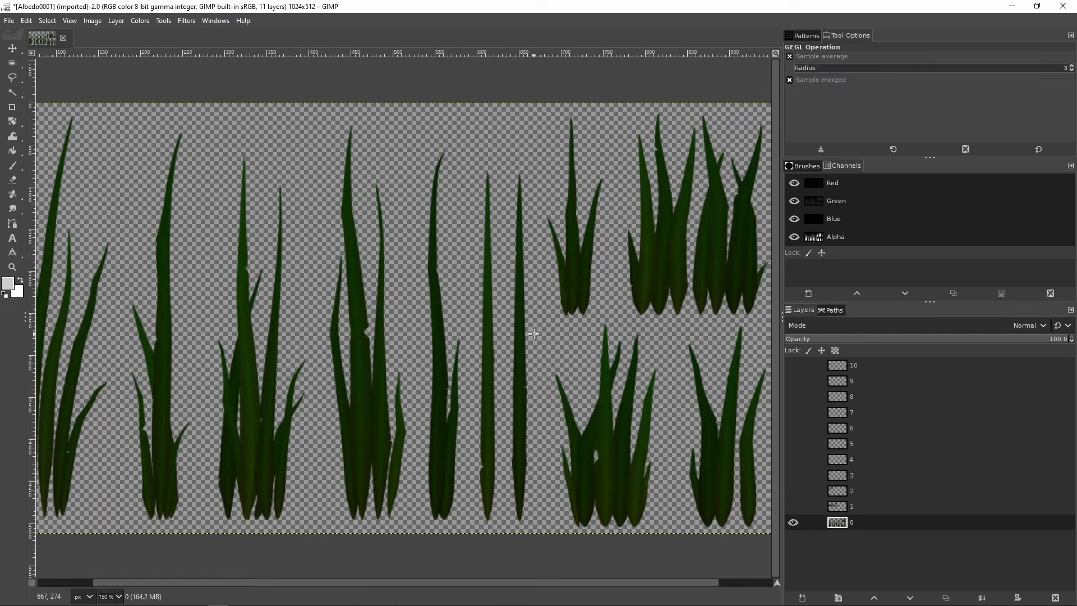
Duplicate layer 0 and apply the Value Propagate filter to the copy with the mode set to More opaque
right_click(849, 522)
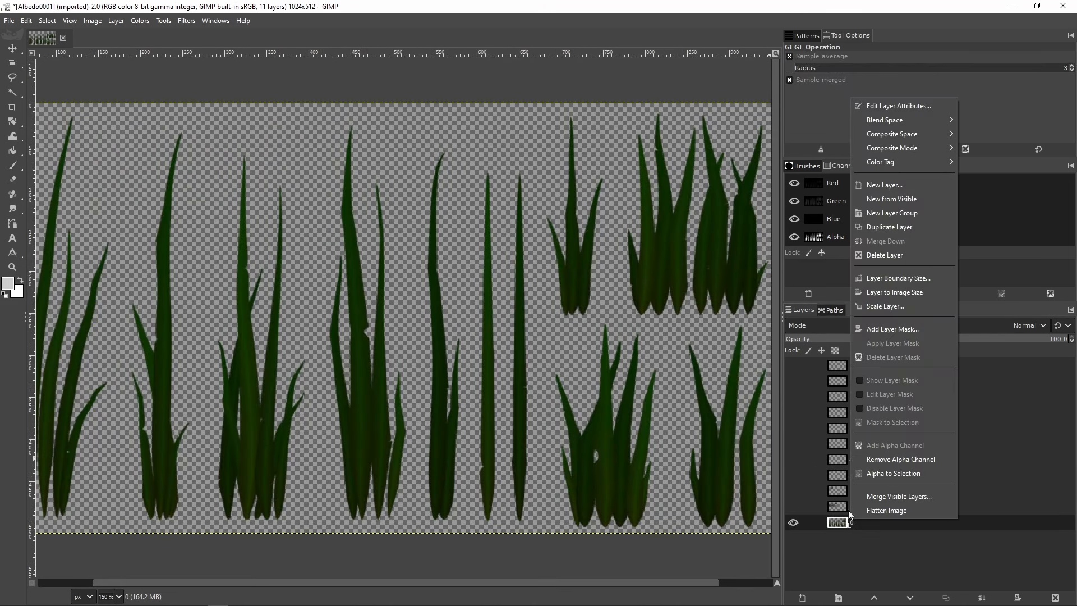
click(890, 227)
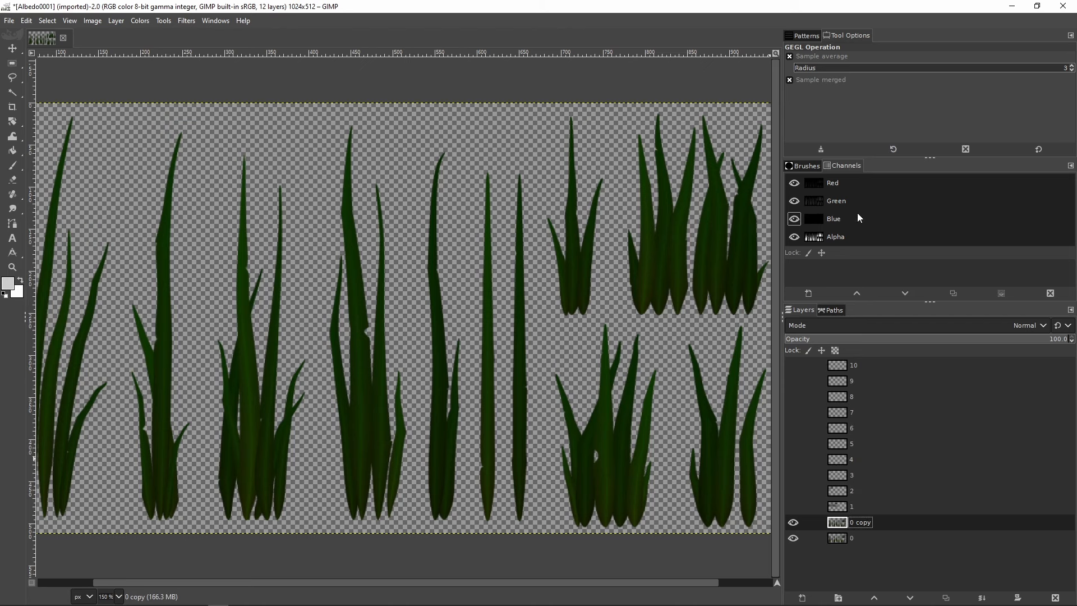
click(186, 21)
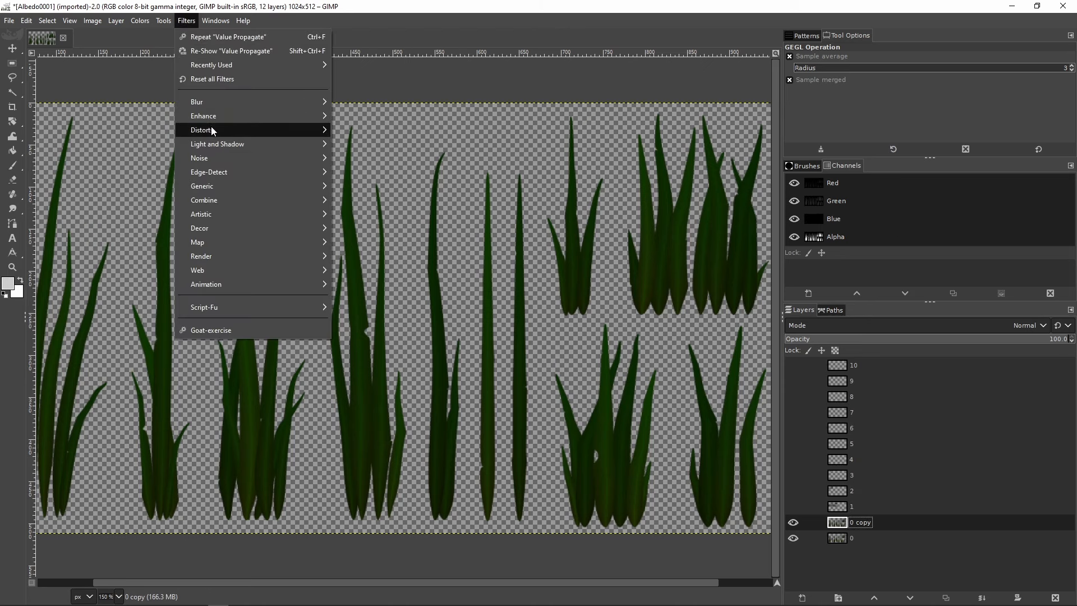
mouse_move(212, 130)
click(378, 284)
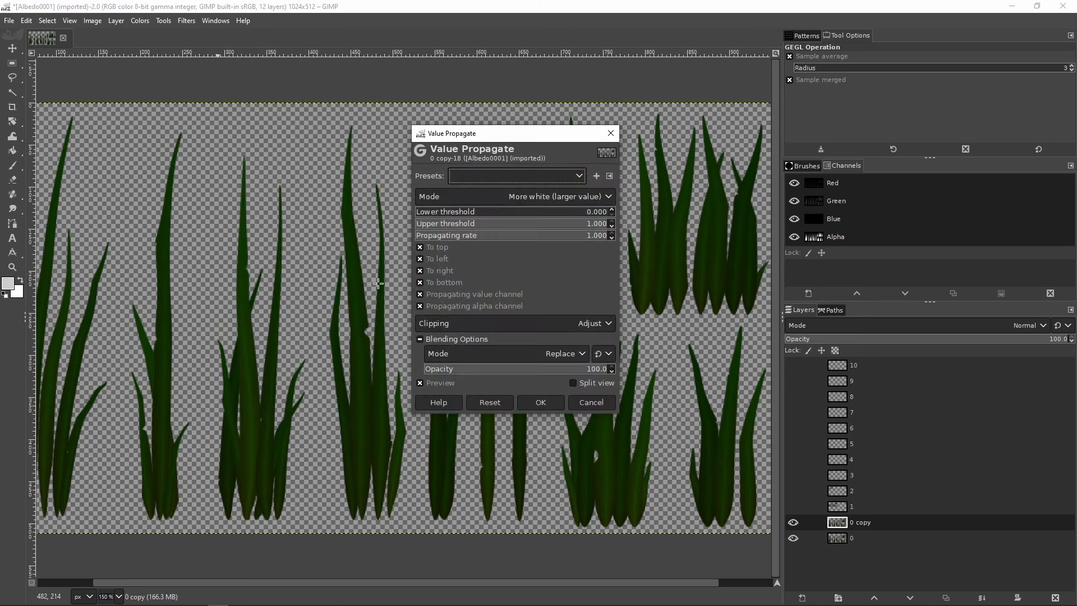
click(511, 200)
click(460, 282)
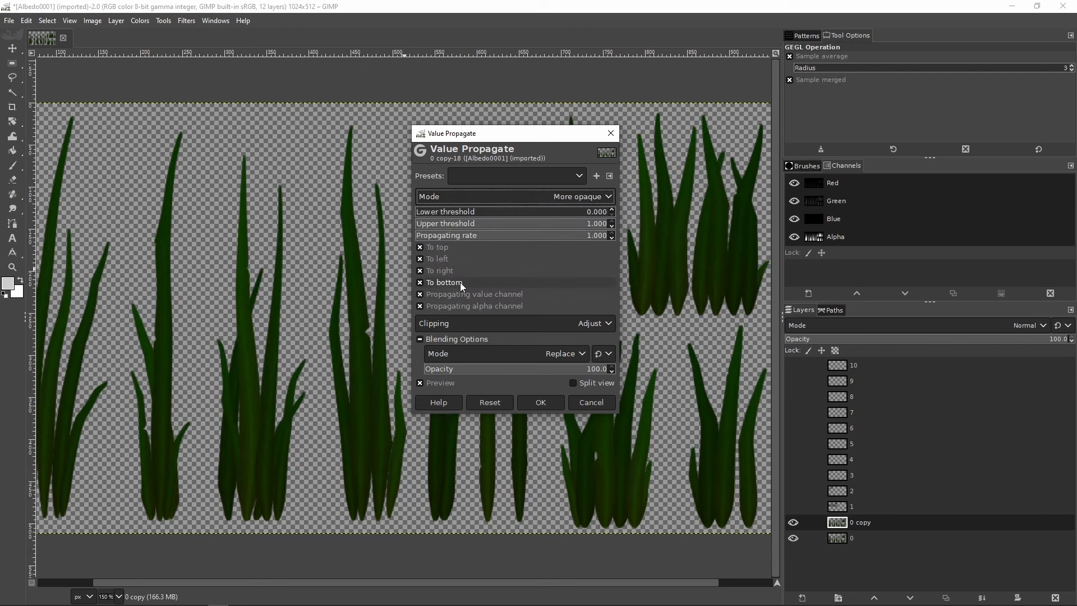
click(538, 402)
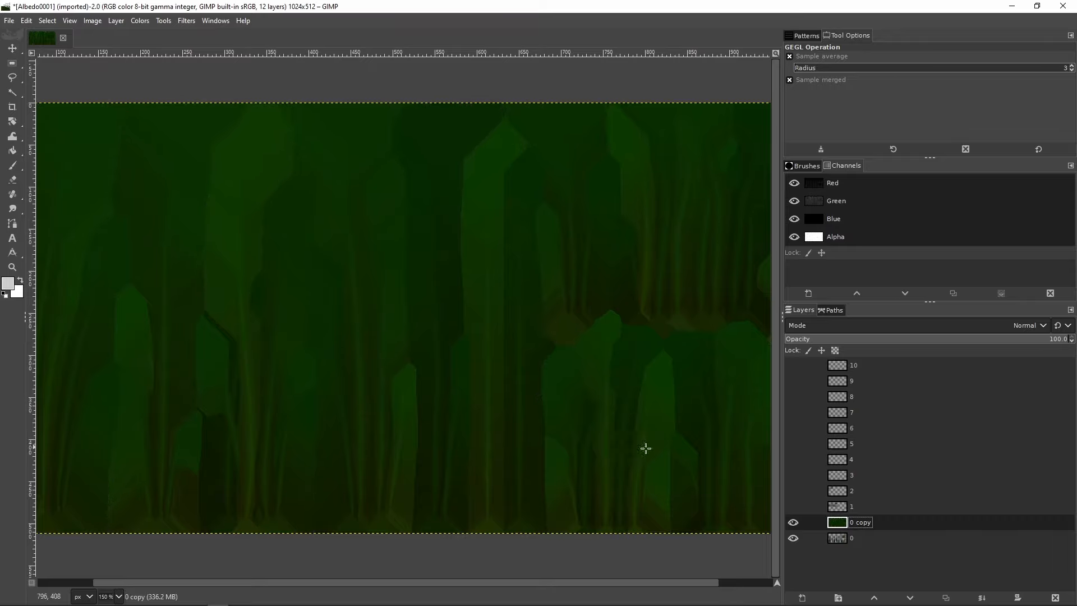
Load layer 0's opaque area as a selection and add a Black (full transparency) mask to its copy
click(859, 538)
right_click(861, 540)
click(897, 493)
right_click(860, 522)
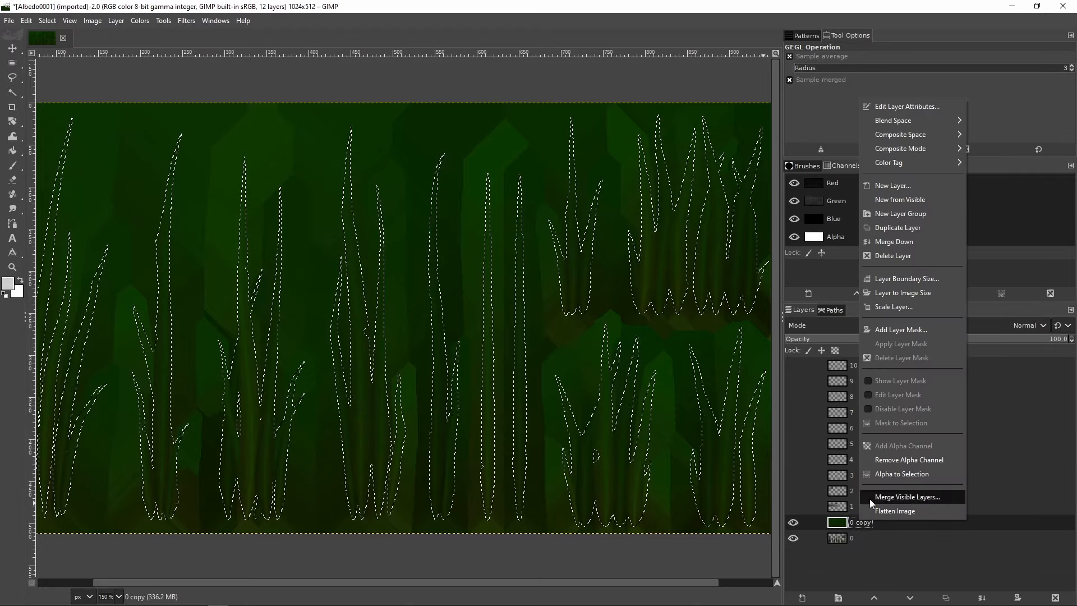
click(900, 330)
click(892, 338)
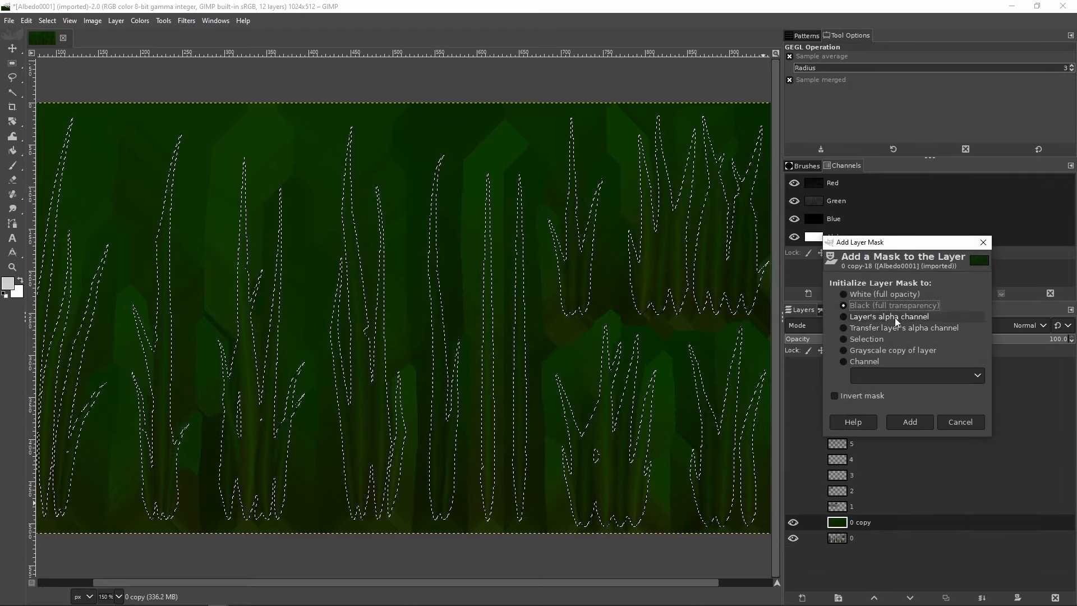
click(908, 421)
Fill the selected blade shapes in the copy's mask with white using Bucket Fill and clear the selection
click(12, 151)
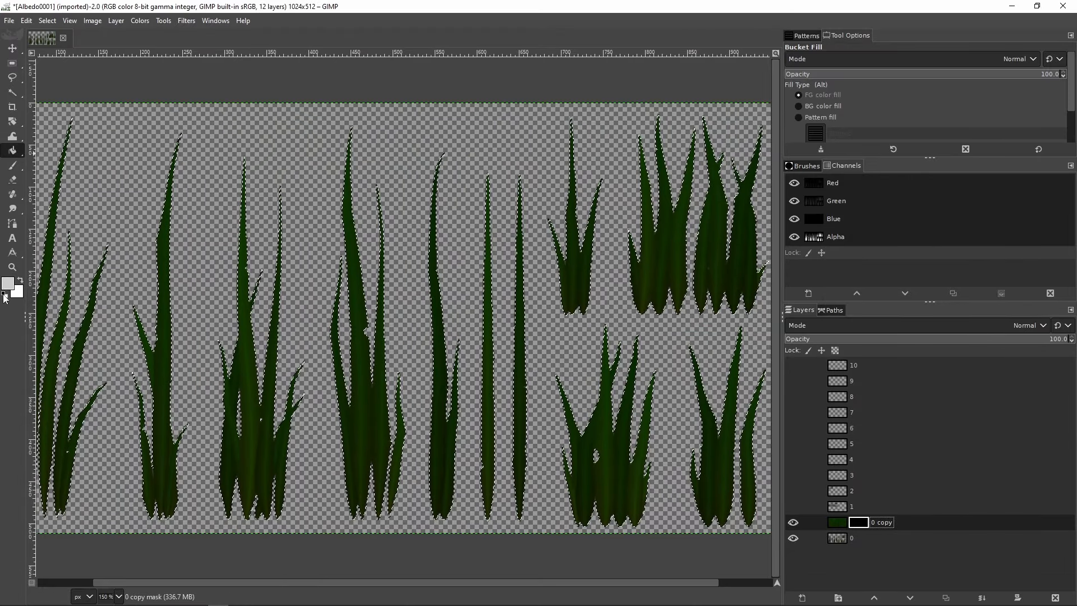
key(d)
click(19, 280)
click(487, 287)
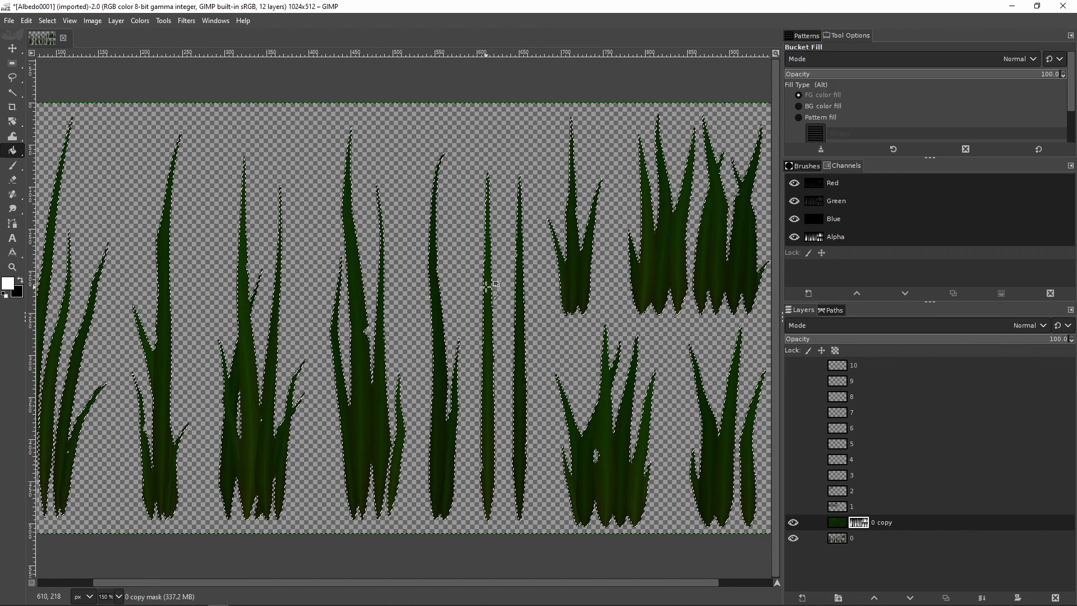
key(ctrl+shift+a)
Hide the original layer 0 and compare the masked copy with the Alpha channel hidden and shown
click(793, 539)
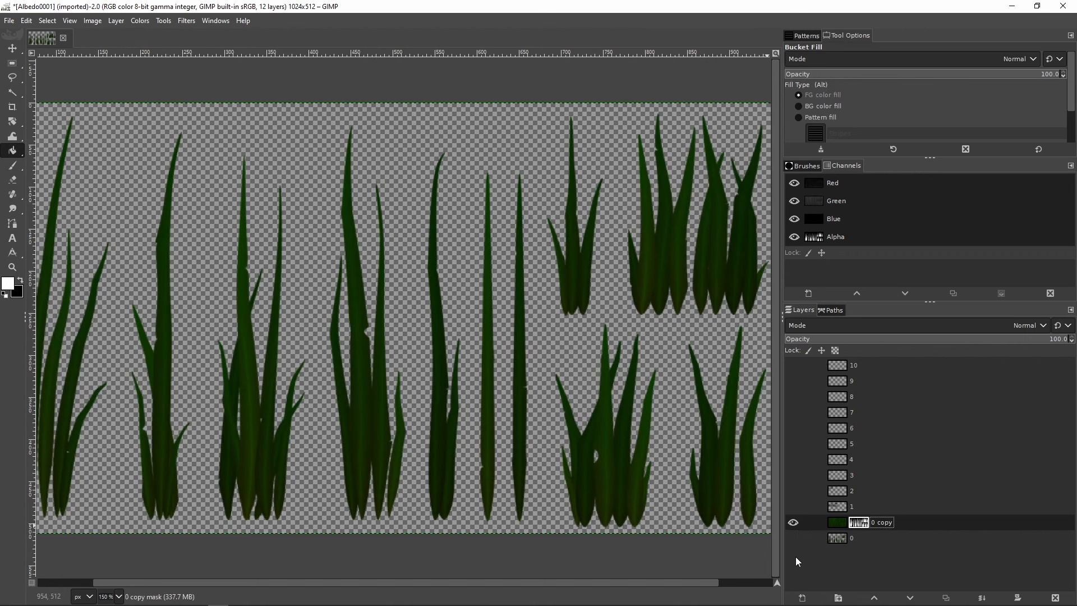
click(794, 237)
click(794, 236)
click(793, 237)
click(794, 237)
Undo the mask and colour-spreading changes on the copy of layer 0
key(ctrl+z)
key(ctrl+z)
key(ctrl+z)
key(ctrl+z)
Place a duplicate of layer 0 above it and apply Gaussian Blur to the lower layer as a colour-spreading pass
key(ctrl+shift+d)
click(870, 537)
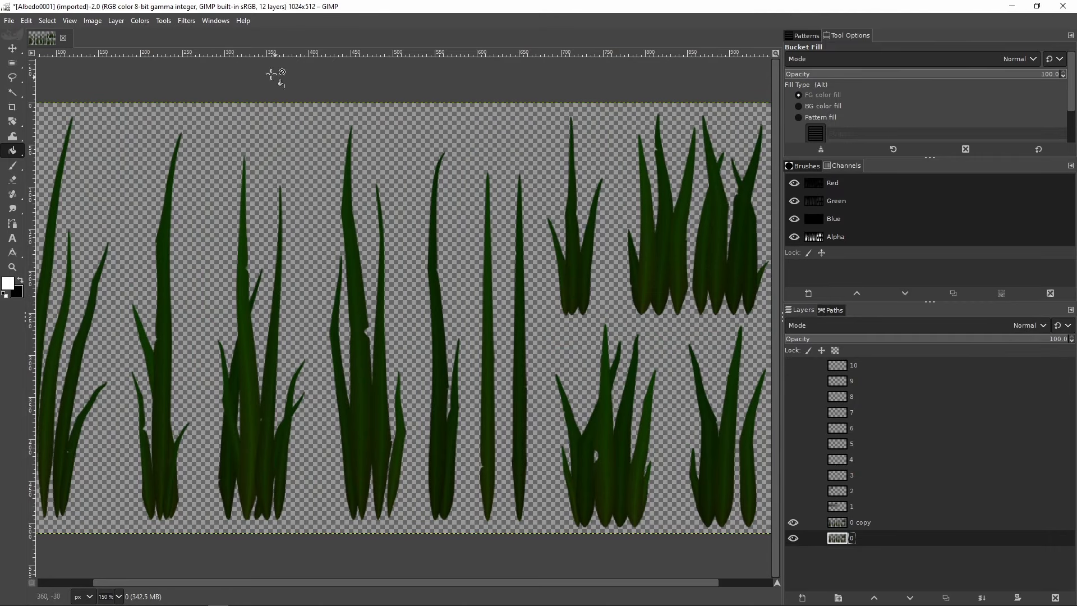
click(186, 21)
mouse_move(227, 100)
click(369, 116)
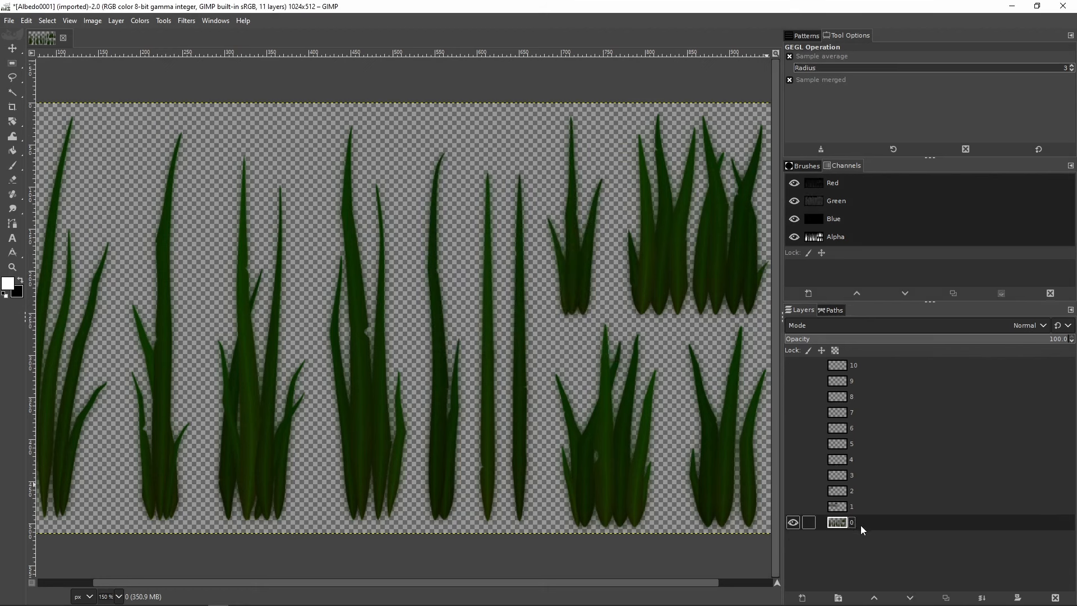
click(538, 349)
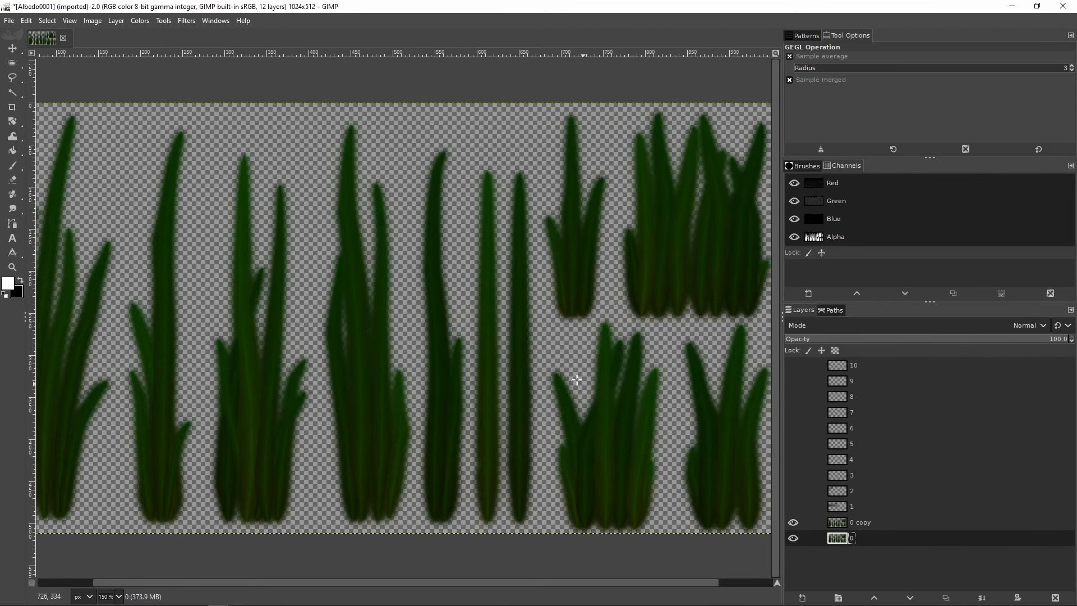
Repeat the cycle of merging the copy down, duplicating layer 0 and blurring the lower layer to widen the colour around the blades
click(866, 522)
click(861, 537)
click(533, 349)
click(860, 522)
click(857, 537)
click(534, 348)
click(853, 522)
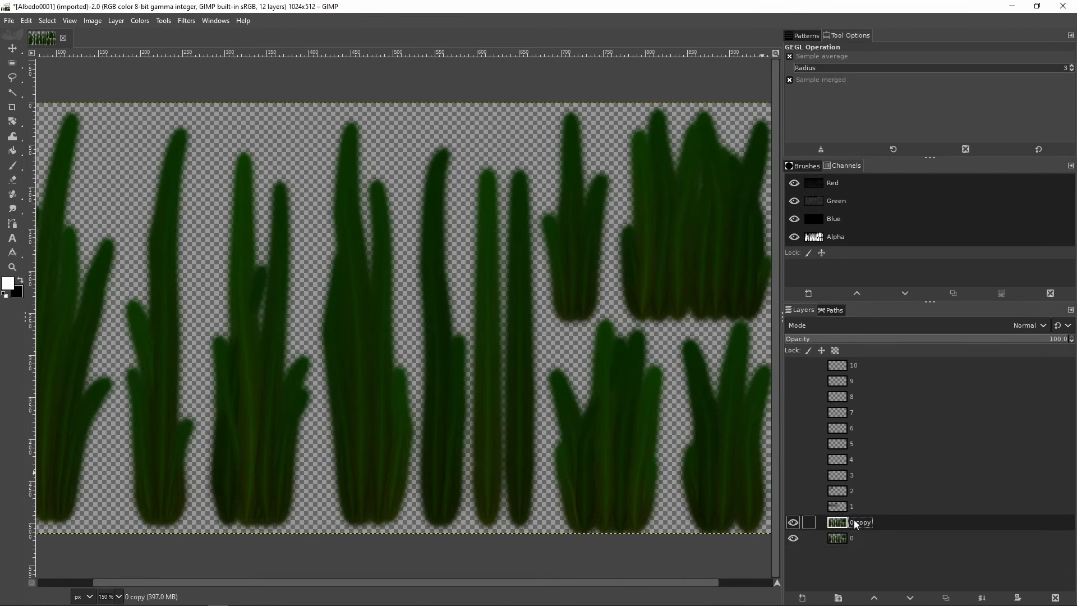
click(855, 537)
click(533, 349)
click(853, 522)
click(855, 537)
click(534, 348)
click(854, 522)
click(855, 537)
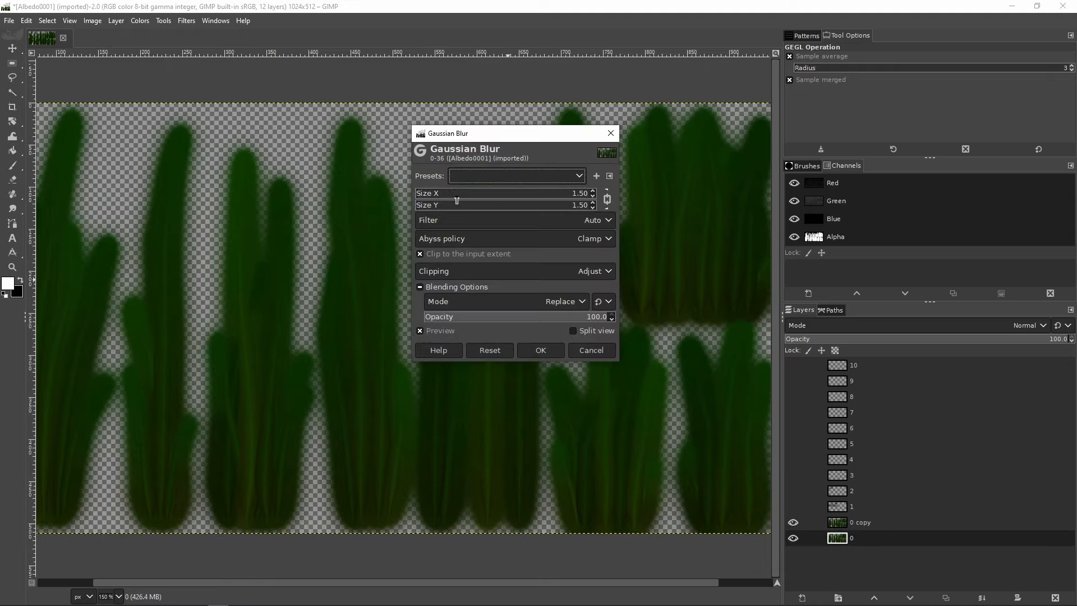
click(535, 348)
Continue the merge, duplicate and blur cycle with a Gaussian Blur size of 33.71 to fill the background, and merge the final copy down
click(851, 523)
click(851, 537)
click(537, 349)
click(851, 522)
click(851, 537)
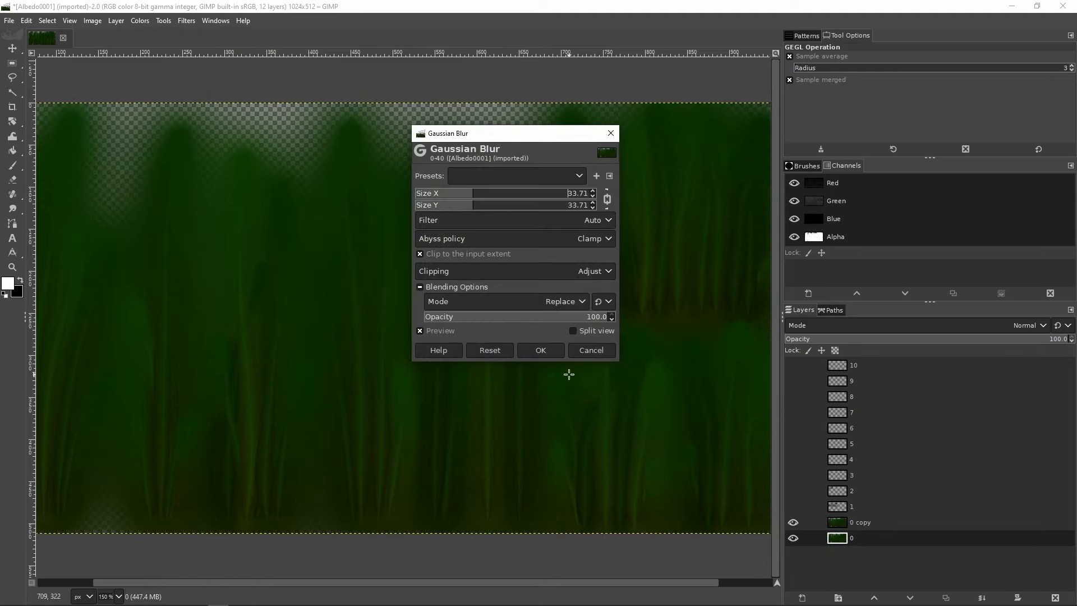
click(537, 349)
click(849, 522)
key(ctrl+m)
key(ctrl+shift+d)
click(851, 538)
key(ctrl+shift+f)
click(539, 349)
click(859, 523)
key(ctrl+m)
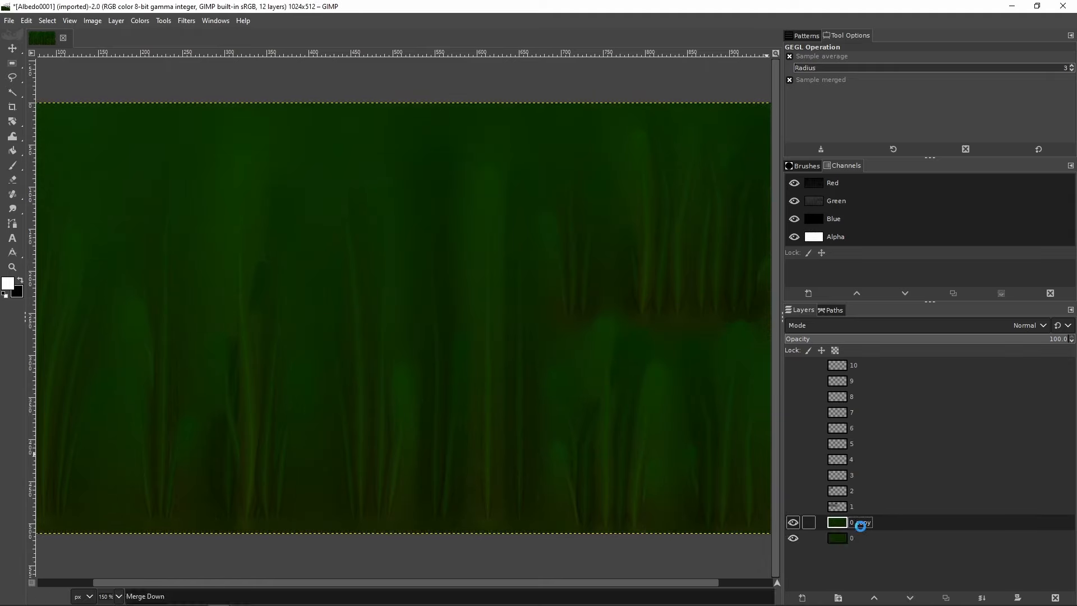
Add a black layer mask to layer 0 and fill the selected blade shapes in it with white
right_click(873, 523)
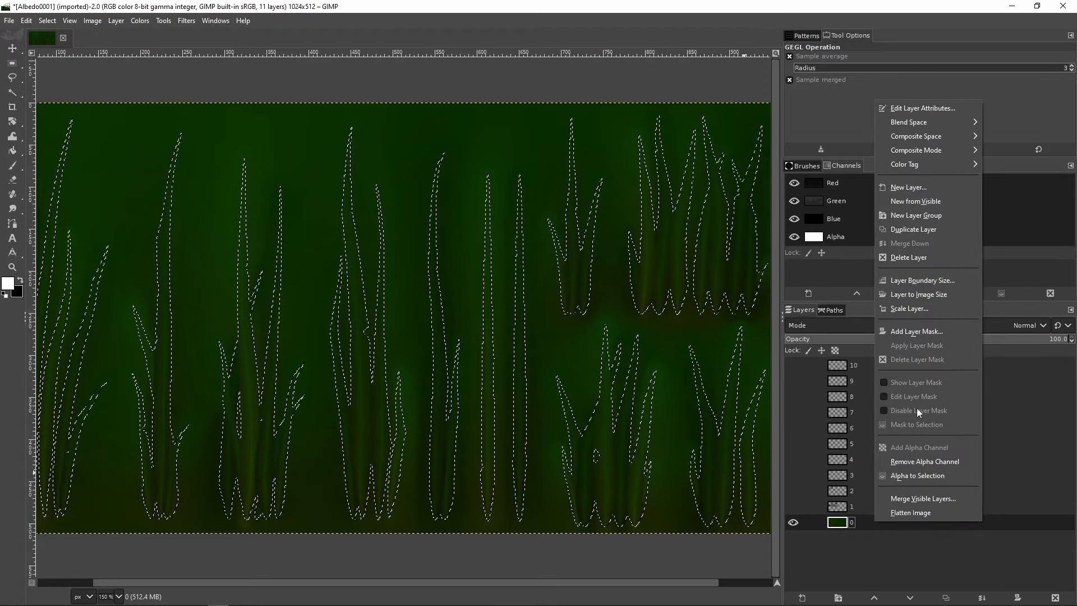
click(893, 329)
click(936, 429)
key(ctrl+v)
key(shift+b)
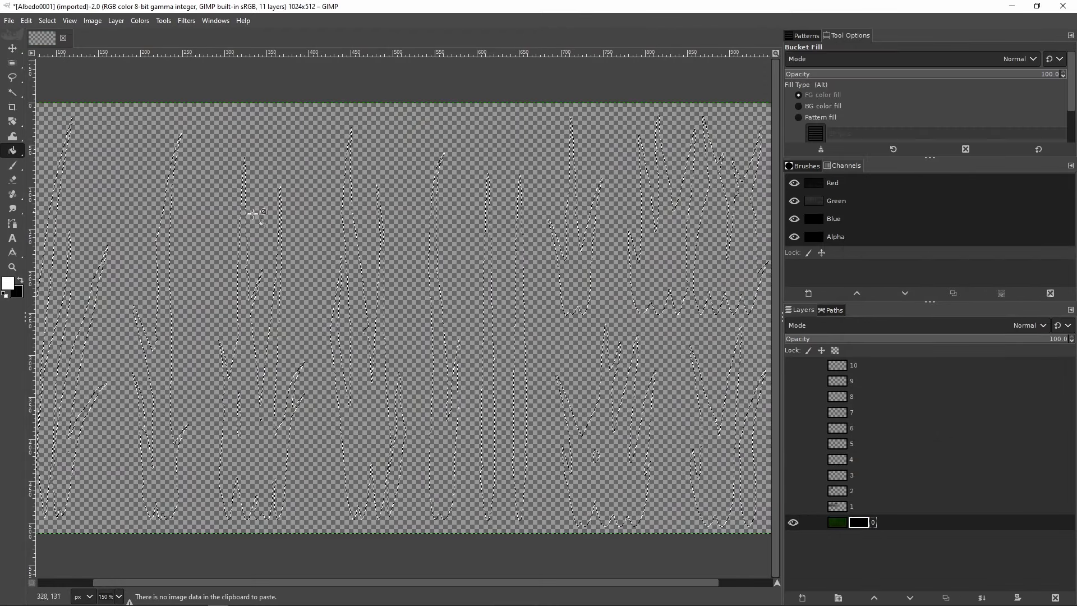
click(491, 316)
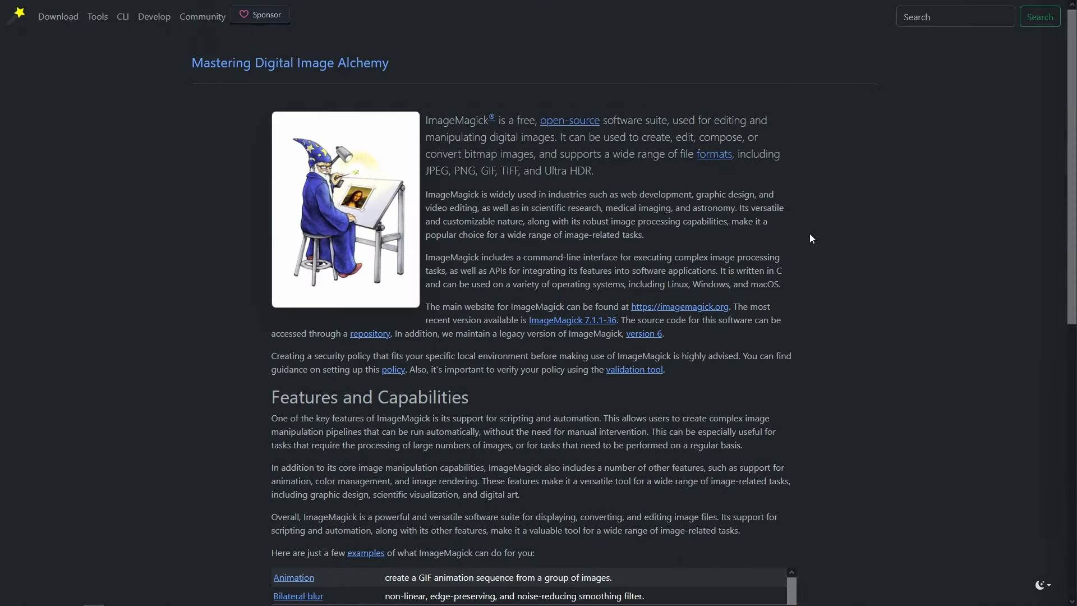
On the ImageMagick website, open the Composite page and read through its command examples and option summary
scroll(809, 238, down, 5)
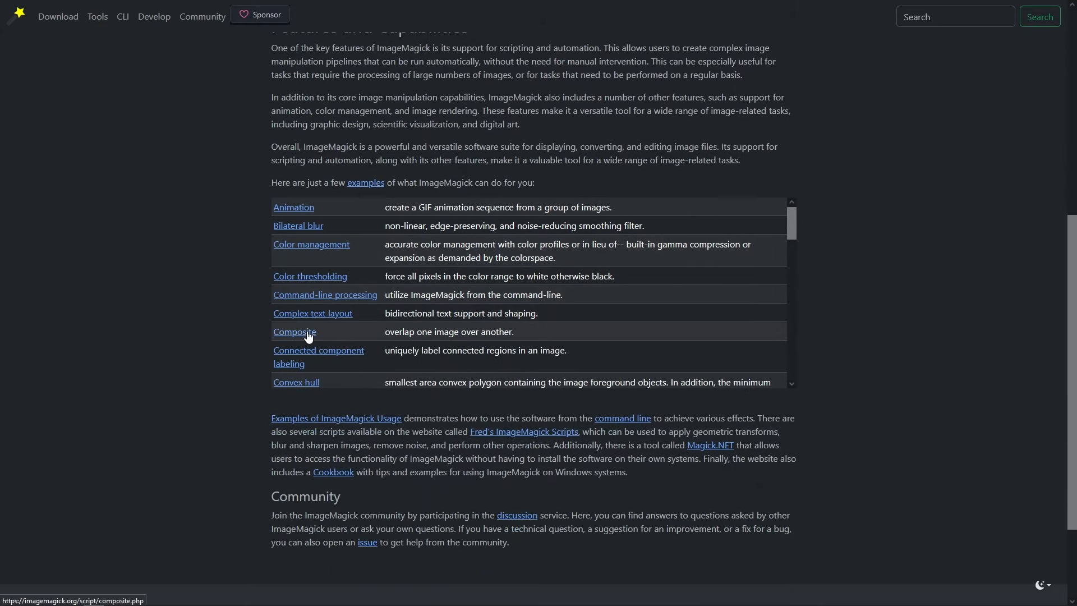
click(308, 334)
scroll(308, 334, down, 15)
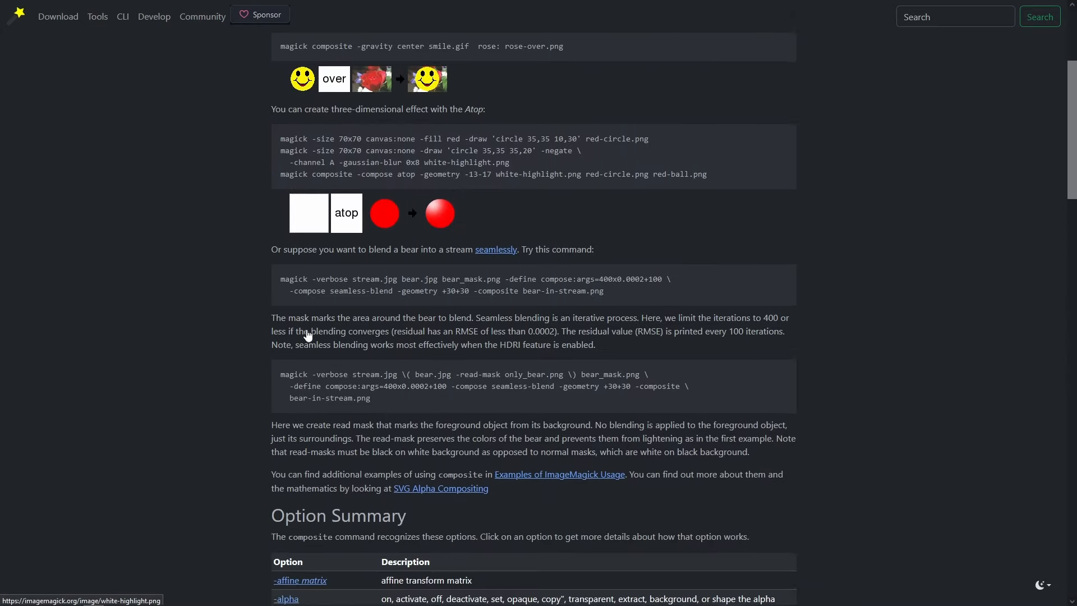
scroll(321, 315, down, 20)
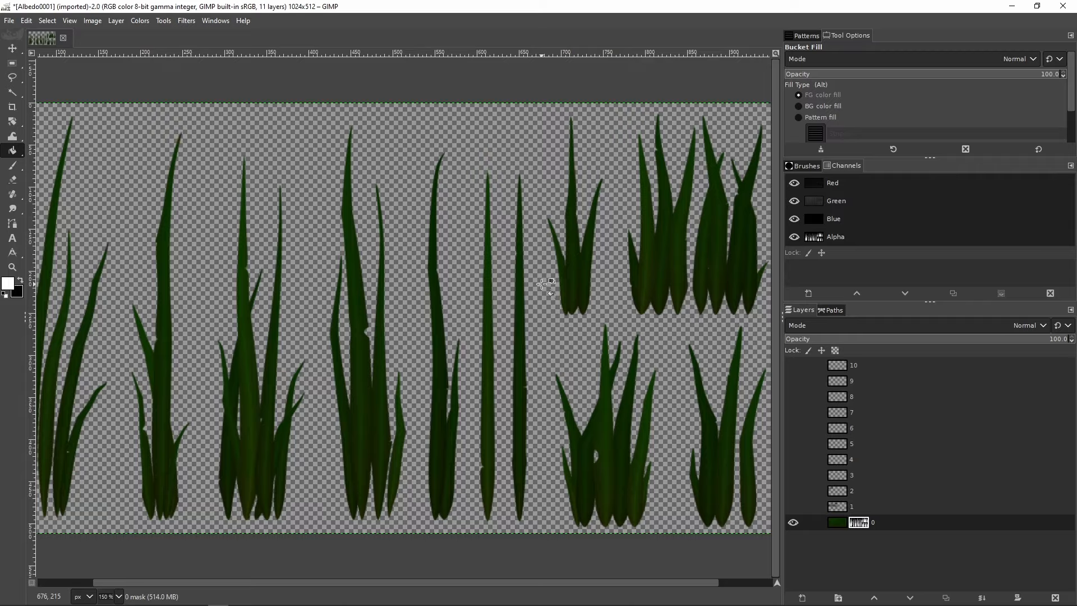
Hide the Alpha channel, examine the spread background colour up close across the texture, and compare it with Alpha shown
click(793, 237)
ctrl+scroll(627, 122, up, 5)
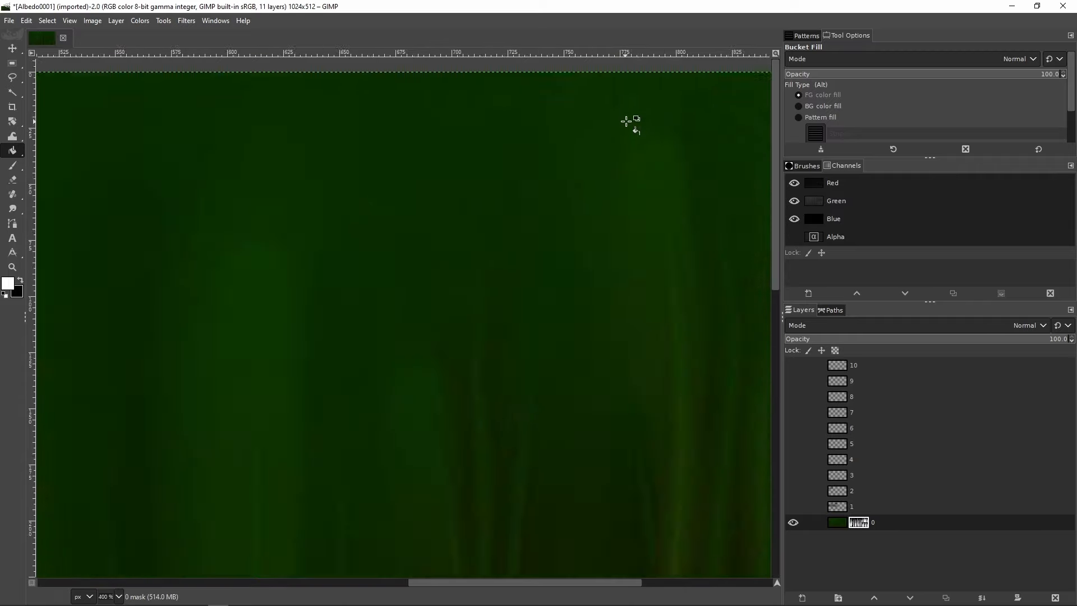
middle_drag(703, 186, 458, 274)
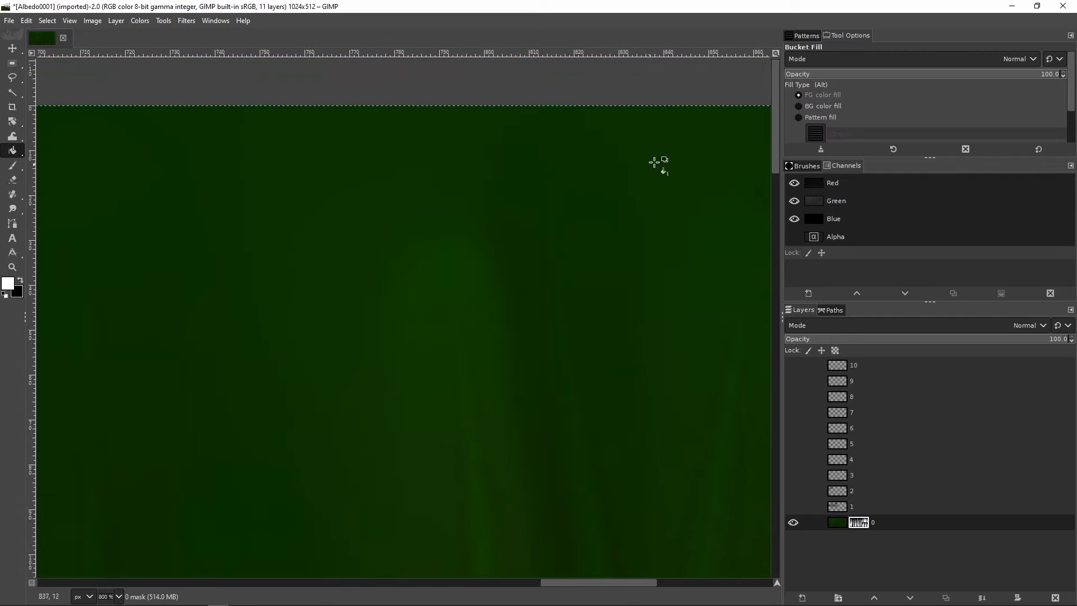
scroll(555, 214, down, 5)
scroll(572, 267, right, 10)
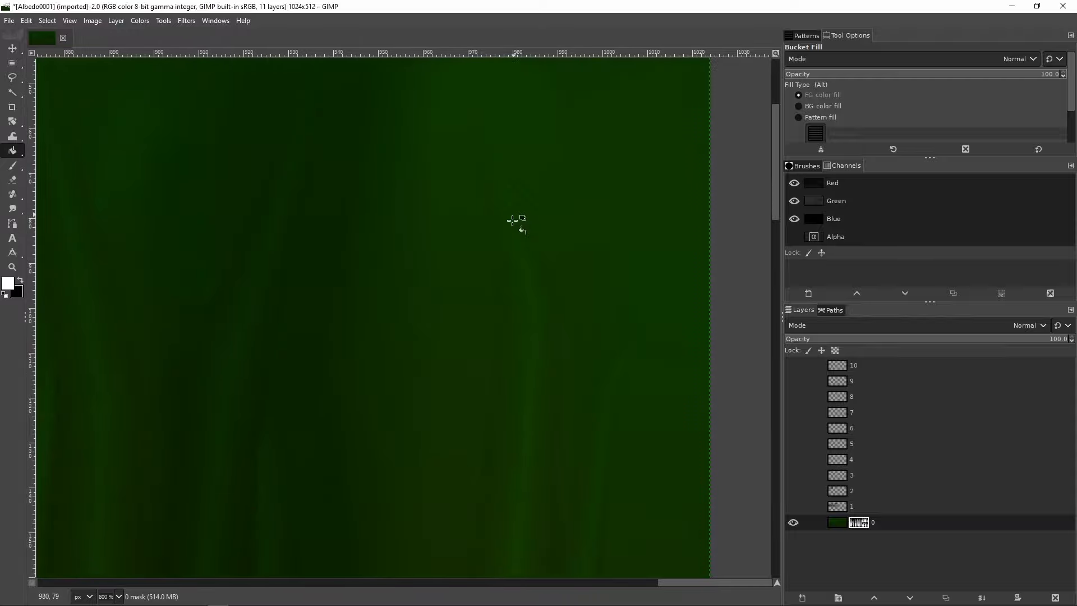
scroll(512, 220, left, 3)
scroll(504, 337, up, 8)
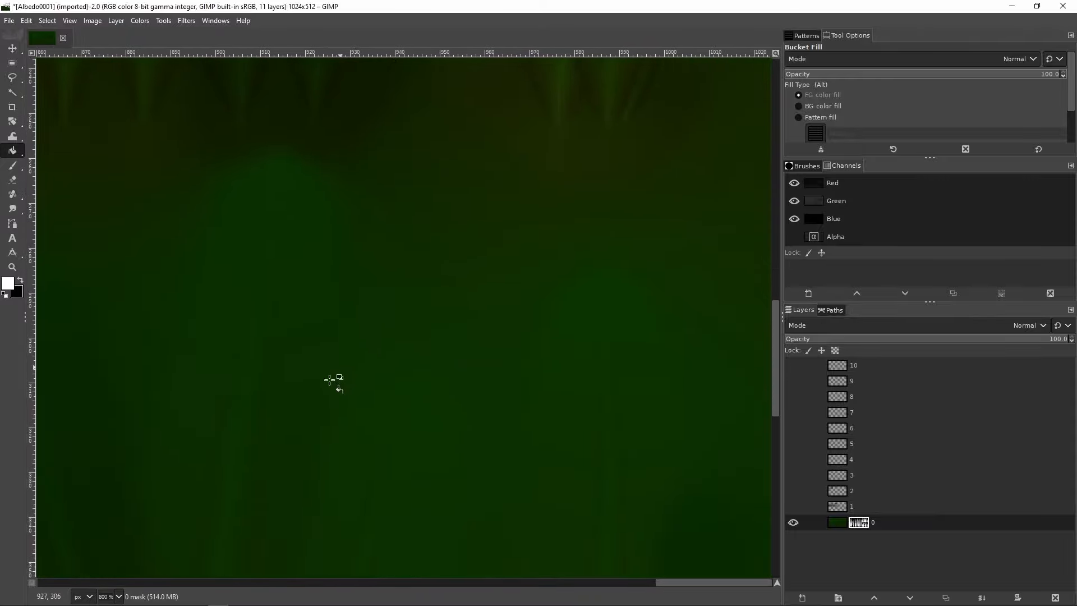
scroll(329, 380, left, 10)
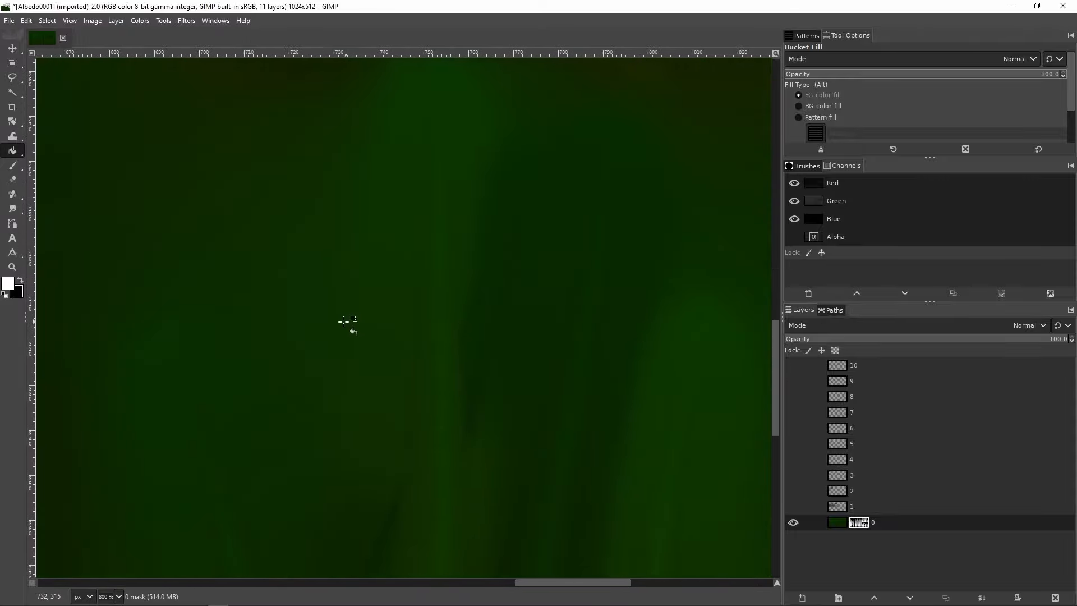
middle_drag(343, 321, 594, 368)
ctrl+scroll(409, 359, down, 3)
middle_drag(324, 338, 614, 357)
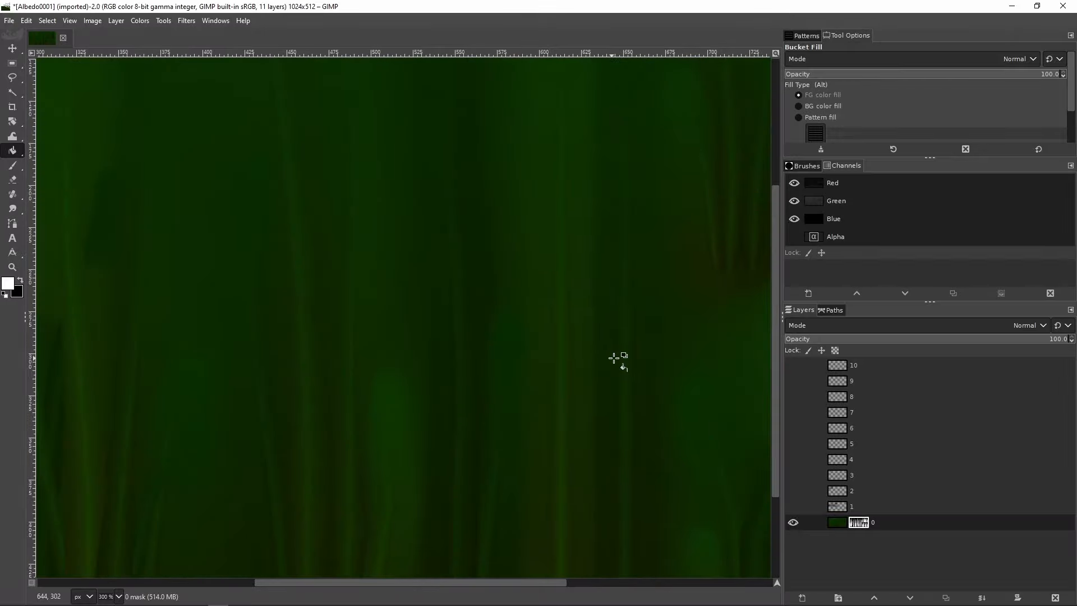
key(ctrl)
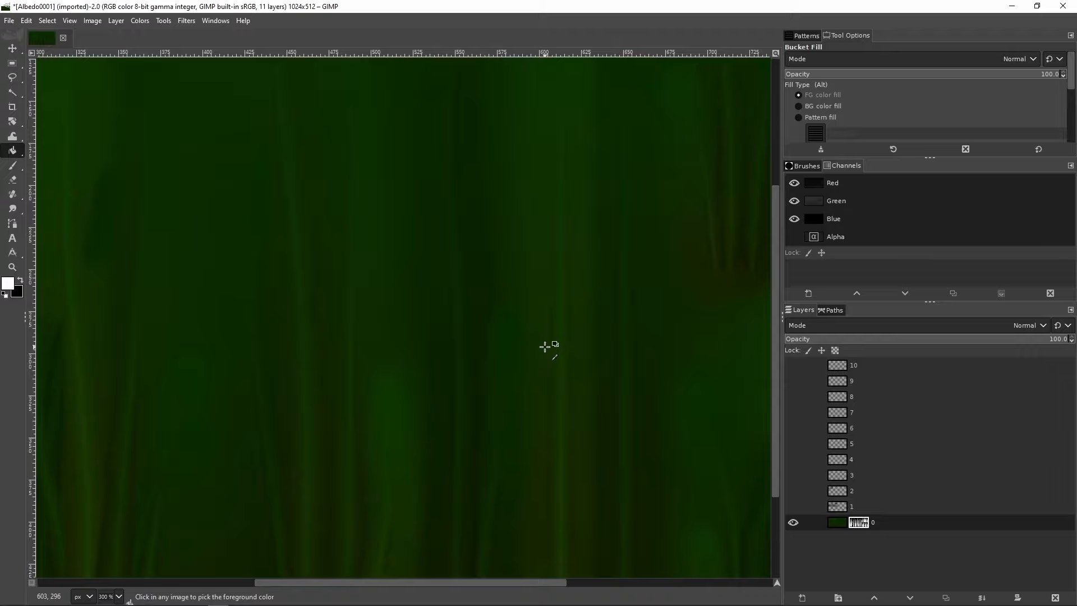
ctrl+scroll(545, 309, down, 2)
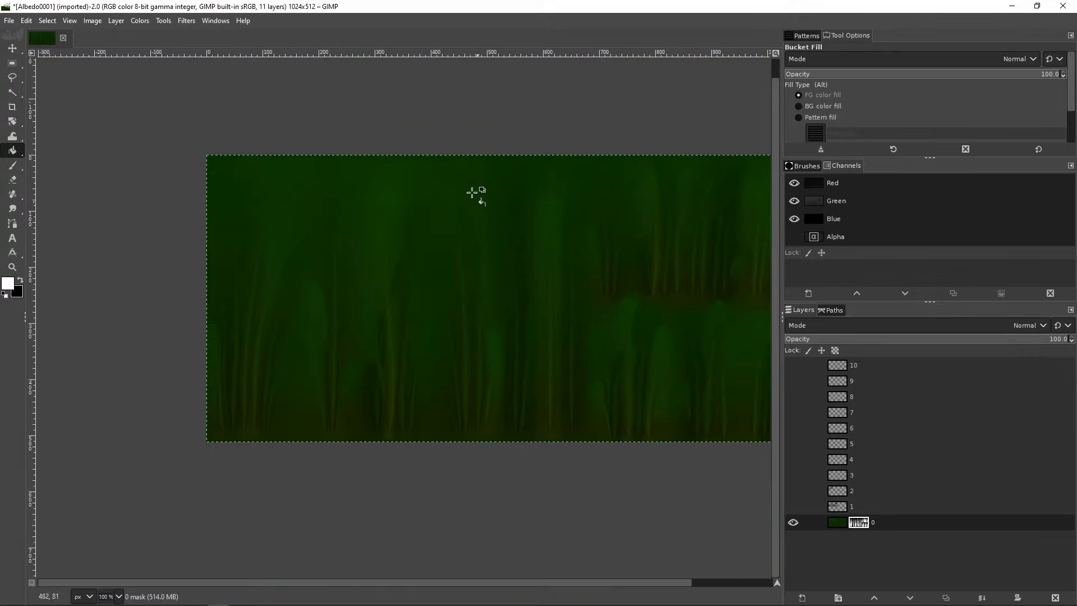
middle_drag(444, 357, 362, 360)
click(794, 237)
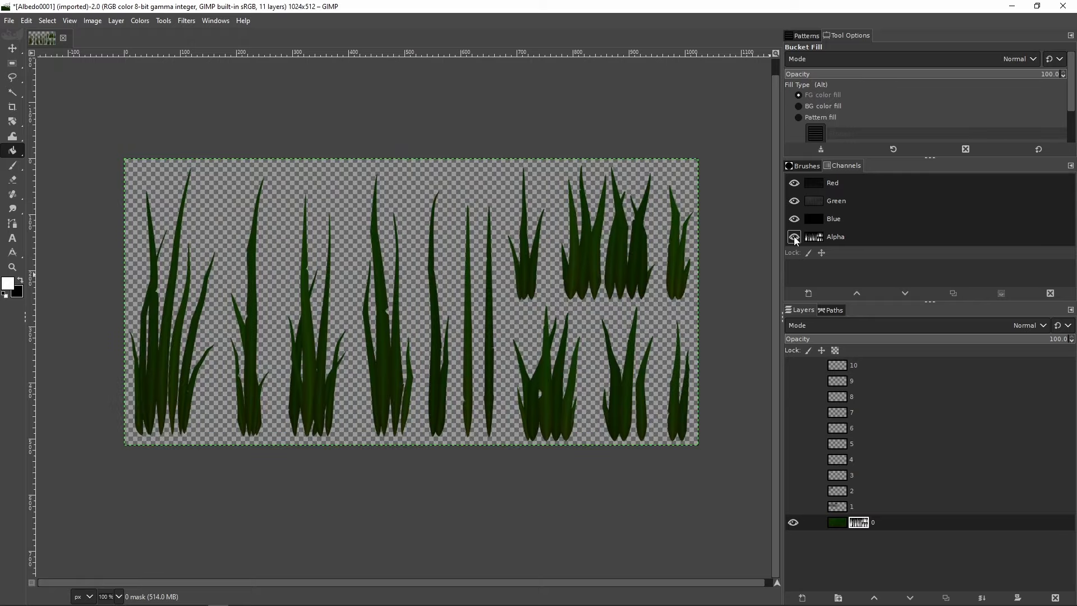
click(794, 236)
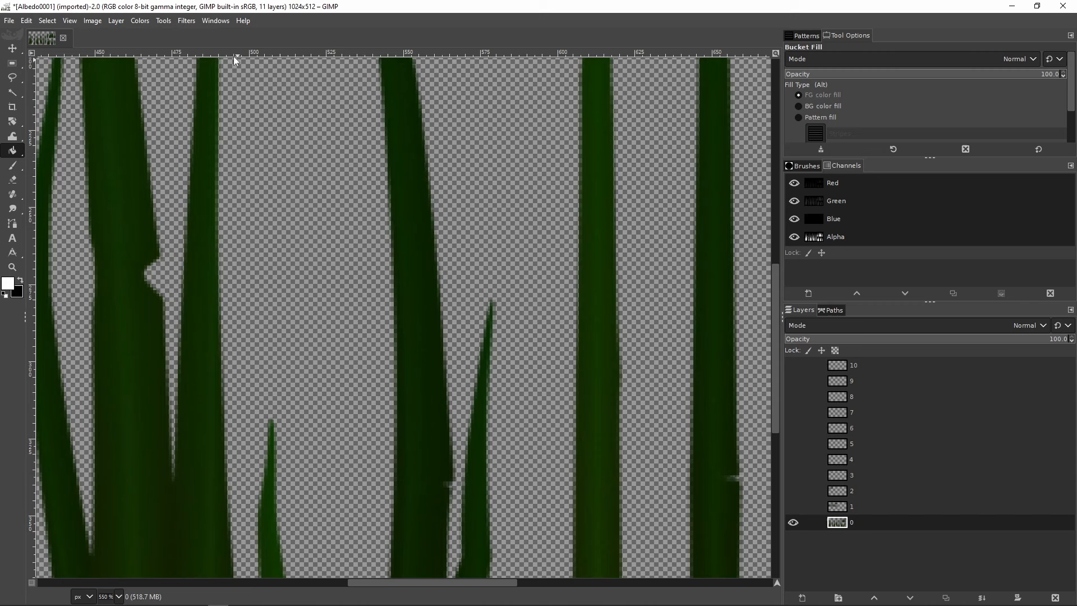
Apply the Value Propagate filter to layer 0 with the mode set to More opaque
click(186, 21)
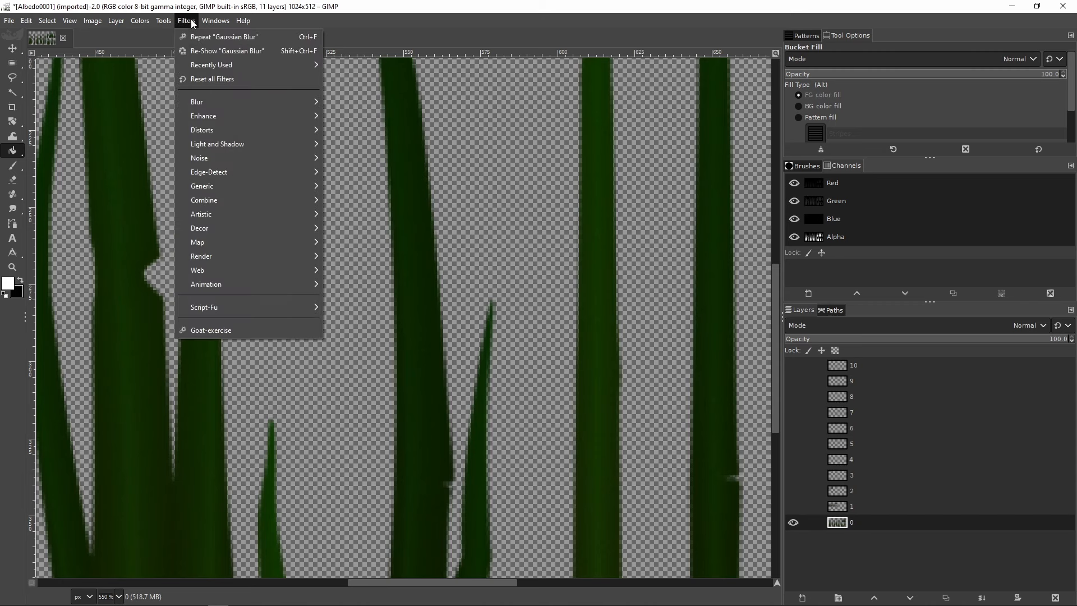
mouse_move(221, 124)
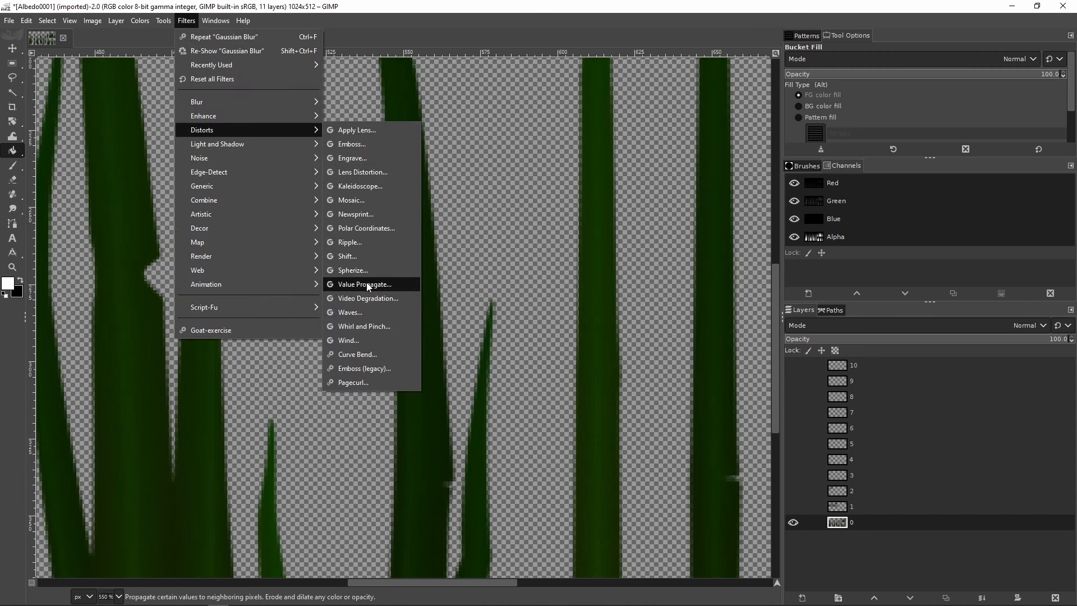
click(393, 280)
click(501, 198)
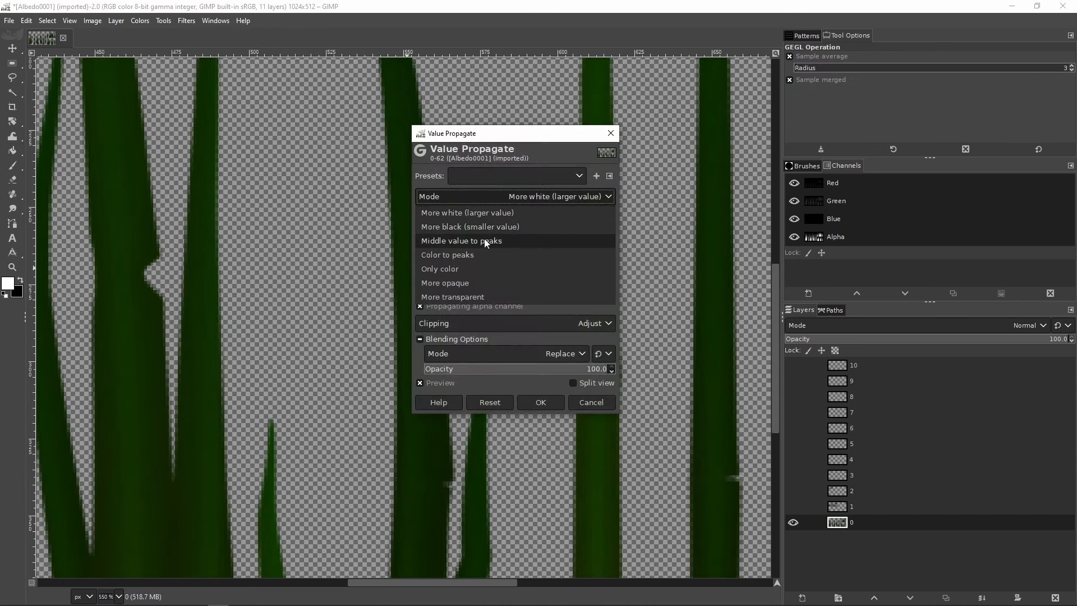
click(469, 283)
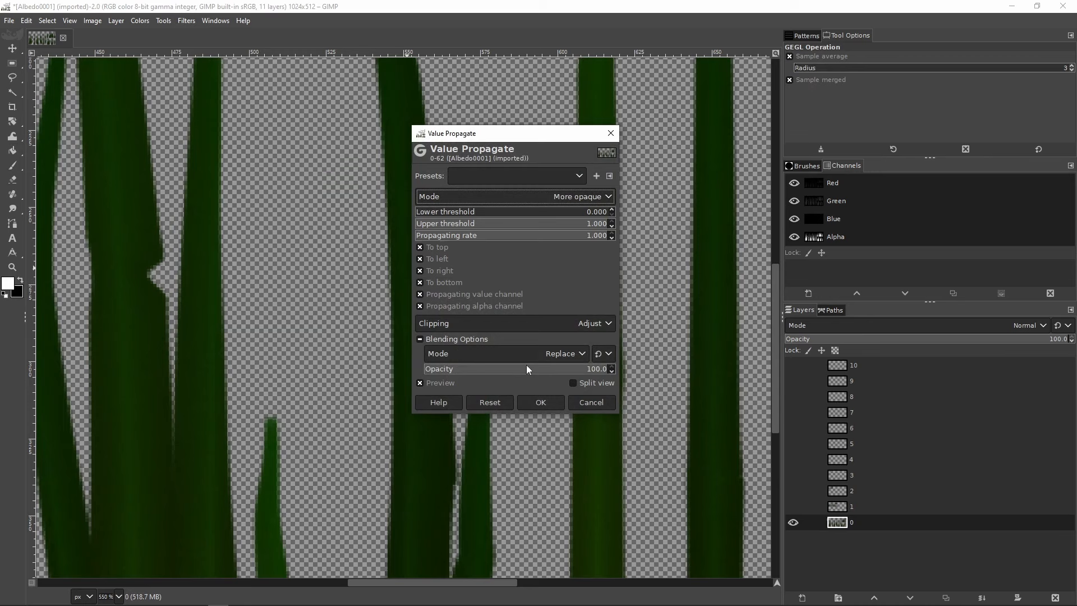
click(541, 402)
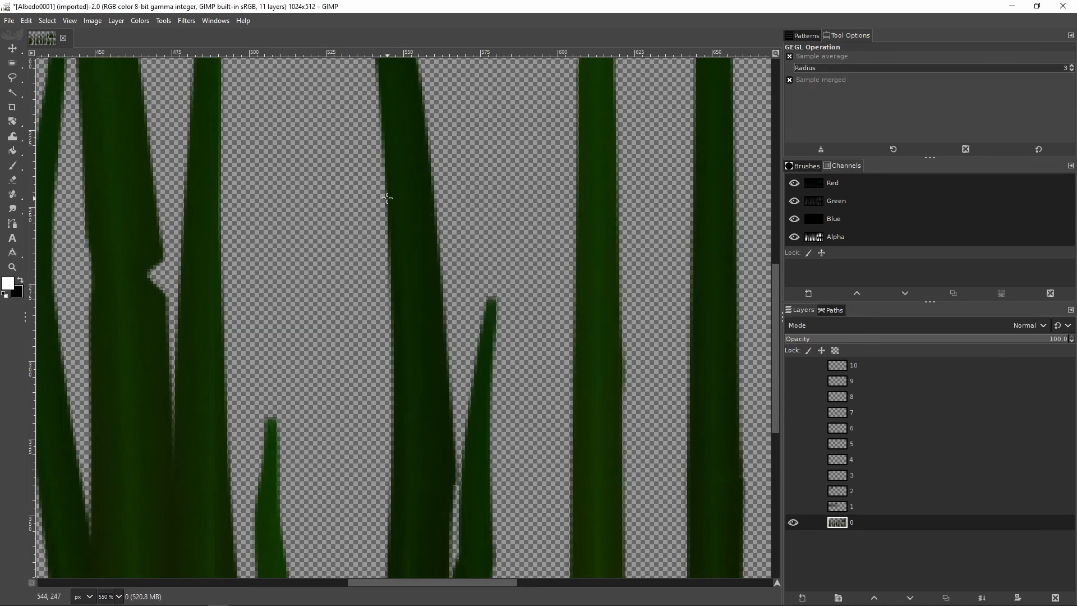
Repeat the Value Propagate filter on layer 0 to spread the blade colours further into the transparent background
key(ctrl+f)
key(ctrl+f)
key(ctrl+f)
key(ctrl+f)
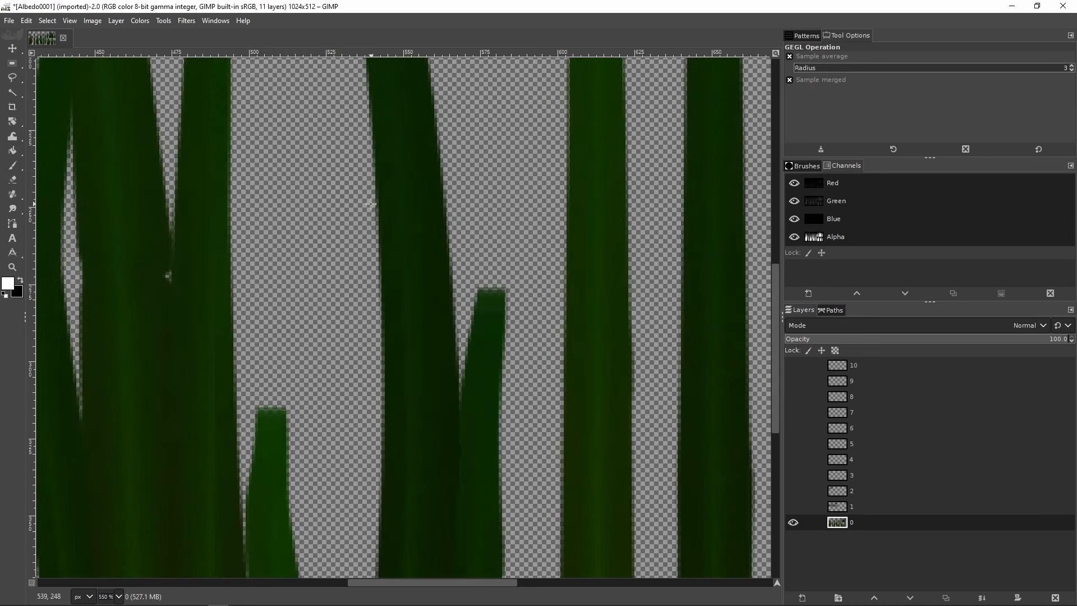
key(ctrl+f)
key(ctrl+f)
key(ctrl+f)
key(ctrl+f)
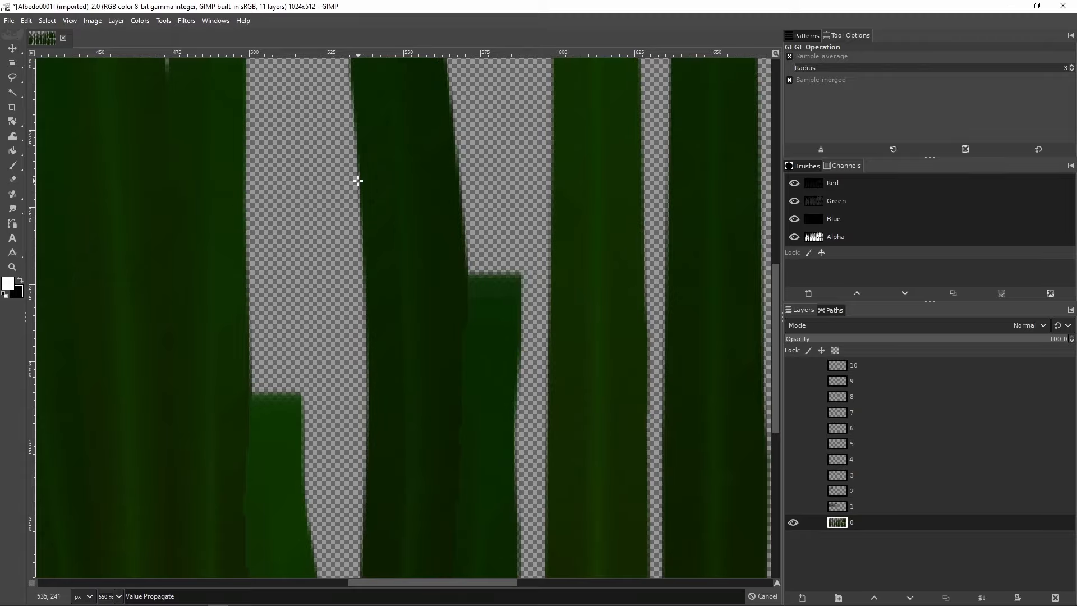
key(ctrl+f)
key(ctrl+f)
key(ctrl+f)
key(ctrl+f)
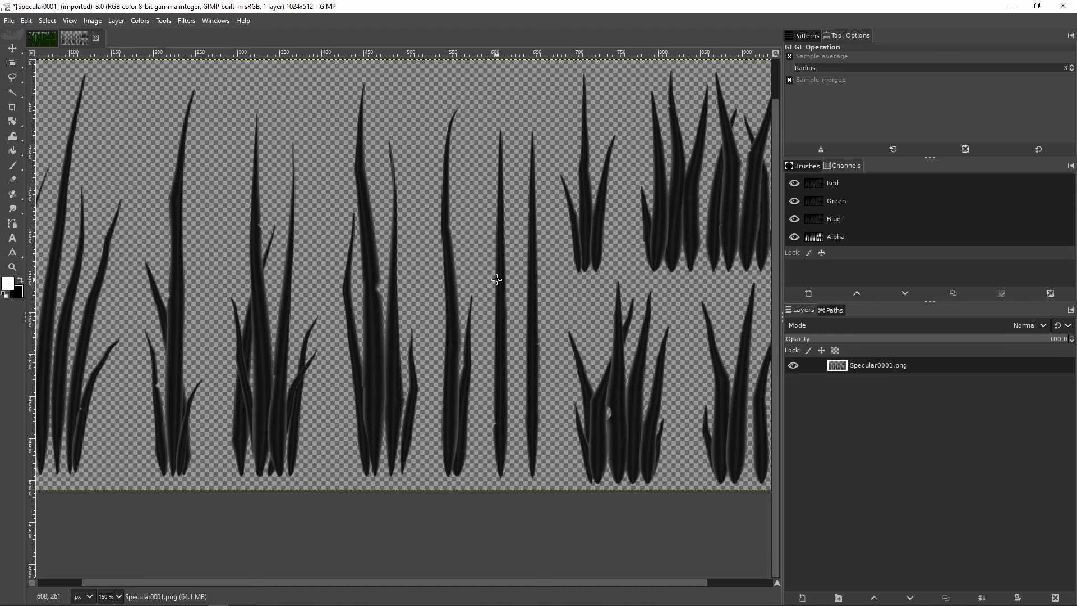
Repeat the Value Propagate filter on the Specular0001 image until the blade shades fill all of its transparent background
ctrl+scroll(466, 279, up, 4)
key(ctrl+f)
key(ctrl+f)
key(ctrl+f)
key(ctrl+f)
key(ctrl+f)
key(ctrl+f)
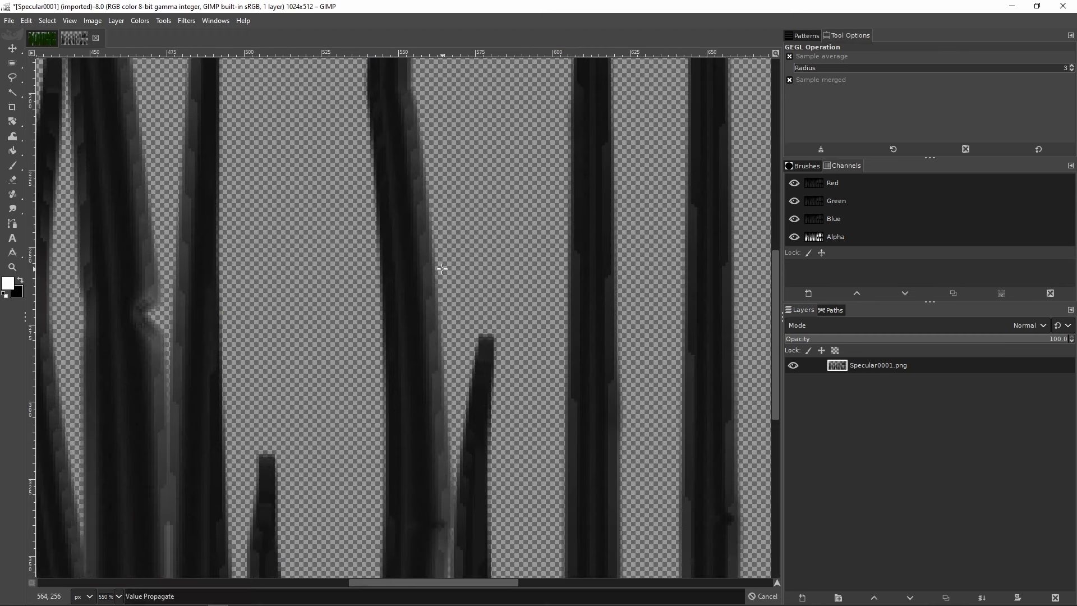
key(ctrl+f)
key(ctrl+f)
key(ctrl+f)
key(ctrl+f)
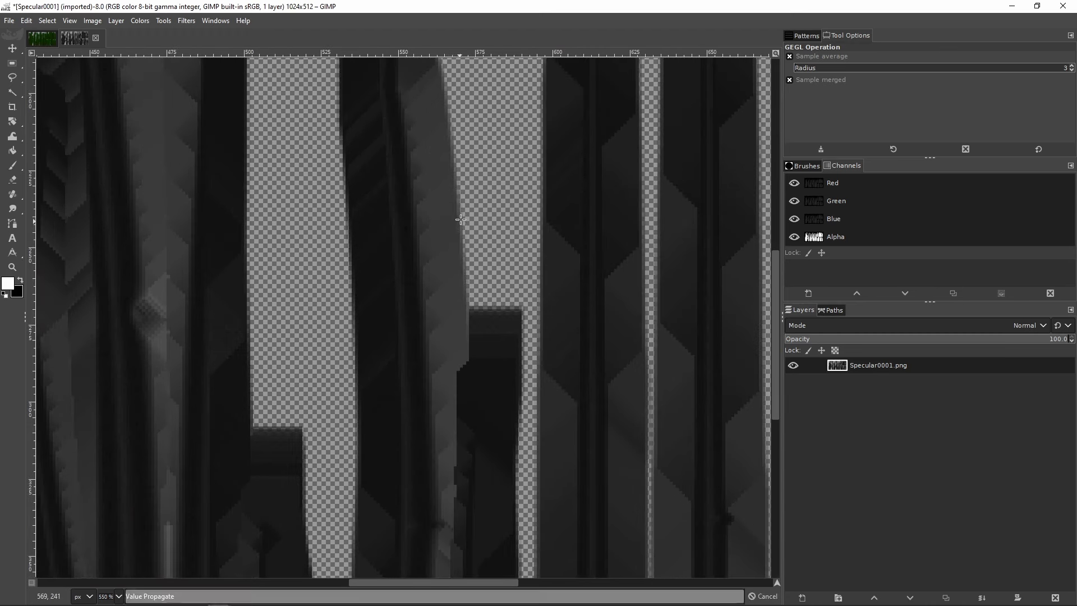
key(ctrl+f)
key(ctrl+f)
key(ctrl+f)
key(ctrl+f)
key(ctrl+f)
key(ctrl+f)
key(ctrl+f)
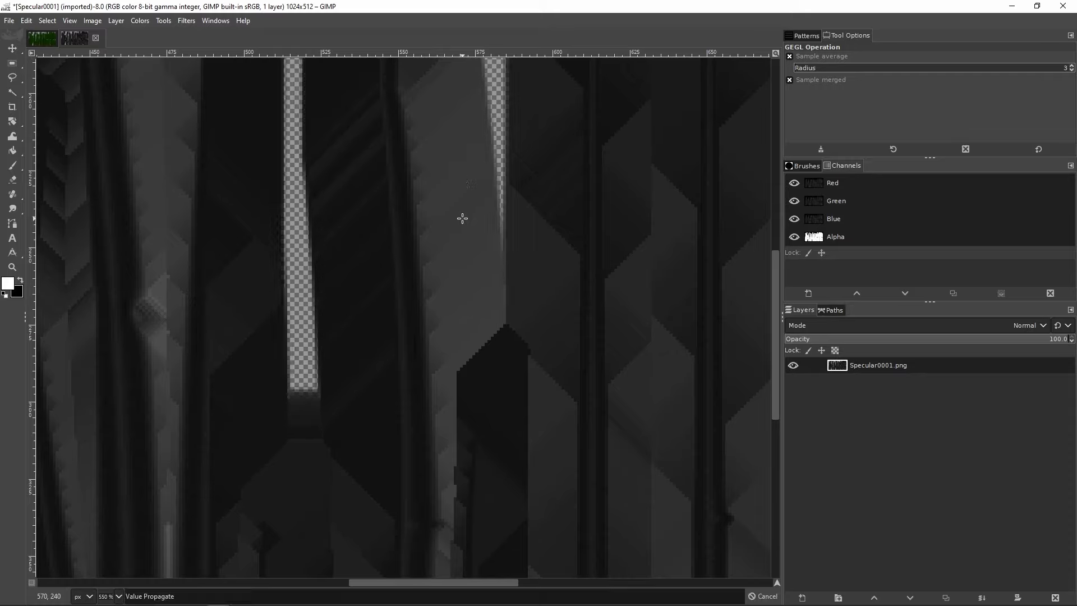
ctrl+scroll(466, 223, down, 8)
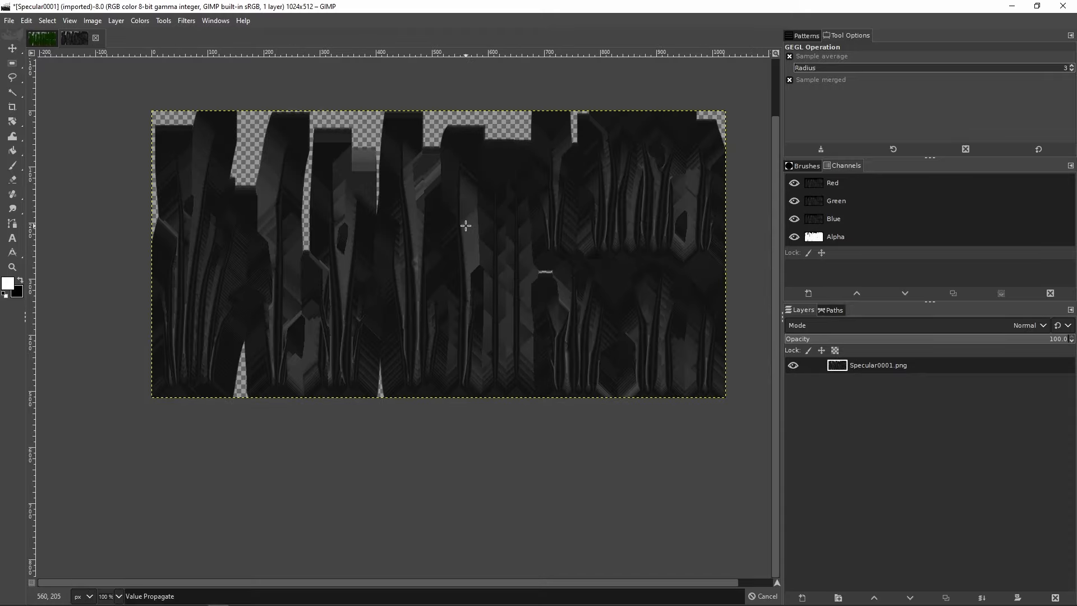
key(ctrl+f)
key(ctrl+f)
key(ctrl+f)
key(ctrl+f)
key(ctrl+f)
key(ctrl+f)
key(ctrl+f)
key(ctrl+f)
key(ctrl+f)
key(ctrl+f)
key(ctrl+f)
key(ctrl+f)
key(ctrl+f)
key(ctrl+f)
key(ctrl+f)
key(ctrl+f)
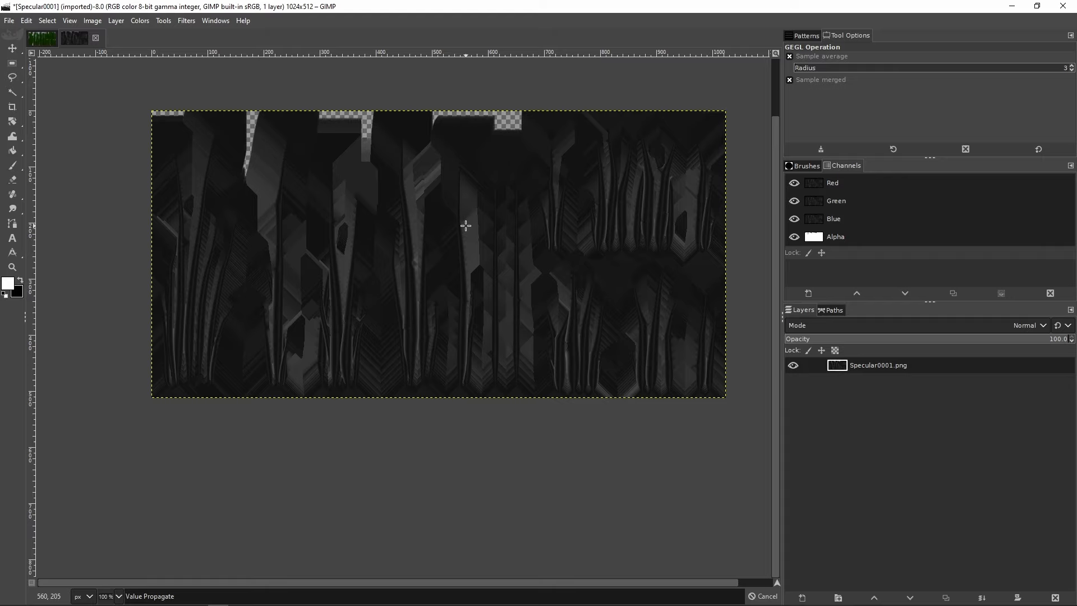
key(ctrl+f)
key(ctrl+f)
key(ctrl+f)
key(ctrl+f)
key(ctrl+f)
key(ctrl+f)
key(ctrl+f)
key(ctrl+f)
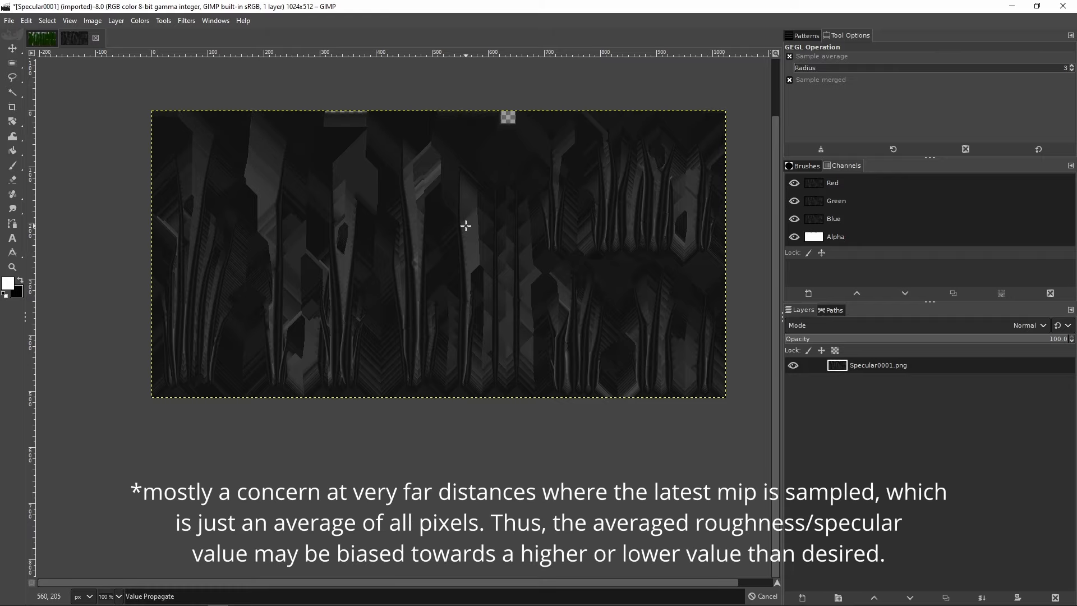
key(ctrl+f)
key(ctrl+f)
key(ctrl+f)
key(ctrl+f)
key(ctrl+f)
key(ctrl+f)
key(ctrl+f)
key(ctrl+f)
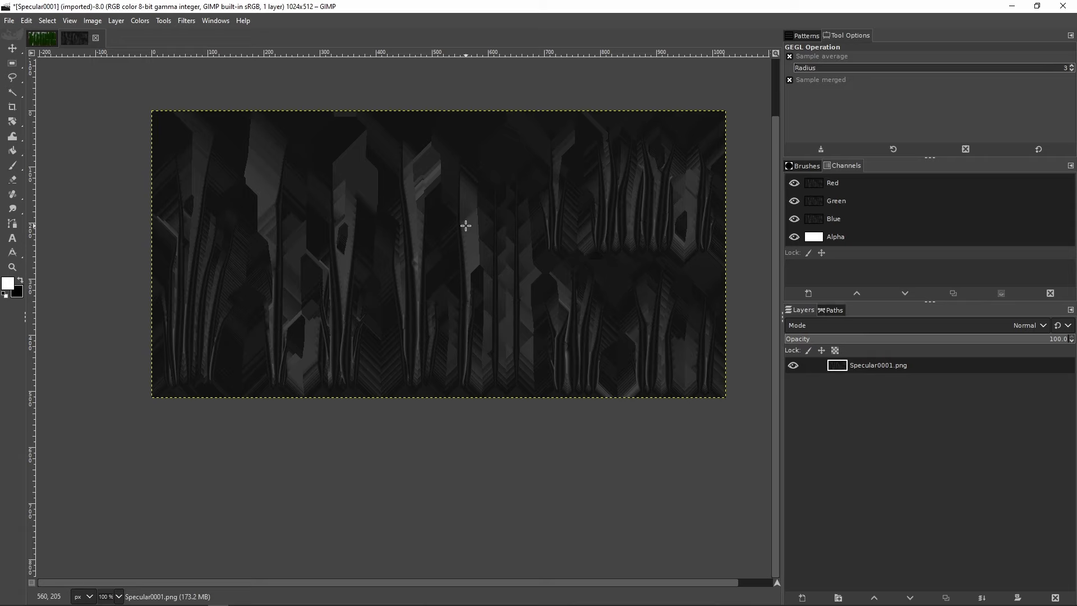
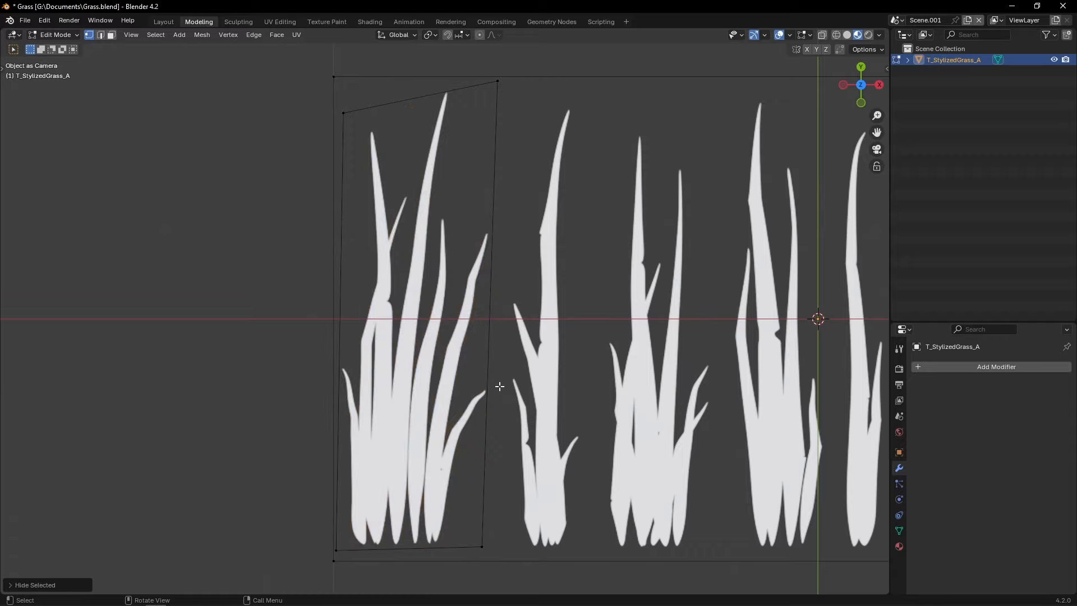
Reveal all hidden grass card geometry in Blender and select the whole mesh in top view
key(l)
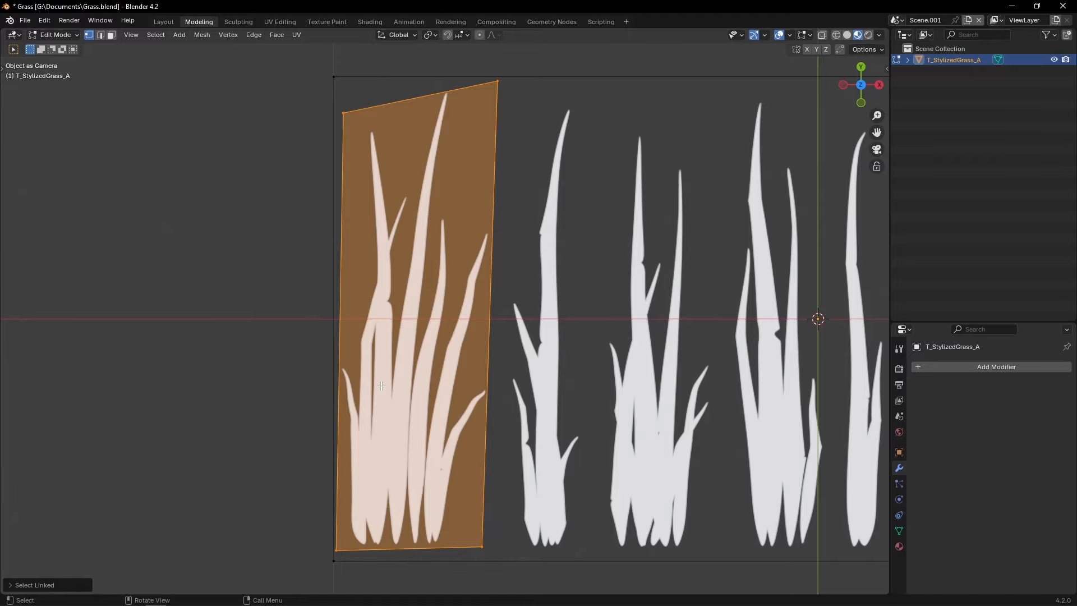
key(alt+h)
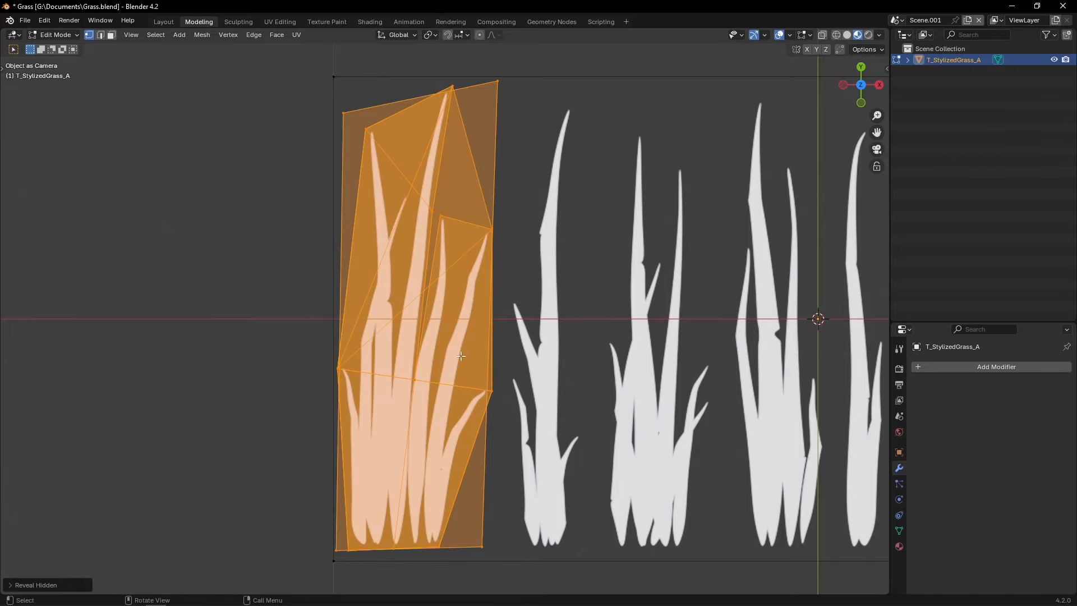
key(KP_7)
key(a)
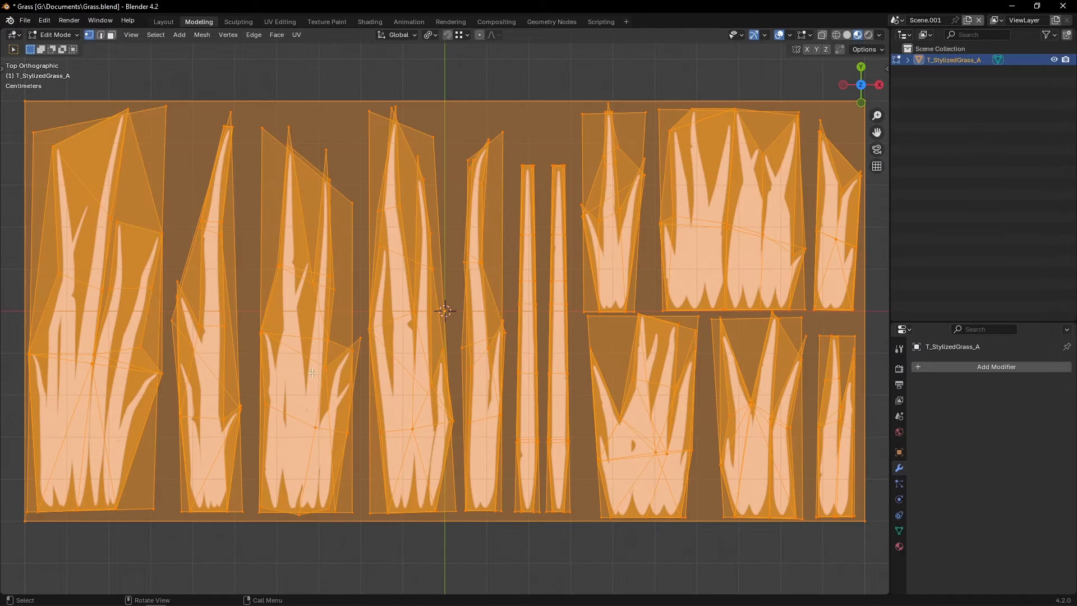
Scale the T_StylizedGrass_A object along the Z axis in Object Mode, apply the transform, and return to Edit Mode
key(Tab)
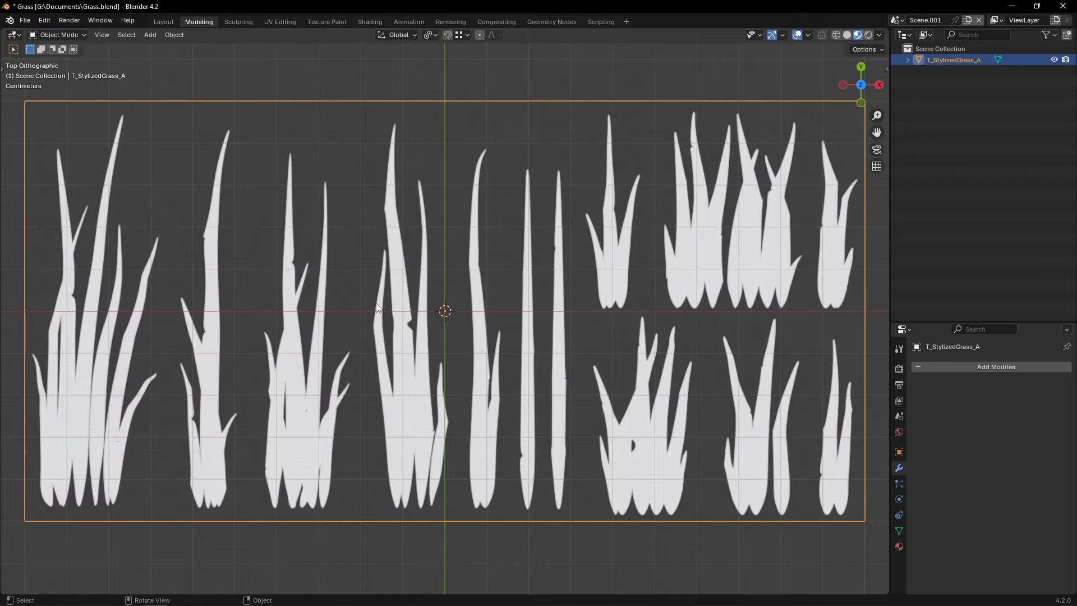
middle_drag(376, 303, 388, 269)
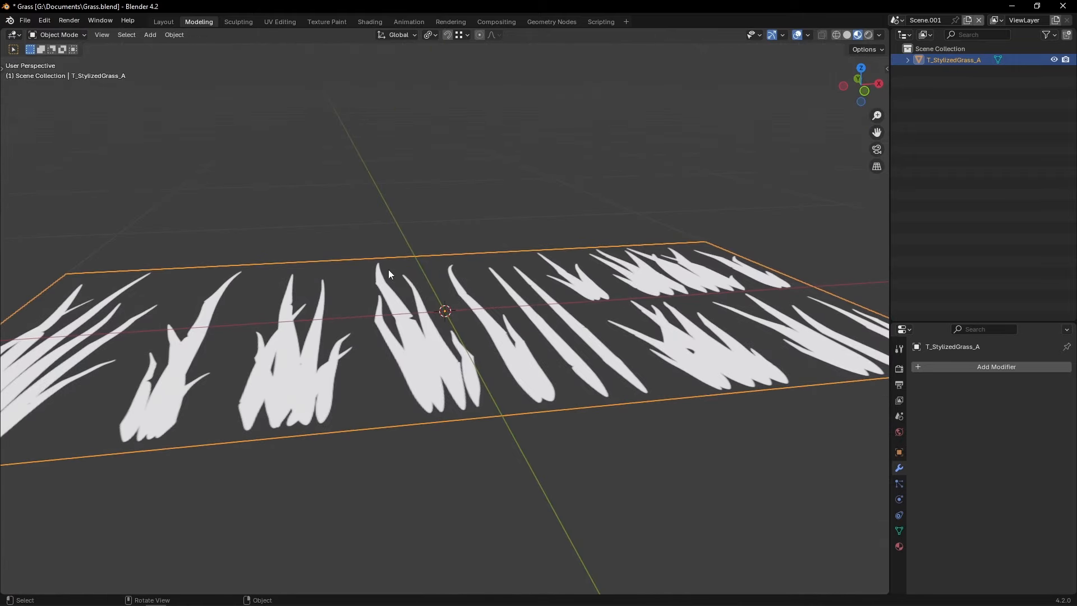
key(s)
key(z)
click(433, 328)
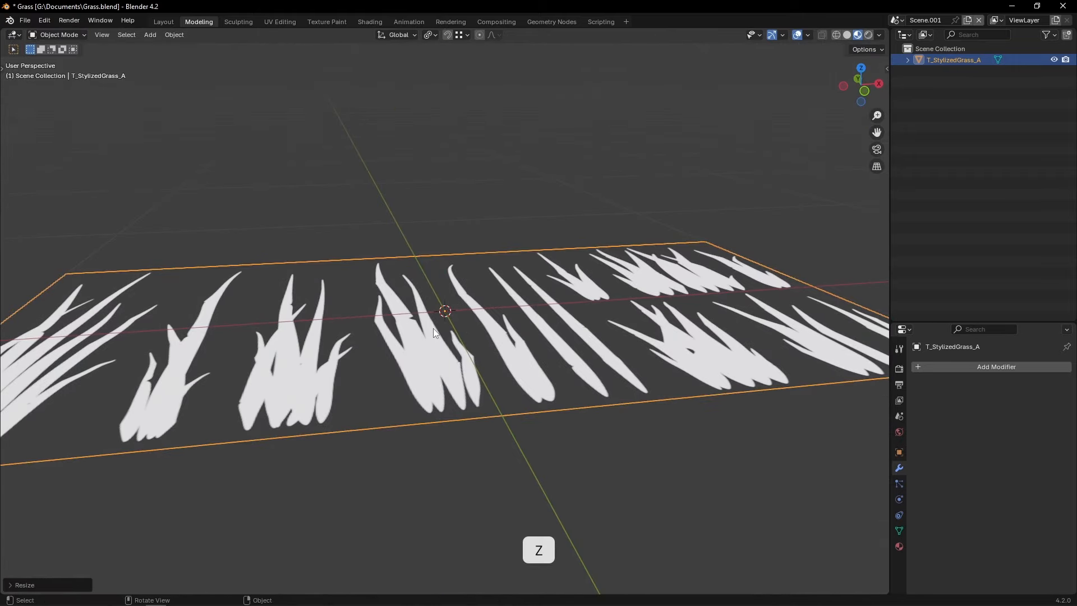
key(ctrl+a)
click(432, 328)
key(Tab)
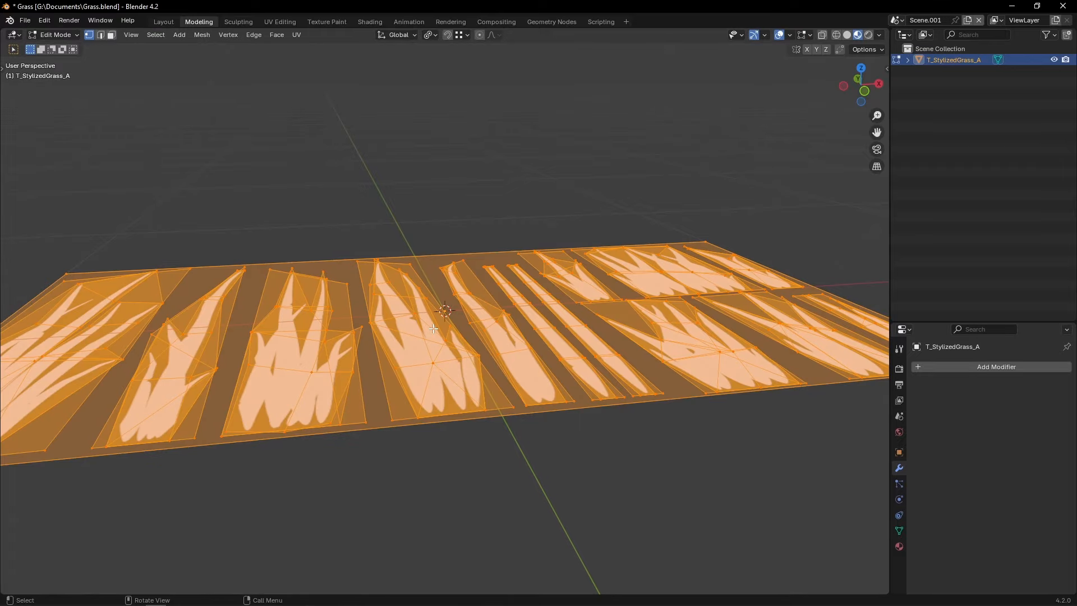
Unwrap the whole mesh from the top view with Project from View (Bounds)
middle_drag(433, 328, 429, 353)
scroll(430, 354, down, 1)
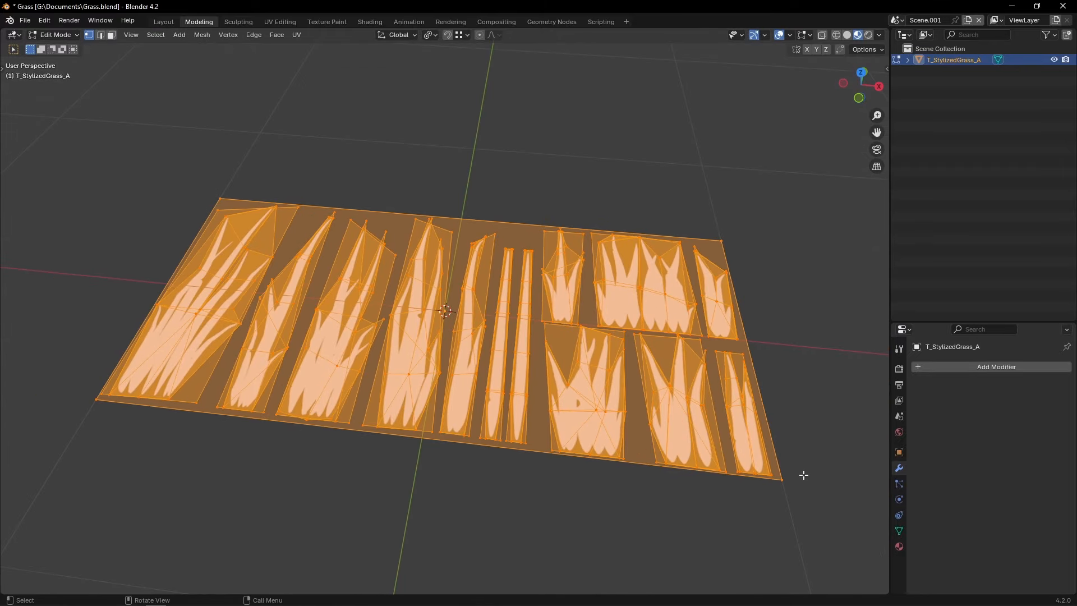
middle_drag(727, 411, 736, 375)
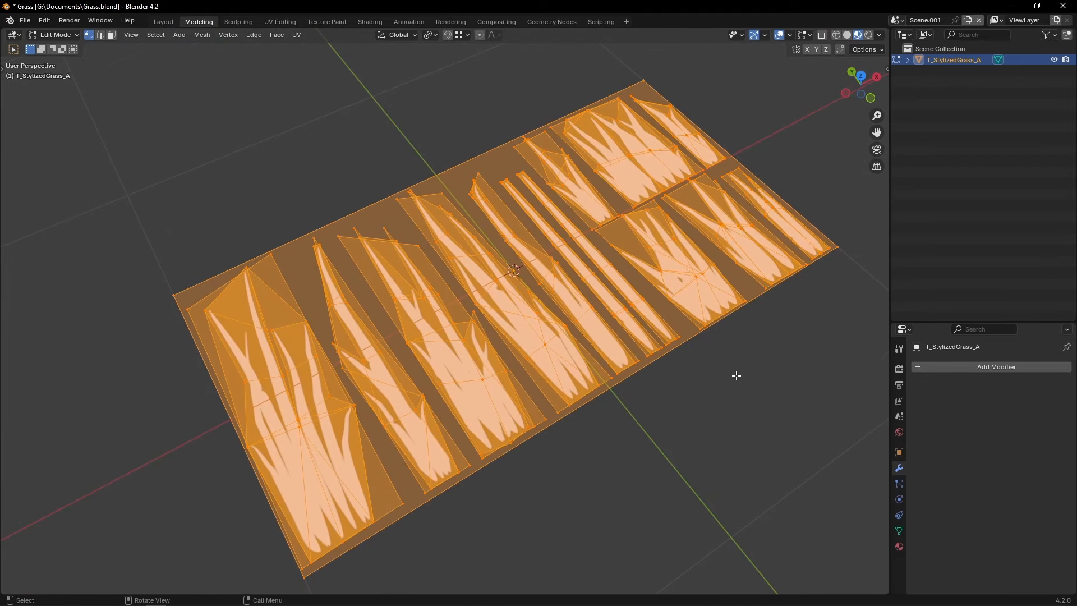
key(KP_7)
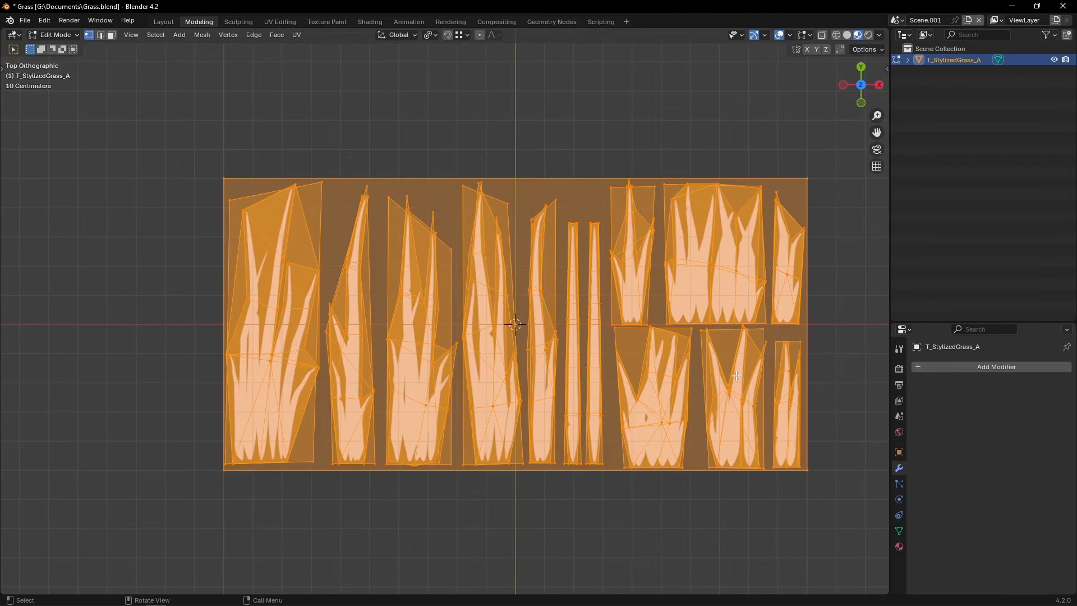
key(a)
key(u)
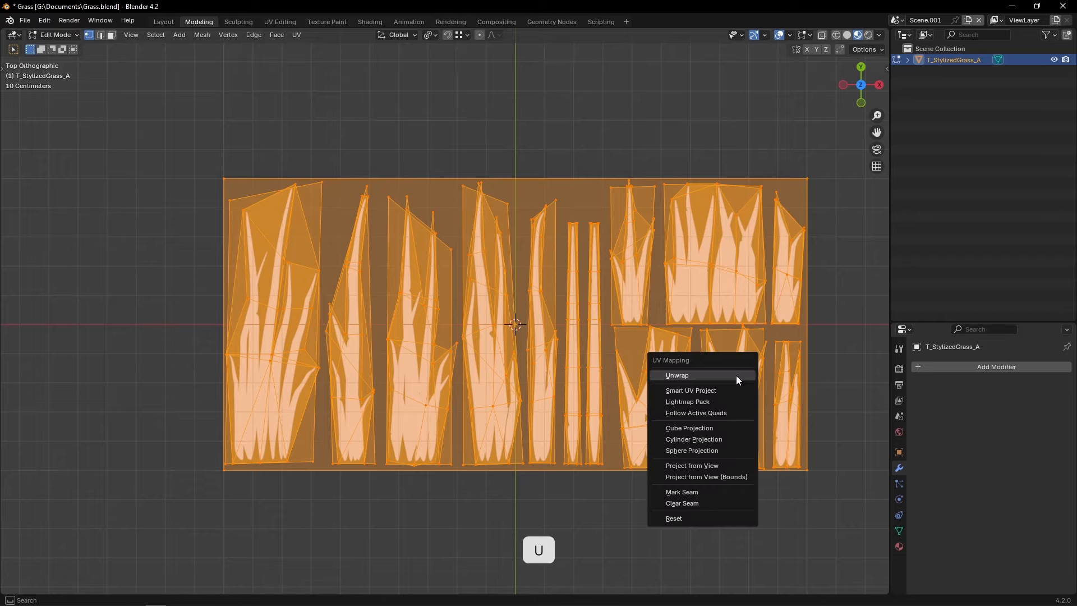
click(719, 477)
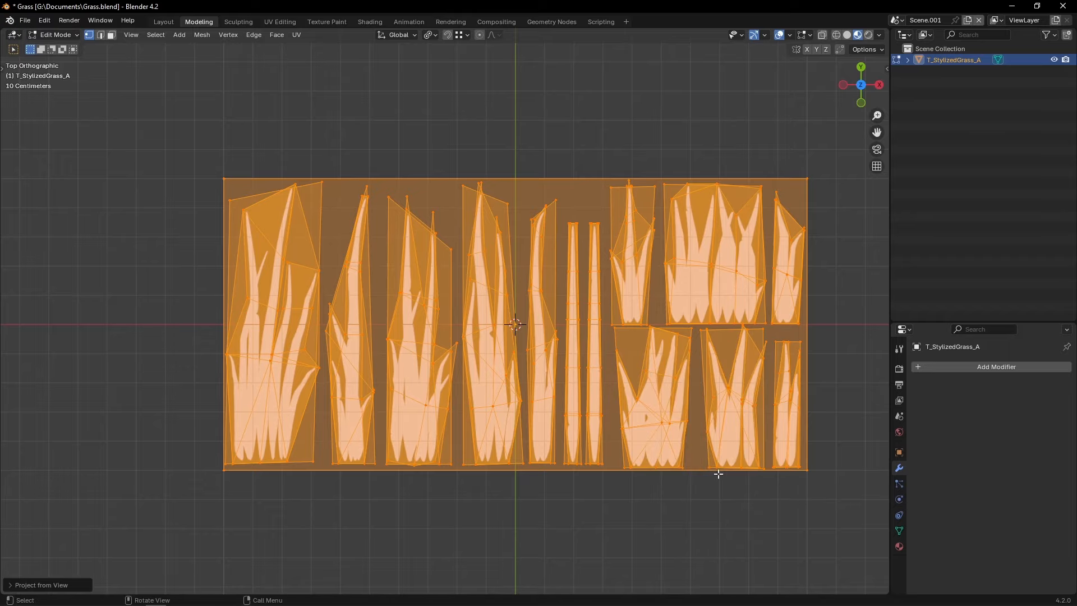
Check the projected card UVs against the T_StylizedGrass_A.png image in the UV Editing workspace and save the file
click(280, 22)
scroll(265, 243, down, 5)
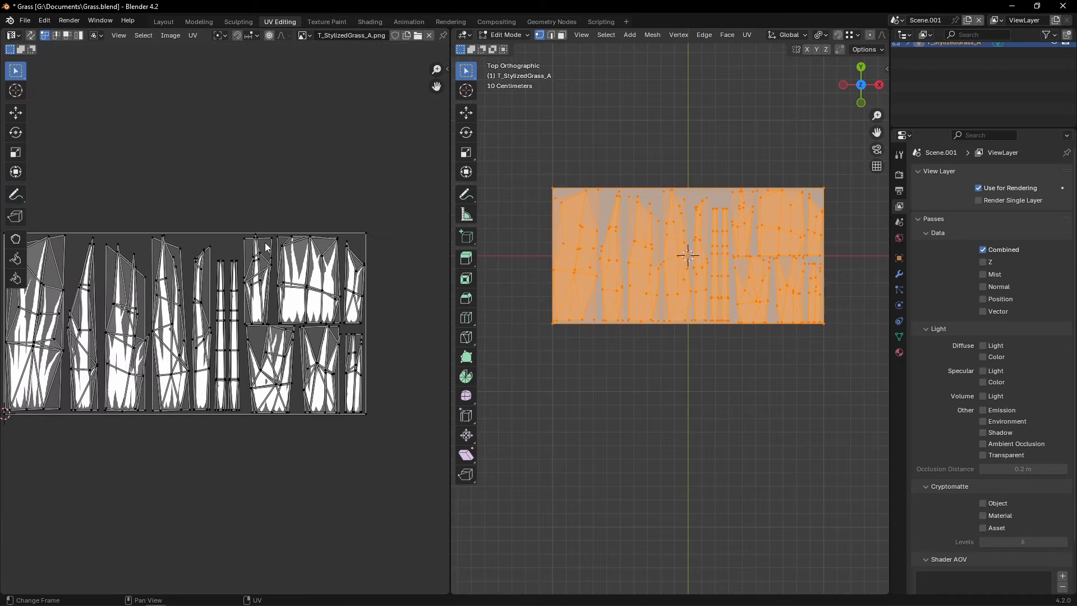
middle_drag(254, 259, 290, 263)
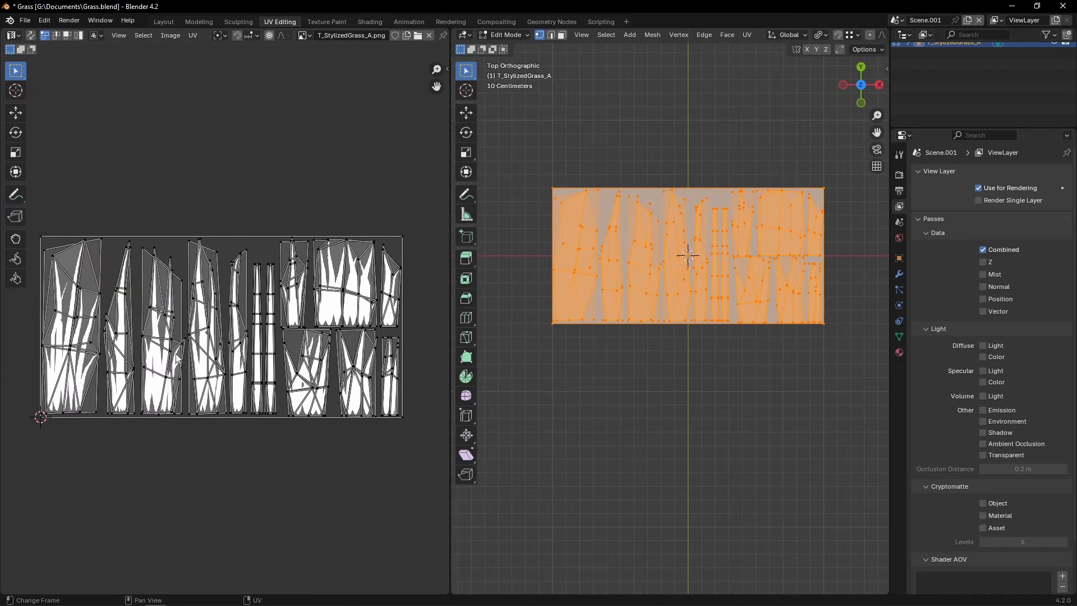
key(ctrl+s)
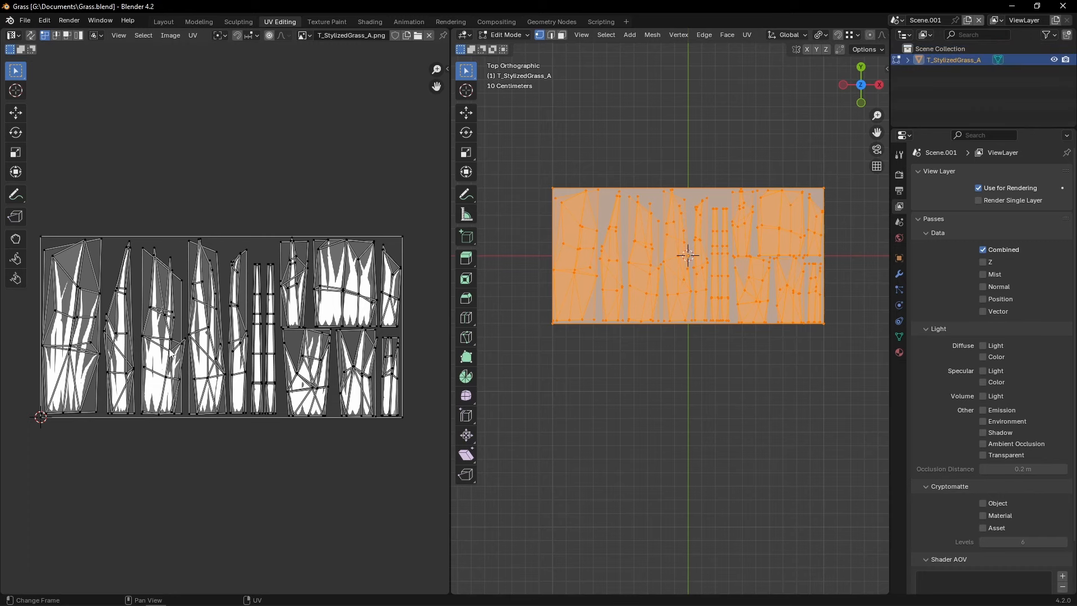
Rename the object's material to T_StylizedGrass_LOD0 in the Shading workspace
click(366, 23)
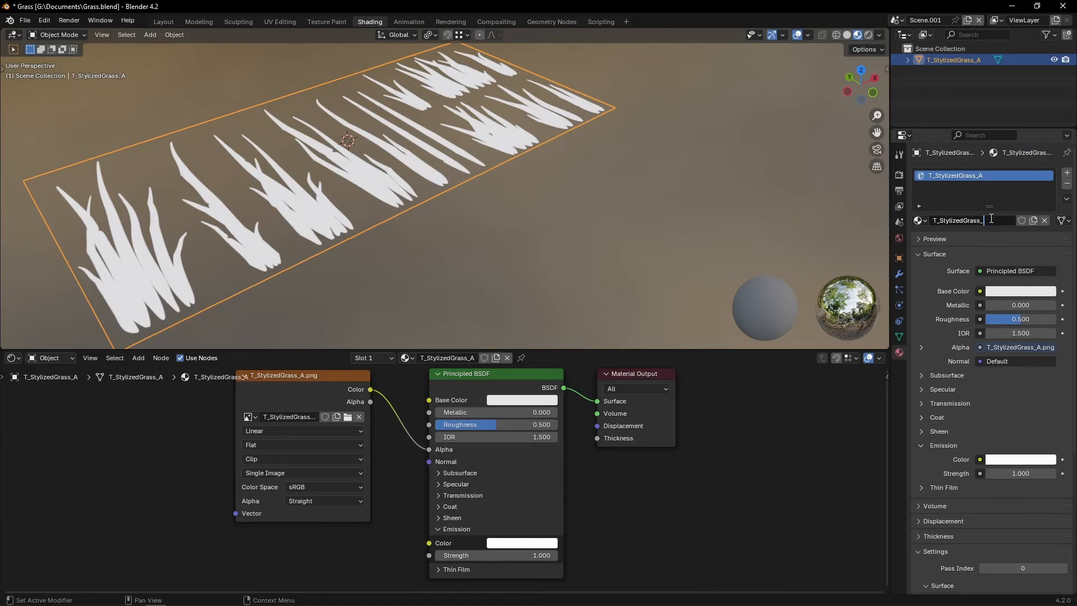
text(0)
key(Return)
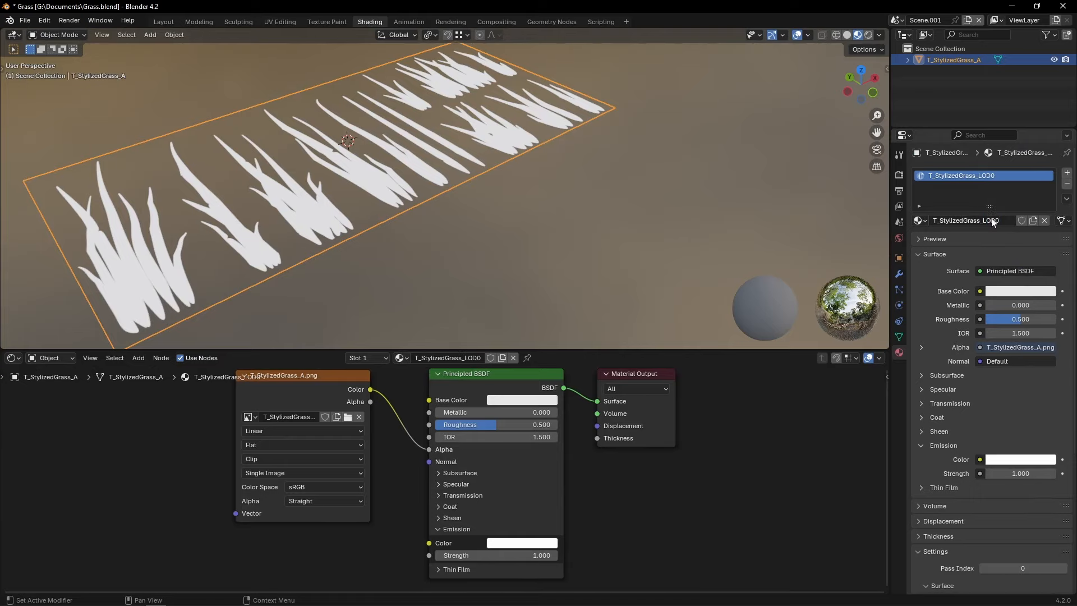
Add a second material slot, give it a separate copy of T_StylizedGrass_LOD0, and rename that copy
click(1067, 172)
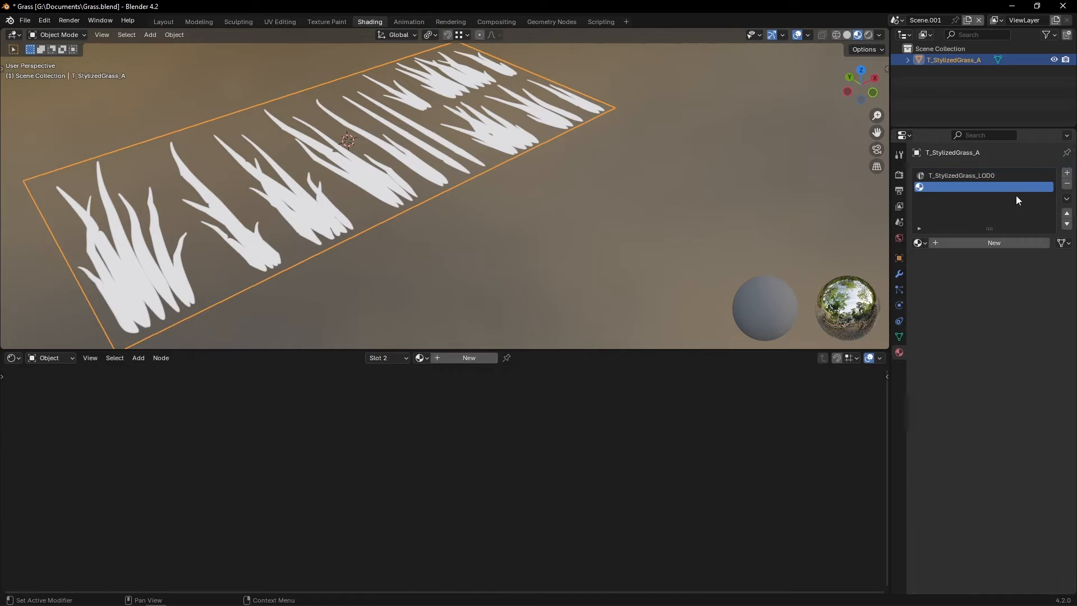
click(919, 243)
click(977, 267)
click(1031, 242)
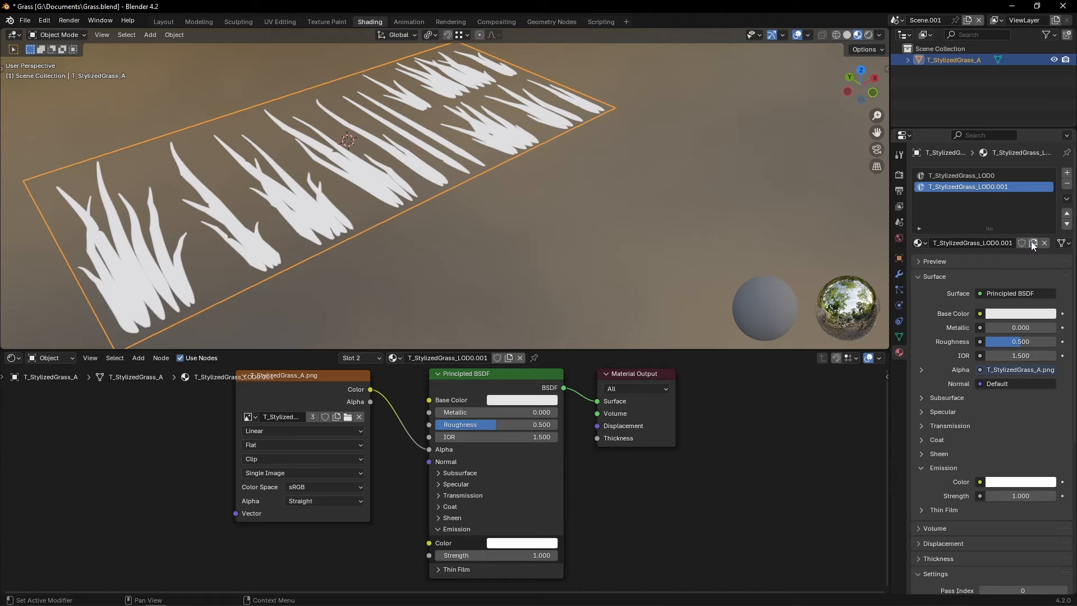
double_click(996, 243)
drag(995, 242, 1046, 242)
key(Return)
Enter Edit Mode in a maximized viewport and hide the large background plane behind the grass cards
middle_drag(635, 197, 580, 229)
key(Tab)
key(ctrl+space)
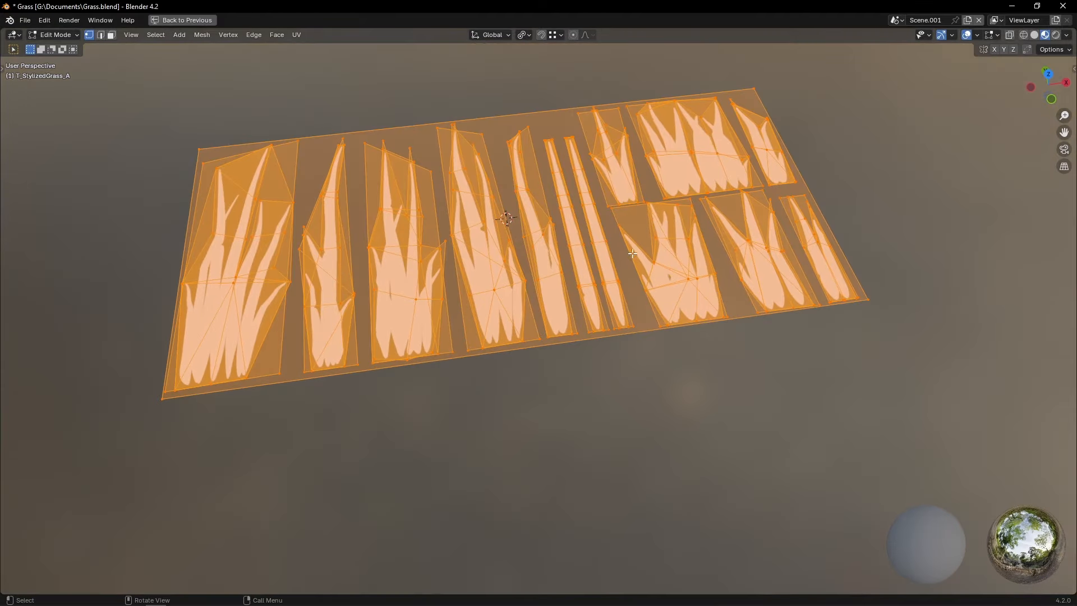
key(alt+a)
key(l)
key(h)
Select the detailed LOD 0 cards of the two single blades and all clumps to their right, and hide them
key(l)
key(l)
key(l)
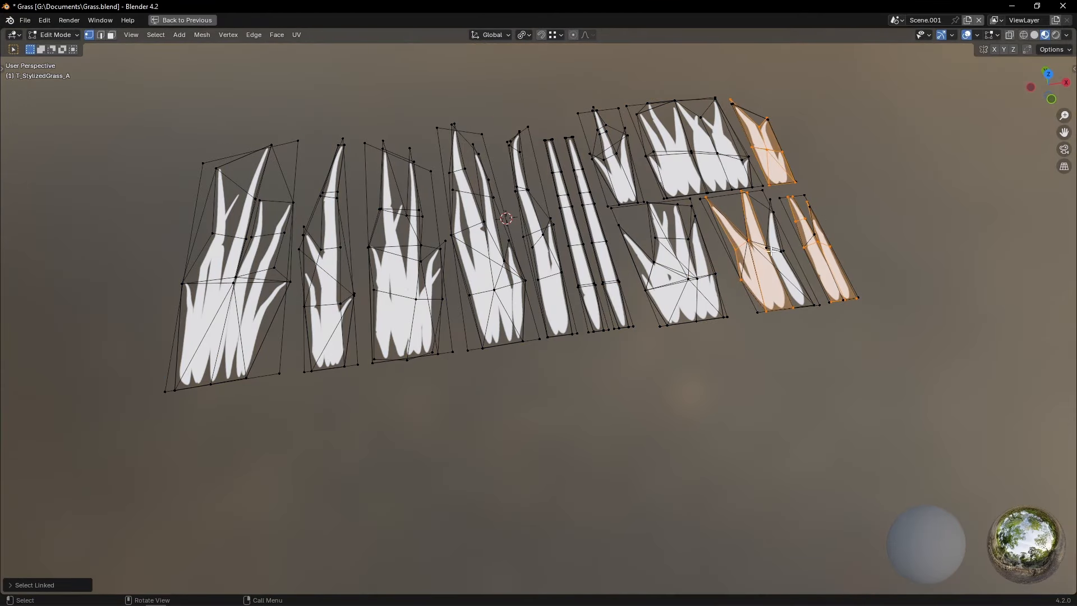
key(l)
key(l)
key(l)
key(ctrl+z)
key(l)
key(l)
key(l)
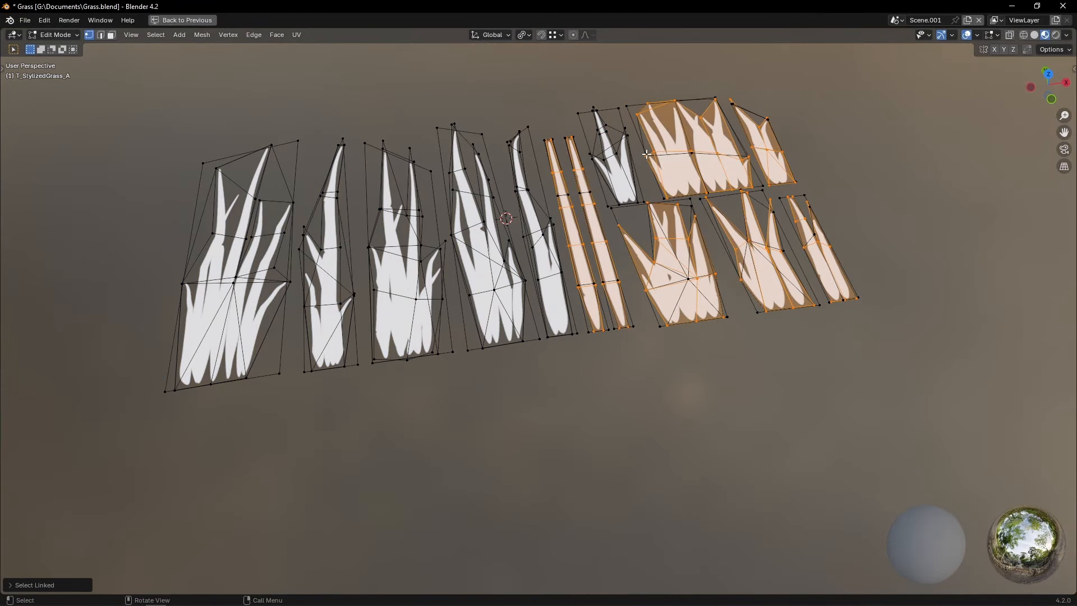
key(l)
key(h)
Hide the detailed LOD 0 cards of the five tall clumps left of the single blades, one after another
key(l)
key(h)
key(l)
key(h)
key(l)
key(h)
key(l)
key(h)
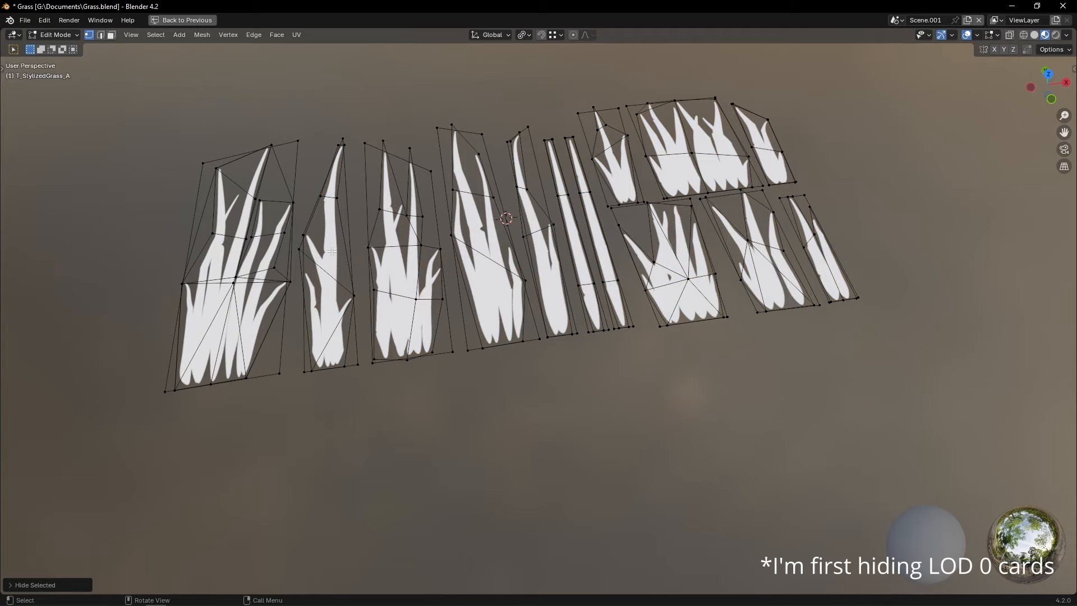
key(l)
key(h)
Select every visible mid-detail grass card, assign the T_StylizedGrass_LOD1 material to them, and hide them
key(l)
key(l)
key(l)
key(l)
key(l)
key(l)
key(l)
key(l)
key(l)
key(l)
key(l)
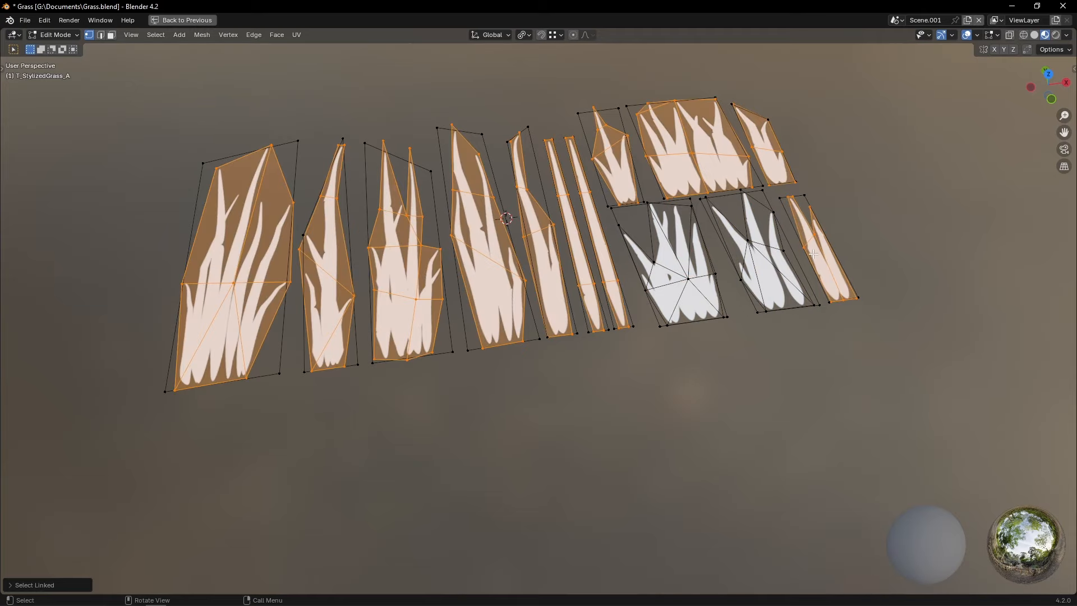
key(l)
key(l)
key(ctrl+space)
click(938, 257)
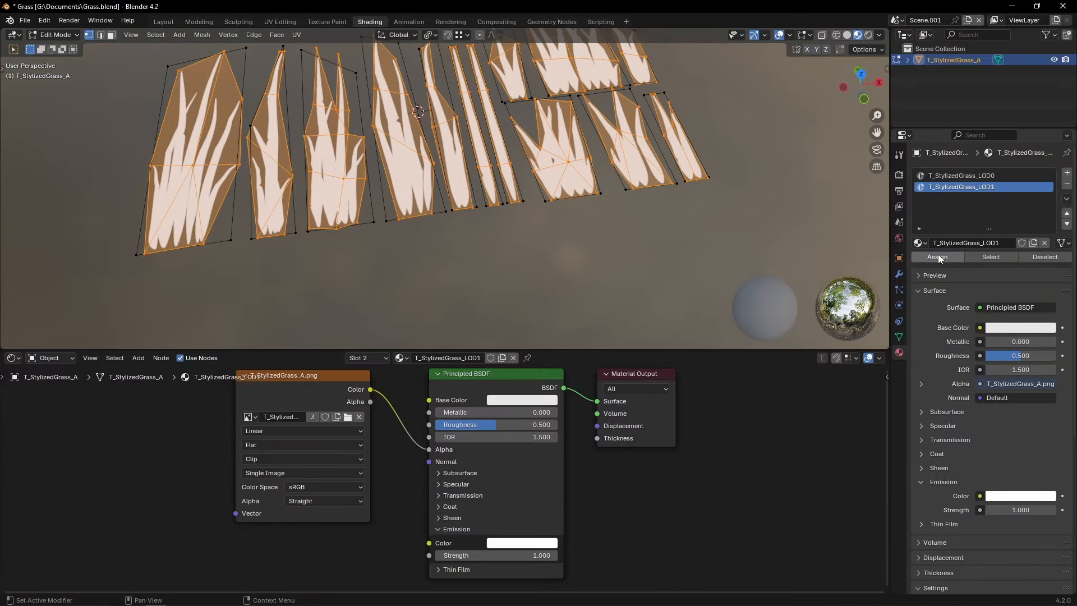
key(h)
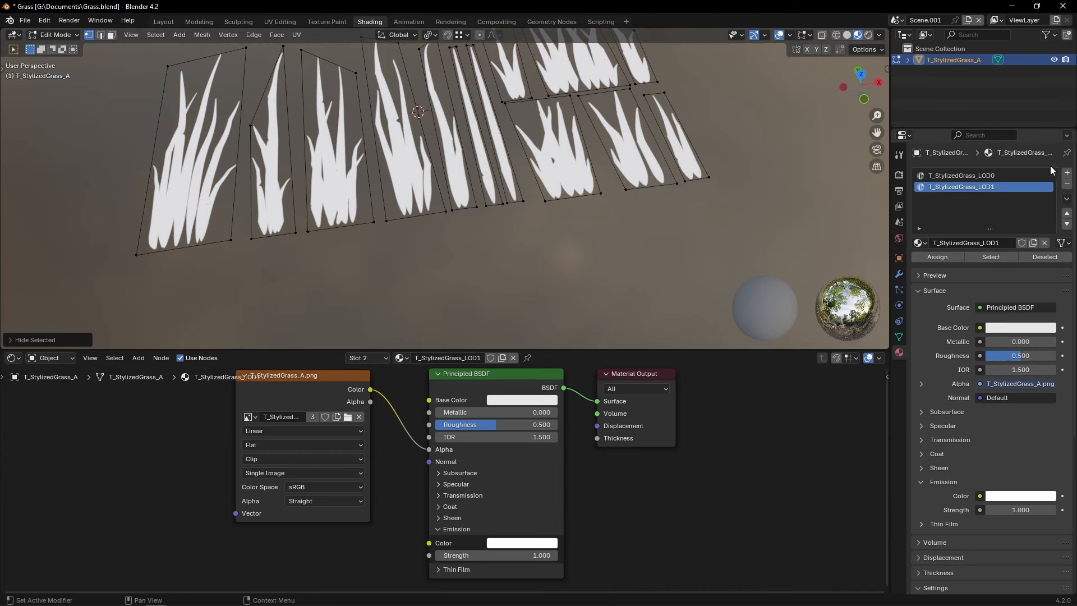
Add a third material slot, give it a separate copy of T_StylizedGrass_LOD1, and rename the copy T_StylizedGrass_LOD2
click(1067, 173)
click(917, 244)
click(965, 283)
click(1032, 243)
double_click(1000, 243)
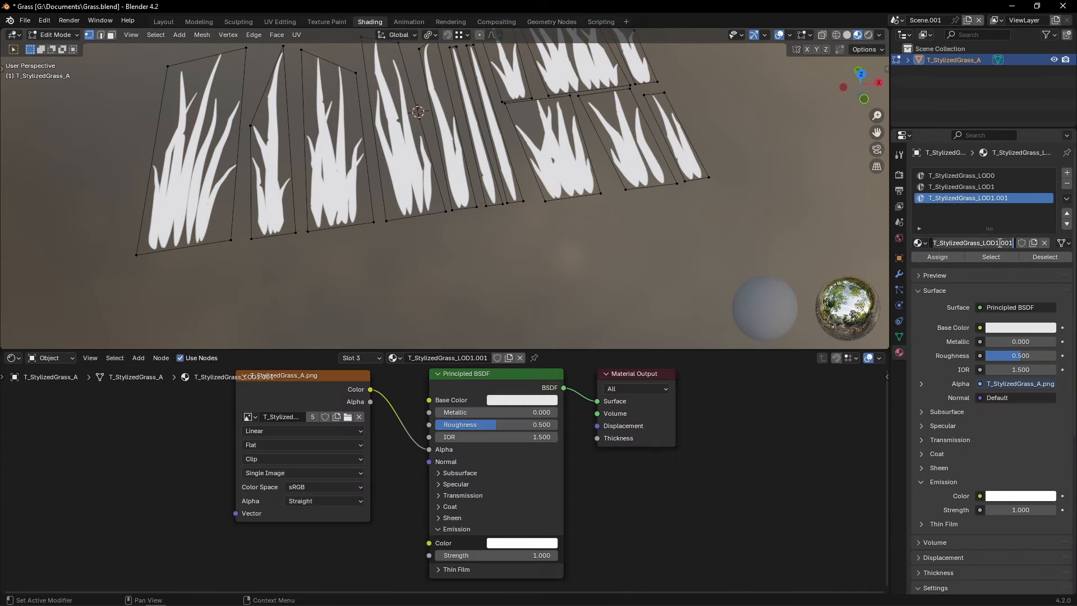
drag(995, 243, 1044, 242)
text(2)
key(Return)
Assign T_StylizedGrass_LOD2 to all the simple cards still visible, and reveal the hidden geometry with nothing selected
shift+middle_drag(729, 163, 732, 207)
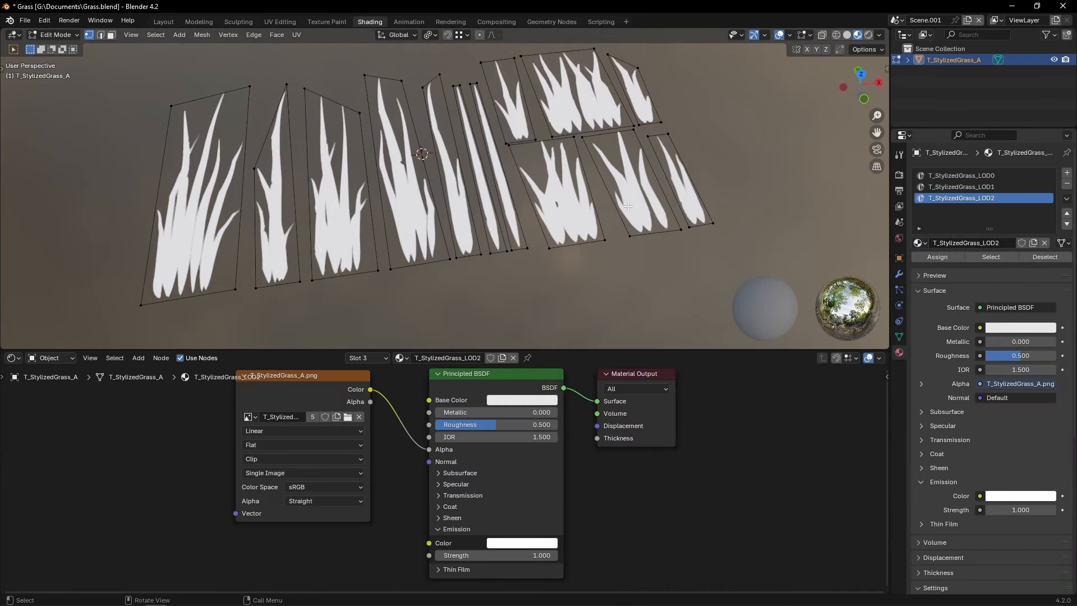
key(a)
click(936, 256)
key(alt+a)
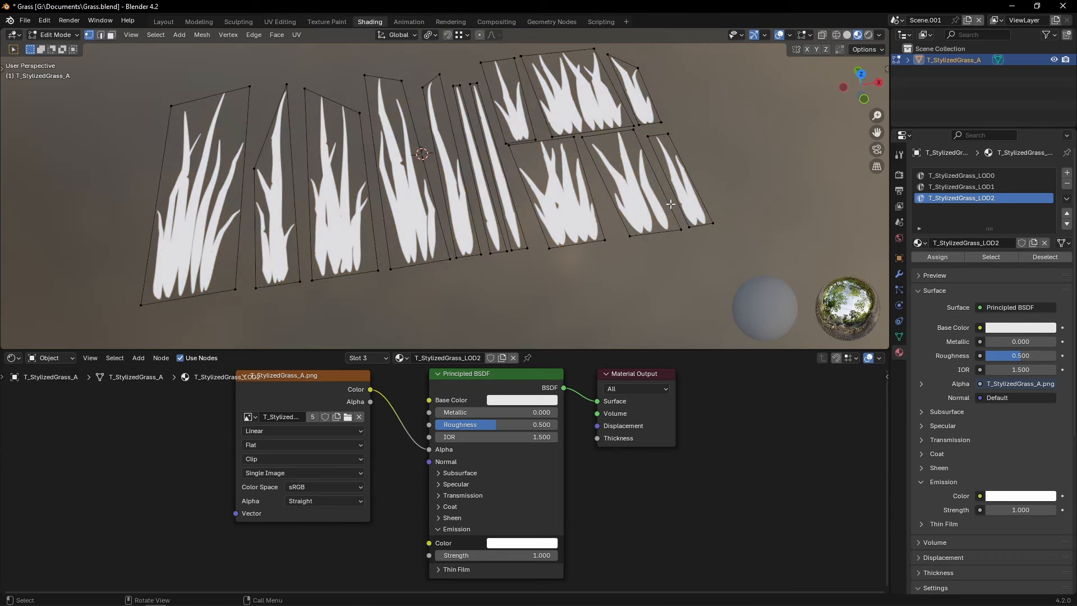
key(a)
key(alt+a)
Select the geometry using T_StylizedGrass_LOD0 and move it down along Z, away from the other cards
click(962, 175)
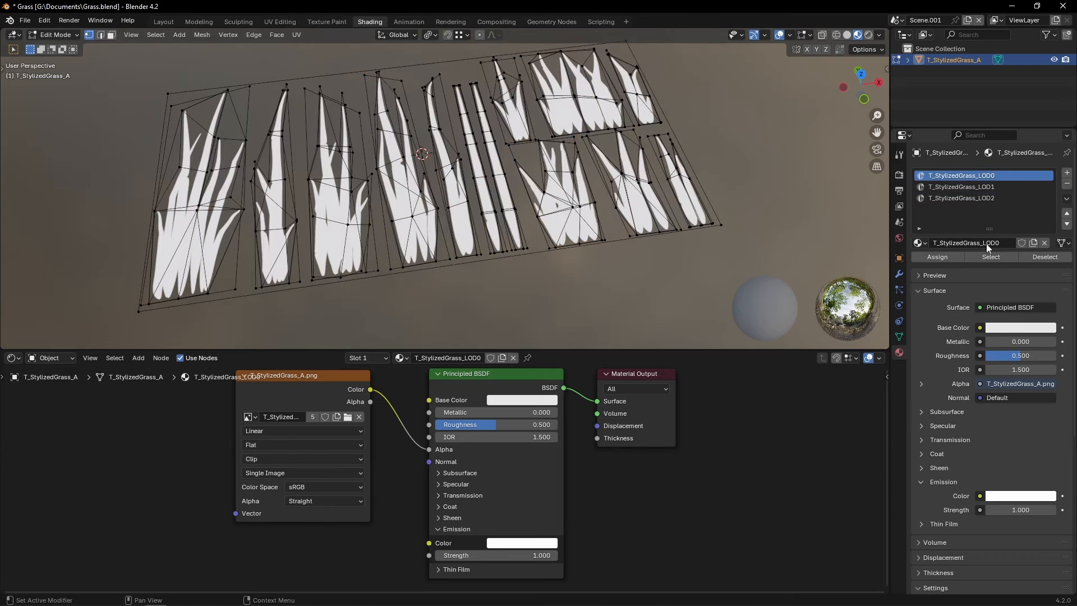
click(990, 256)
key(g)
key(z)
click(710, 231)
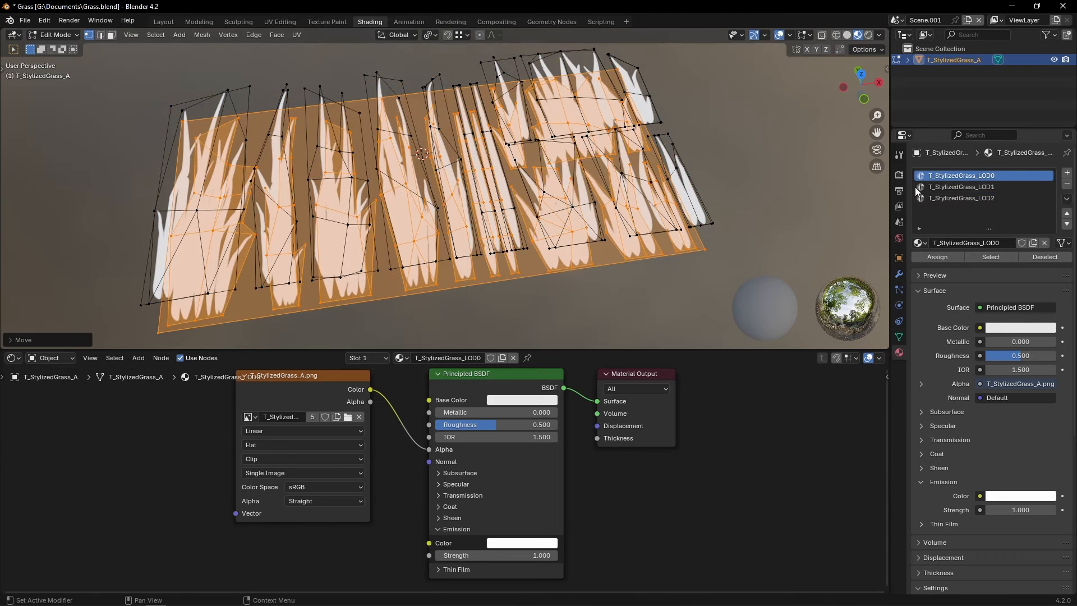
Add the T_StylizedGrass_LOD1 geometry to the selection, move it down along Z, and deselect everything
click(962, 187)
click(990, 257)
key(g)
key(z)
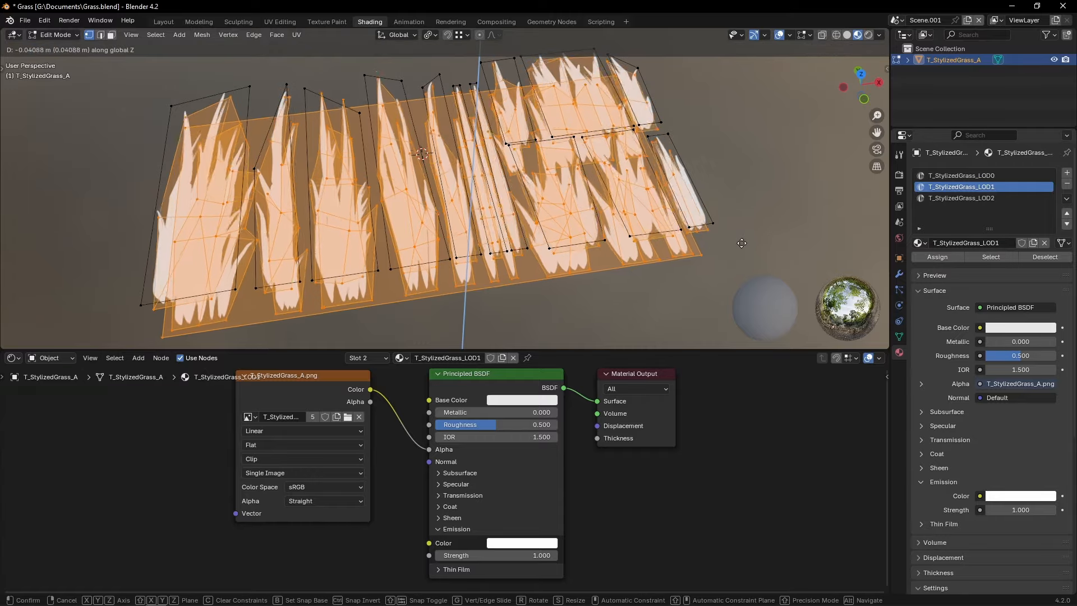
click(740, 263)
middle_drag(740, 264, 553, 133)
key(alt+a)
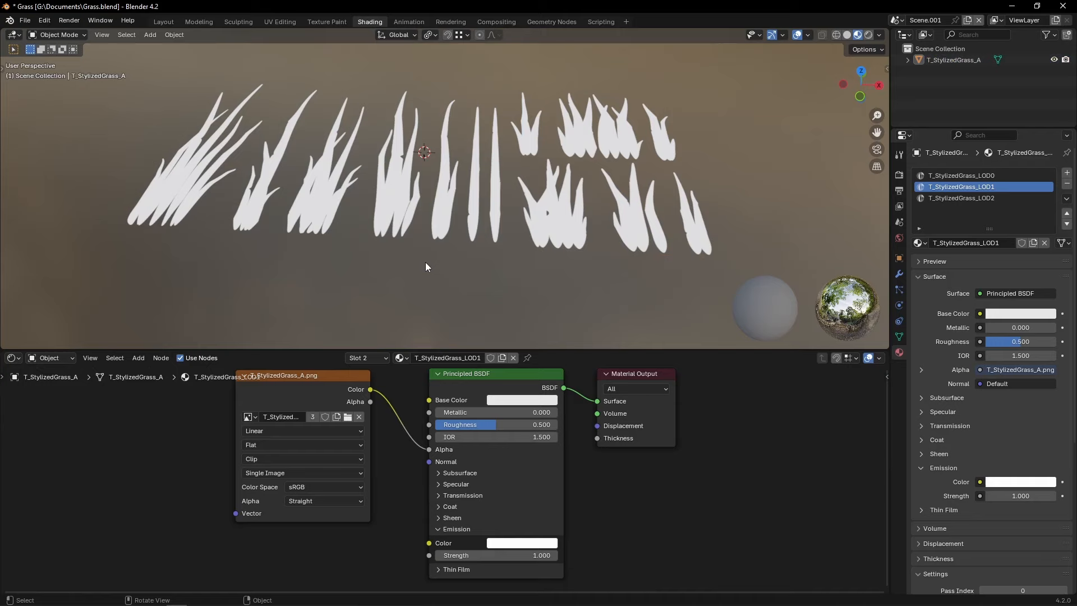
Copy the T_StylizedGrass_A object, create a new empty scene, and paste the object there in the Layout workspace
click(425, 186)
key(ctrl+c)
key(ctrl+c)
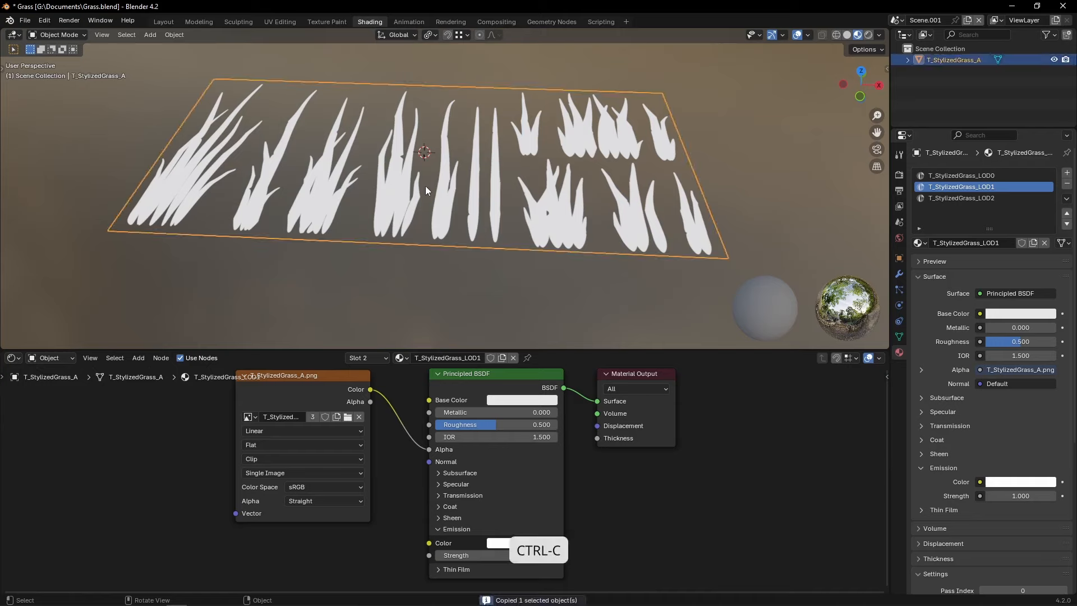
click(965, 20)
click(940, 41)
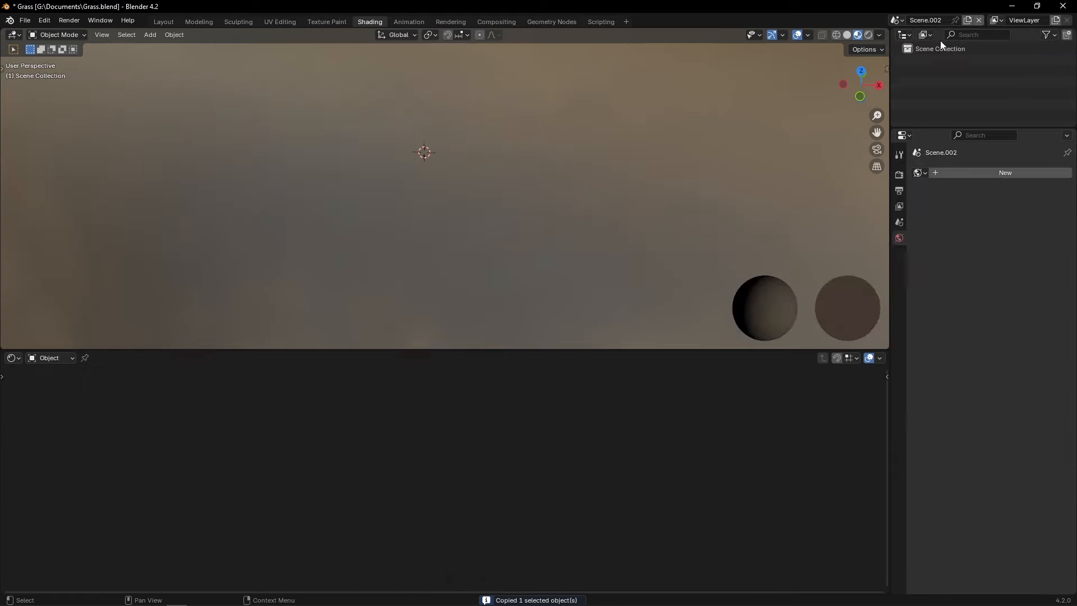
click(164, 22)
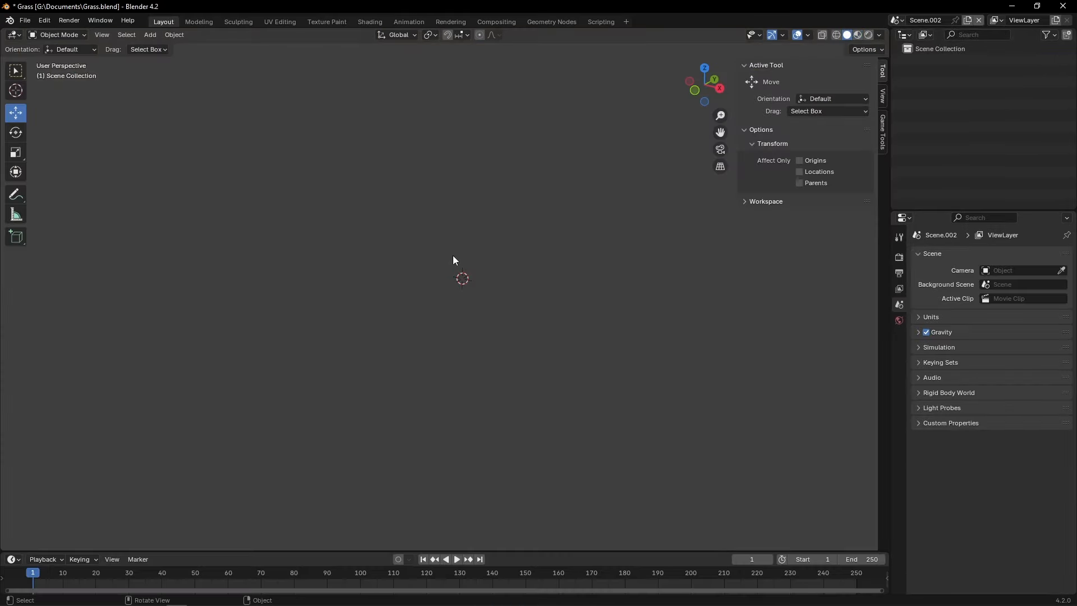
key(ctrl+v)
middle_drag(453, 255, 489, 280)
scroll(488, 280, up, 4)
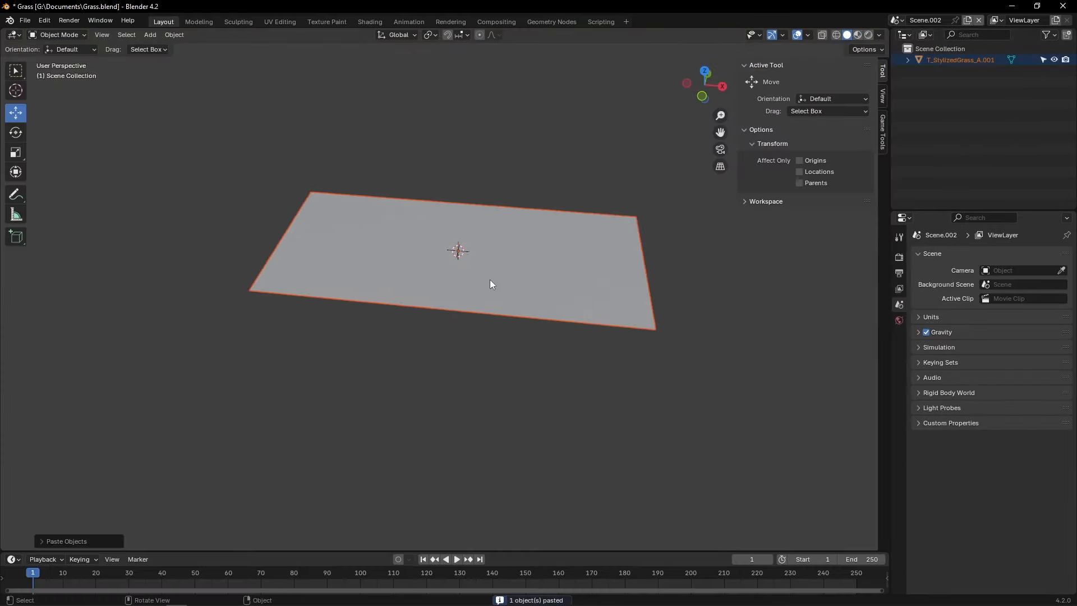
Enter Edit Mode on the pasted grass object and delete the large background plane
click(491, 278)
key(Tab)
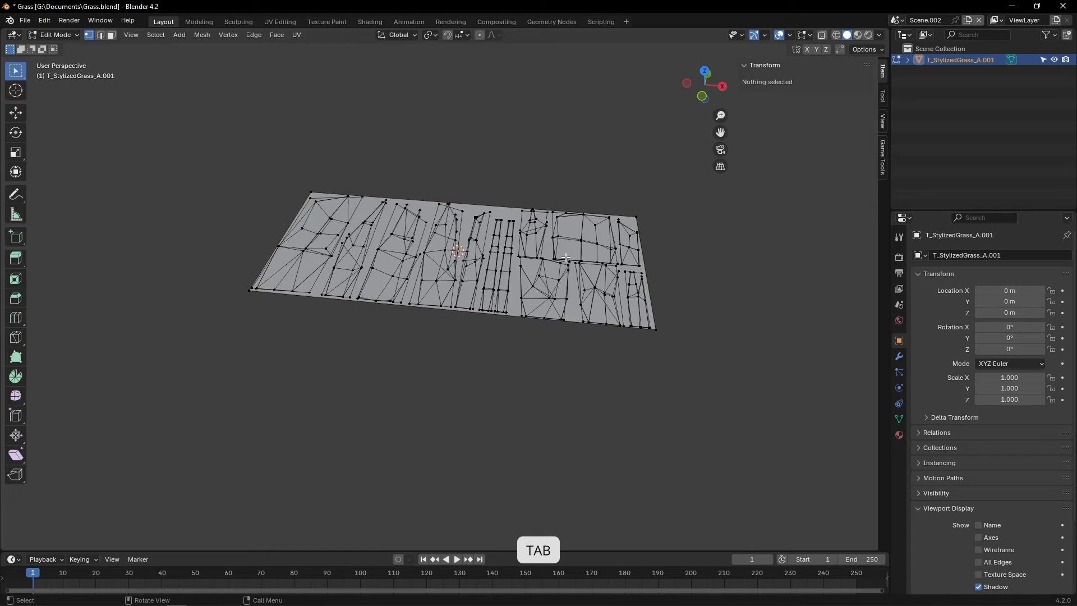
key(l)
key(x)
click(635, 214)
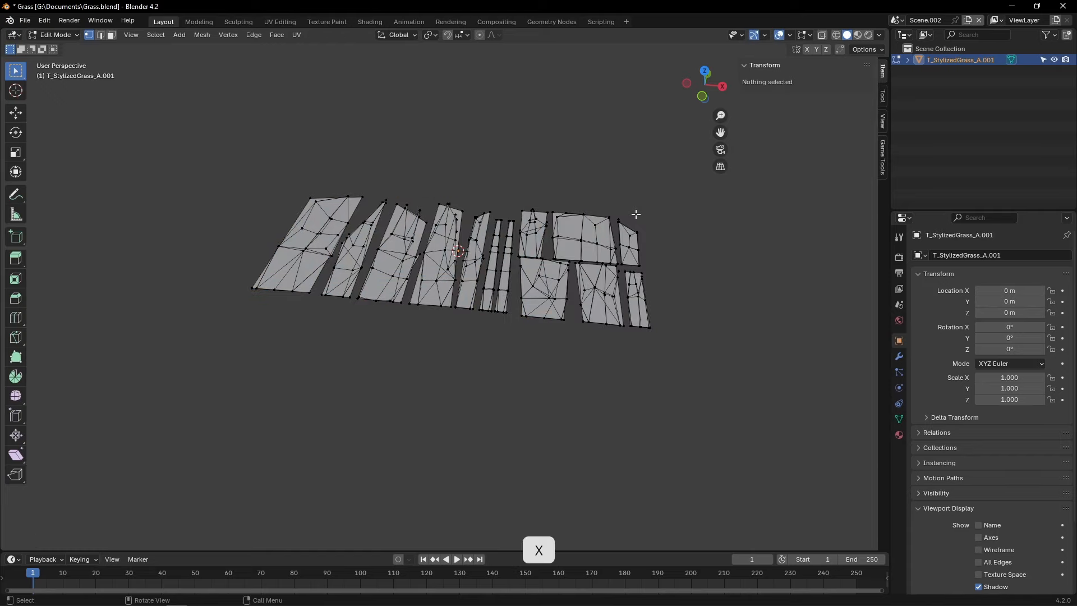
Select all linked LOD cards of the leftmost tall clump and separate them into their own object
middle_drag(635, 214, 594, 214)
key(b)
drag(273, 189, 336, 343)
key(ctrl+l)
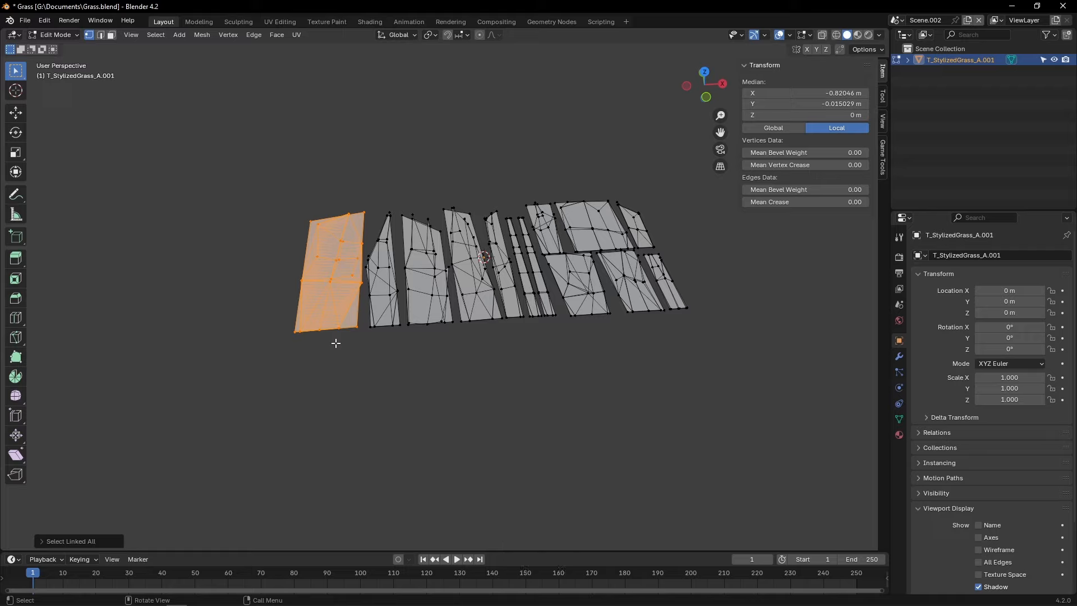
key(p)
click(335, 343)
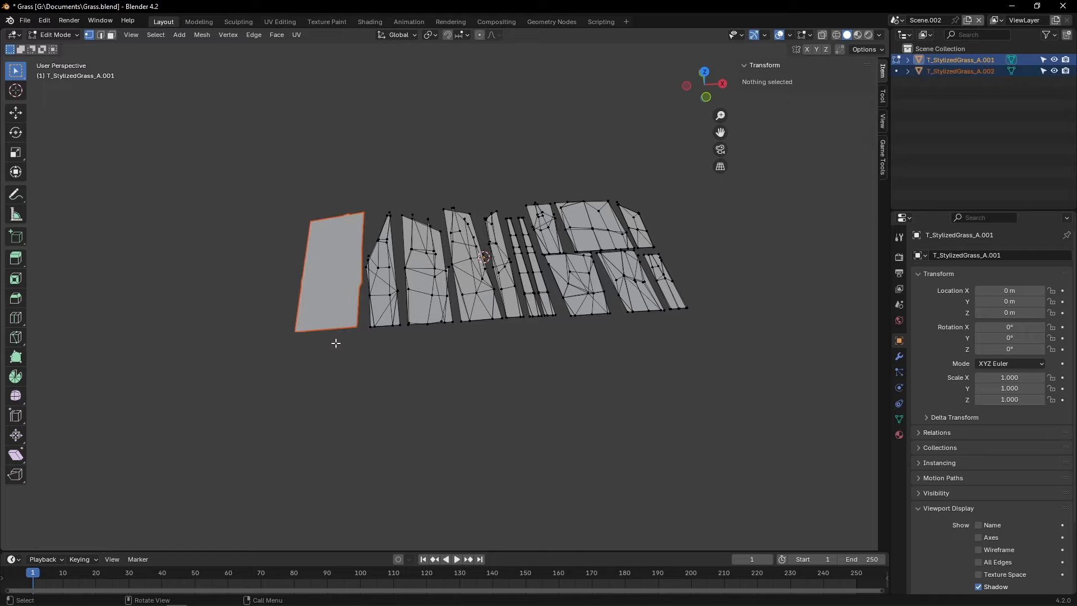
Separate the linked cards of the second, third and fourth tall clumps into individual objects
drag(364, 227, 387, 270)
key(ctrl+l)
key(p)
click(386, 269)
key(ctrl+l)
key(p)
click(440, 256)
key(ctrl+l)
key(p)
click(470, 260)
Separate the narrow fifth clump, the two single blades and the first two upper-row clumps into individual objects
middle_drag(496, 258, 475, 258)
key(ctrl+l)
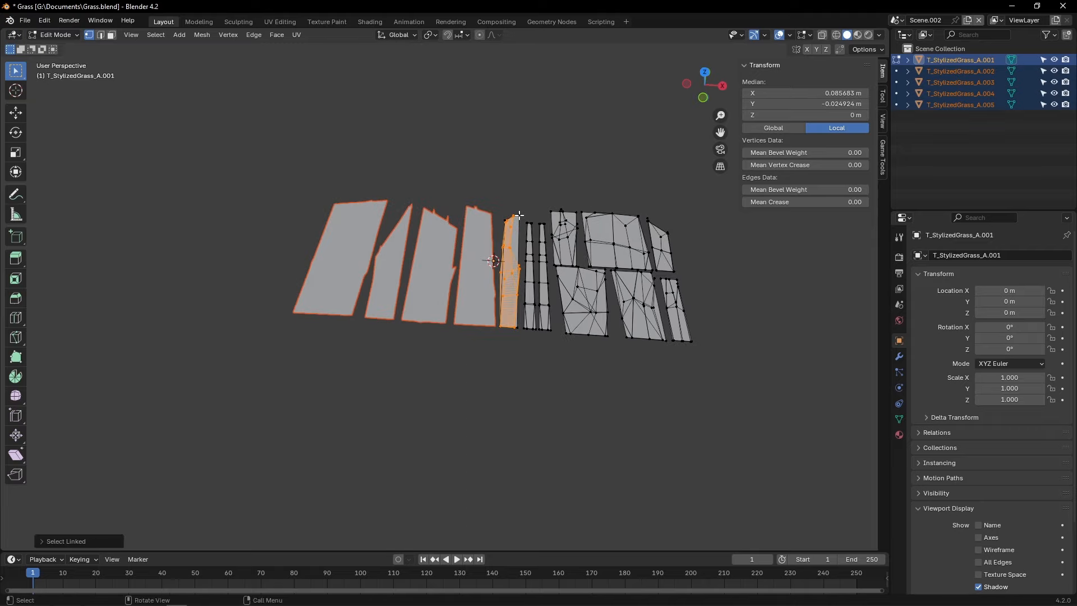
key(p)
click(515, 247)
key(b)
drag(531, 223, 550, 248)
key(ctrl+l)
key(p)
click(565, 248)
Separate the last upper-row clump and the first two lower-row clumps into individual objects, and return to Object Mode
drag(634, 197, 654, 219)
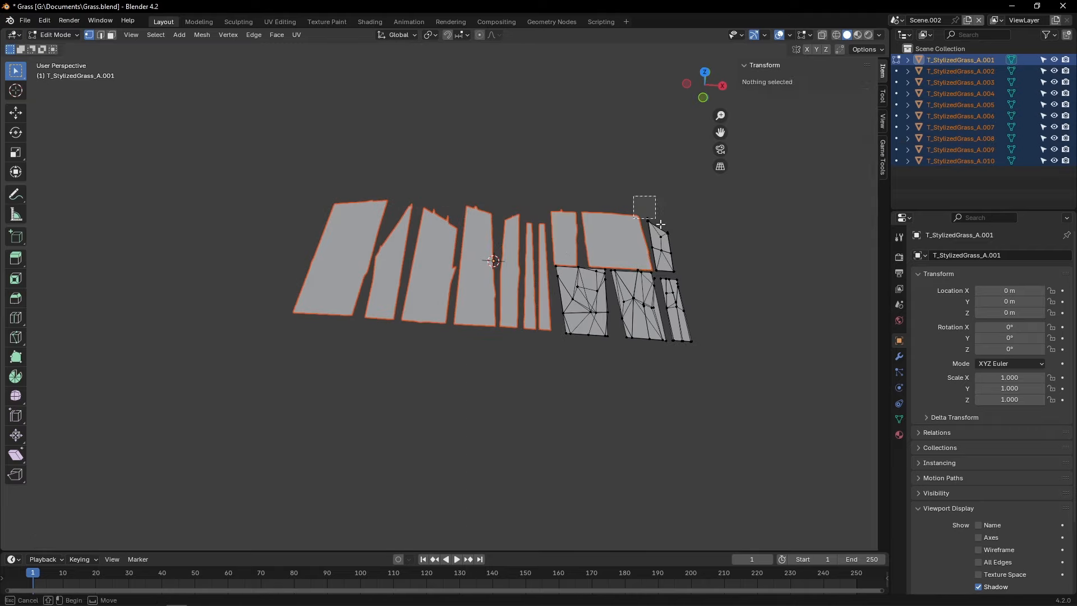
key(ctrl+l)
key(p)
key(ctrl+l)
key(p)
click(654, 278)
key(Tab)
Show the cards in Material Preview from above and move the leftmost tall clump so its base sits at the world origin
key(KP_7)
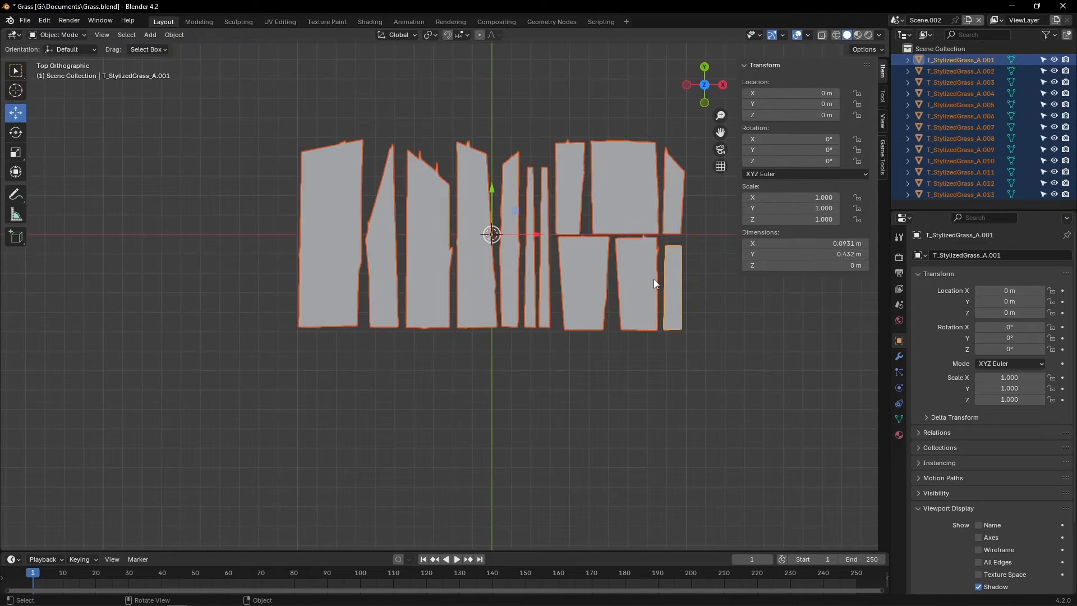
shift+middle_drag(570, 273, 549, 351)
scroll(549, 352, up, 2)
click(303, 325)
key(z)
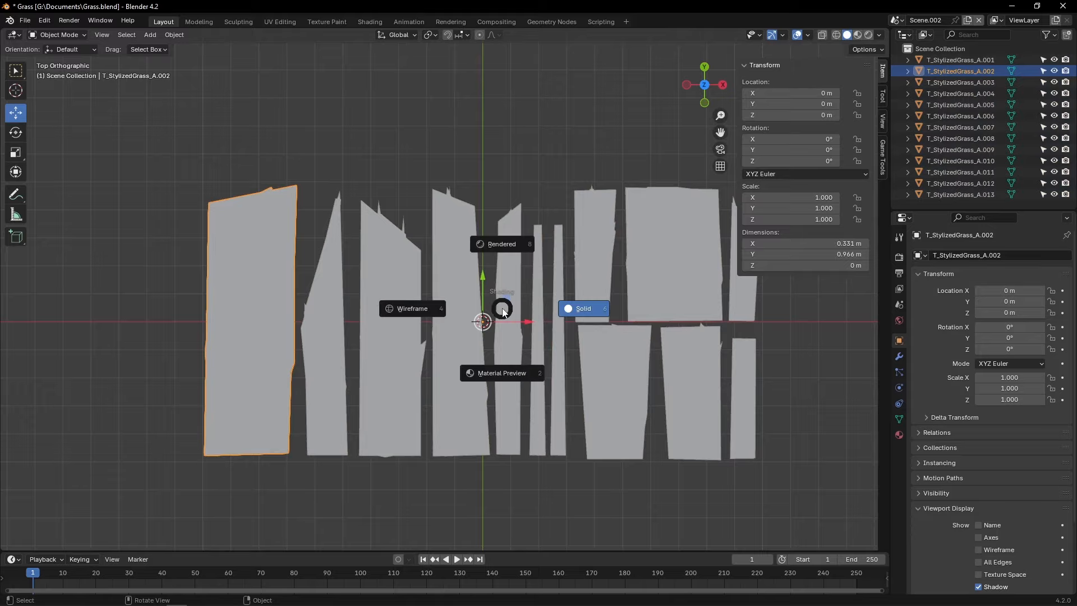
click(497, 366)
key(g)
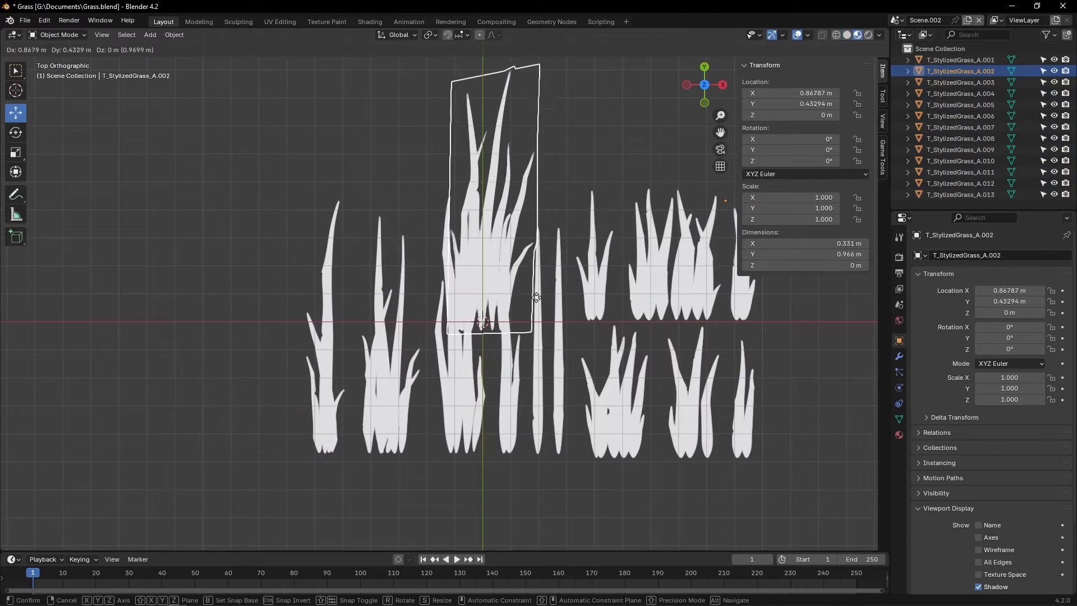
click(537, 290)
Move the other tall clumps, the two single blades and the first short clumps so their bases meet at the world origin
click(347, 387)
key(g)
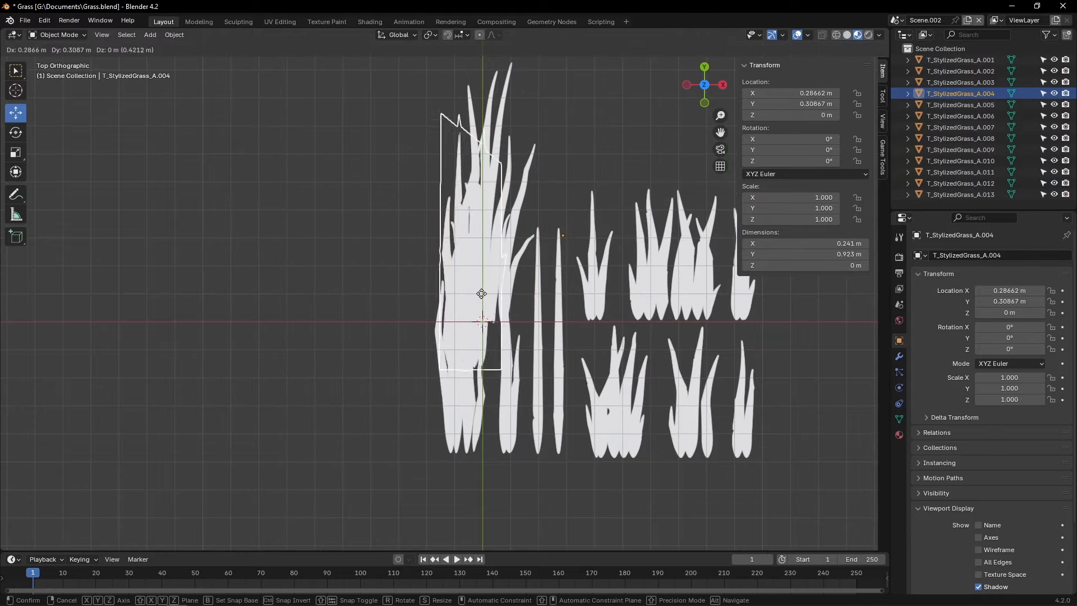
click(510, 298)
click(509, 415)
key(g)
click(485, 297)
click(538, 421)
key(g)
click(516, 337)
click(559, 415)
key(g)
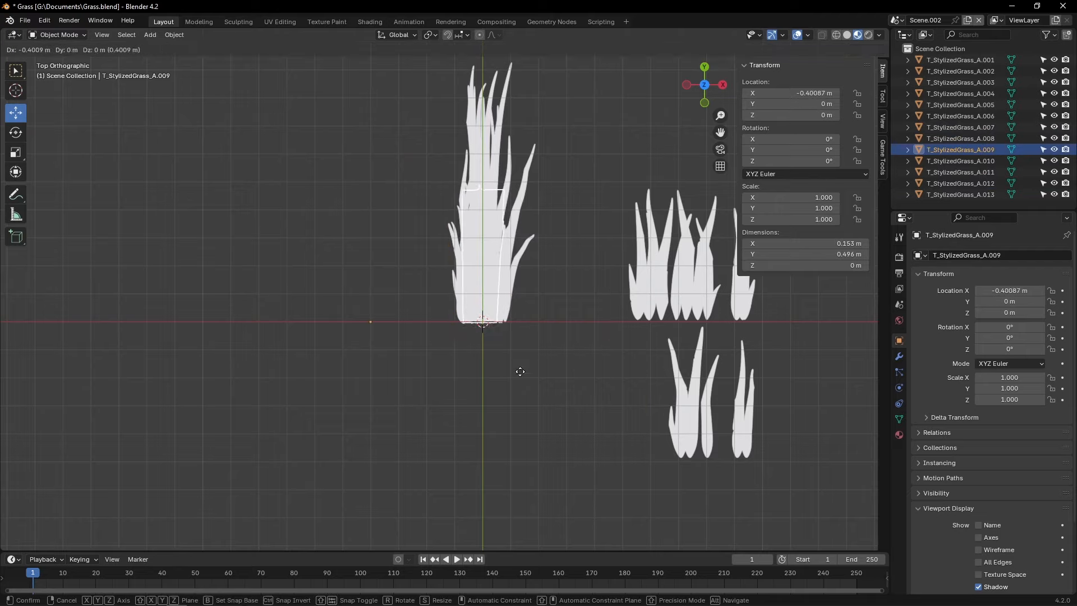
Move the remaining short upper-row and lower-row clumps so their bases are centred at the world origin
click(744, 306)
key(g)
click(705, 440)
key(g)
click(746, 443)
key(g)
click(524, 332)
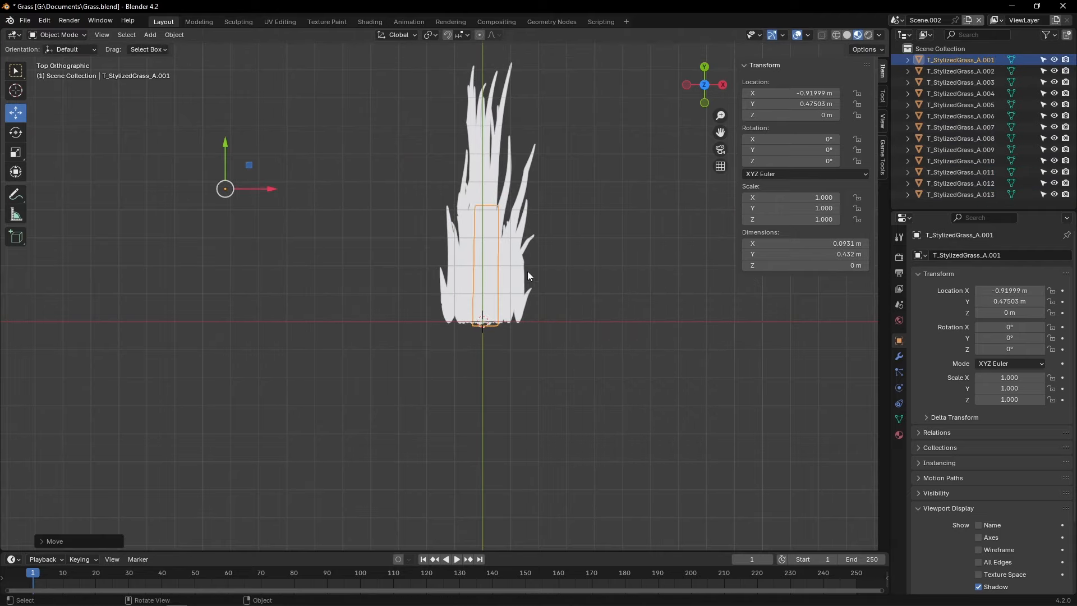
Select all grass cards and apply their object transforms so every origin is at the world origin
key(a)
key(ctrl+a)
click(532, 255)
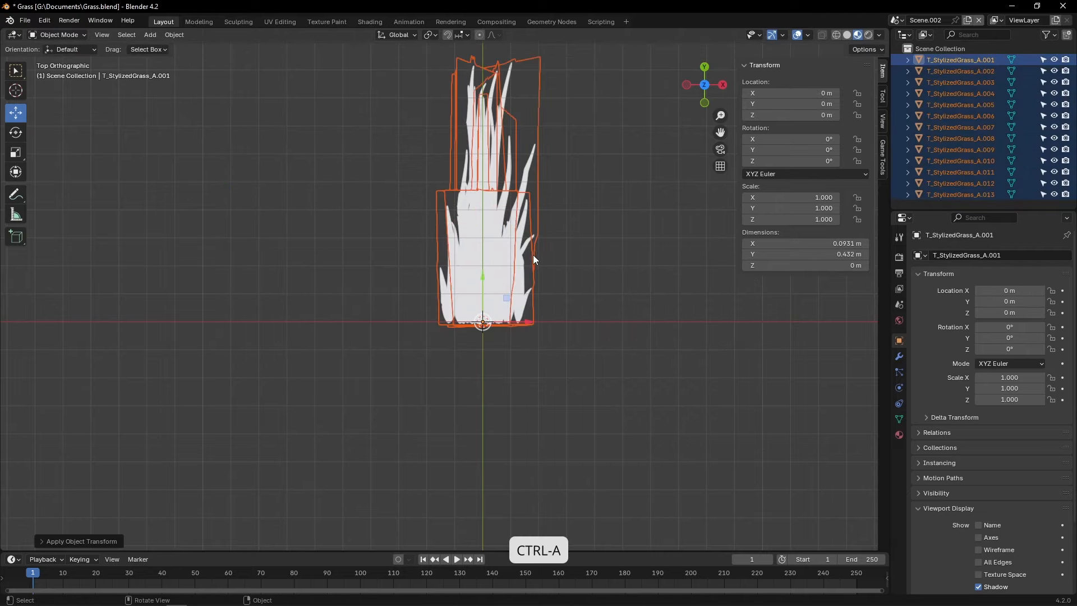
Rotate all grass cards 90 degrees around the X axis so they stand upright, and apply the rotation
middle_drag(555, 294, 580, 308)
key(a)
text(rx)
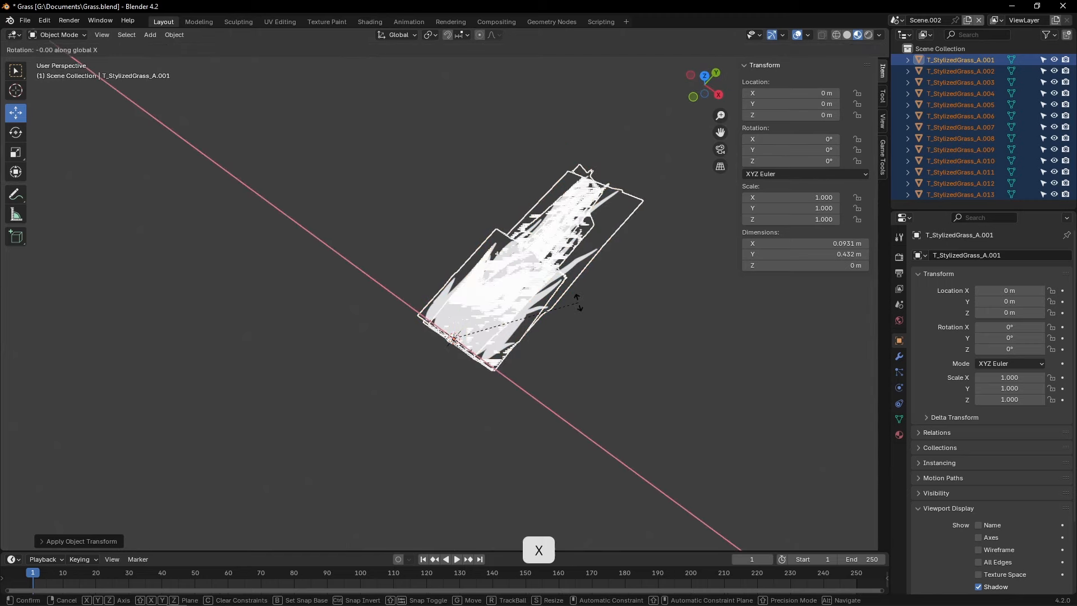
text(90)
key(Return)
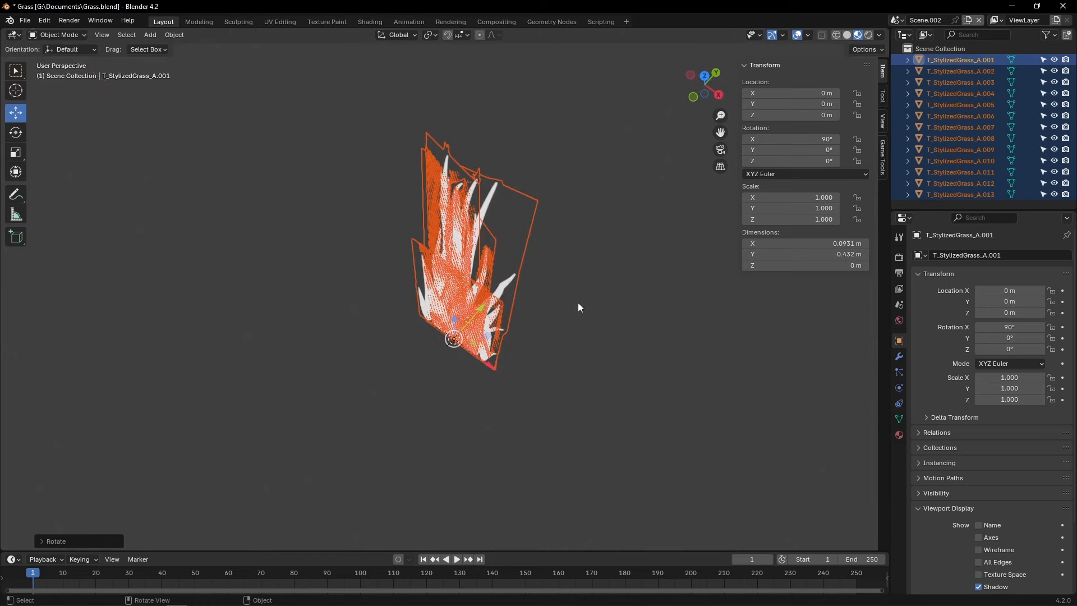
key(ctrl+a)
click(576, 312)
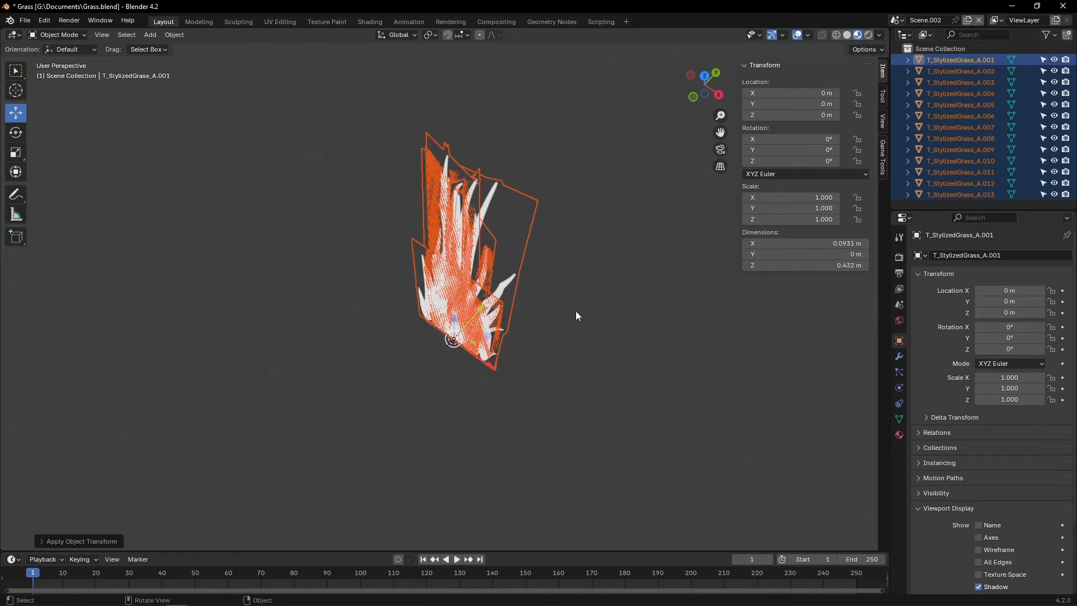
Reset the 3D cursor to the world origin, edit all grass cards together, and select their topmost vertices in a wireframe side view
key(shift+c)
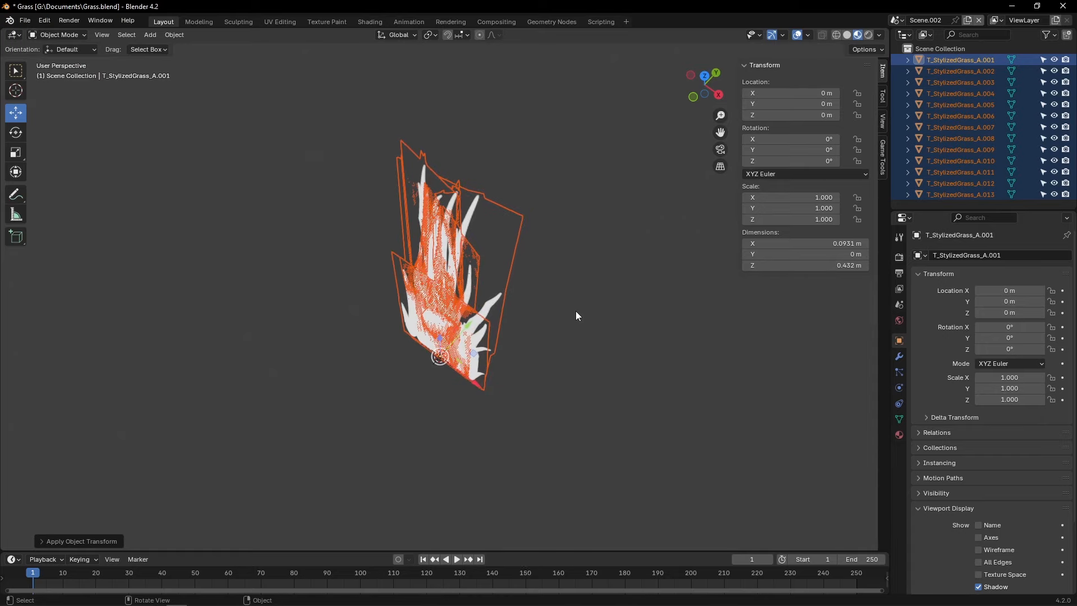
key(a)
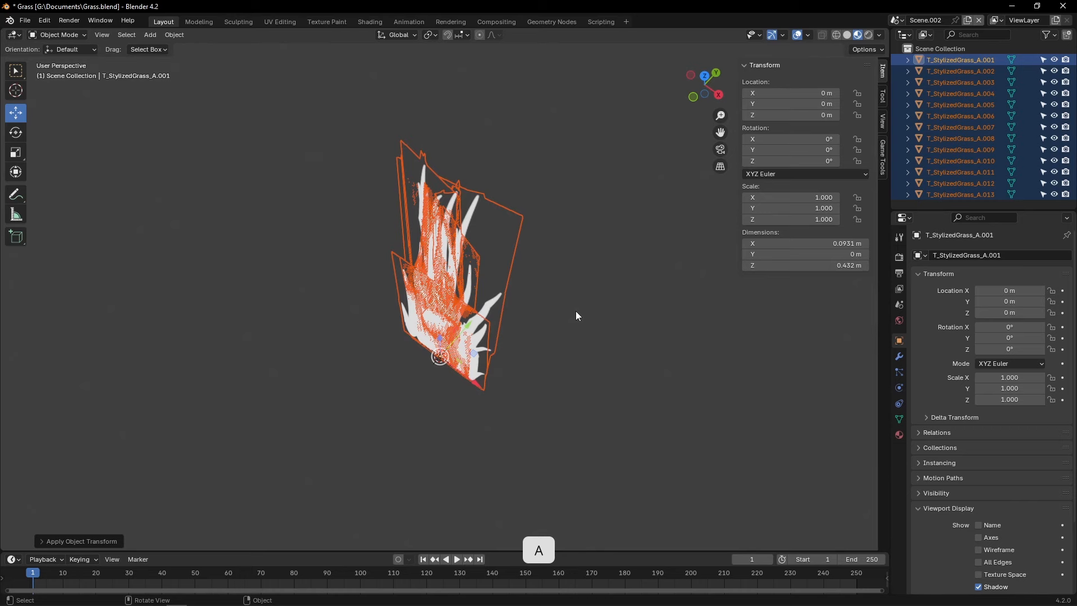
key(Tab)
key(KP_3)
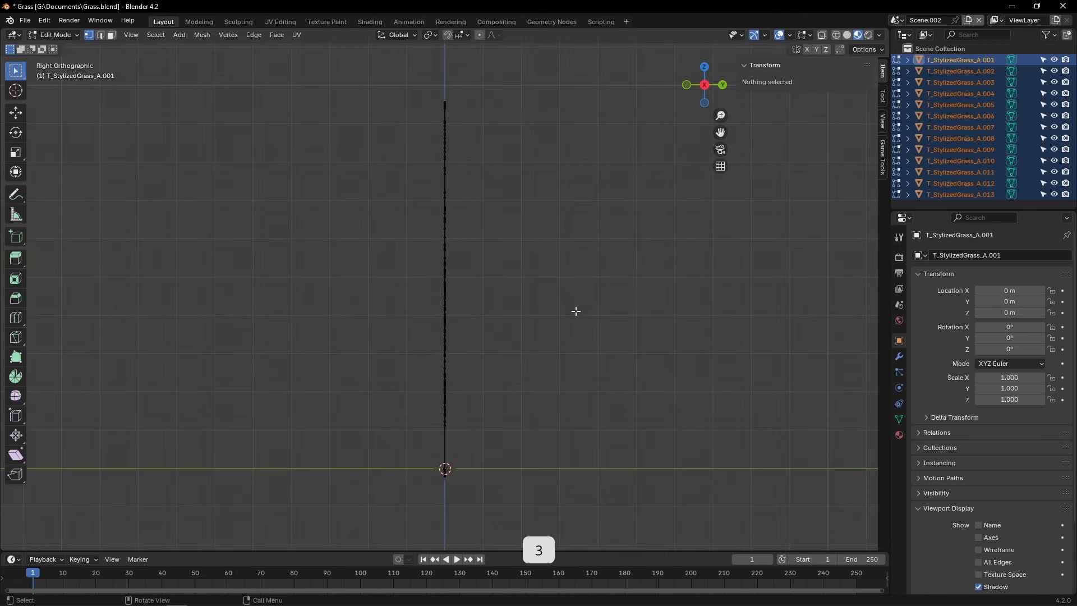
key(z)
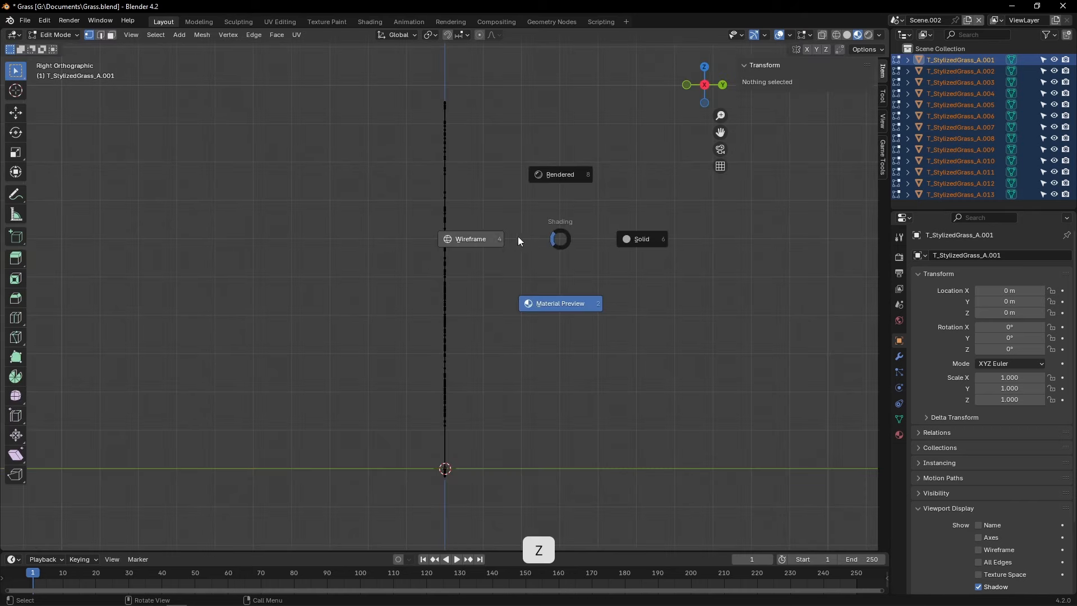
click(476, 239)
key(b)
drag(430, 92, 465, 105)
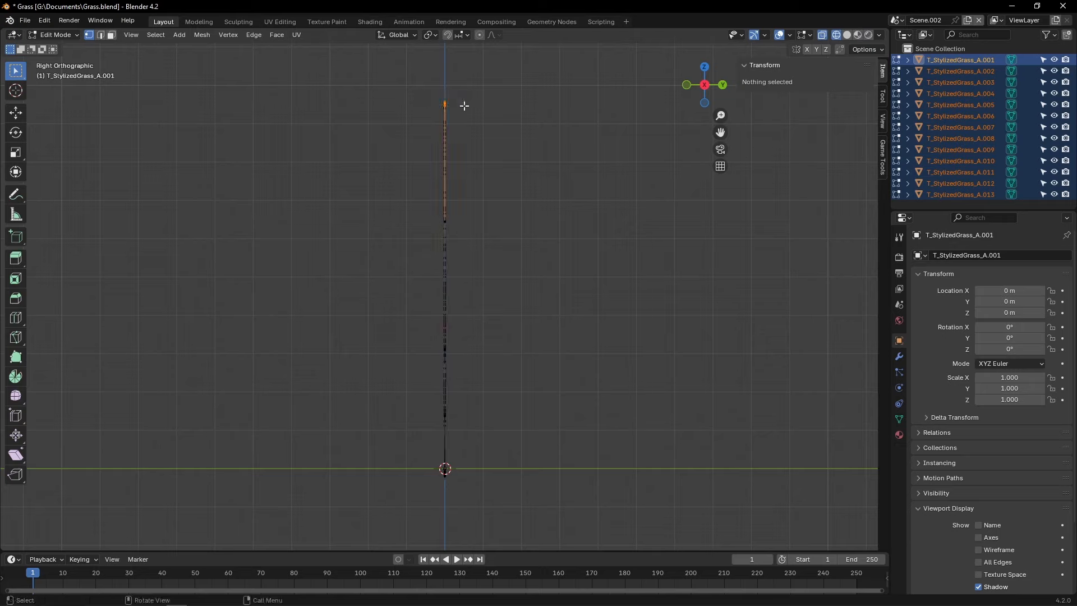
Set the transform pivot to 3D Cursor and enable proportional editing with Sharp falloff
click(430, 36)
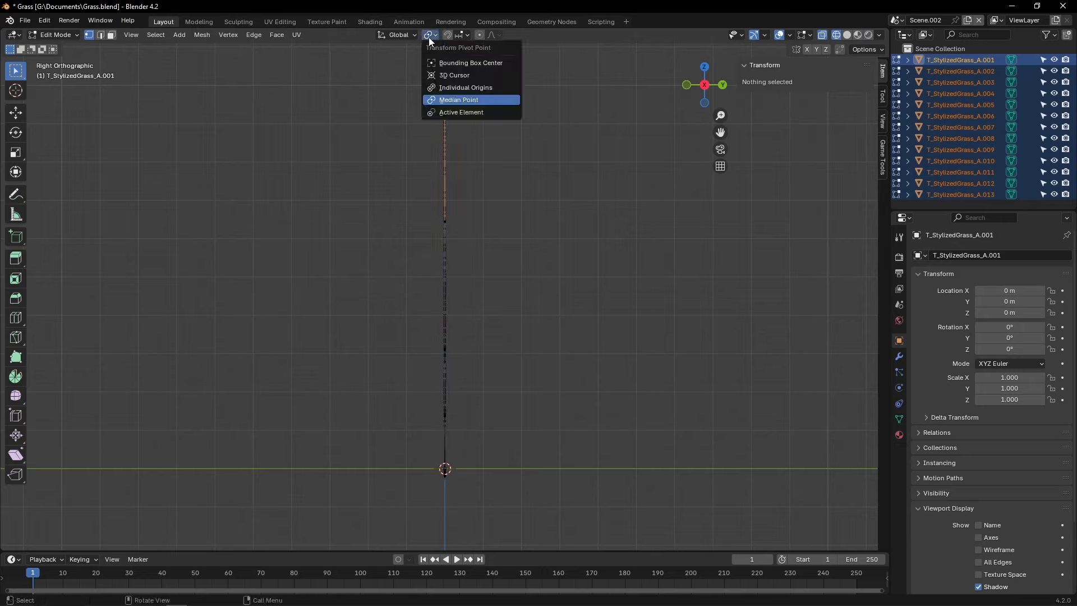
click(441, 74)
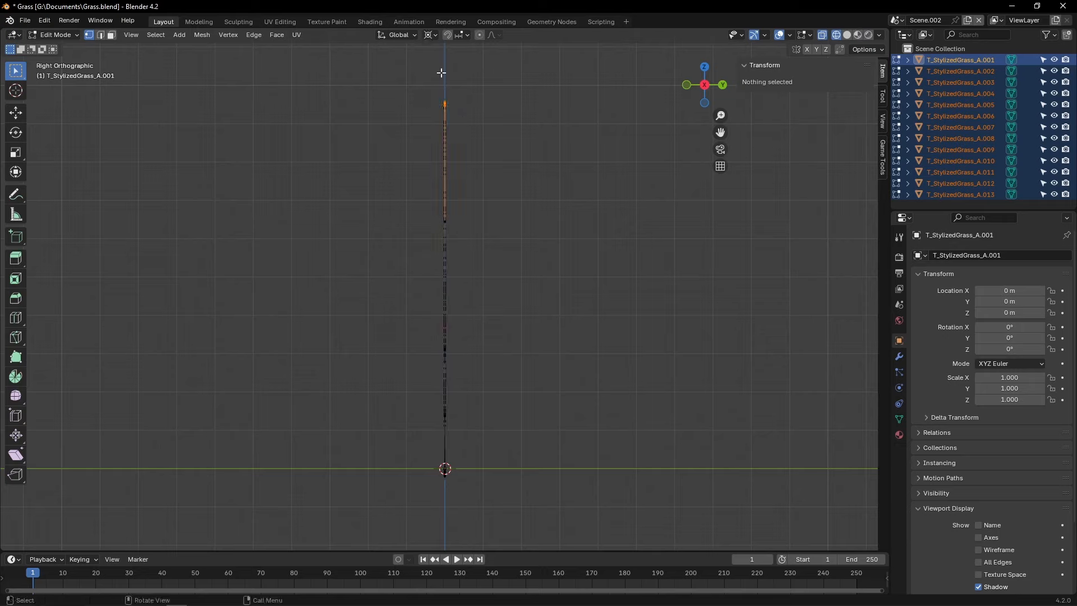
click(492, 36)
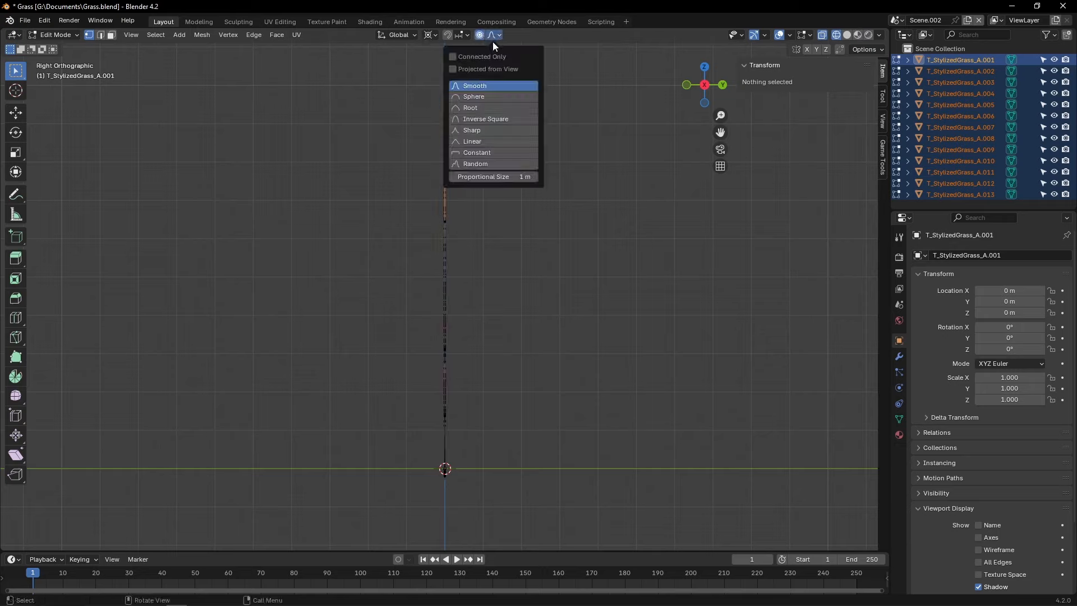
click(476, 129)
Bend all grass cards toward +Y by rotating their tips about 14 degrees around the cursor with a proportional size of about 1.6
key(r)
scroll(634, 185, up, 5)
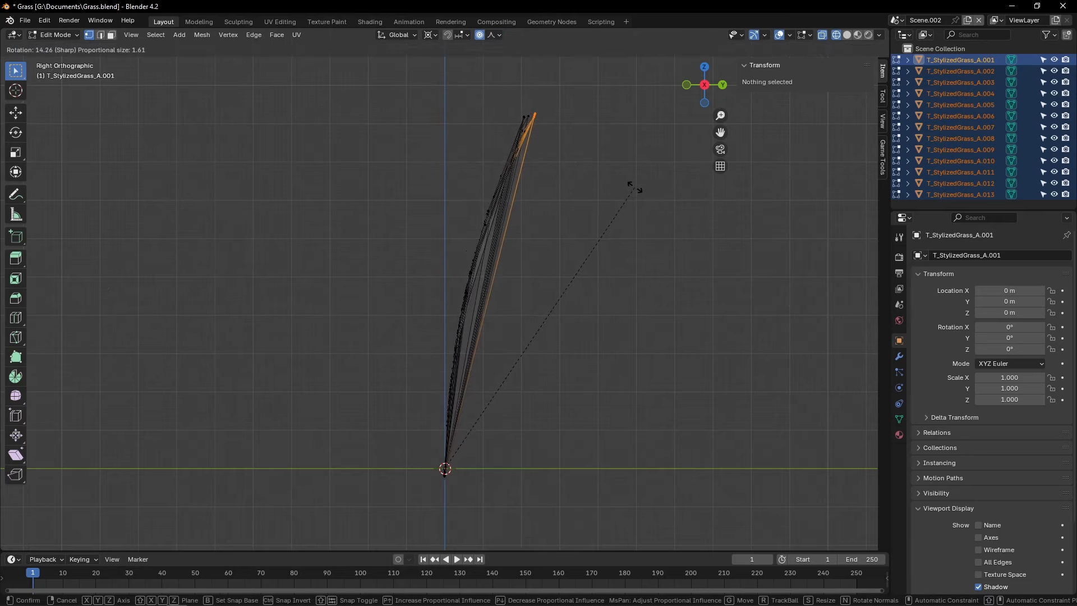
click(632, 185)
key(Tab)
middle_drag(573, 203, 618, 228)
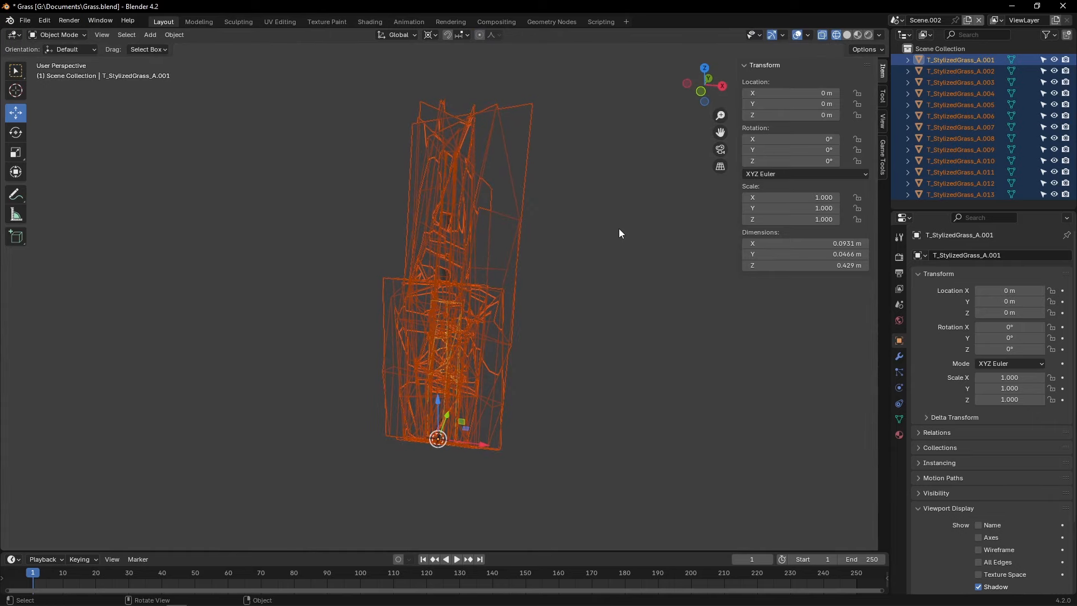
Seen from above, rotate the outer vertices on the cards' +X side about -10 degrees with a proportional size of 0.47
key(KP_7)
key(Tab)
key(r)
scroll(537, 264, up, 12)
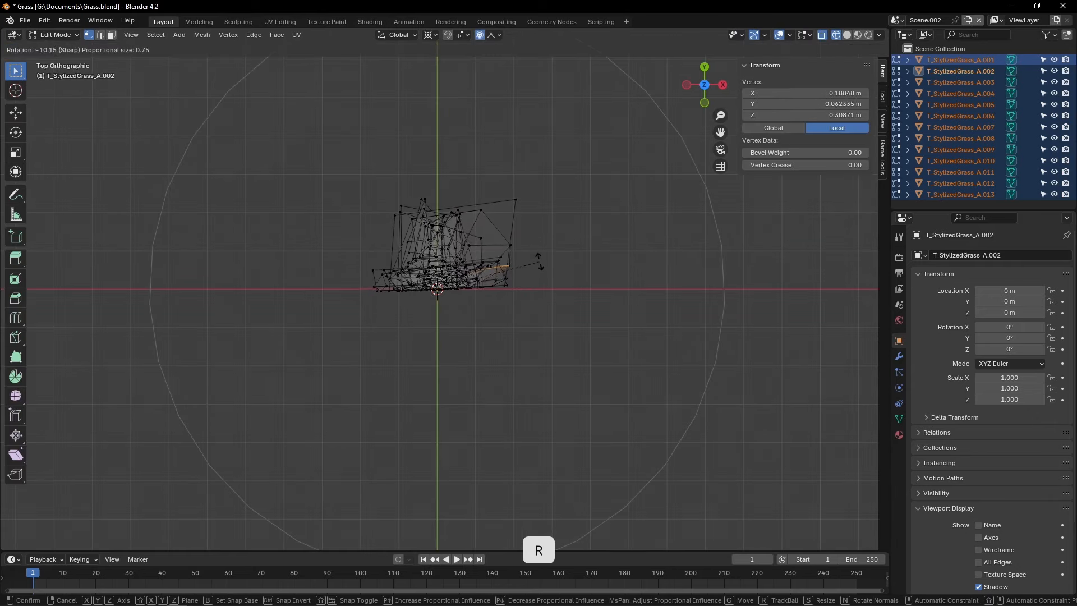
right_click(538, 245)
drag(505, 239, 541, 319)
key(r)
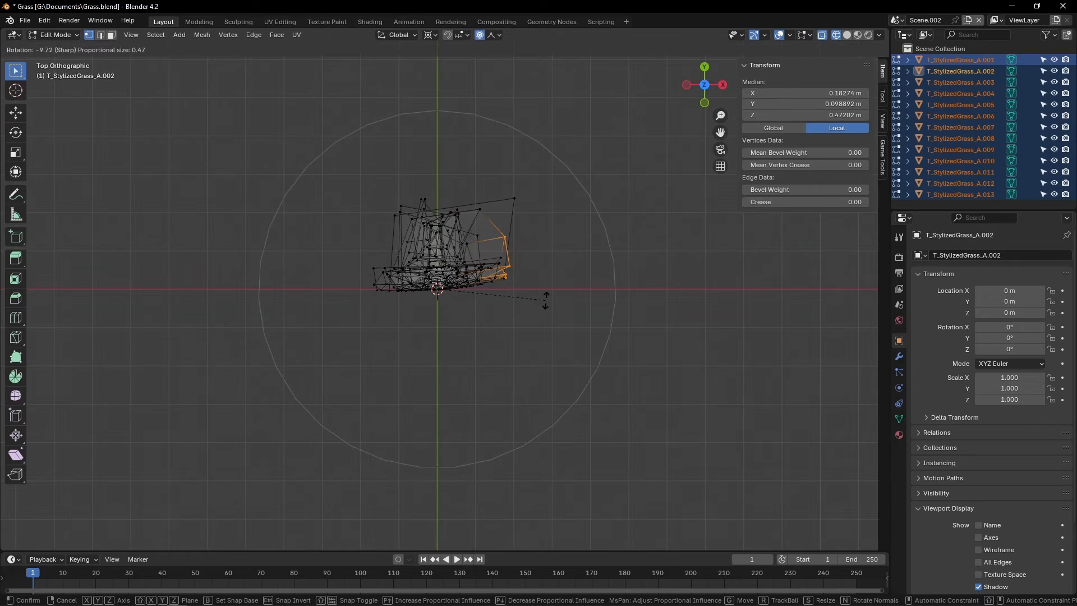
click(545, 298)
Rotate the outer vertices on the cards' -X side around the cursor to curl that side, and return to Object Mode
drag(365, 235, 393, 303)
key(r)
click(464, 305)
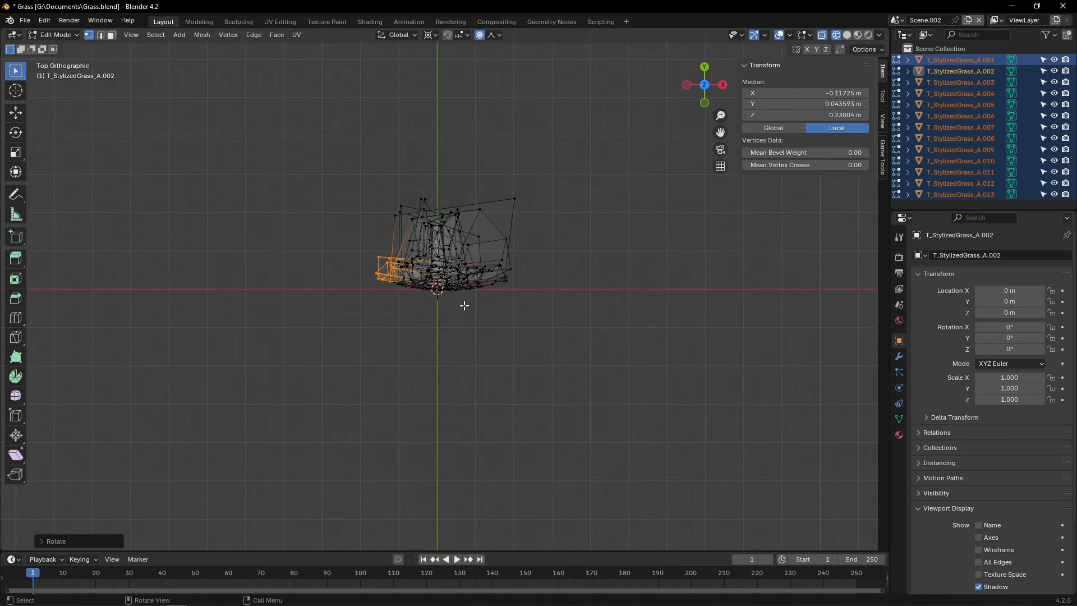
key(alt+a)
key(Tab)
middle_drag(463, 305, 435, 271)
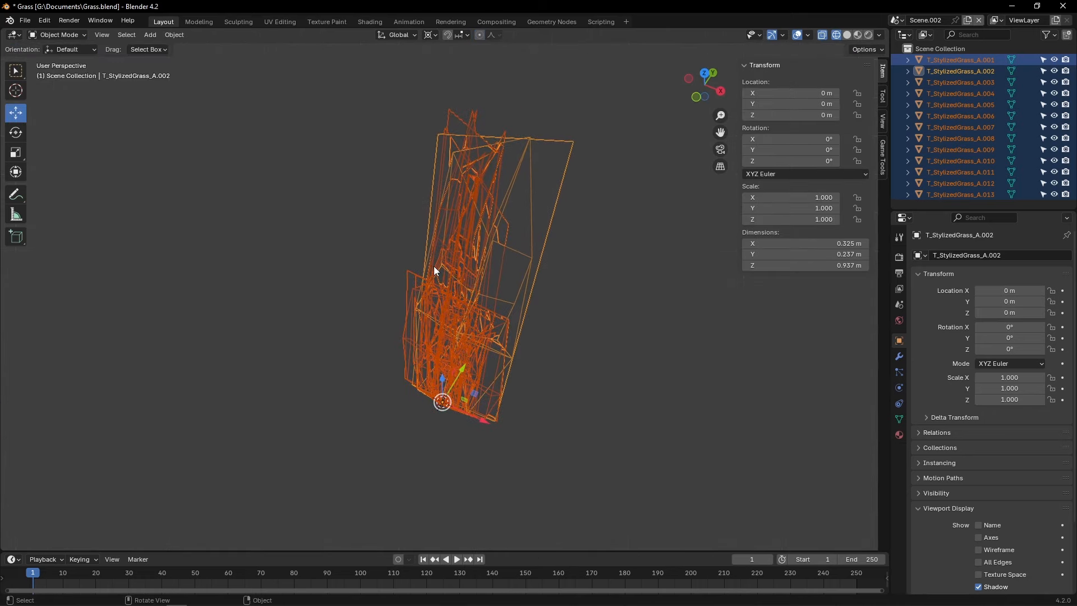
Isolate T_StylizedGrass_A.002 for editing and snap the 3D cursor to its detailed linked mesh piece
click(530, 202)
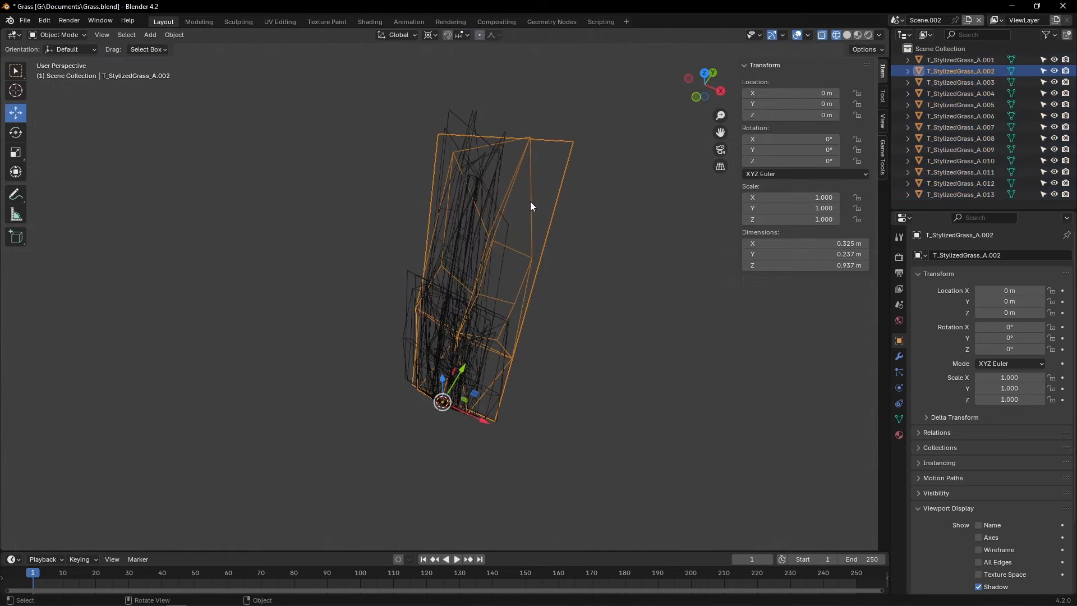
key(KP_Divide)
key(Tab)
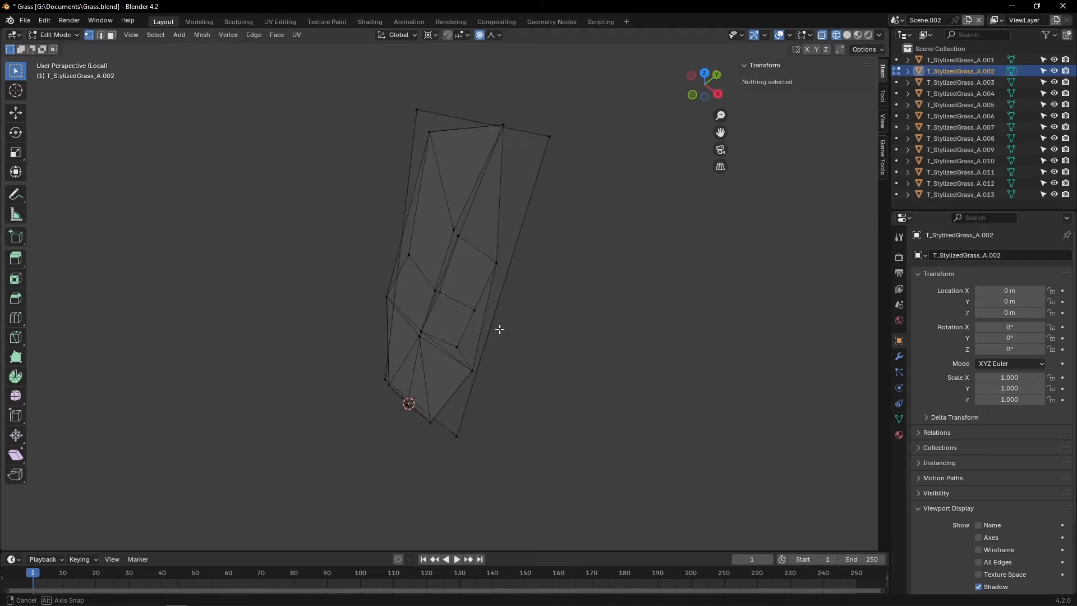
middle_drag(497, 327, 456, 336)
key(a)
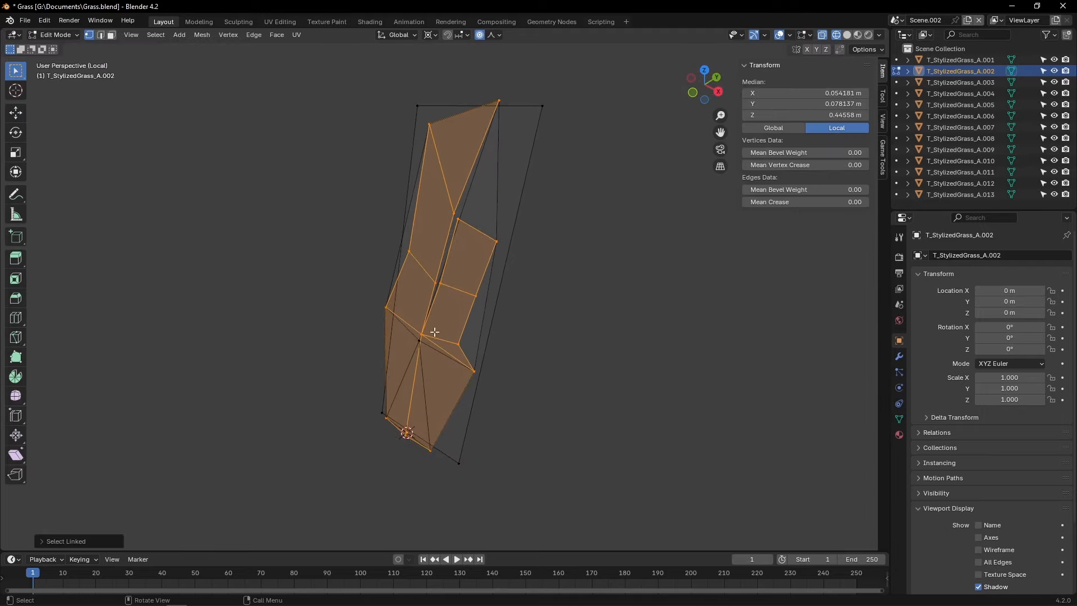
key(shift+s)
click(456, 411)
key(alt+a)
Rotate the four upper vertices of the card's short side blade with proportional editing turned off
click(439, 284)
shift+click(475, 295)
shift+click(459, 220)
shift+click(495, 241)
middle_drag(486, 261, 556, 263)
key(g)
right_click(553, 250)
key(o)
key(r)
click(543, 234)
Rotate the mid-height blade vertices of T_StylizedGrass_A.002 around the Z axis and reposition them
key(b)
key(r)
middle_drag(391, 264, 364, 236)
click(480, 289)
shift+click(425, 281)
shift+click(449, 296)
key(r)
key(z)
click(522, 358)
key(g)
click(480, 385)
Rotate the top triangular face of the card's tall blade to twist its tip, and clear the selection
key(l)
key(alt+a)
key(3)
click(439, 149)
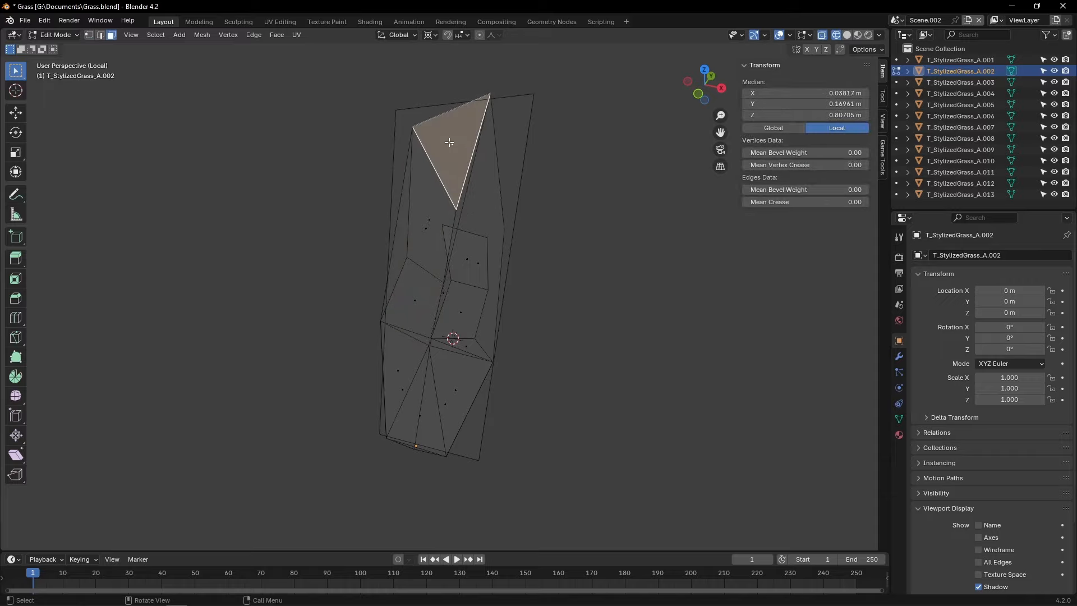
middle_drag(440, 149, 467, 326)
key(r)
click(560, 312)
key(alt+a)
key(a)
key(alt+a)
Move the two overlapping centre vertices about a third of the way up the card along Y
key(1)
click(429, 339)
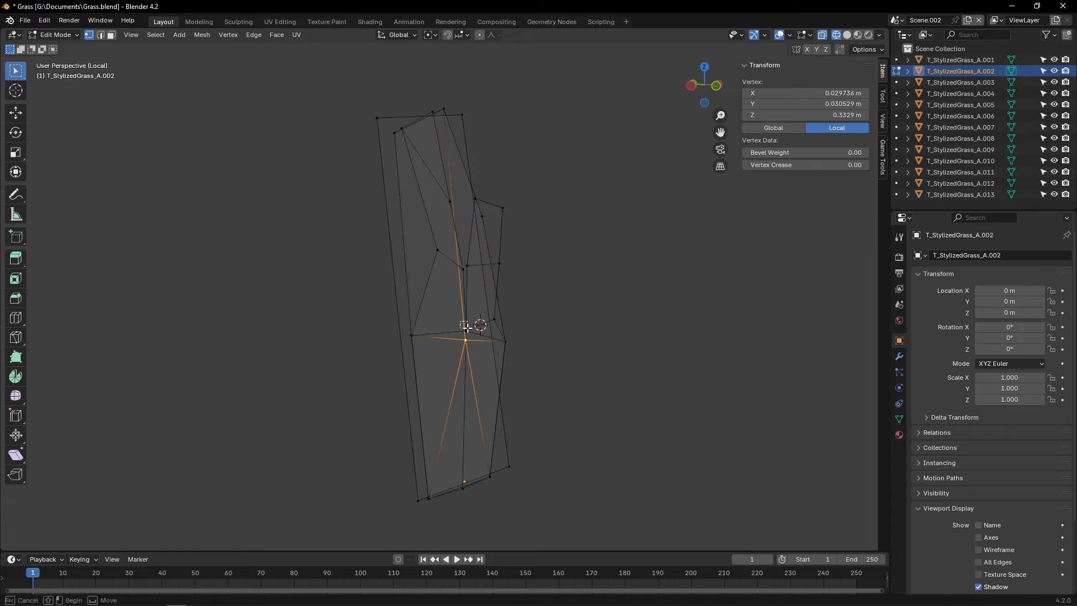
shift+click(467, 337)
key(g)
key(y)
click(511, 379)
middle_drag(511, 380, 465, 342)
Move the bottom centre vertex of the card about -0.01 m along Y to curve its base
click(476, 419)
middle_drag(476, 420, 491, 451)
key(g)
key(y)
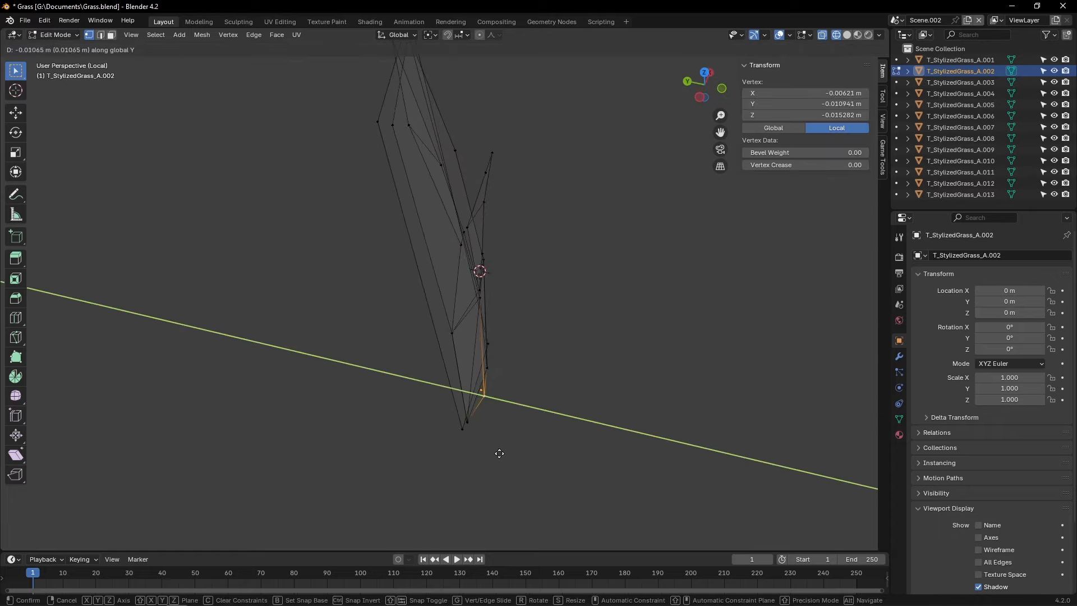
click(499, 451)
click(521, 342)
middle_drag(521, 342, 396, 325)
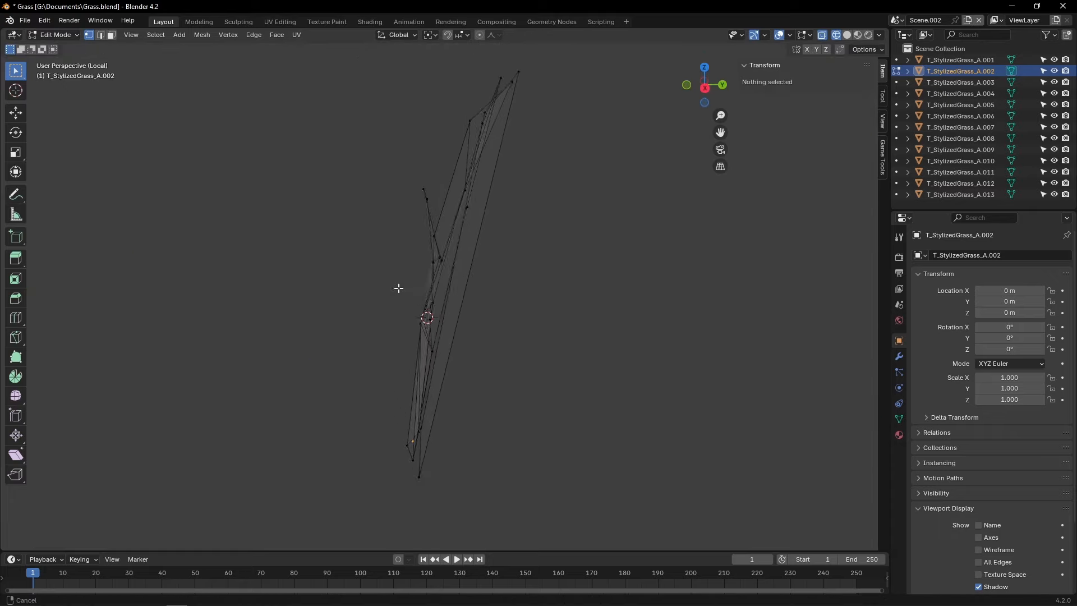
Shift a linked mesh piece of T_StylizedGrass_A.002 along the Y axis
key(l)
key(g)
key(y)
click(506, 94)
middle_drag(509, 107, 582, 151)
Pick one vertex near the card's top edge and move it along Y
click(529, 194)
key(l)
click(475, 121)
key(g)
key(y)
click(495, 120)
Move two tip vertices of the card's tall blade along Y to vary their depth
key(l)
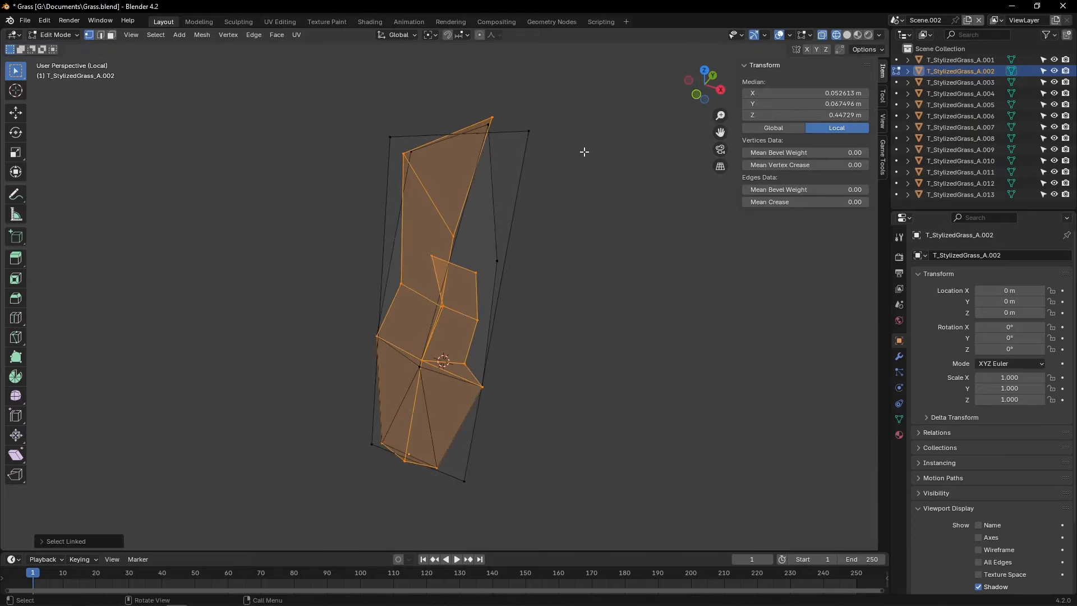
click(577, 149)
key(l)
middle_drag(490, 125, 387, 140)
click(462, 151)
key(g)
key(y)
click(459, 151)
click(471, 170)
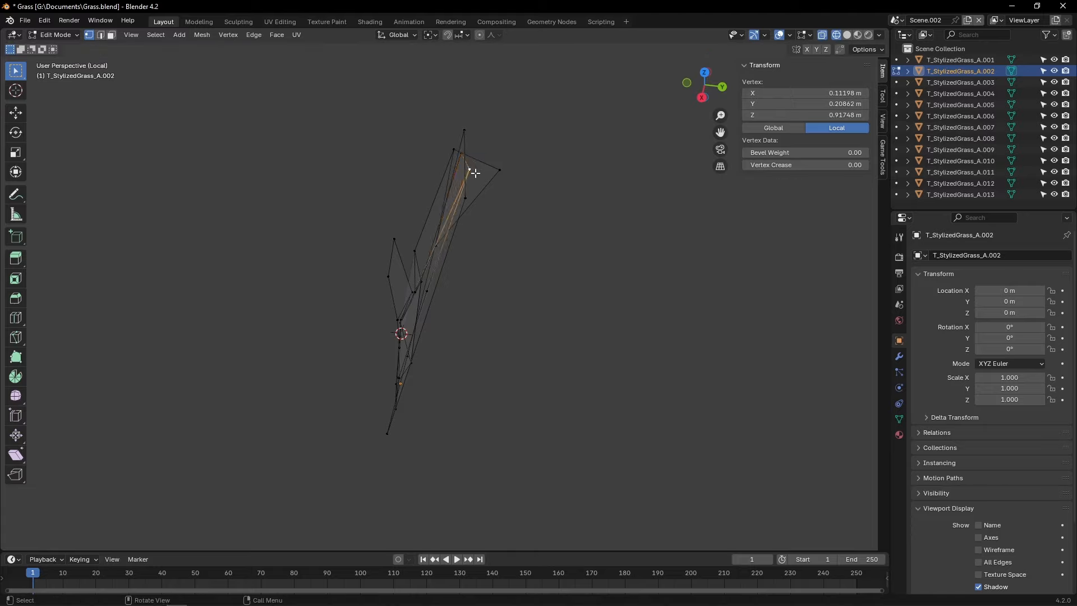
key(g)
key(y)
middle_drag(471, 171, 724, 168)
Select the upper vertices of the card's simpler mesh piece and move them along Y
click(458, 217)
key(l)
scroll(723, 168, down, 1)
ctrl+drag(444, 507, 545, 330)
key(g)
key(x)
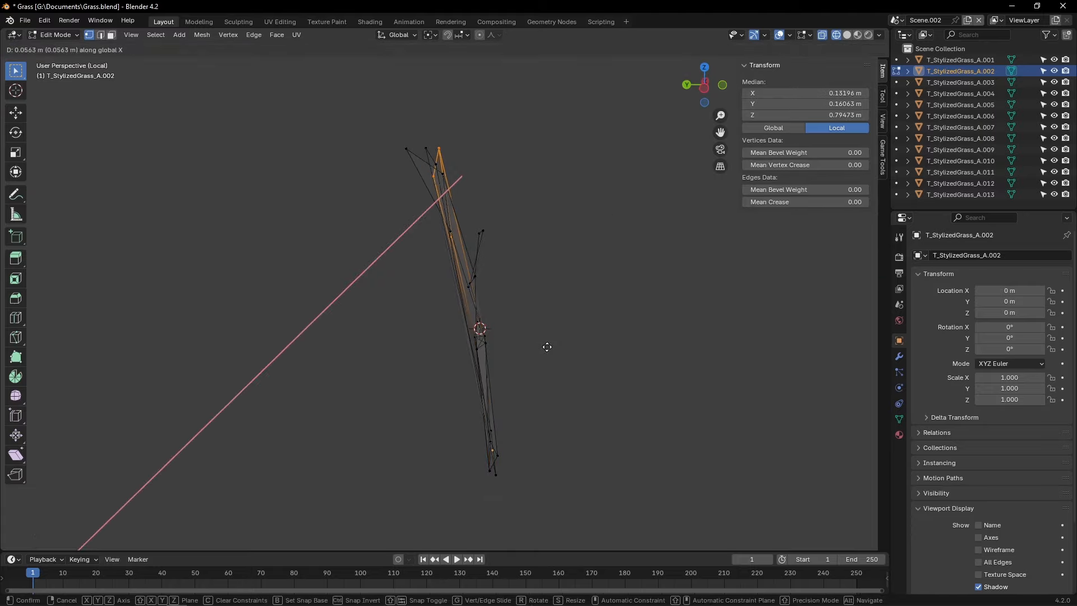
key(y)
click(548, 346)
click(546, 344)
Hide the sidebar, leave Edit Mode, and switch the isolated card from T_StylizedGrass_A.002 to T_StylizedGrass_A.005
middle_drag(546, 344, 482, 304)
key(n)
middle_drag(482, 304, 603, 296)
key(Tab)
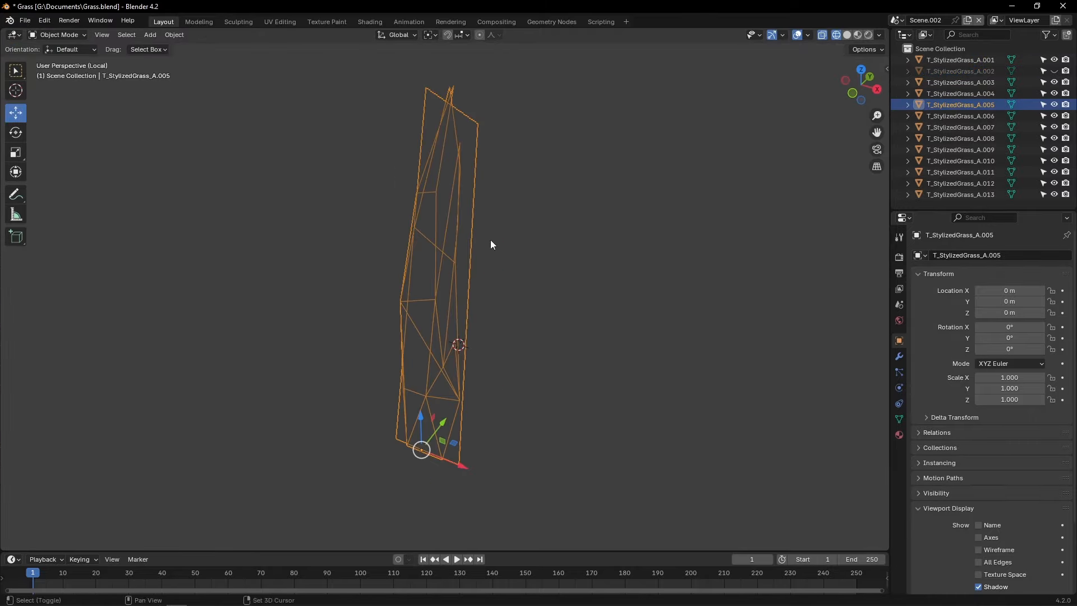
Edit T_StylizedGrass_A.005 and rotate the large upper face of its simplified blade mesh
middle_drag(490, 244, 437, 250)
key(Tab)
click(503, 110)
middle_drag(503, 109, 474, 116)
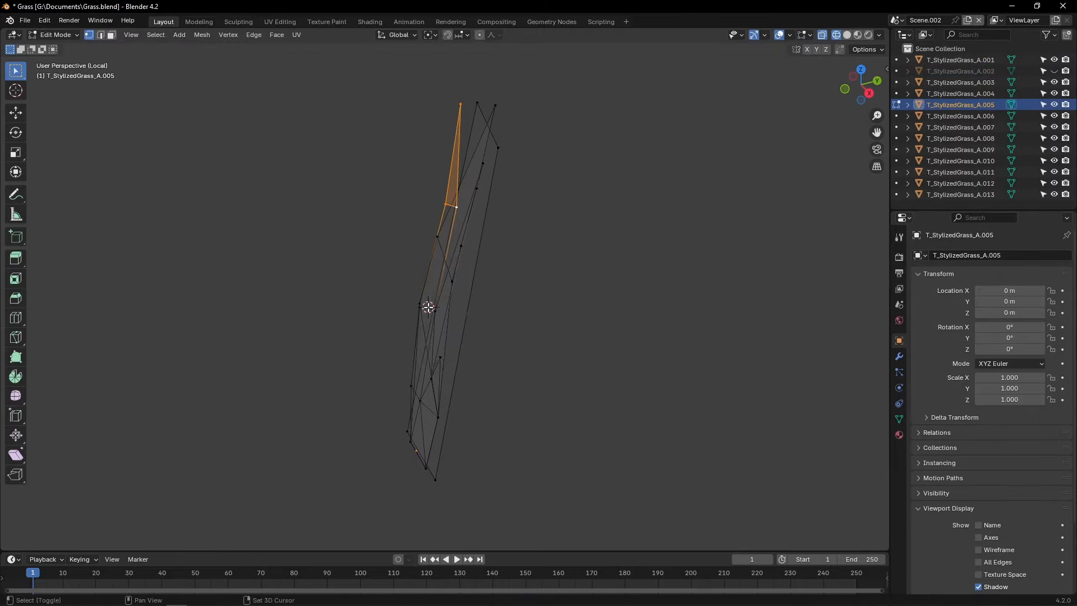
click(495, 106)
key(3)
key(l)
middle_drag(387, 127, 507, 226)
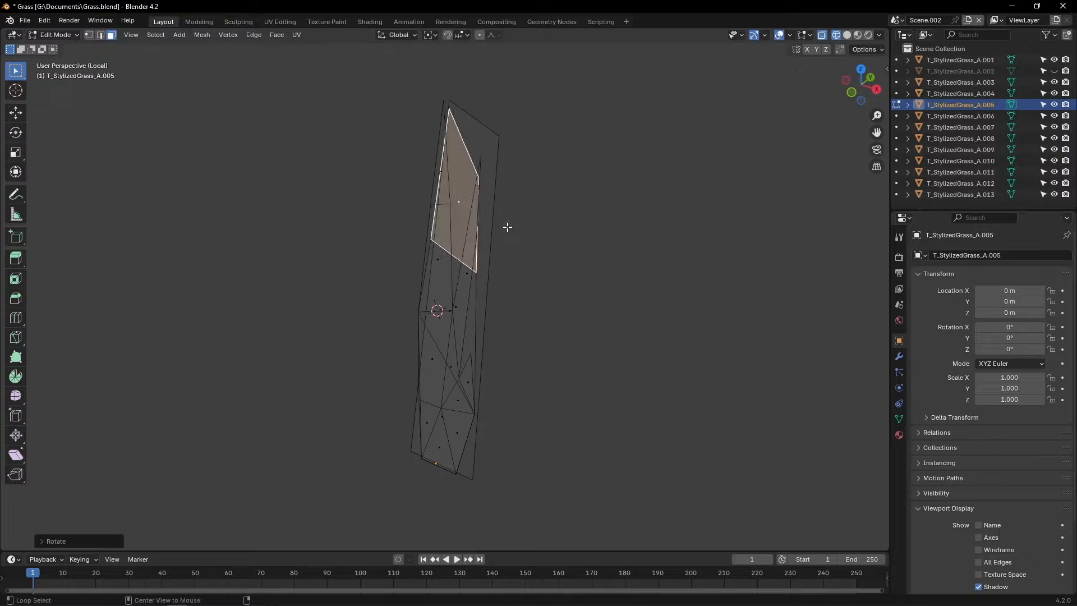
Move a single mid-height vertex of T_StylizedGrass_A.005 along Y
key(1)
click(496, 317)
key(g)
key(y)
click(547, 308)
Select the linked flat outer plane of T_StylizedGrass_A.005, shift it along Y, and leave Edit Mode
mouse_move(493, 185)
middle_down()
mouse_move(479, 342)
mouse_move(477, 185)
middle_up()
click(476, 176)
key(l)
key(g)
key(y)
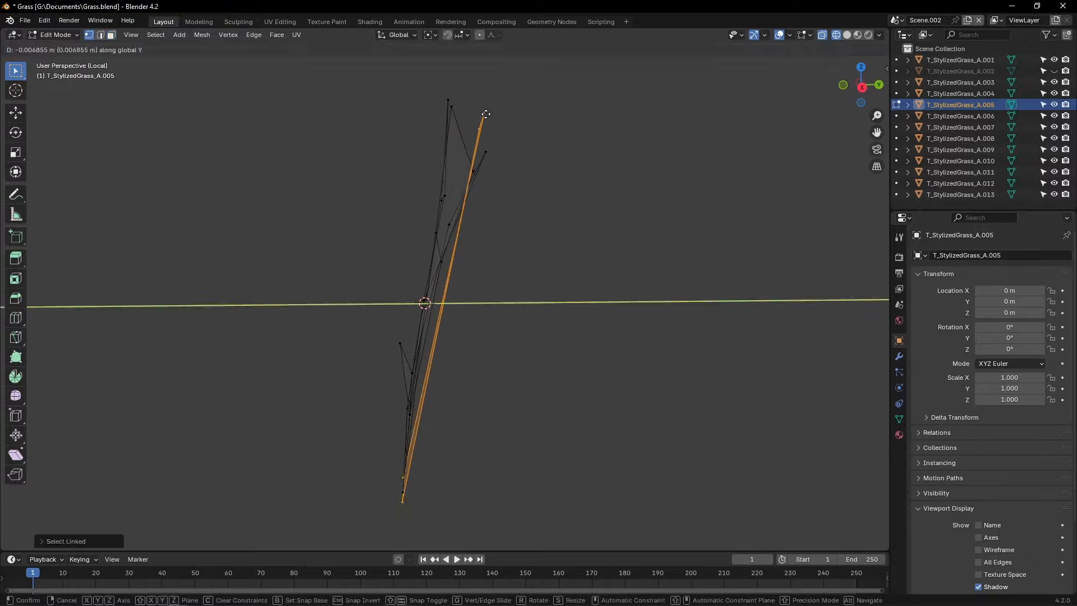
click(474, 179)
key(Tab)
Edit T_StylizedGrass_A.004 and move the mid-height vertex below its shorter tip along Y
middle_drag(442, 281, 516, 328)
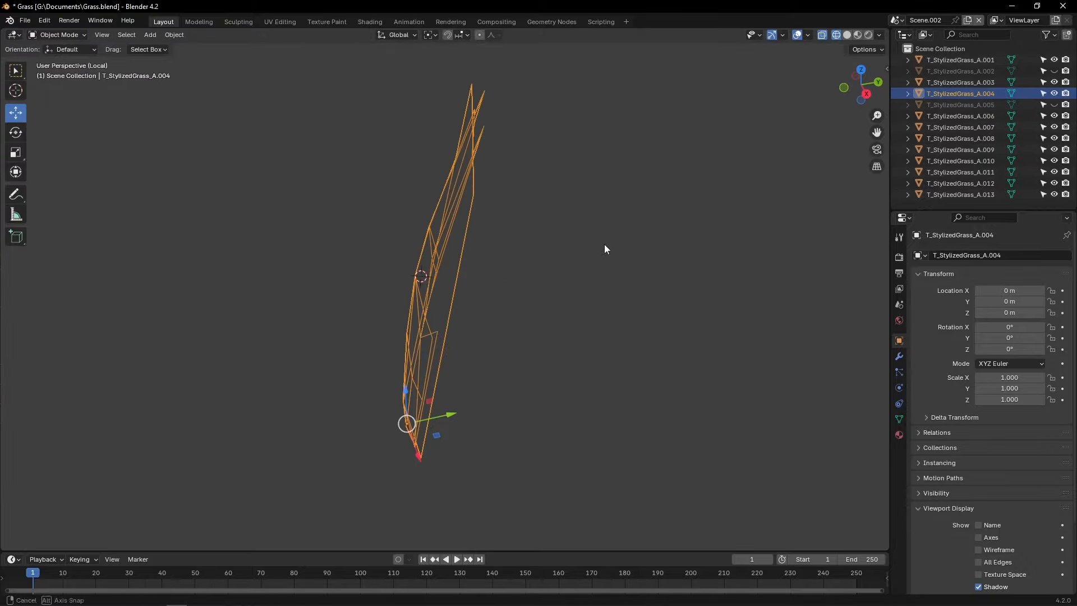
key(Tab)
key(l)
middle_drag(468, 252, 505, 314)
click(502, 279)
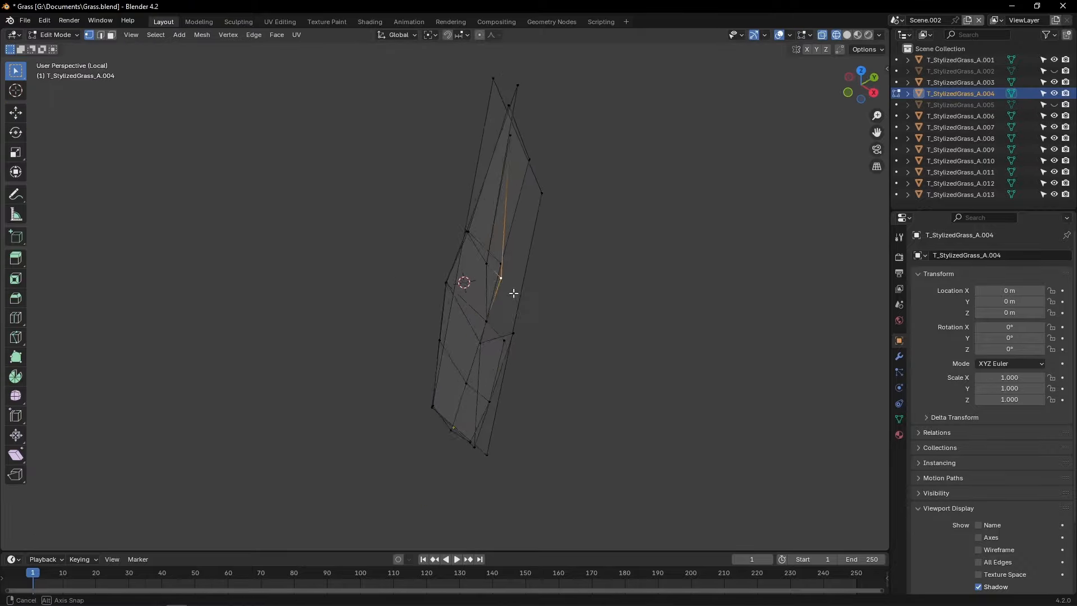
key(g)
key(y)
click(507, 297)
Move the next vertex down on T_StylizedGrass_A.004 along Y to give the card depth
click(503, 331)
key(g)
key(y)
click(512, 352)
Rotate the selected upper face of T_StylizedGrass_A.004 about its own center and leave Edit Mode
click(470, 393)
key(l)
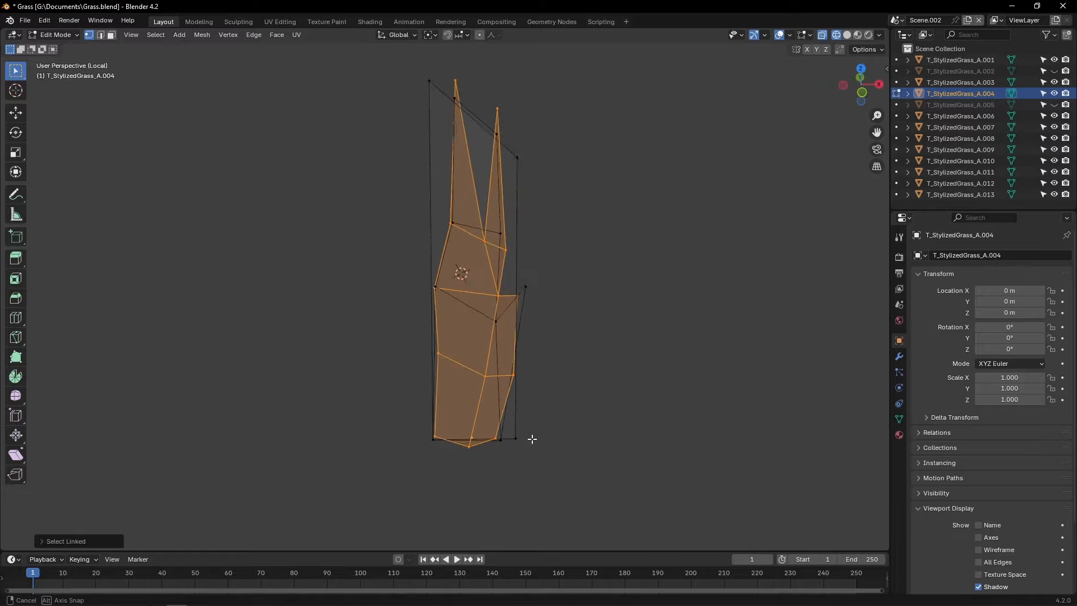
middle_drag(562, 461, 477, 365)
key(r)
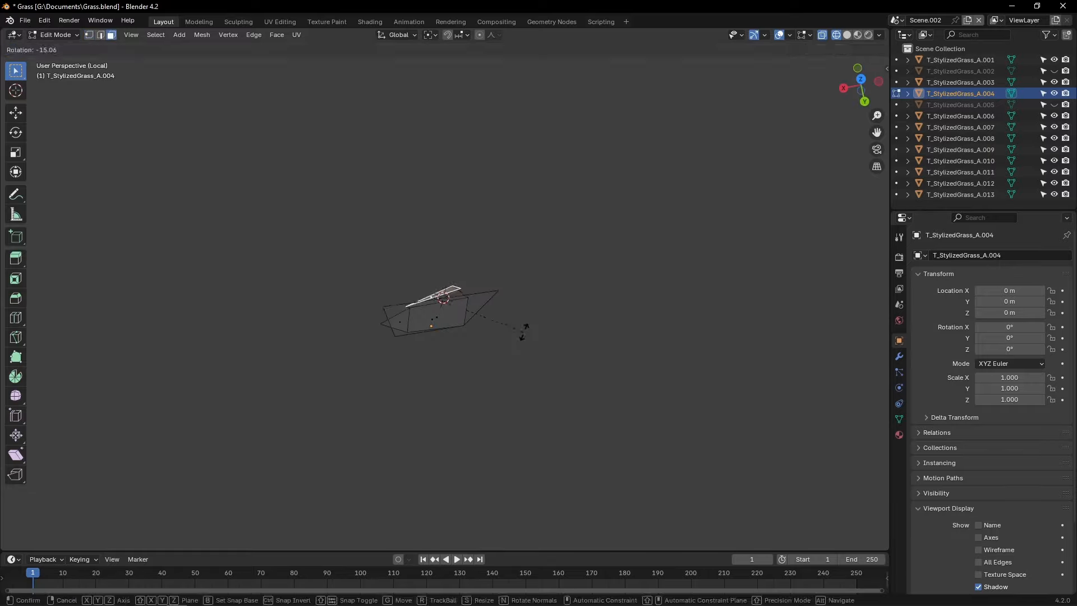
click(524, 331)
middle_drag(524, 331, 550, 254)
key(Tab)
Hide T_StylizedGrass_A.004, isolate the next unshaped tall card in Edit Mode, and save the file
key(KP_Divide)
key(h)
click(502, 224)
key(KP_Divide)
key(Tab)
key(ctrl+s)
Move two vertices on the isolated tall card to give it depth
middle_drag(701, 174, 547, 305)
click(446, 307)
key(g)
click(432, 281)
middle_drag(432, 281, 620, 379)
click(447, 405)
key(g)
key(Tab)
Rotate an upper face of the isolated card, adjust the card's offset, and leave Edit Mode
key(Tab)
key(3)
click(490, 192)
key(r)
middle_drag(439, 331, 547, 393)
key(Tab)
key(Tab)
key(g)
click(551, 428)
key(Tab)
Hide the finished card, isolate T_StylizedGrass_A.001 in Edit Mode, and save the file
key(KP_Divide)
key(h)
click(960, 60)
key(KP_Divide)
key(Tab)
key(ctrl+s)
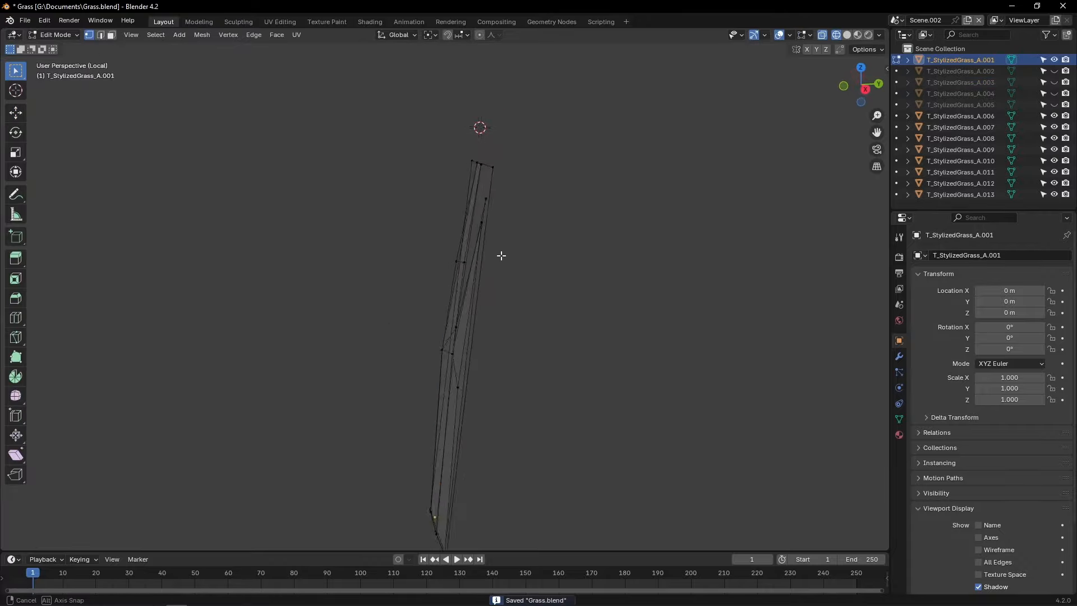
Move vertices near the top of T_StylizedGrass_A.001 along Y and select one of its faces
middle_drag(500, 255, 550, 354)
click(496, 182)
key(g)
key(y)
click(521, 204)
key(g)
key(y)
middle_drag(521, 205, 494, 261)
click(525, 267)
key(3)
click(494, 261)
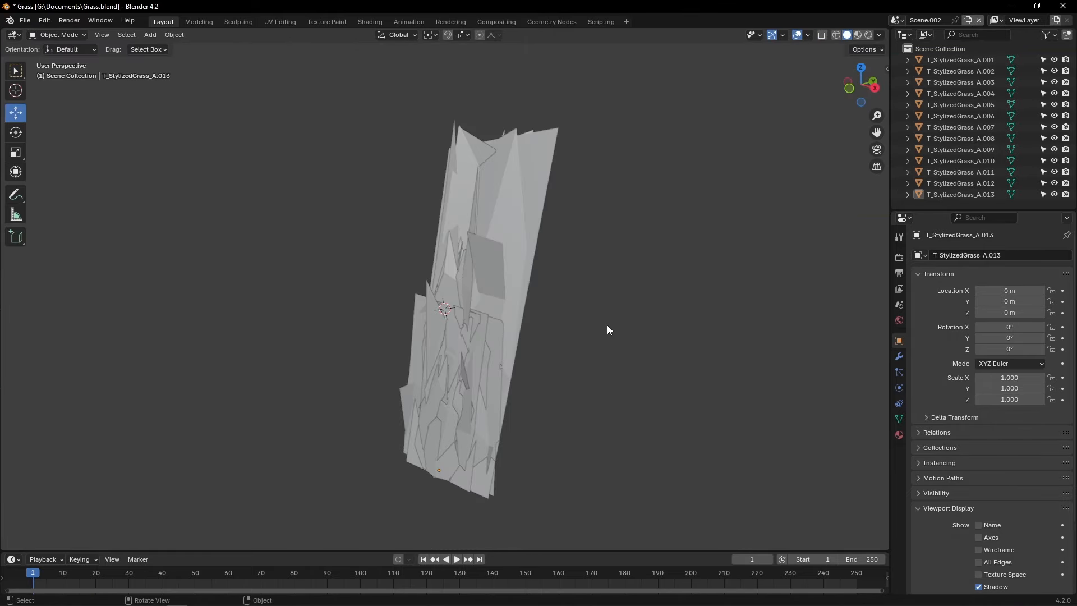
Select all thirteen grass cards and apply Shade Smooth
middle_drag(606, 329, 576, 329)
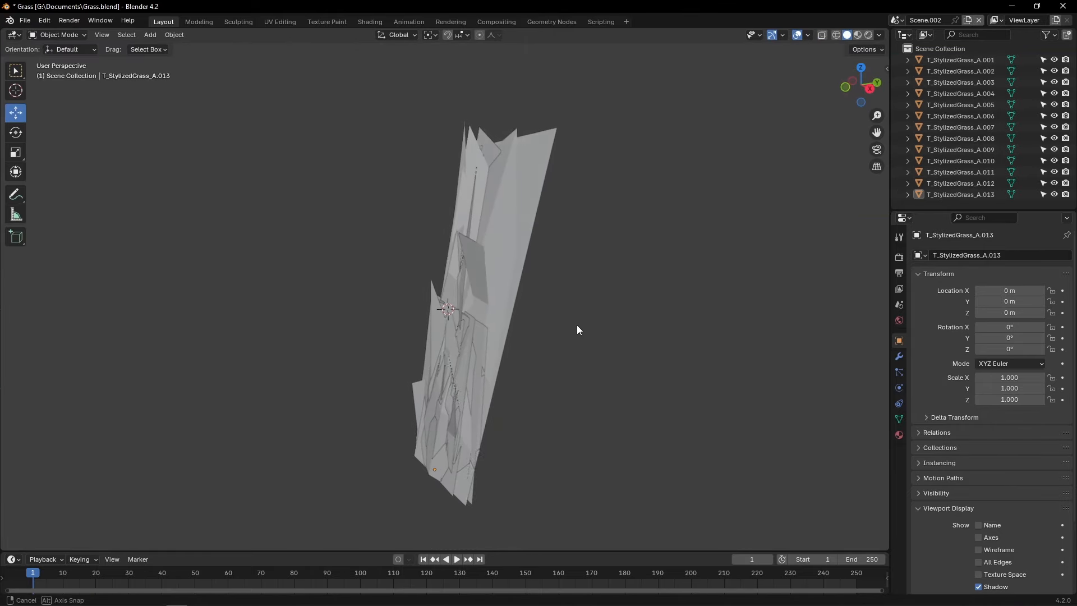
key(a)
right_click(509, 235)
click(503, 213)
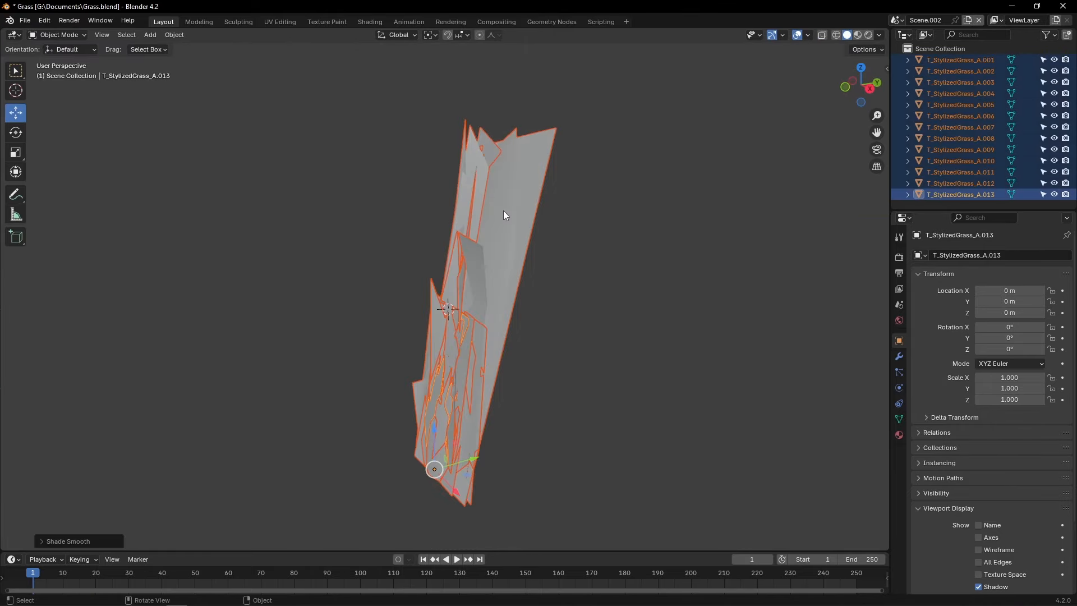
Rename the tallest remaining grass cards in order up to Card_C, hiding each one once it is named
click(952, 62)
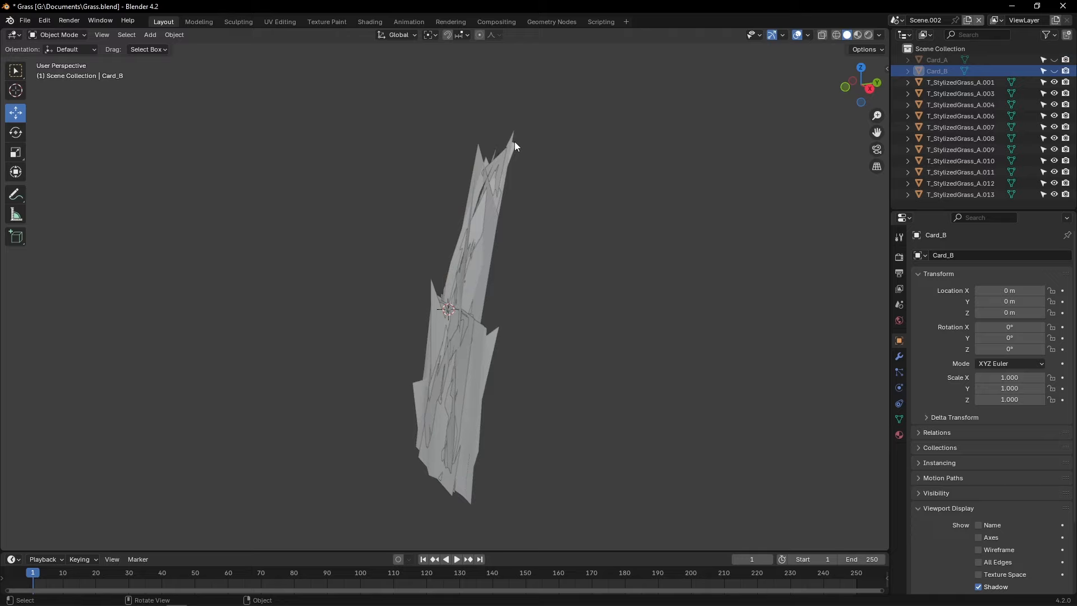
click(513, 141)
key(F2)
text(Card_C)
key(Return)
key(h)
Rename the next tallest cards Card_D through Card_G, hiding each one once it is named
click(502, 150)
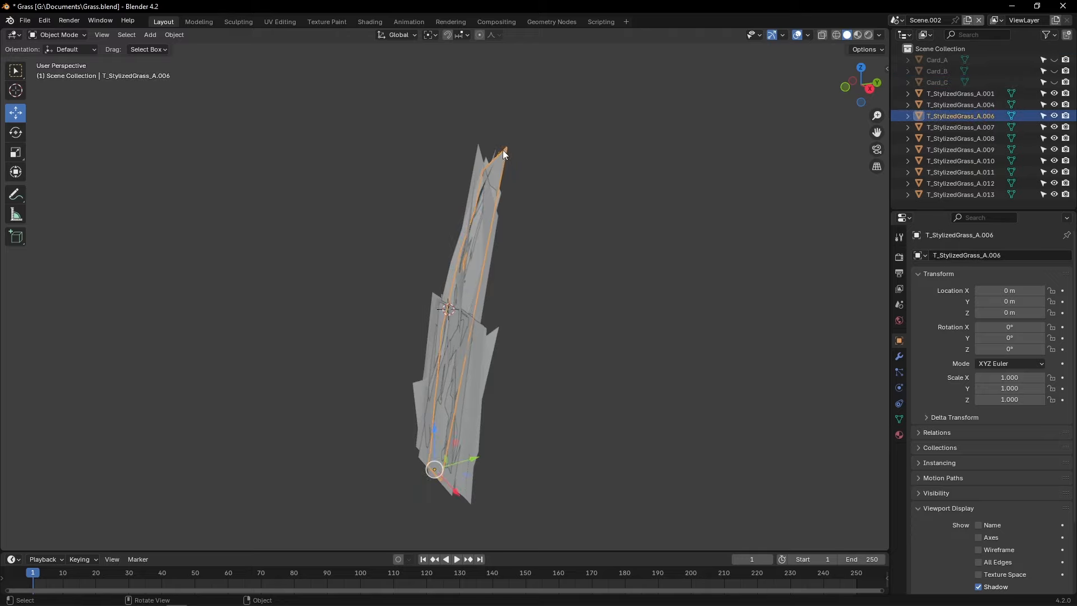
key(F2)
text(Card_Dh)
click(489, 172)
key(F2)
text(Card_G)
key(Return)
key(h)
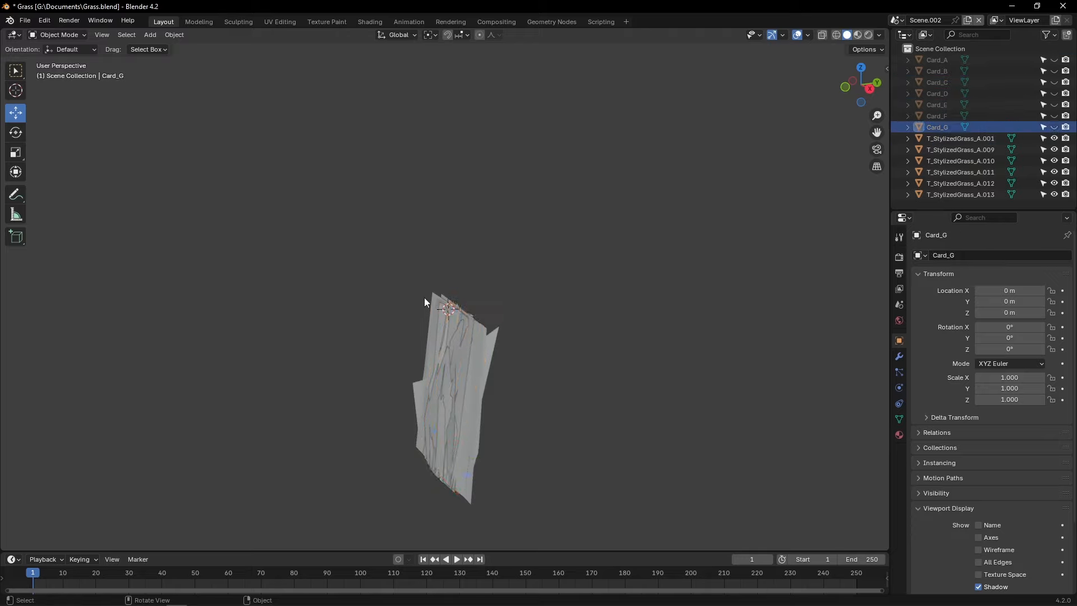
Rename the next shorter cards Card_H through Card_K, hiding each one once it is named
click(434, 300)
key(F2)
text(ard_K)
key(Return)
key(h)
Rename the last two cards Card_L and Card_M and unhide all the cards
click(454, 318)
key(F2)
text(Card_L)
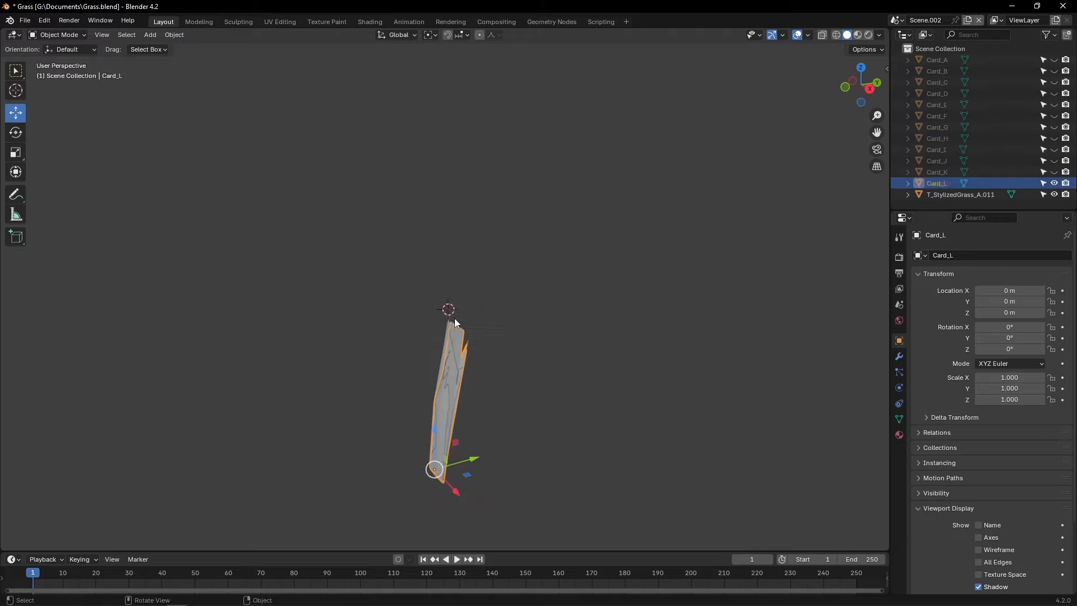
key(BackSpace)
text(M)
key(alt+h)
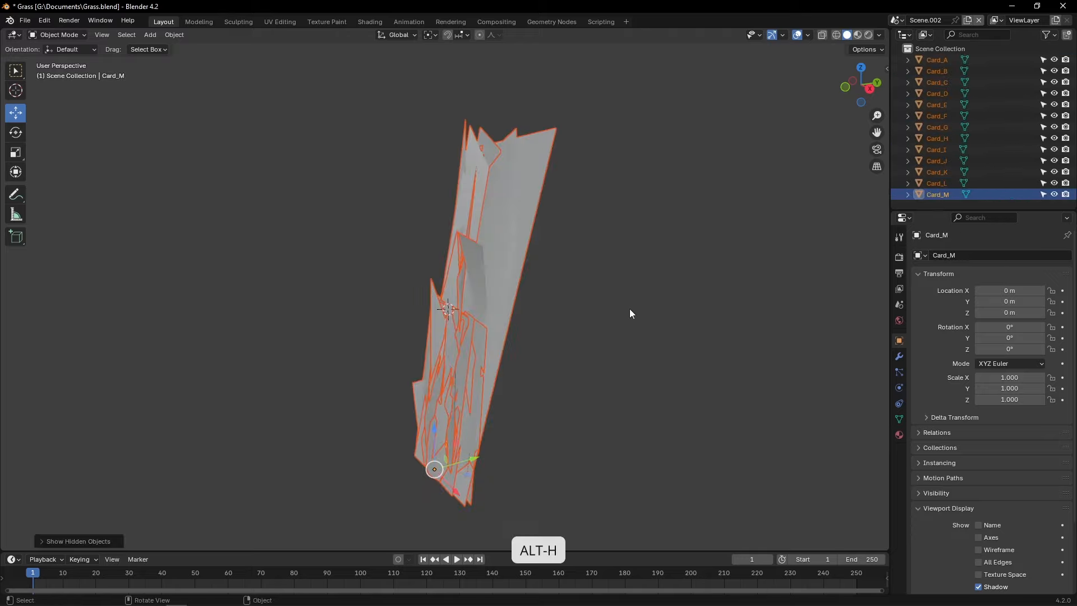
Move Card_A through Card_M into a new collection named Cards
shift+click(940, 59)
key(m)
click(826, 126)
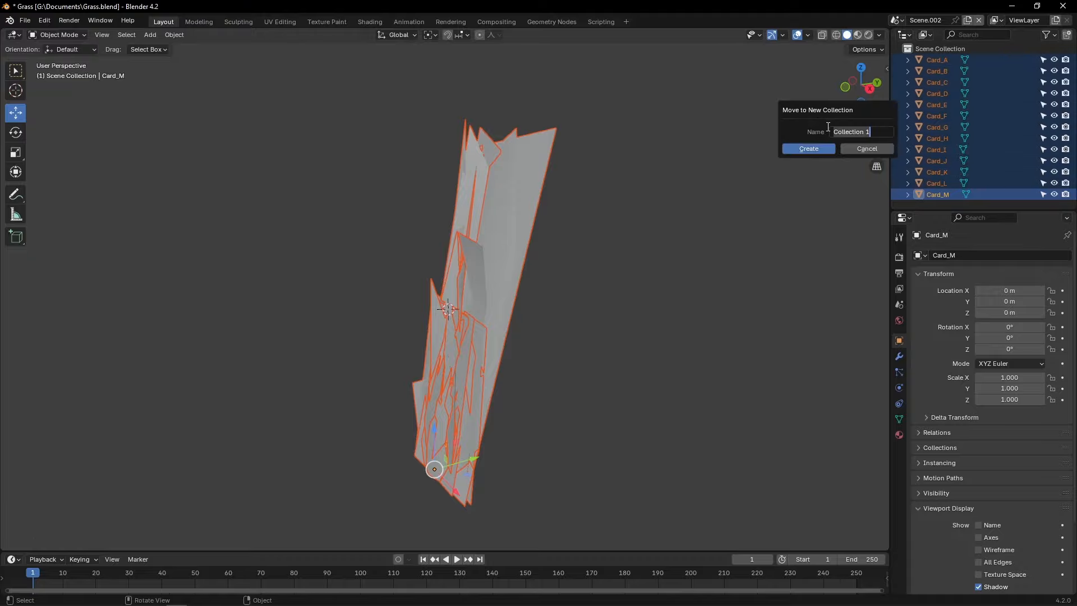
text(Cards)
click(808, 148)
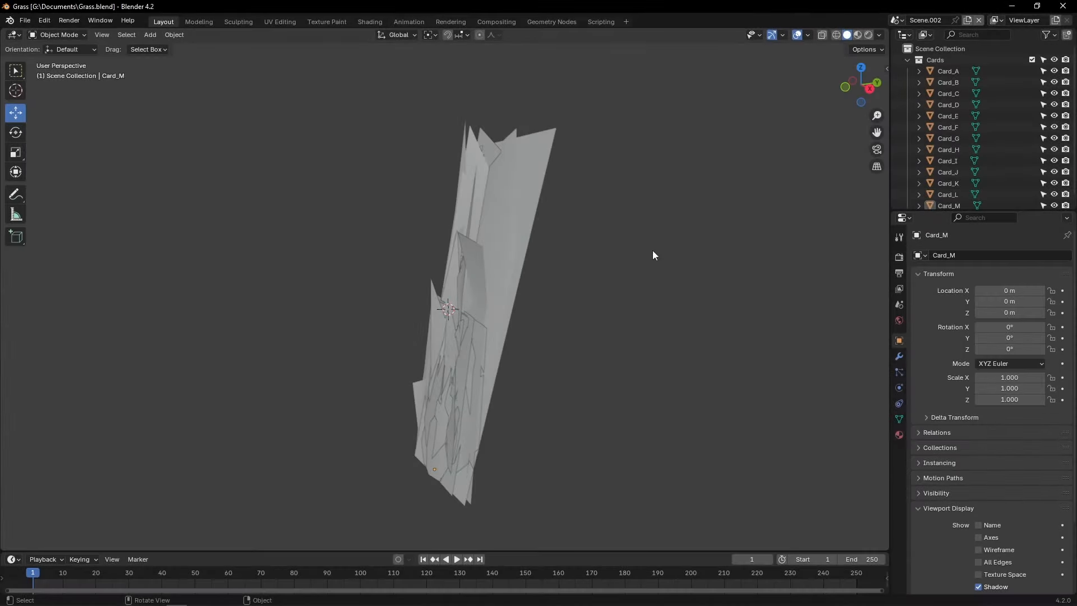
Make a linked duplicate of the Cards collection named Asset_01 and exclude the original from the view layer
click(934, 60)
right_click(934, 61)
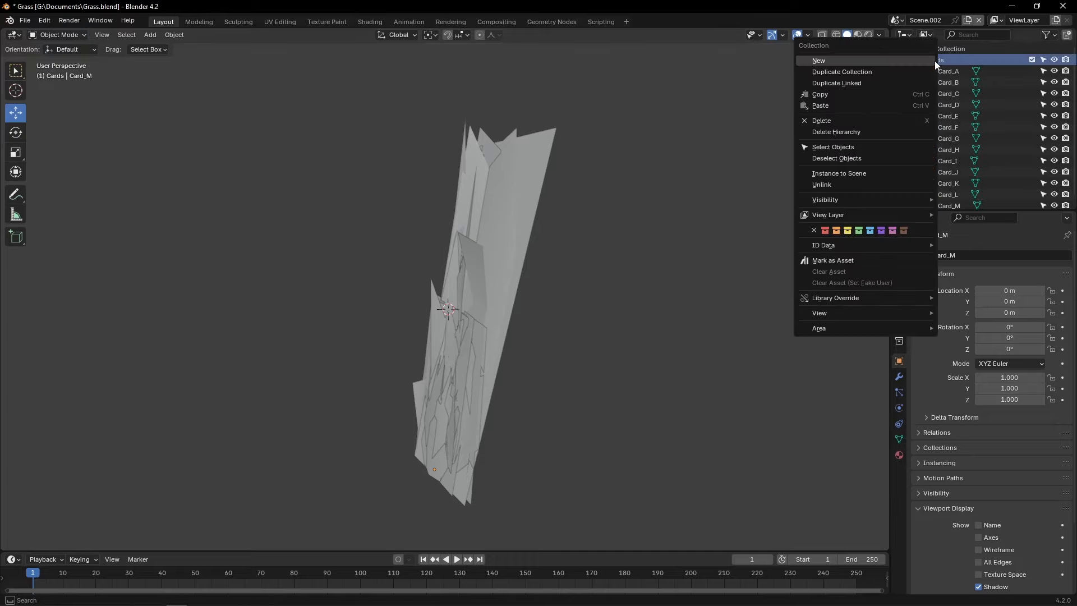
click(873, 82)
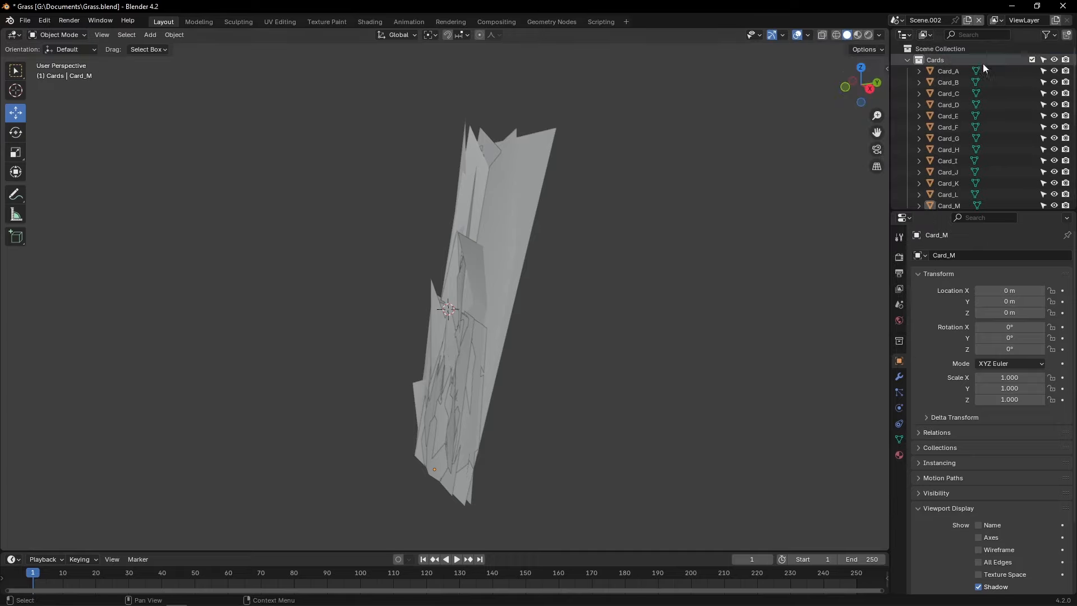
click(1032, 60)
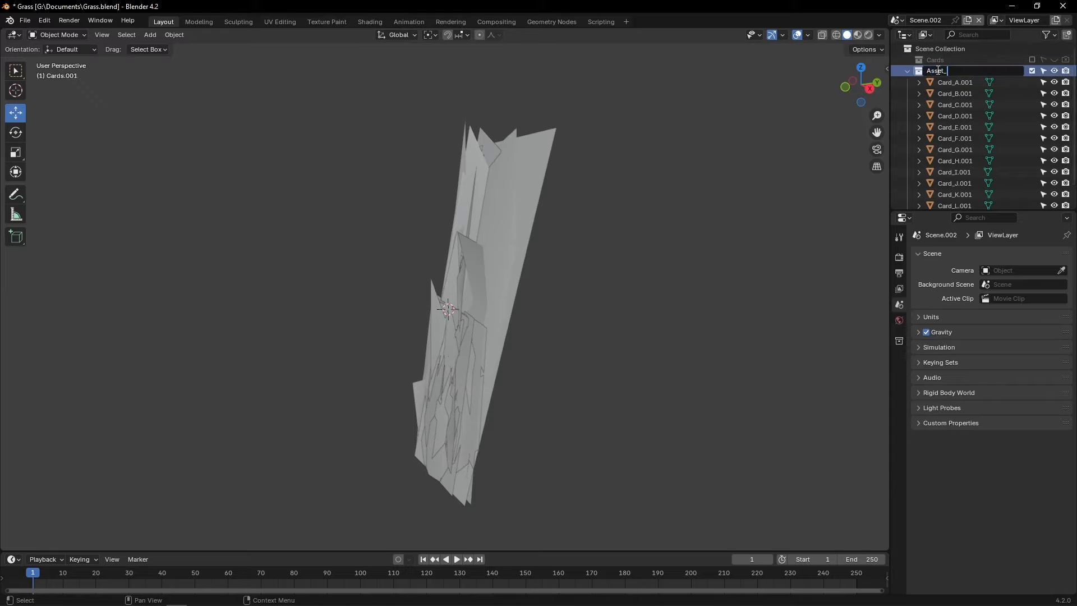
Make two in-place sets of linked duplicates of the Asset_01 cards and select every object in the collection
right_click(936, 69)
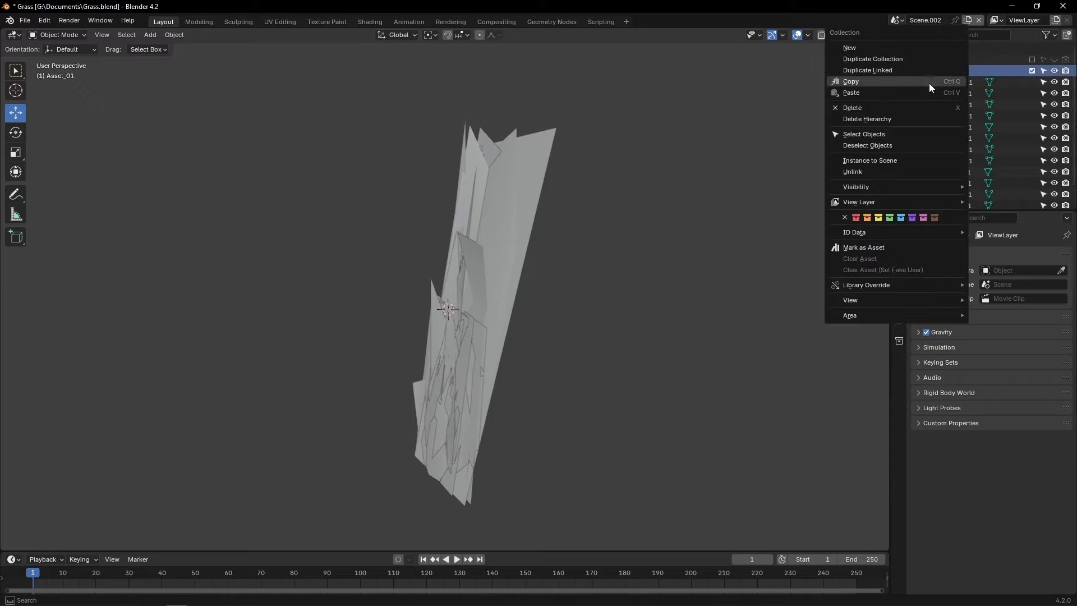
click(901, 133)
key(alt+d)
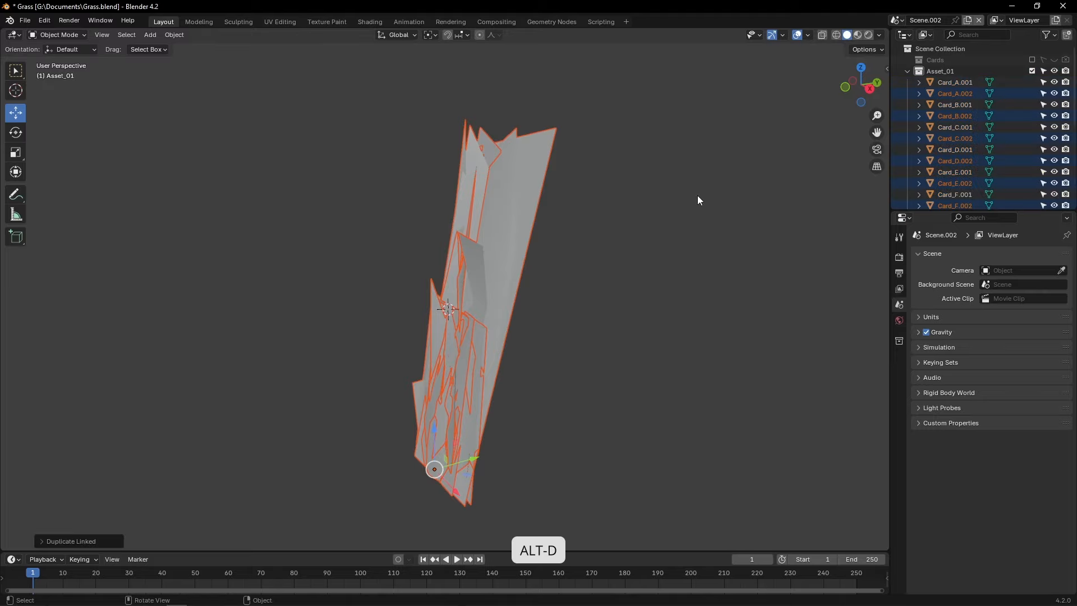
right_click(937, 71)
click(896, 127)
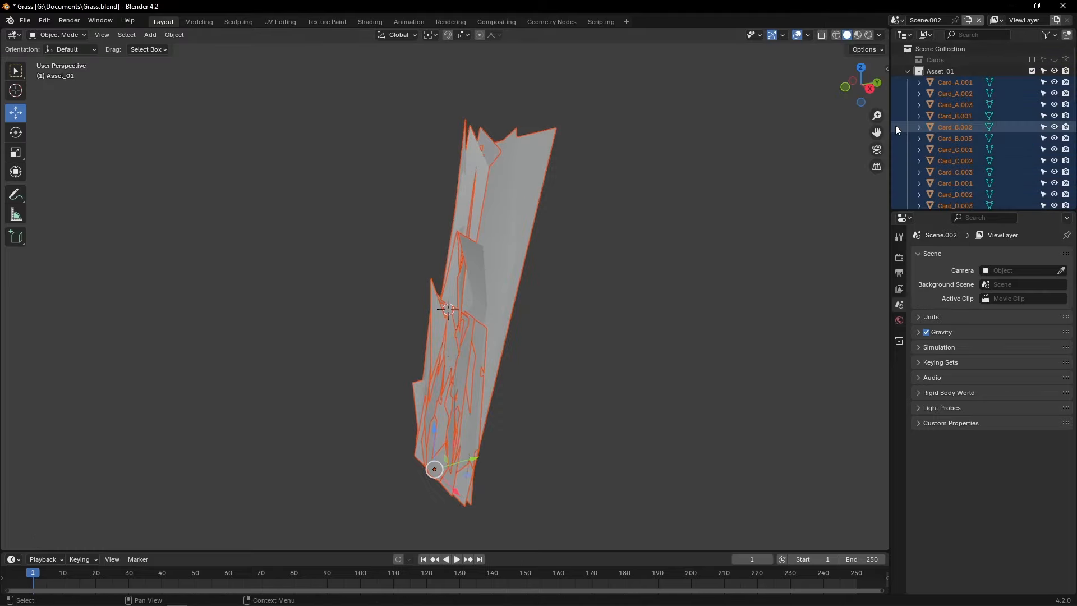
Apply Randomize Transform to the selected cards with a location range of 1 m on X and Y
click(178, 34)
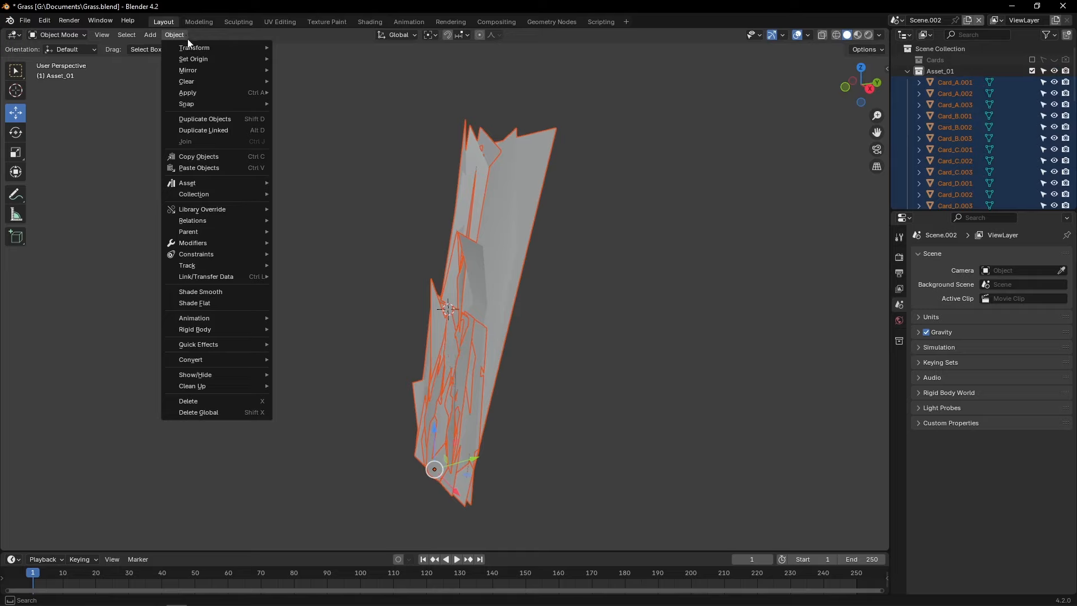
mouse_move(194, 48)
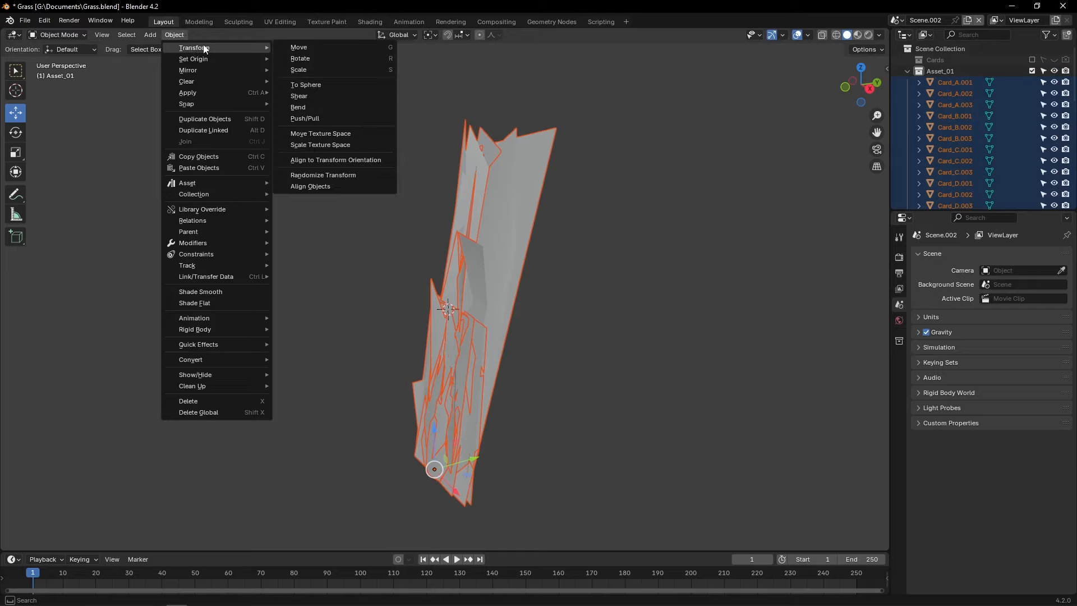
click(328, 174)
click(86, 541)
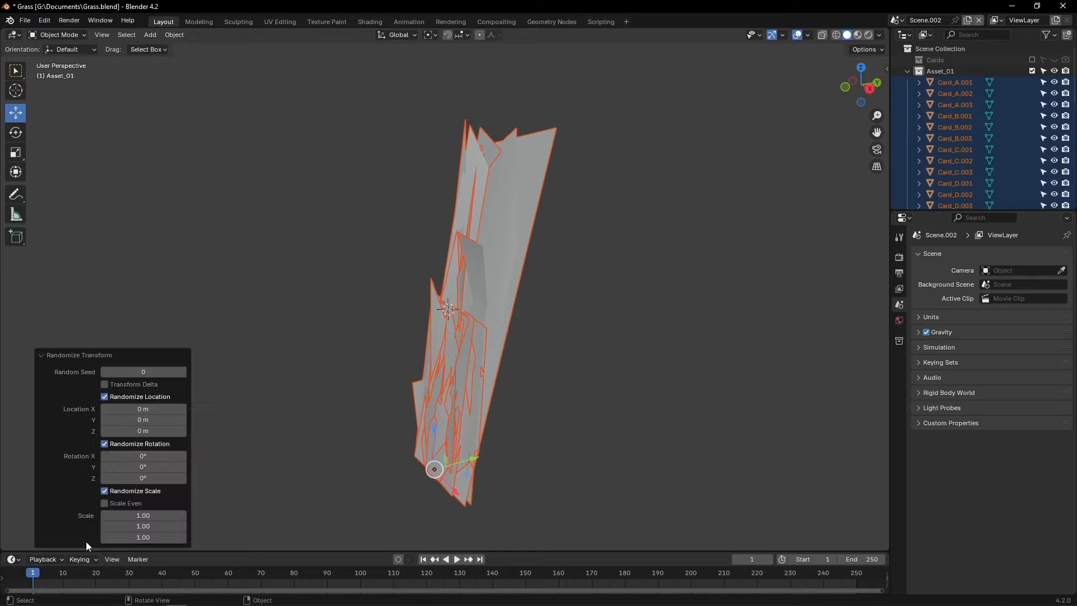
scroll(366, 377, down, 2)
click(136, 408)
text(1)
key(Return)
click(138, 419)
text(1)
key(Return)
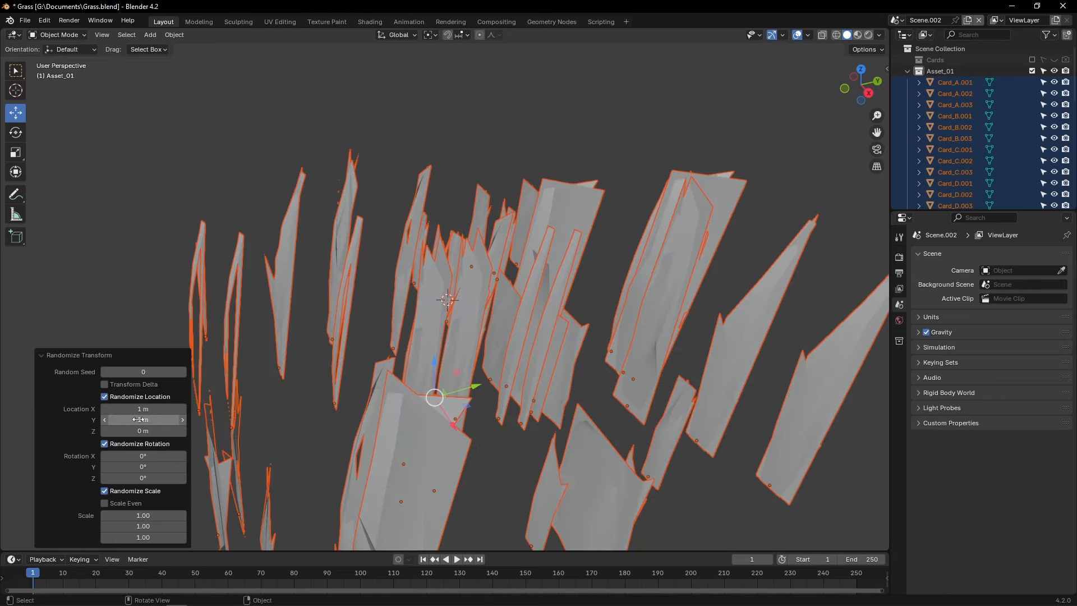
Set the randomization to location X and Y 0.6 m and rotation X 10°, Y 1°, Z 180°
key(Return)
text(180)
key(Return)
click(142, 467)
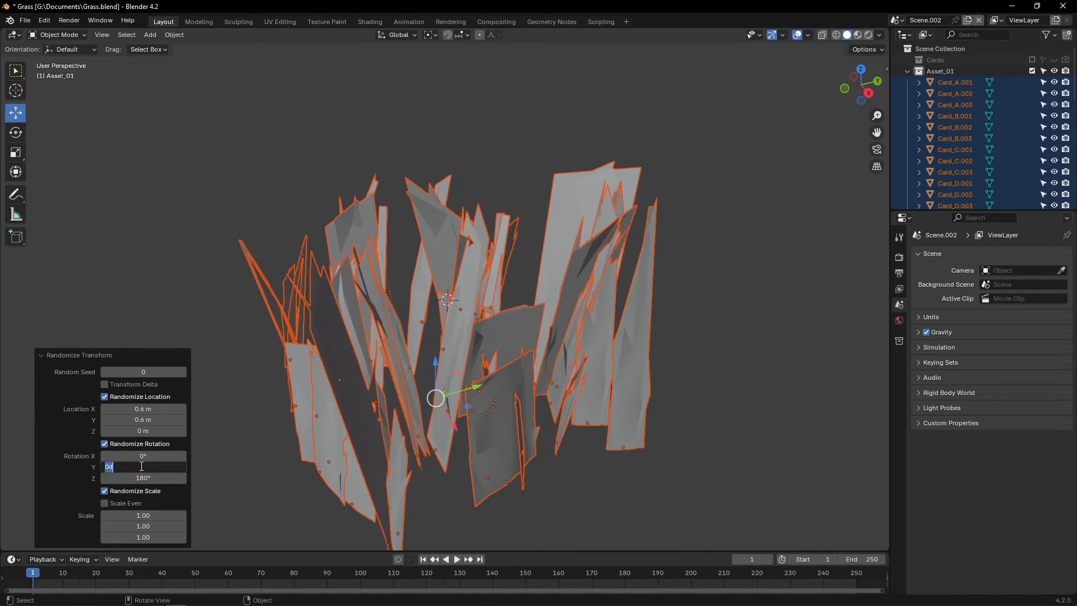
text(10)
key(Return)
key(Return)
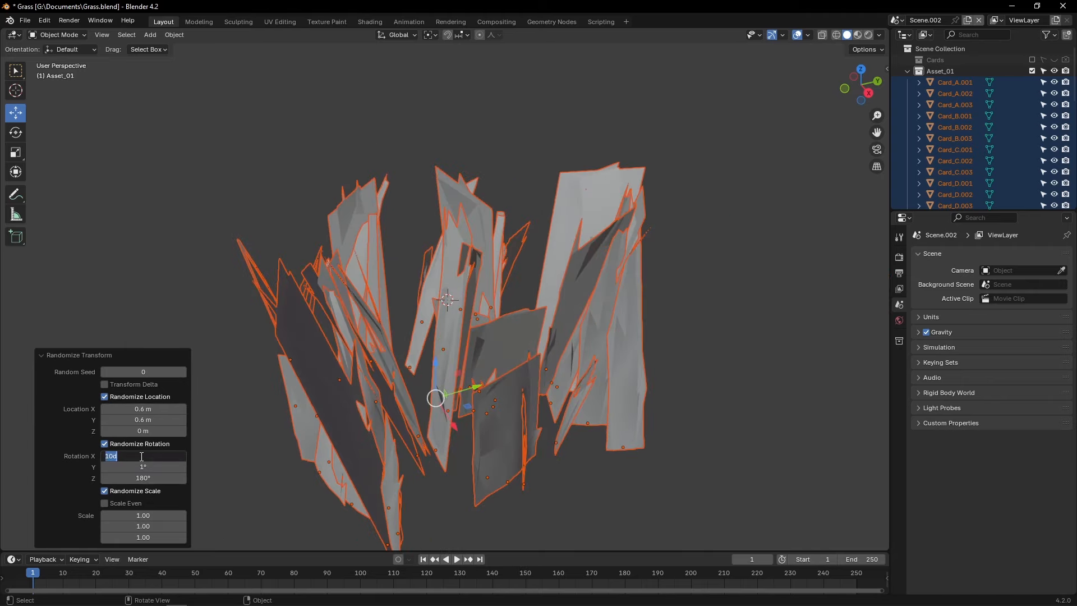
Set the random rotation X to 5°, enable Scale Even with a scale of 0.90, and advance the random seed
drag(142, 513, 131, 513)
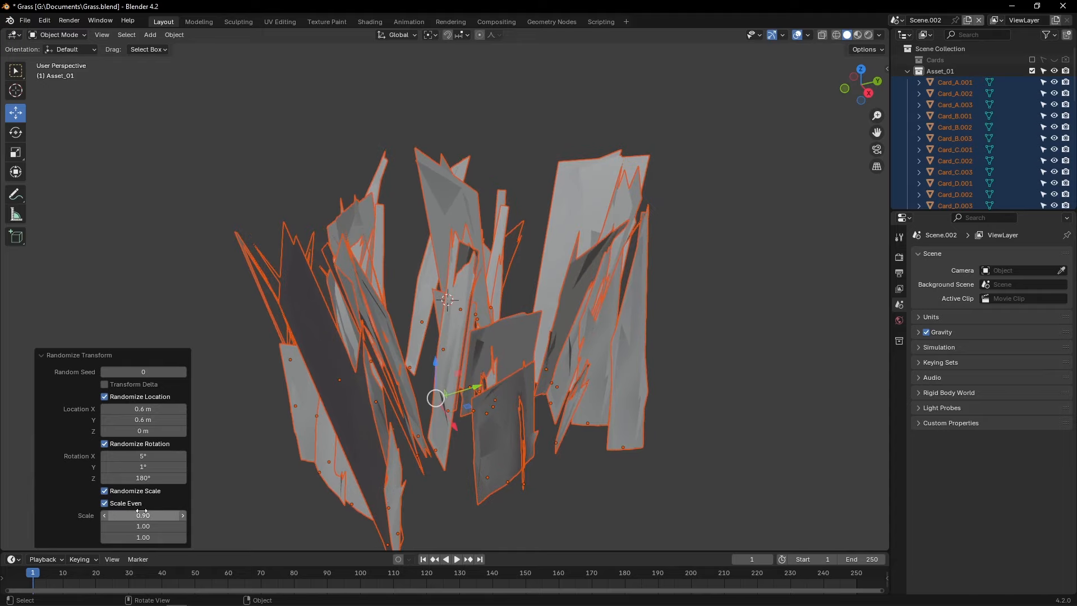
click(184, 373)
click(184, 372)
In top view, move Card_A.001 about 0.13 m along X and -0.15 m along Y
middle_drag(438, 311, 500, 373)
key(KP_7)
click(475, 261)
key(g)
click(508, 298)
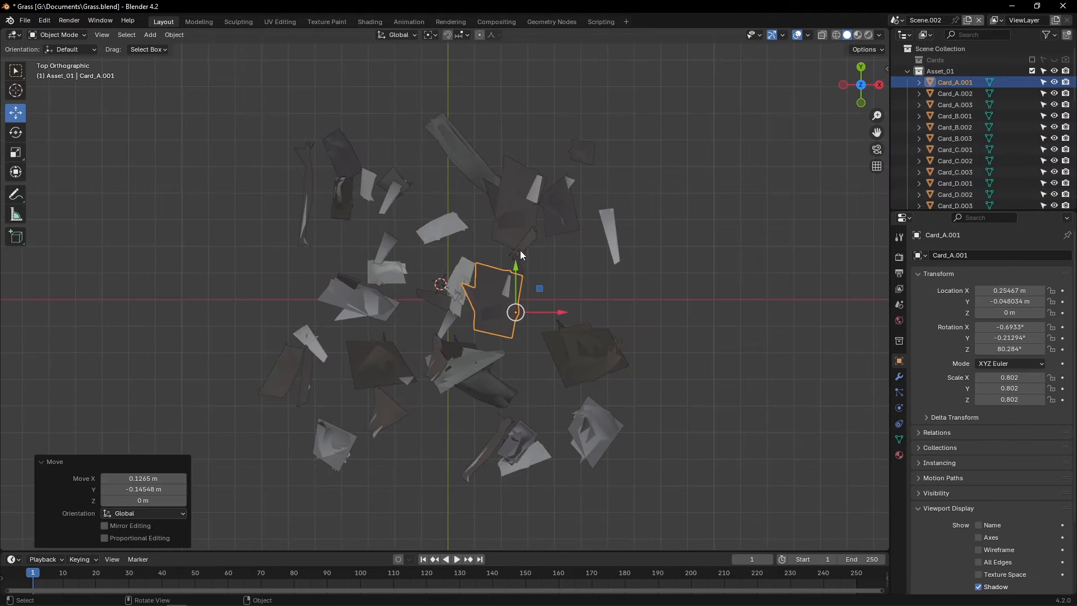
Switch to wireframe shading and spread apart the overlapping cards in the positive X, positive Y quadrant
key(shift+z)
click(521, 266)
key(g)
click(567, 296)
click(622, 247)
click(596, 289)
click(560, 218)
key(g)
click(569, 228)
Bring the outlying Card_L.001 closer to the clump and move the narrow card clear of the large card beside it
click(581, 155)
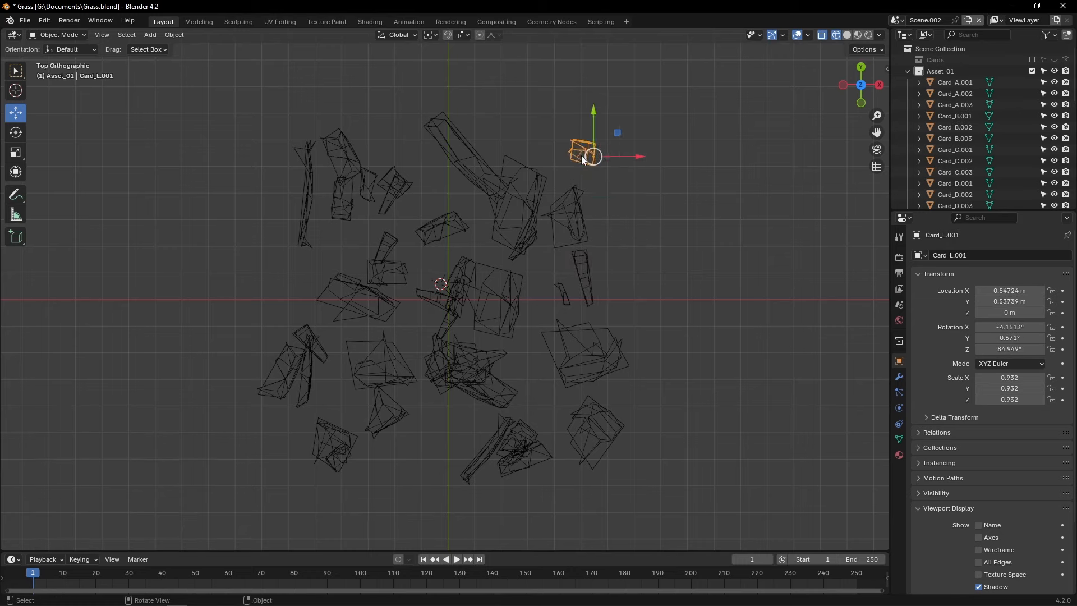
key(g)
click(600, 218)
click(524, 191)
click(523, 247)
key(g)
click(539, 265)
Move Card_H.002 about 0.07 m toward negative X and reposition the small card below it
click(473, 169)
key(g)
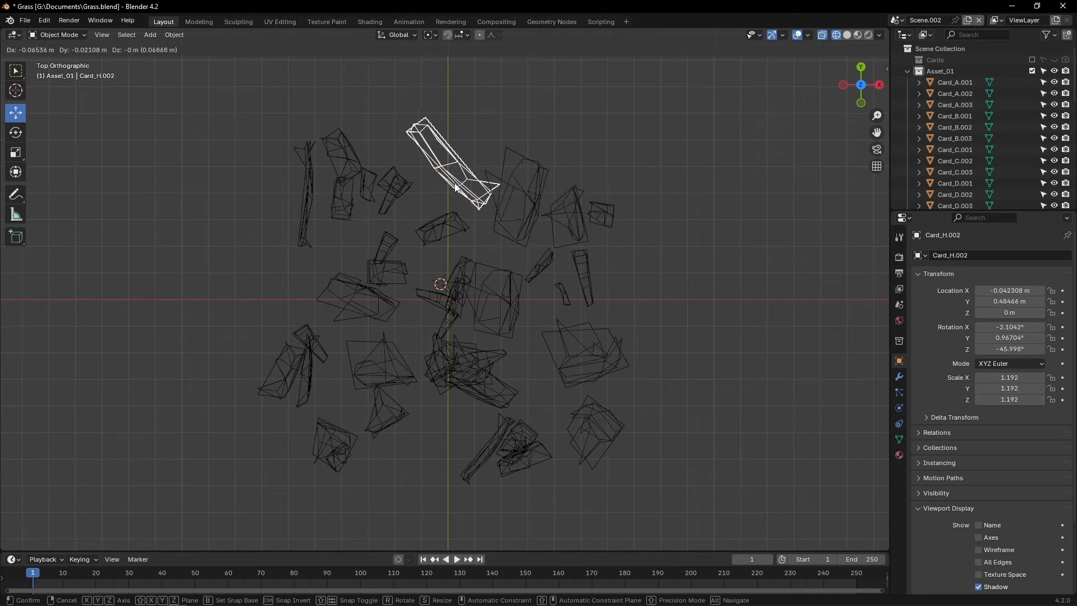
click(455, 175)
click(441, 227)
key(g)
Separate the overlapping small cards in the negative X, positive Y quadrant
click(396, 183)
key(g)
click(414, 184)
click(386, 247)
key(g)
click(398, 227)
Move Card_M.001 and an overlapping neighbor apart so they stand clear of each other
click(368, 186)
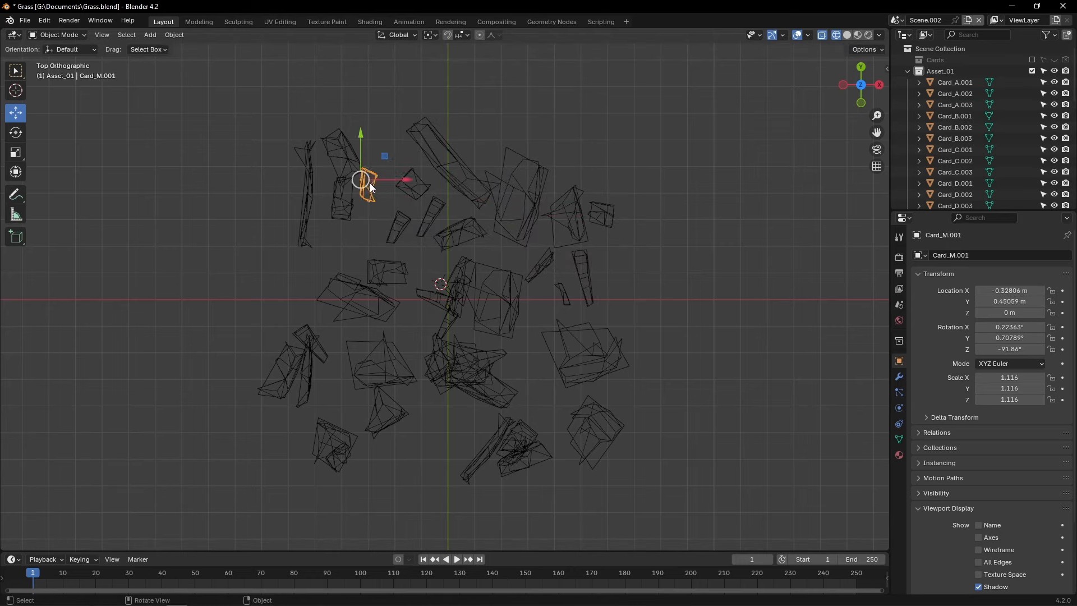
key(g)
click(361, 288)
key(g)
click(362, 292)
Spread apart the overlapping cards around the origin, moving one toward negative X and Card_I.002 clear of its neighbors
click(431, 303)
key(g)
click(409, 296)
click(457, 303)
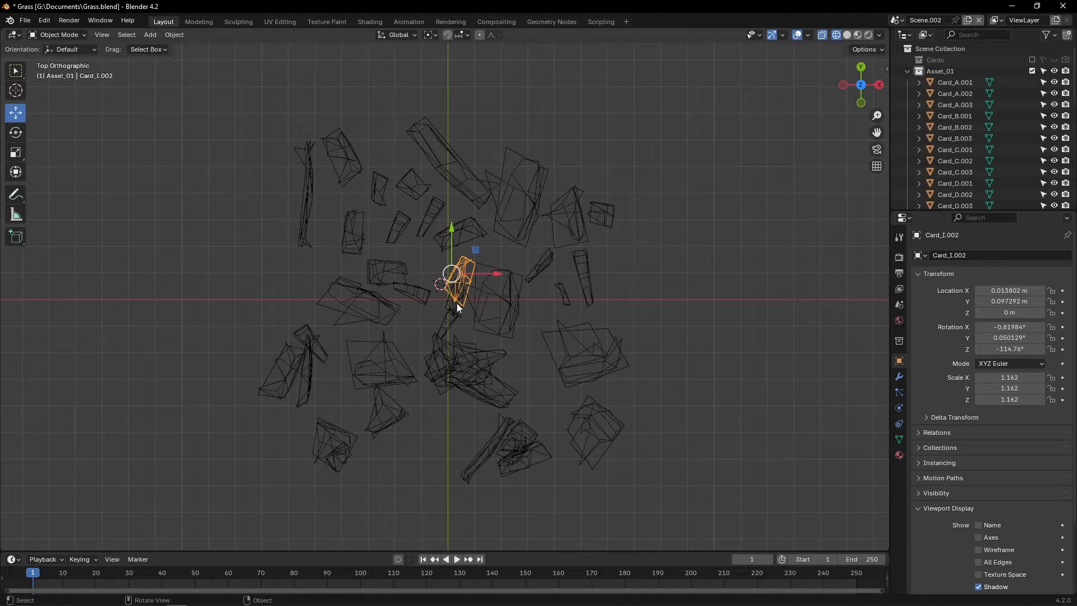
key(g)
key(r)
click(413, 281)
key(g)
click(419, 416)
Move Card_F.002 about 0.01 m in X and 0.04 m in Y, and separate the overlapping large cards just below the origin
click(450, 342)
key(g)
click(453, 336)
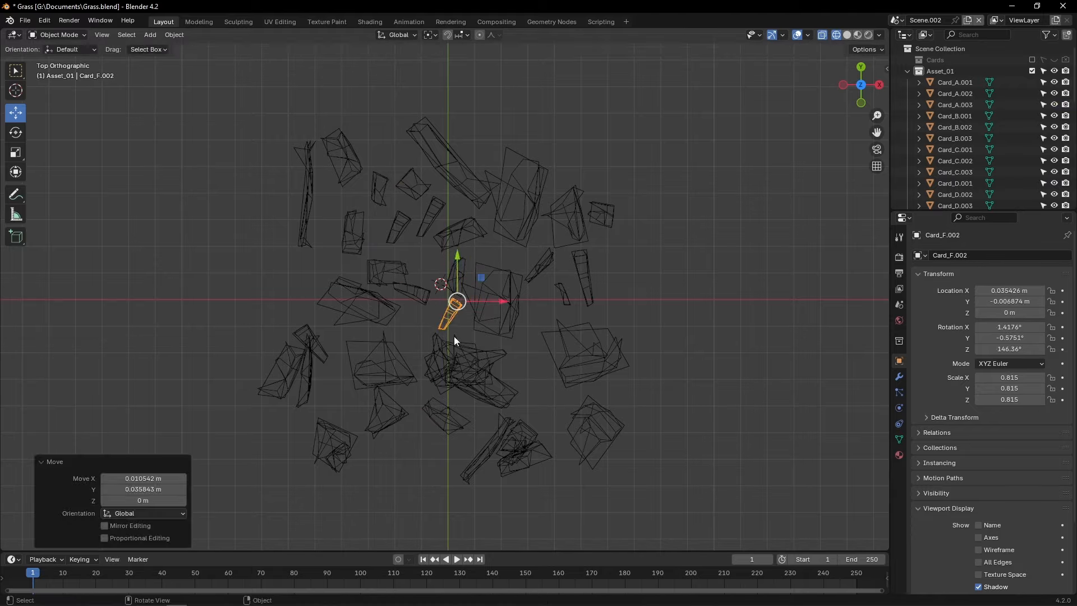
click(480, 350)
key(g)
click(436, 351)
key(g)
Move Card_D.003 off the stacked cards on the negative Y side and spread the cards in the negative X, negative Y quadrant
click(520, 431)
key(g)
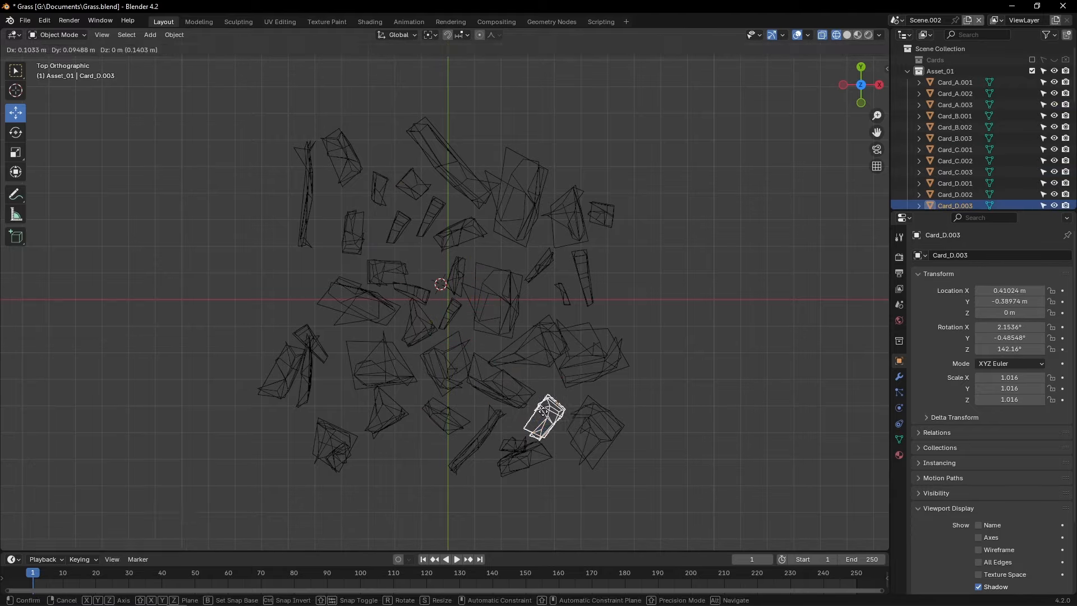
click(335, 443)
key(g)
key(g)
click(348, 363)
Move Card_J.001 by about -0.04 m in X and 0.04 m in Y, and rotate and reposition the narrow Card_D.001
click(533, 264)
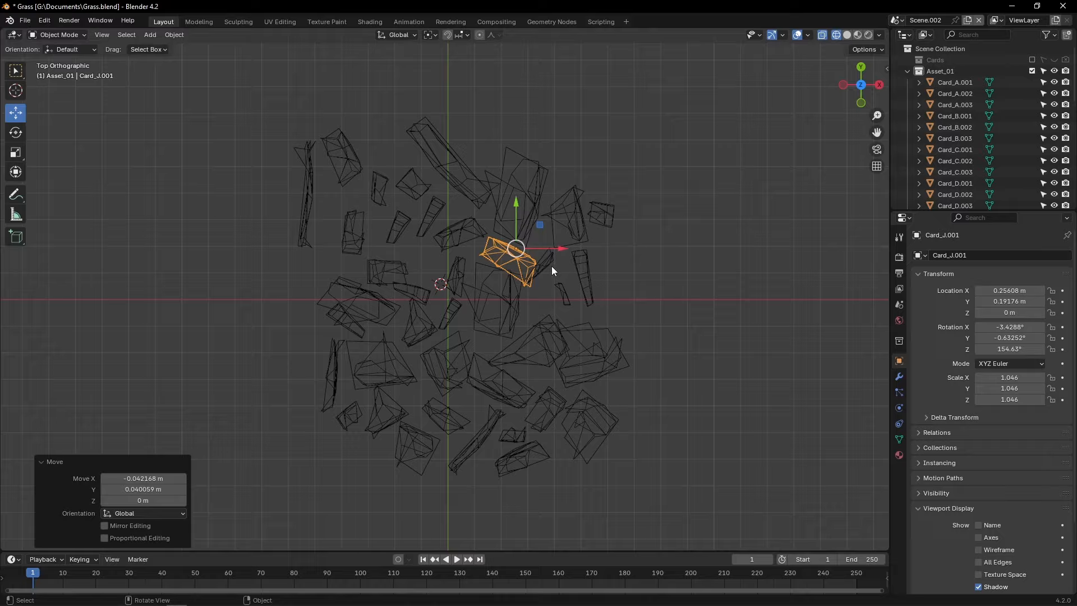
click(394, 219)
click(306, 213)
key(r)
key(g)
click(354, 219)
Preview the clump with material shading and scale the tallest cards together
middle_drag(387, 247, 452, 288)
key(z)
key(z)
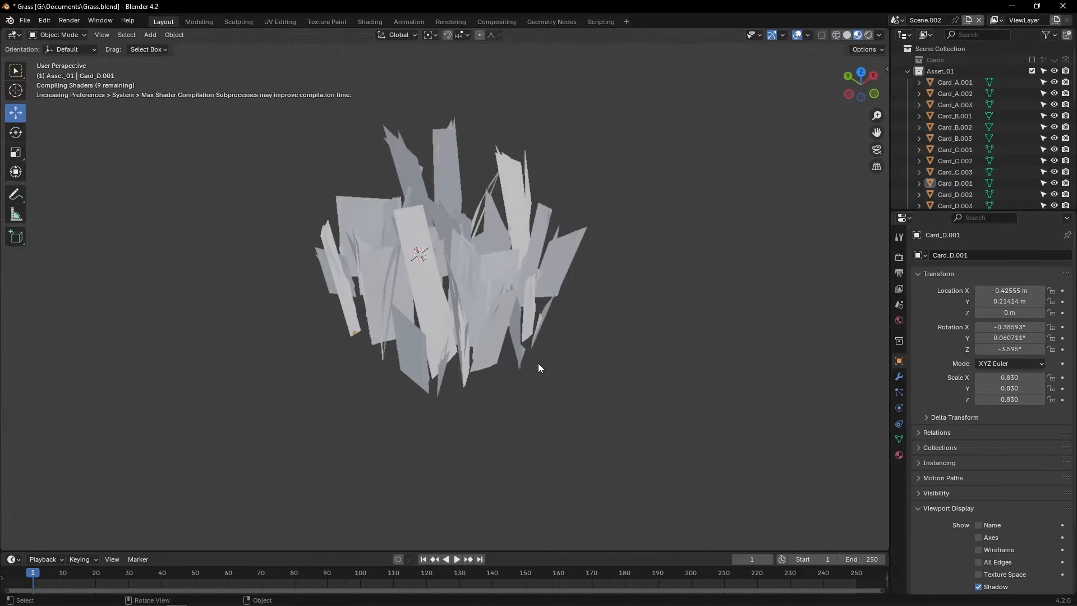
middle_drag(537, 362, 560, 322)
drag(308, 120, 608, 212)
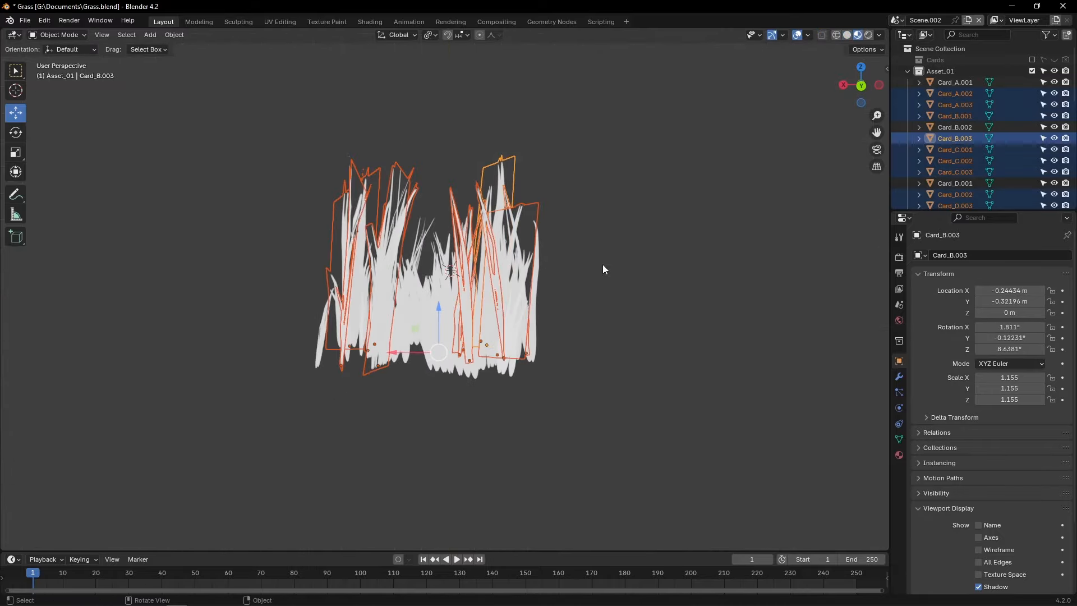
key(s)
click(569, 267)
Add a linked duplicate of a small card about 0.28 m in X and 0.13 m in Y away, and rotate it about Z
middle_drag(511, 272, 494, 354)
click(475, 358)
key(alt+d)
key(shift+z)
click(413, 385)
key(r)
key(z)
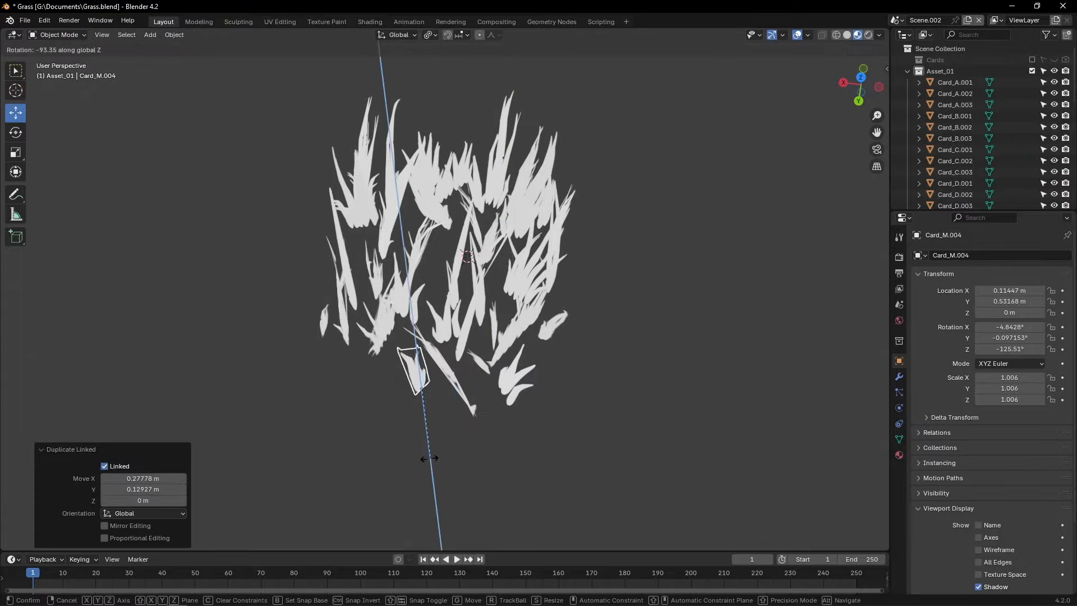
click(430, 459)
Place another linked card duplicate on the ground plane near the clump's edge and reposition a neighboring card
middle_drag(443, 426, 450, 393)
click(505, 373)
key(alt+d)
key(shift+z)
click(477, 392)
click(436, 363)
click(421, 387)
key(g)
key(shift+z)
click(443, 379)
Rotate Card_B.001 about 16.4° around Z and adjust its position on the ground plane
key(r)
key(z)
click(437, 359)
middle_drag(432, 336, 418, 365)
key(g)
key(shift+z)
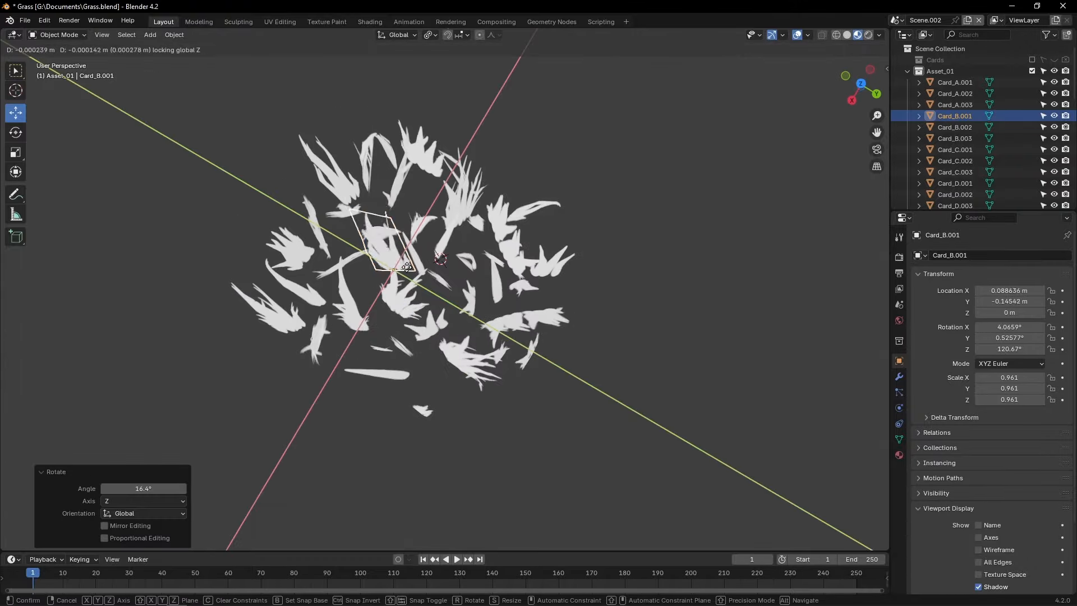
click(407, 267)
Move the outlying small card at the clump's edge along the ground plane and rotate it about Z
click(425, 410)
key(g)
key(shift+z)
click(473, 418)
middle_drag(488, 437, 547, 337)
key(r)
key(z)
click(488, 418)
Add a linked duplicate of the rotated edge card in another gap along the clump's outer edge
key(alt+d)
key(shift+z)
click(368, 401)
middle_drag(373, 387, 387, 434)
click(411, 319)
Place a linked duplicate of a central card about 0.58 m in X and 0.04 m in Y away, and rotate it about Z
click(446, 284)
key(alt+d)
key(shift+z)
click(441, 412)
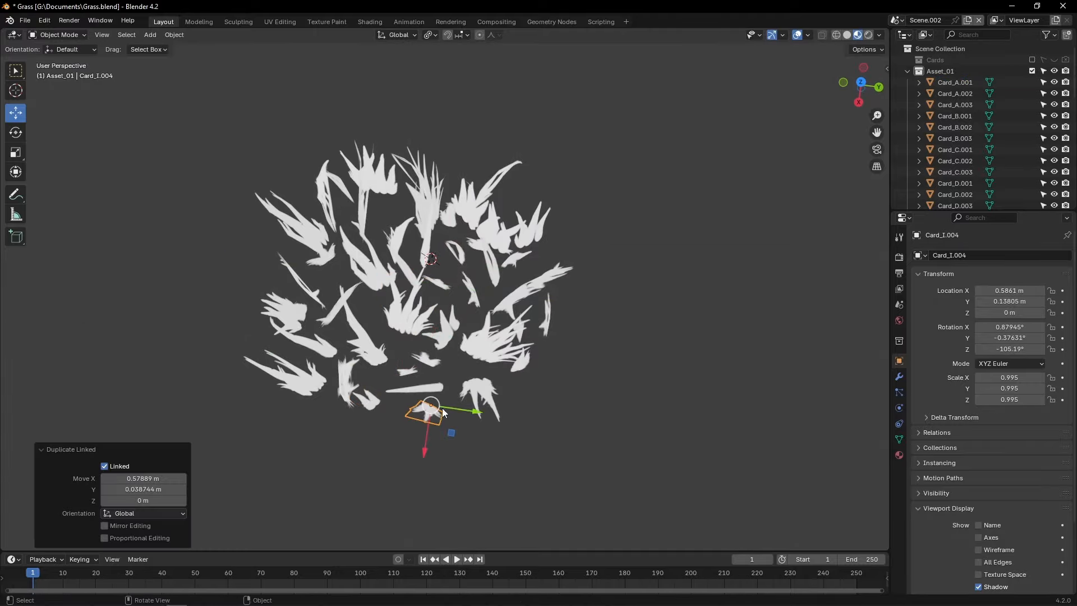
middle_drag(442, 413, 453, 364)
key(r)
key(z)
click(461, 431)
Move Card_I.004 along the ground plane to about X 0.59 m, Y 0.21 m and scale it up to about 1.068
key(g)
key(shift+z)
click(513, 408)
middle_drag(513, 401, 538, 348)
key(s)
middle_drag(454, 376, 358, 379)
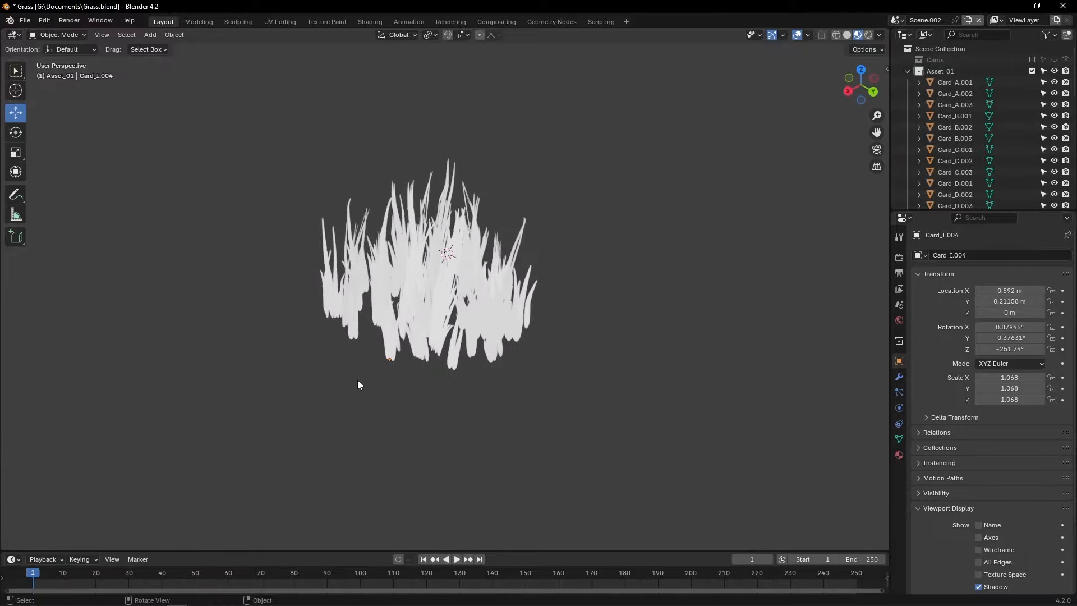
Select all the grass cards and enable Position data baking in Individual mode for X and Y, excluding Z
key(a)
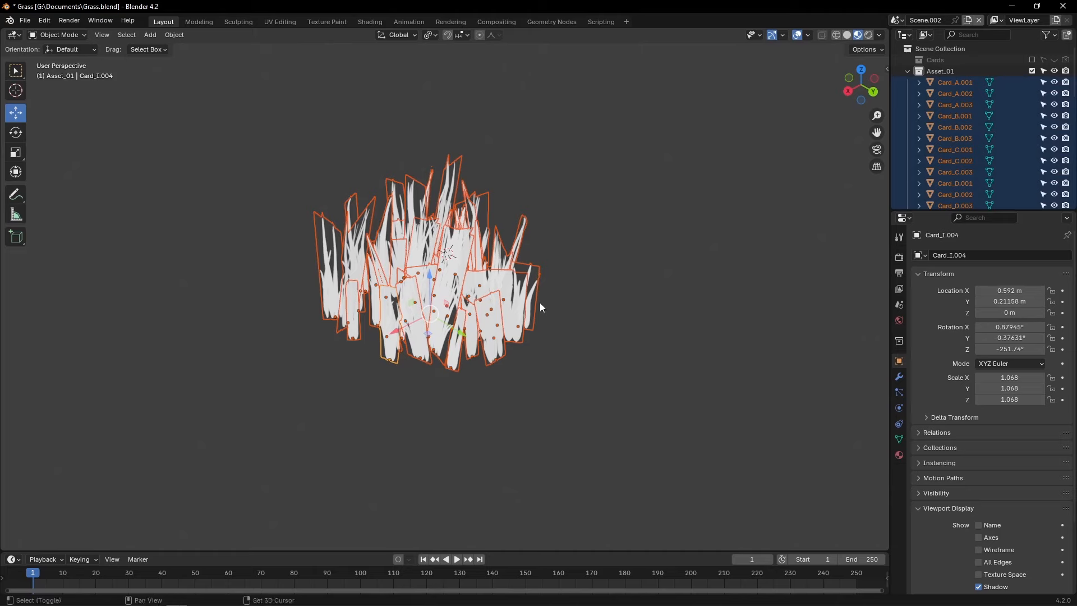
key(n)
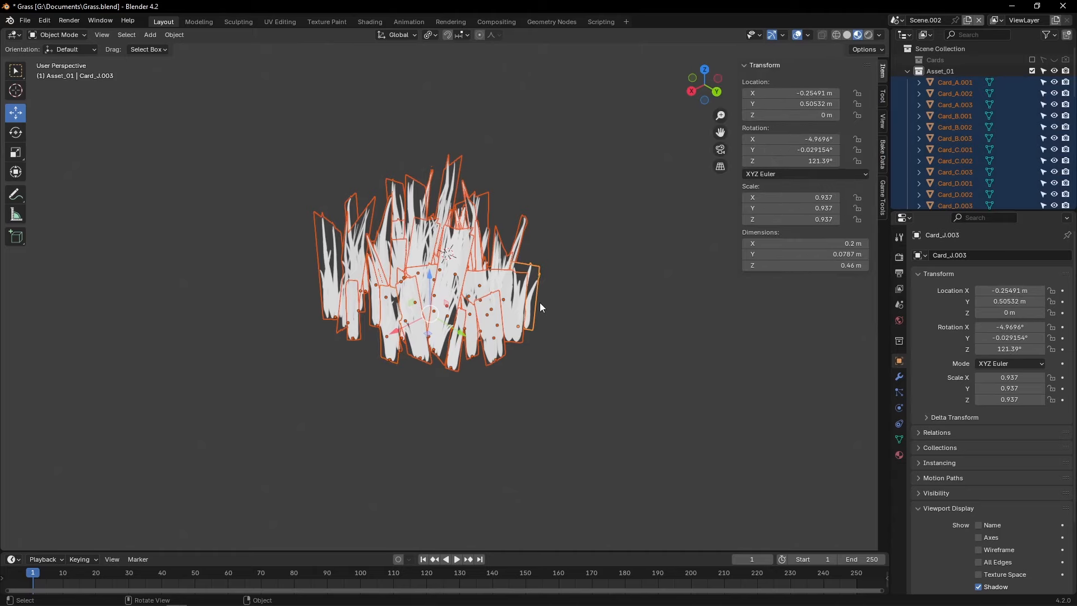
click(883, 157)
click(780, 79)
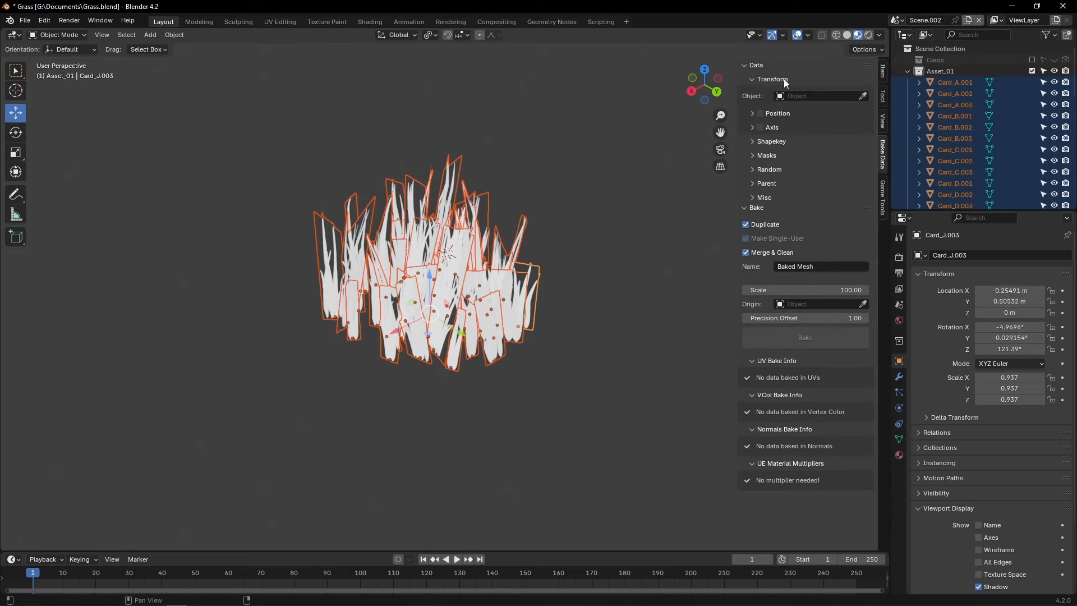
click(761, 113)
click(751, 113)
click(760, 176)
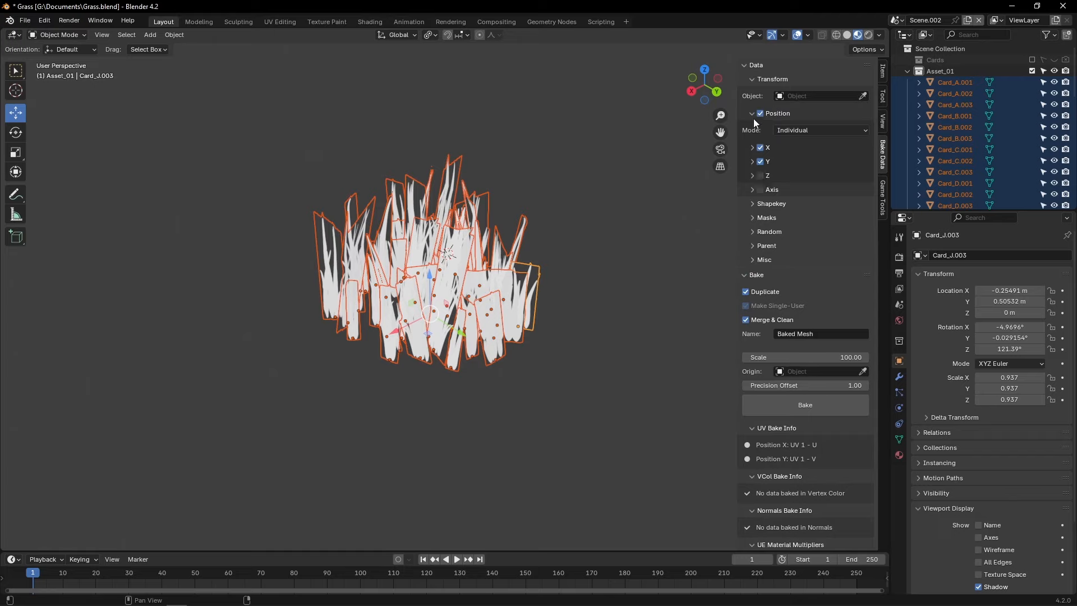
Enable Random Per Object and Linear Mask data and bake the duplicated cards into one merged mesh named Baked Mesh
click(751, 113)
click(756, 170)
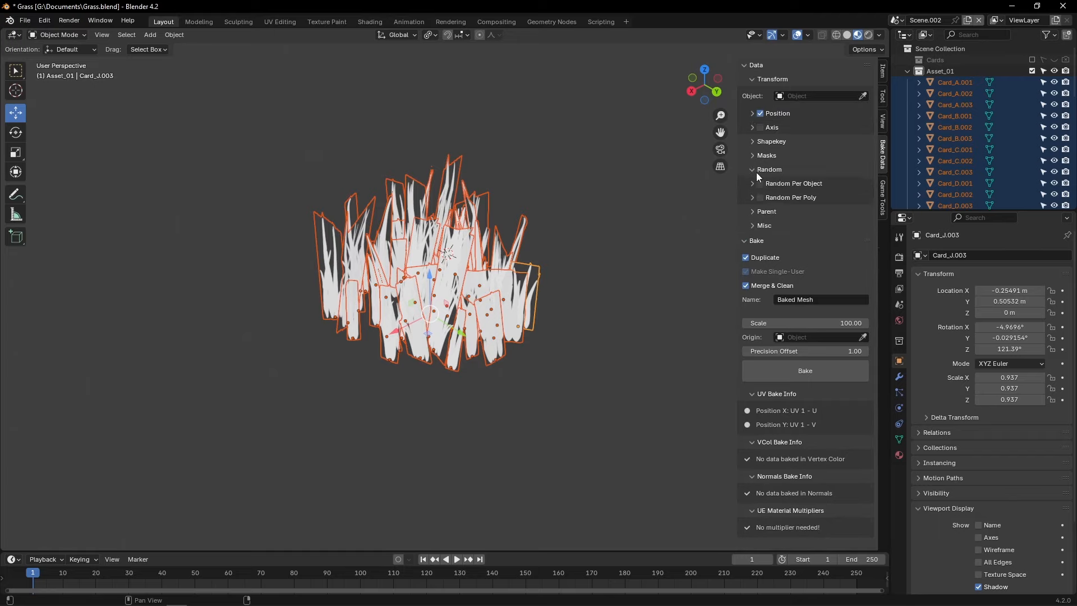
click(760, 184)
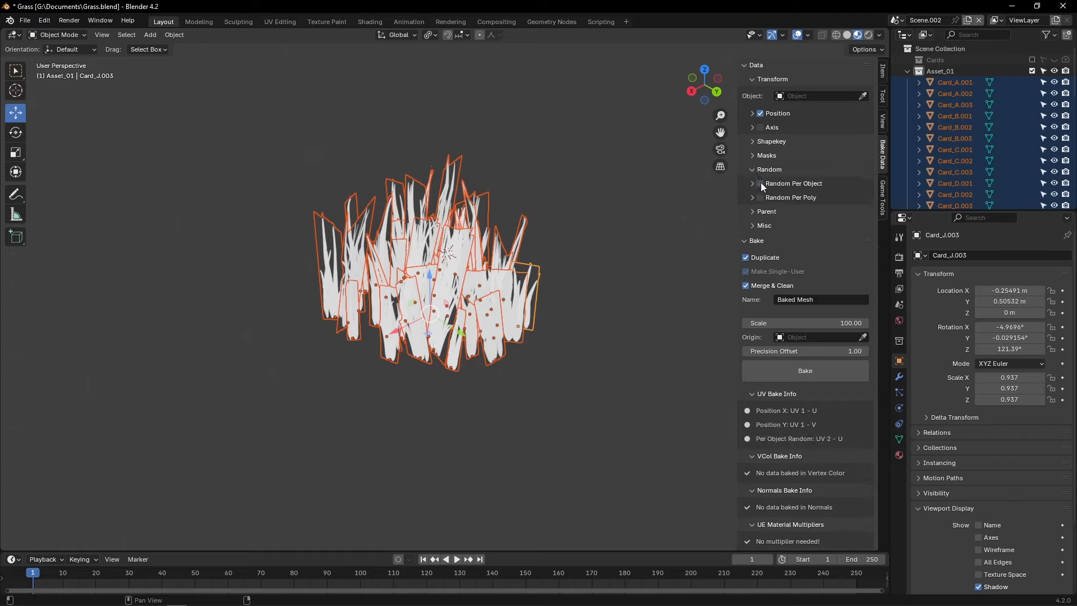
click(755, 156)
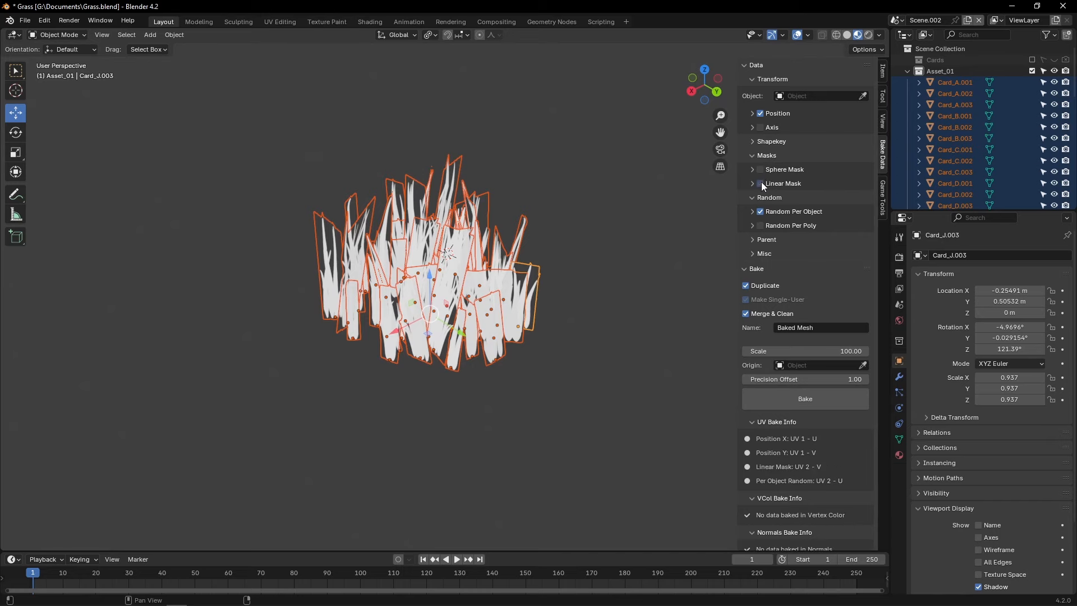
click(761, 184)
click(789, 399)
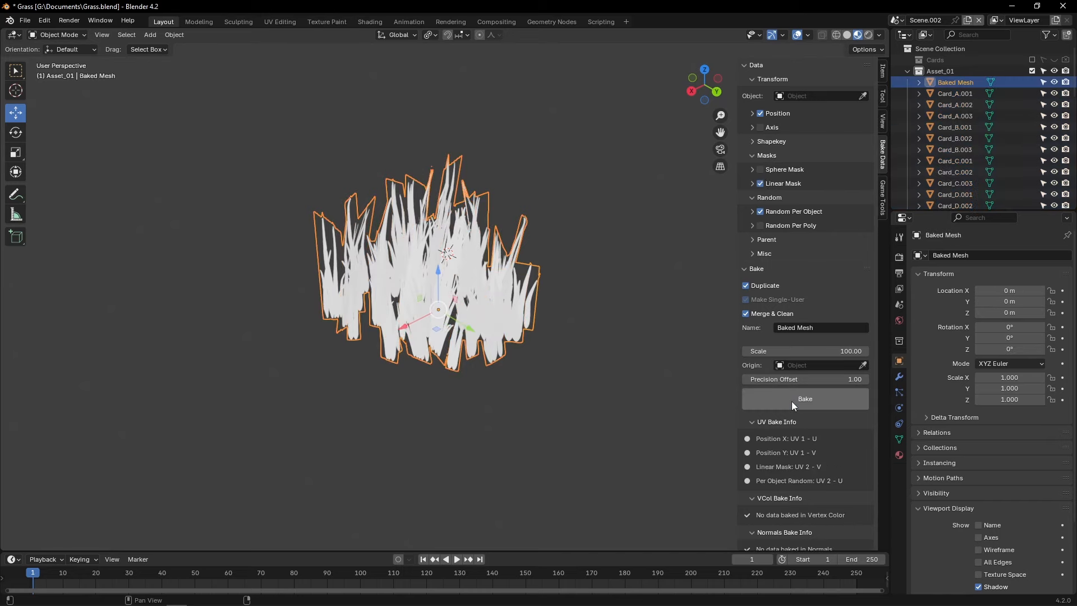
Isolate Baked Mesh and inspect its UVMap.BakedData.001 and UVMap.BakedData.002 layouts in the UV Editing workspace
key(KP_Divide)
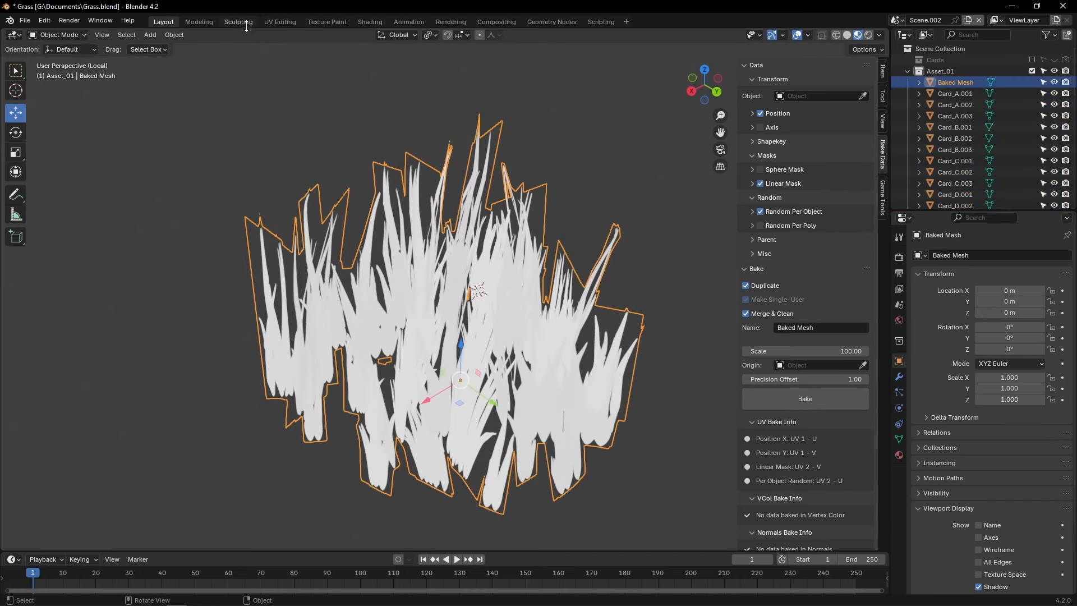
click(279, 22)
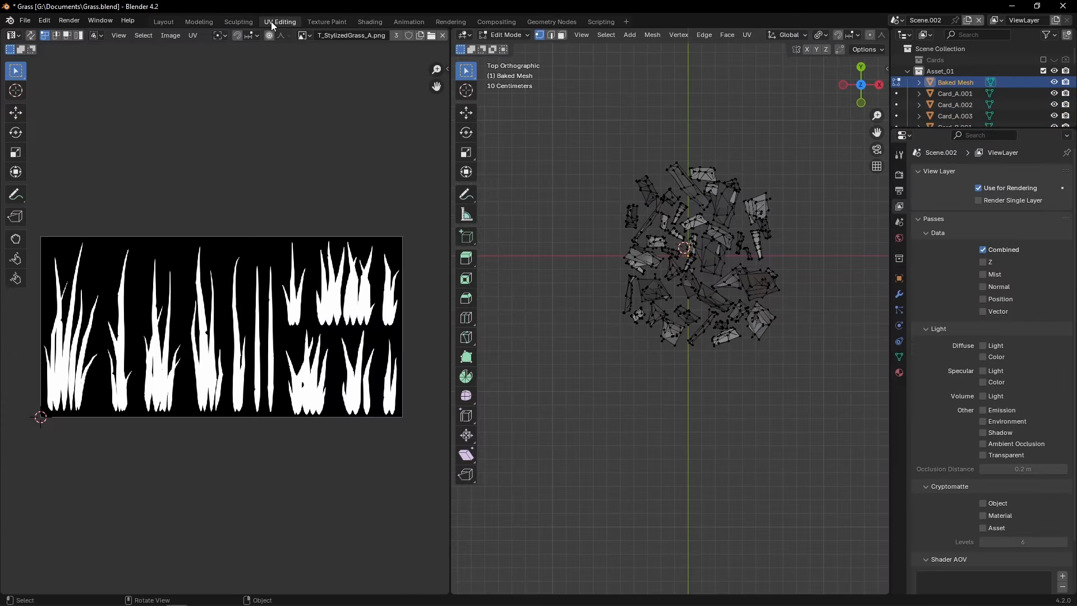
click(898, 357)
click(934, 345)
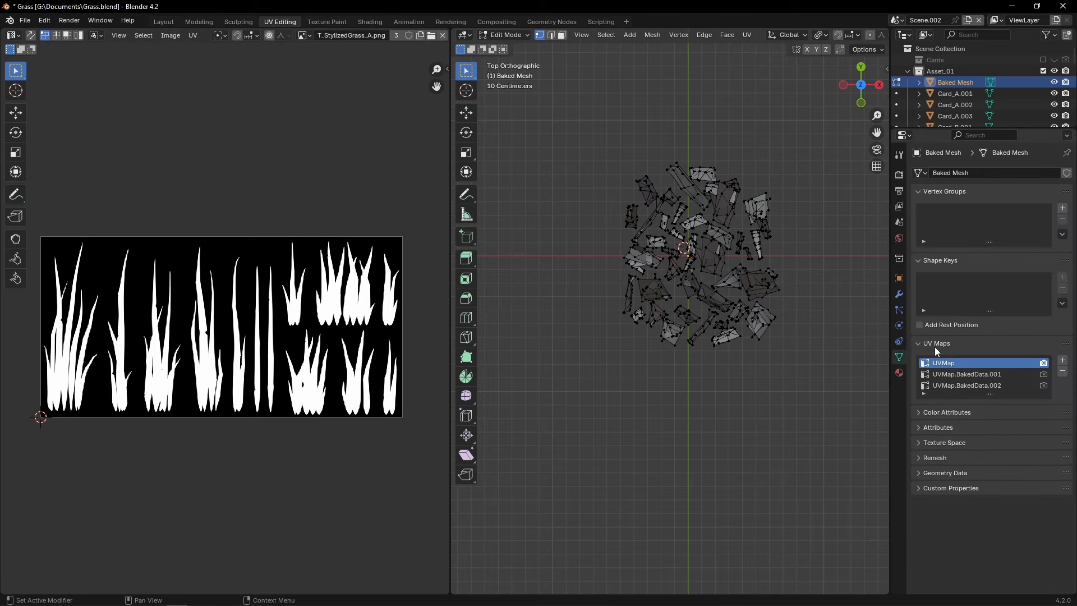
key(a)
click(960, 375)
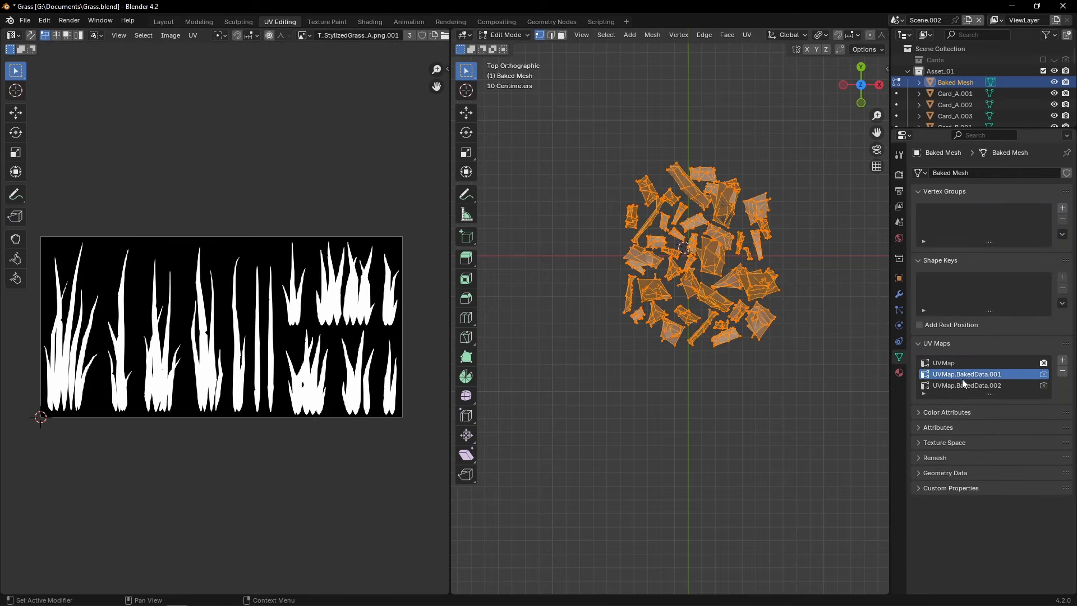
click(964, 386)
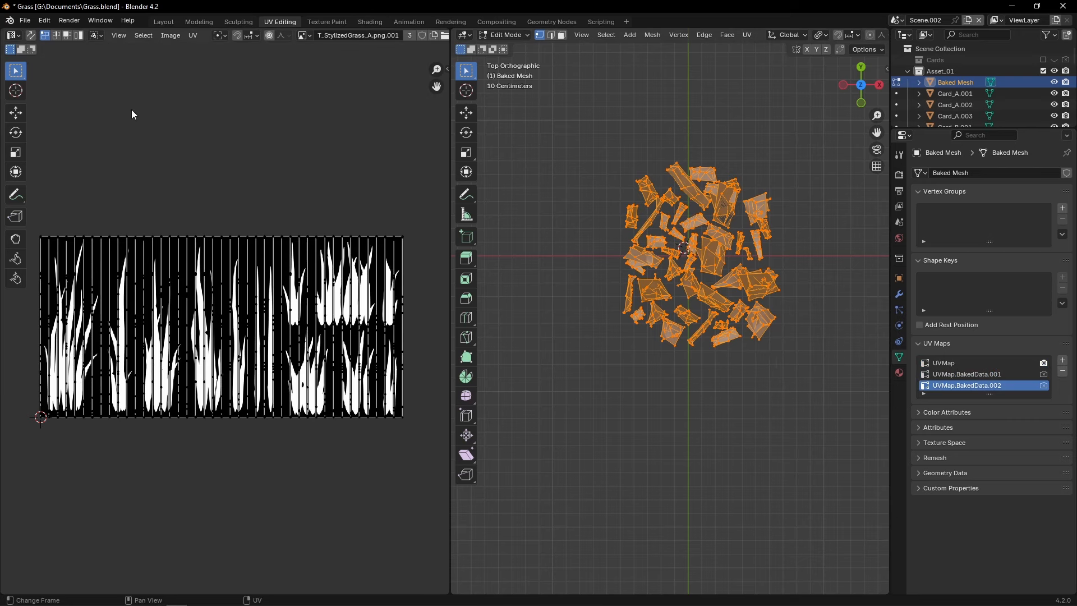
Enable UV sync selection and box-select a single UV column to identify its matching grass card
click(31, 35)
key(alt+a)
key(b)
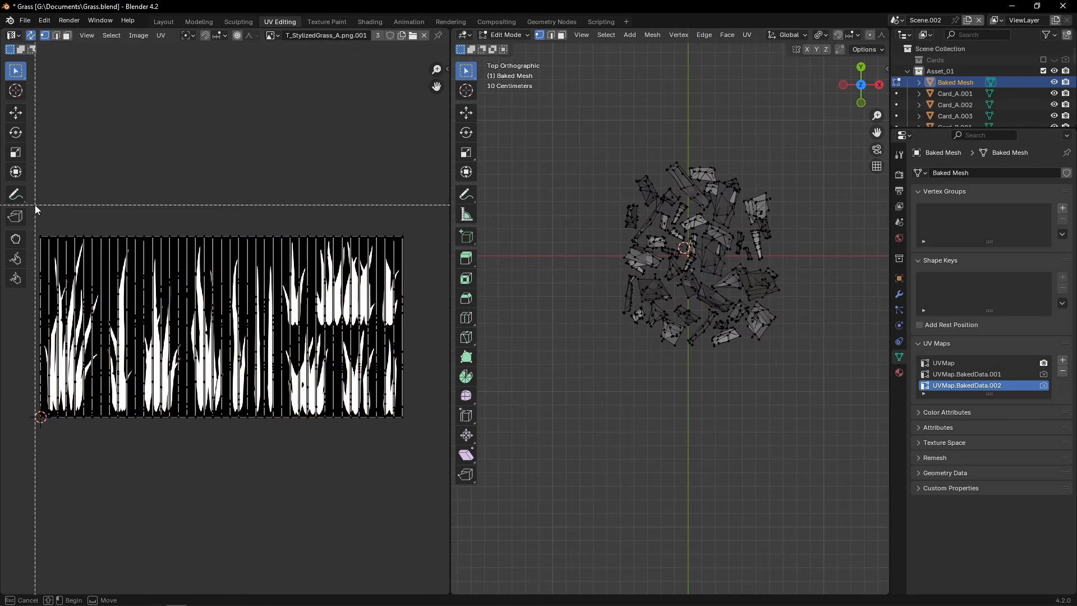
drag(34, 204, 65, 440)
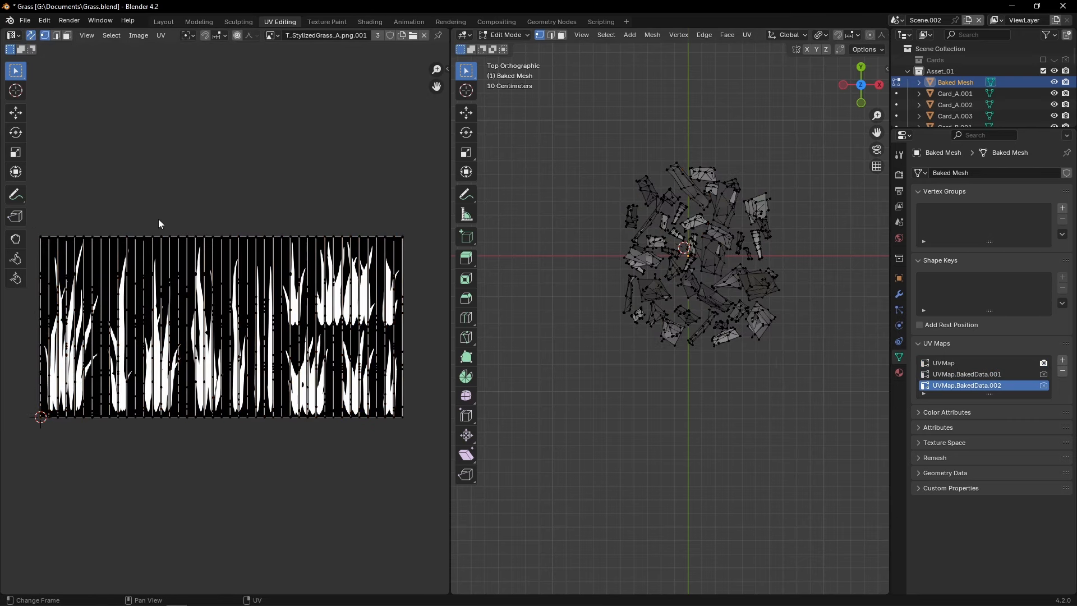
drag(161, 221, 229, 445)
key(alt+a)
key(b)
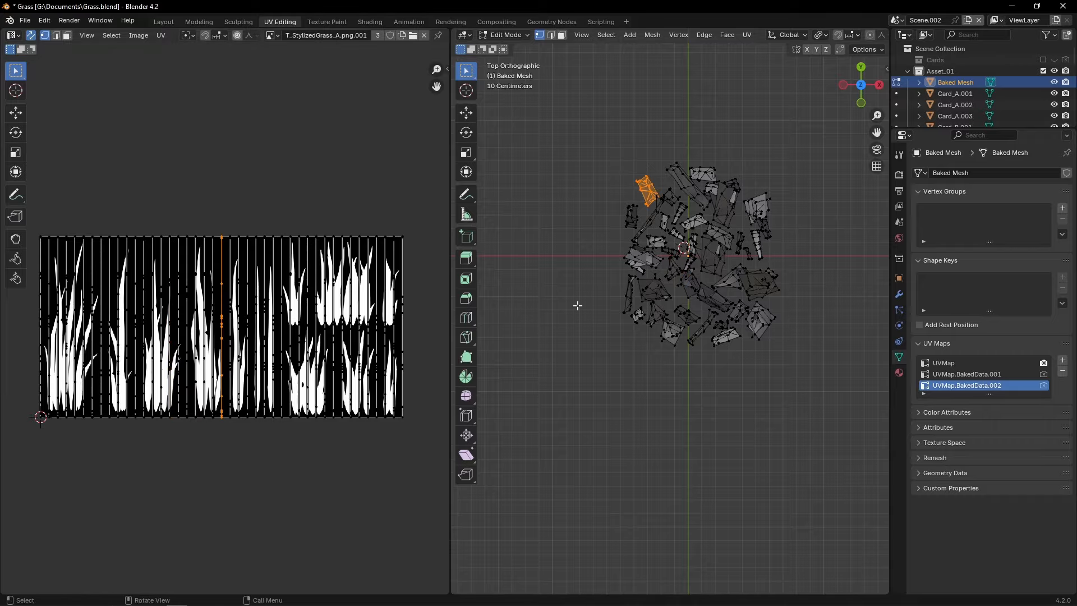
Frame the matching card, select its linked geometry, and examine its UV column in UVMap.BakedData.002
middle_drag(652, 278, 675, 306)
key(KP_Decimal)
scroll(675, 306, down, 1)
key(alt+a)
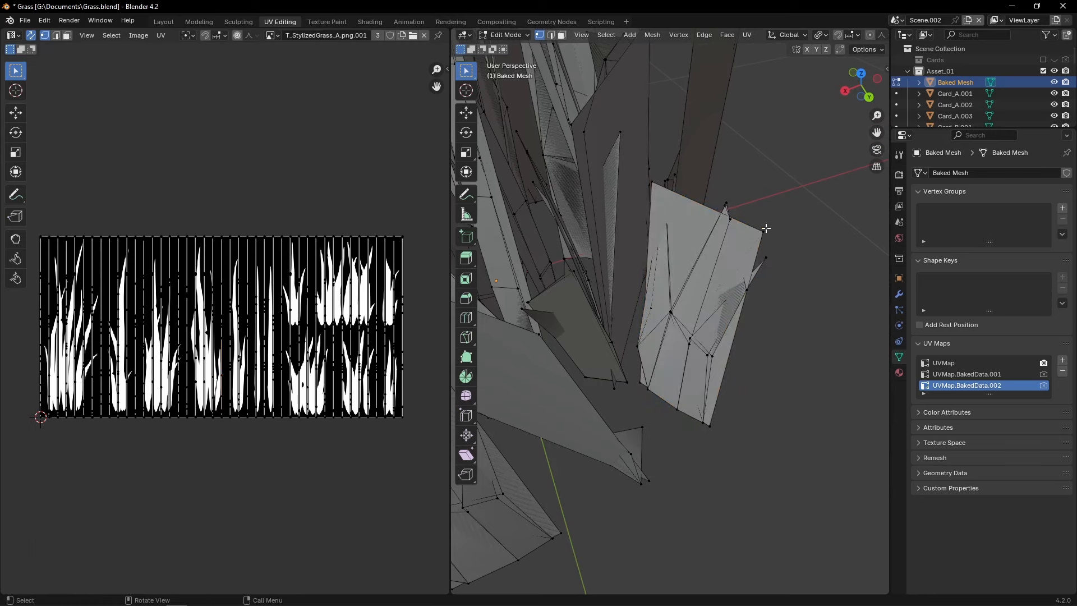
key(l)
key(l)
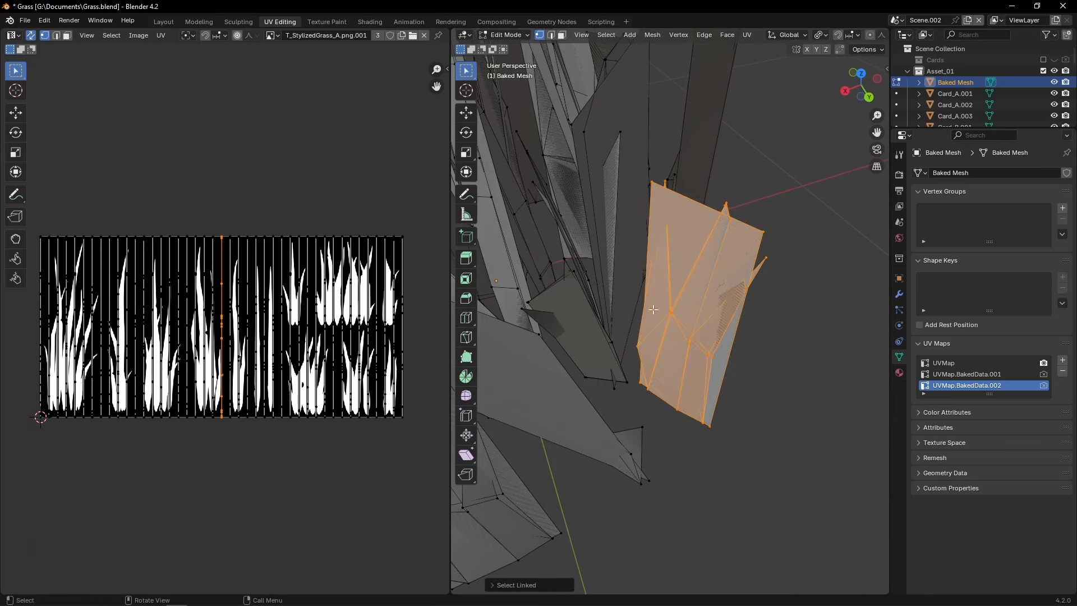
scroll(215, 146, up, 4)
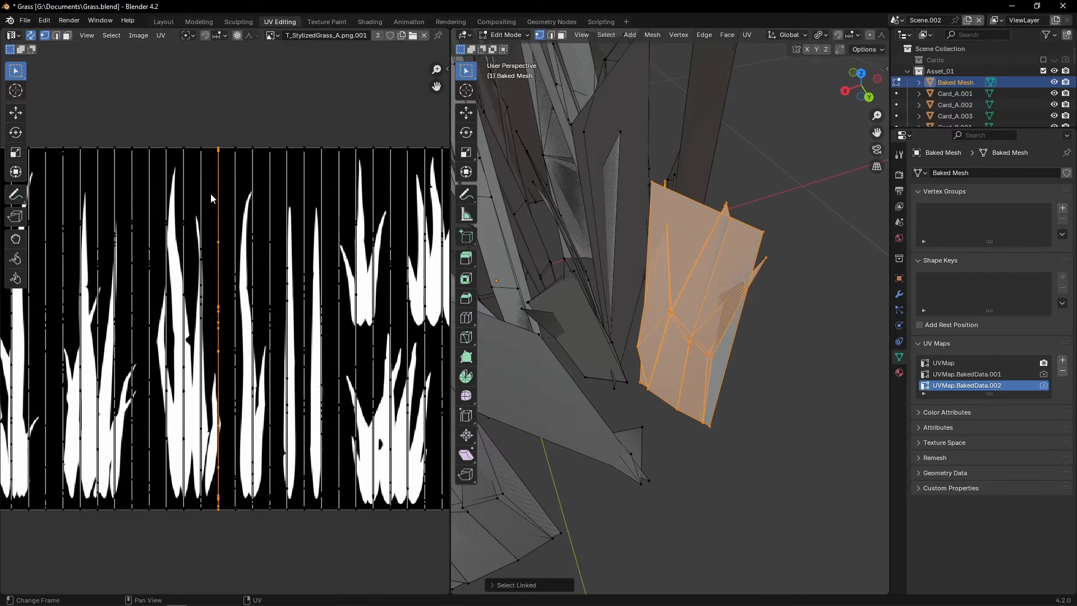
Try rotating the selected grass card within Baked Mesh
scroll(692, 287, down, 8)
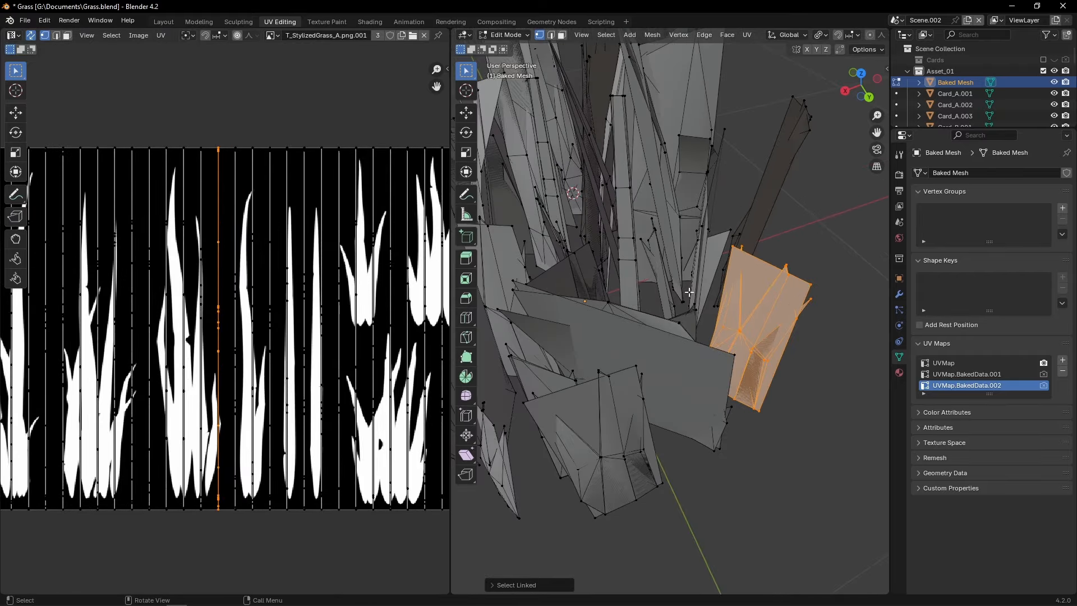
middle_drag(693, 288, 679, 288)
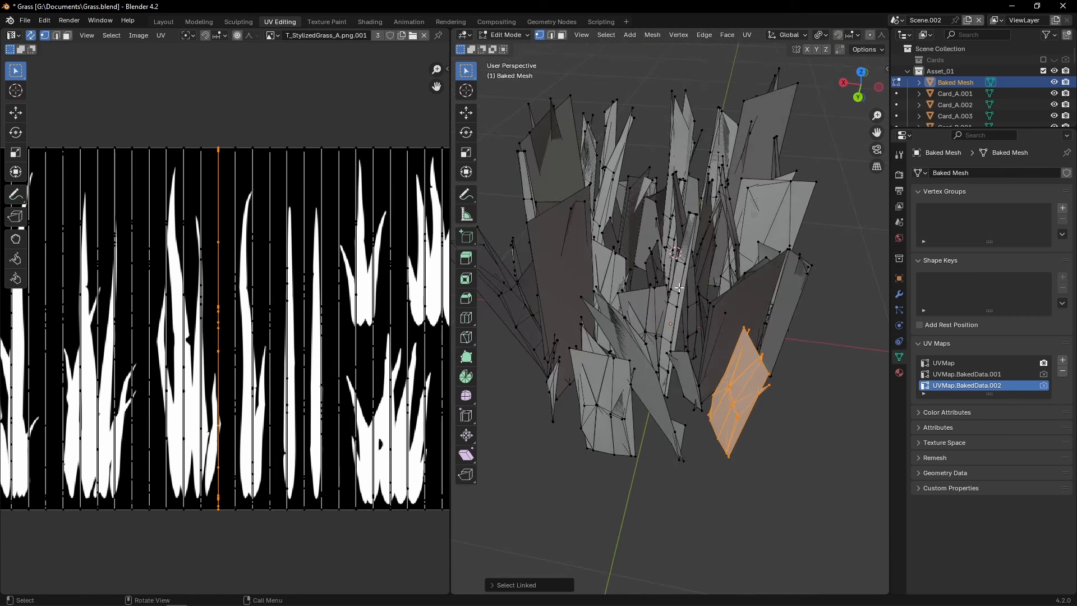
key(r)
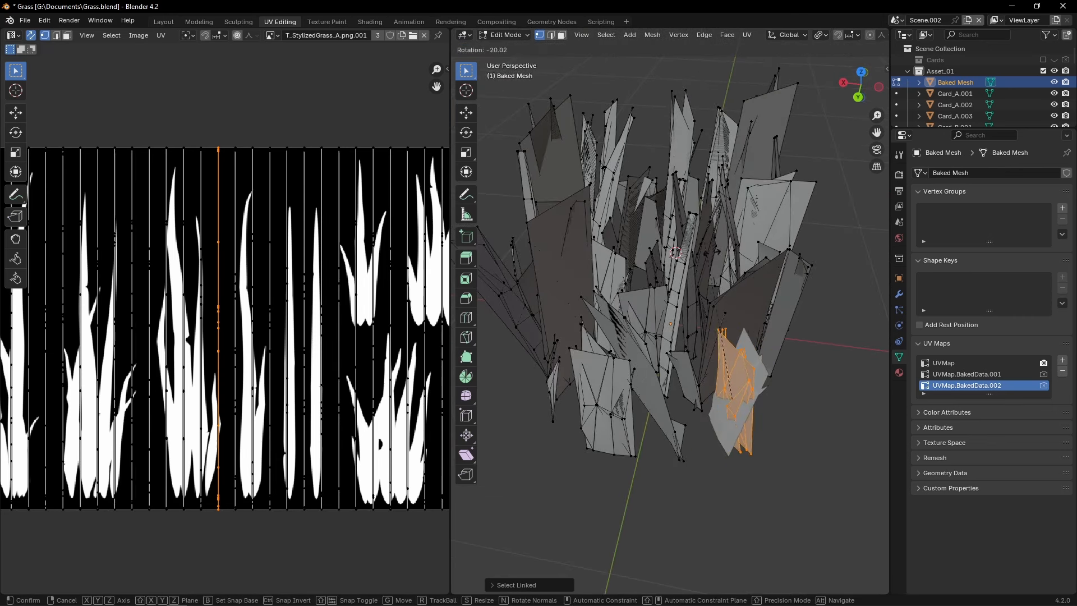
click(751, 298)
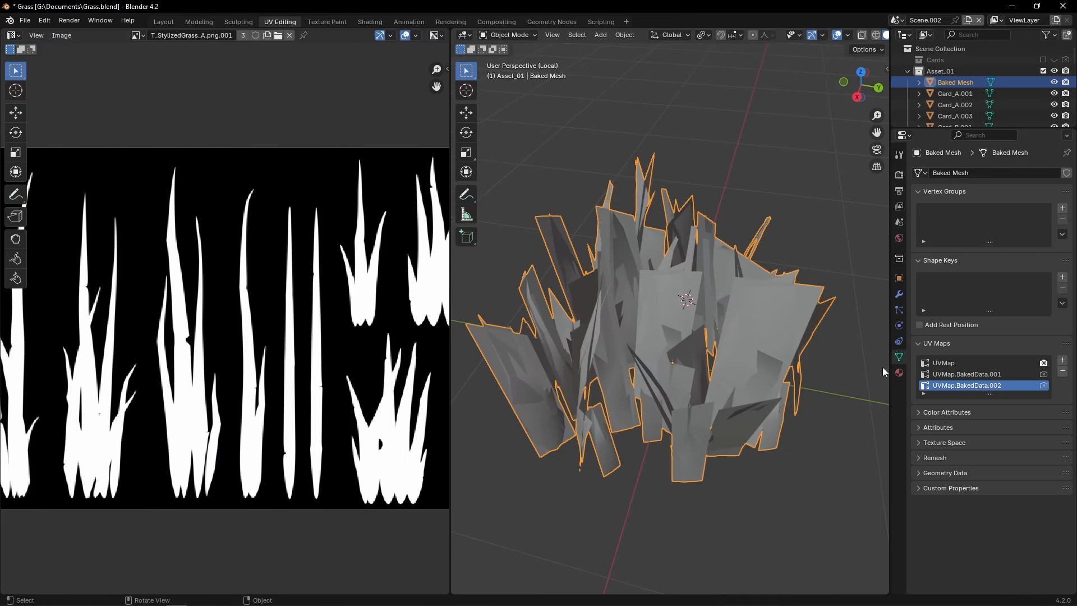
Separate the faces of Baked Mesh that use the T_StylizedGrass_LOD0.001 material into their own object
click(899, 373)
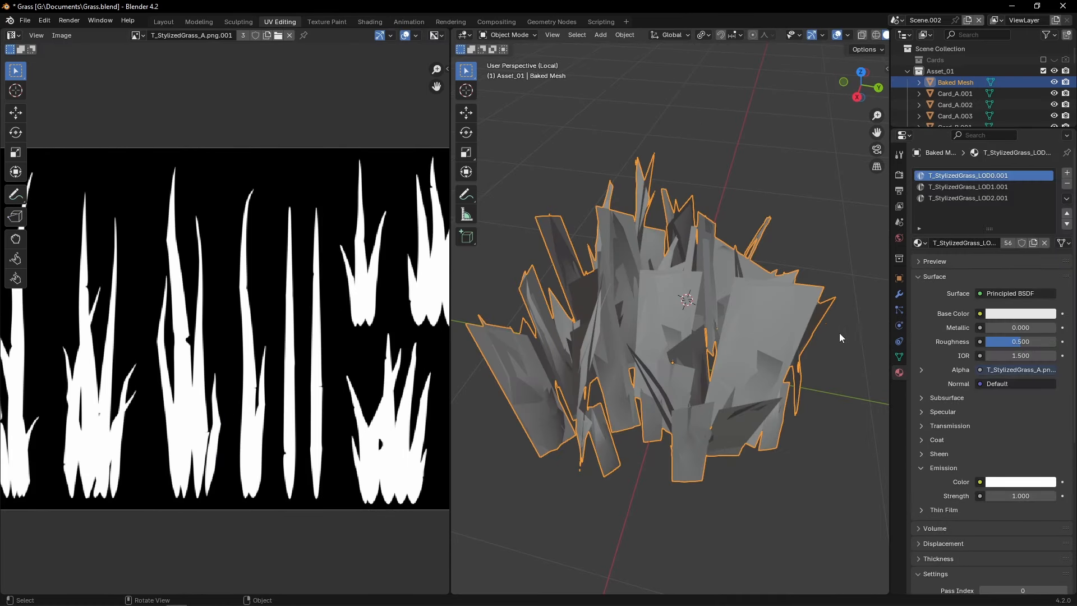
key(Tab)
key(alt+a)
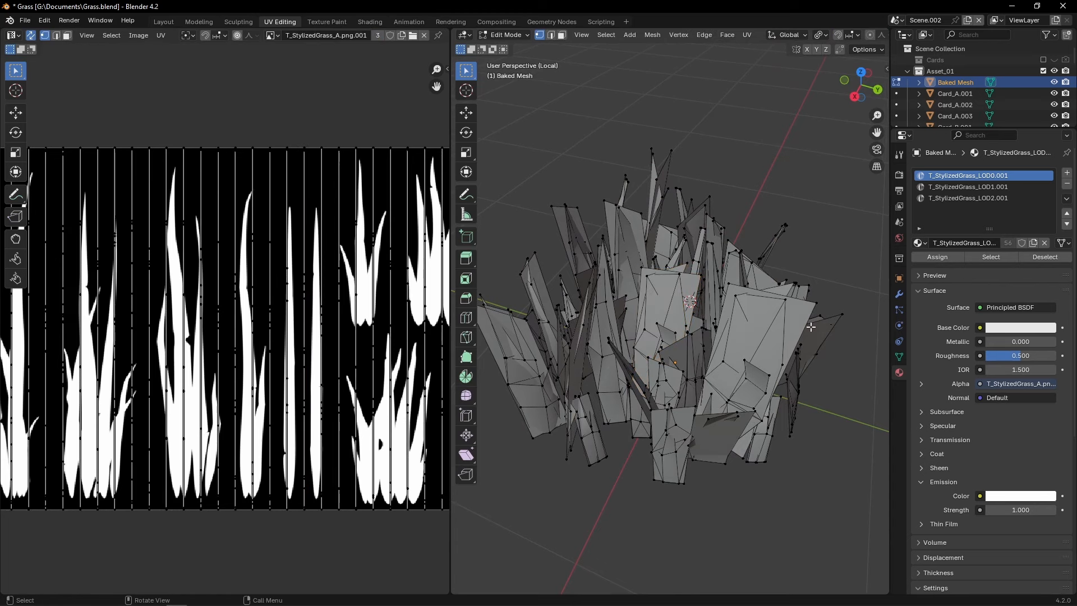
click(990, 256)
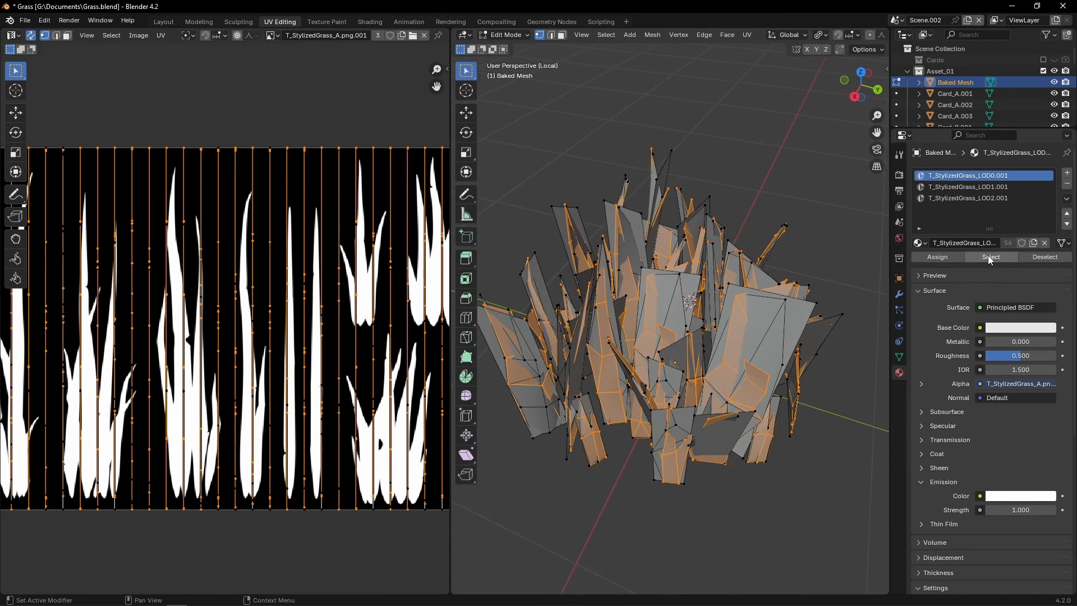
shift+middle_drag(814, 287, 816, 273)
click(816, 275)
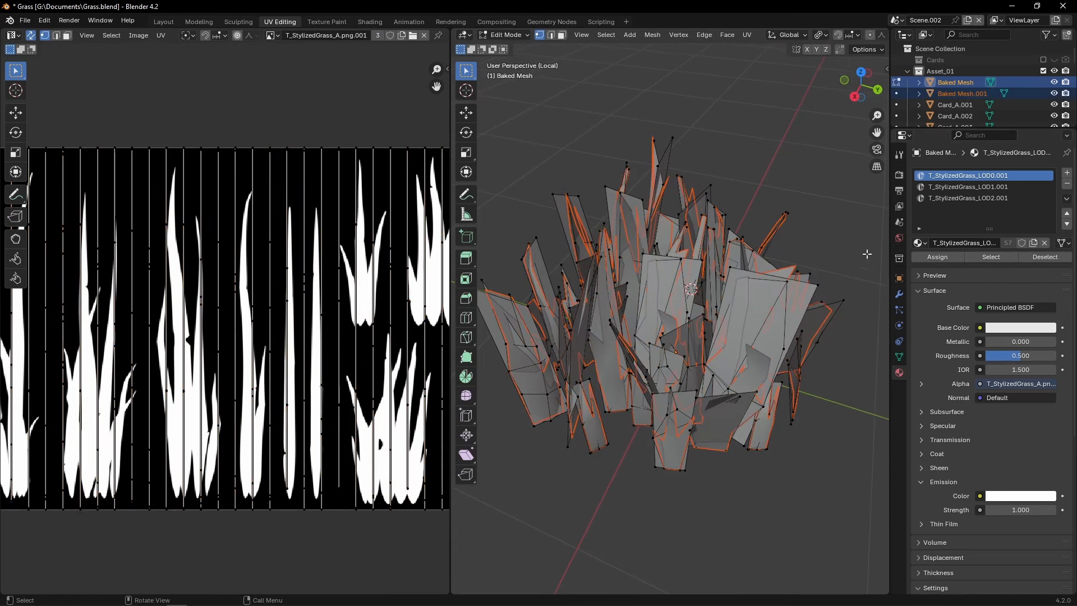
Separate the faces of Baked Mesh that use T_StylizedGrass_LOD1.001 into another object and return to Object Mode
click(975, 186)
click(990, 256)
key(p)
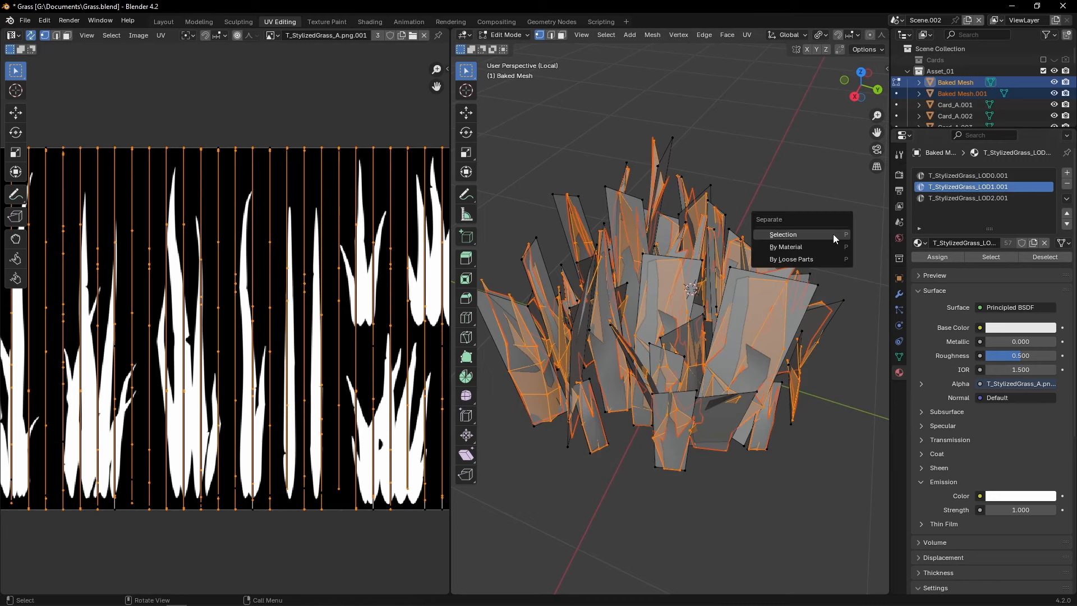
click(832, 234)
key(Tab)
Reduce Baked Mesh to a single material slot and assign T_StylizedGrass_LOD0 to it
click(962, 82)
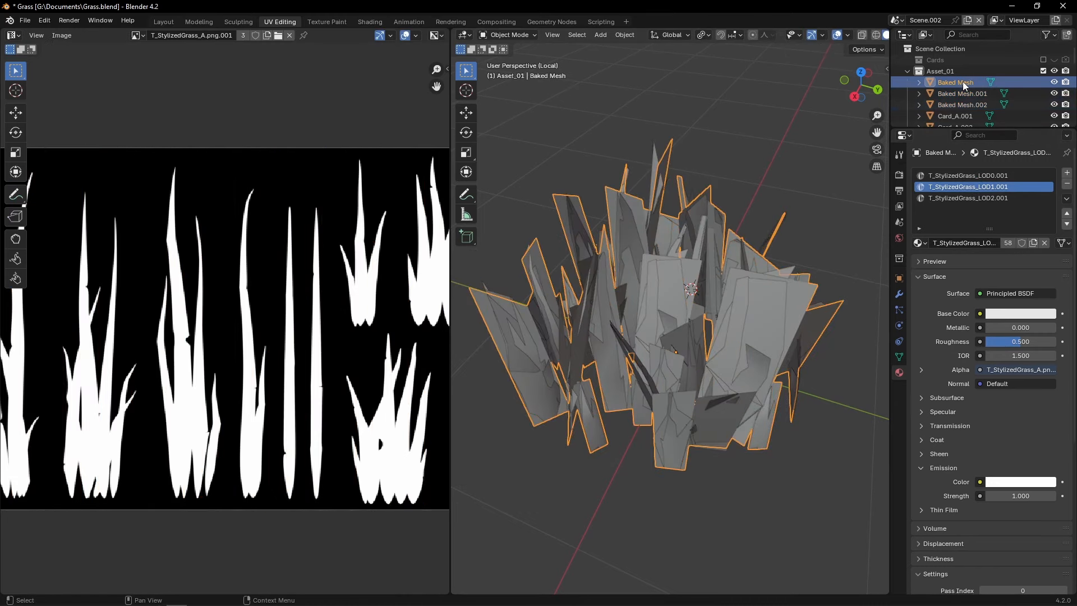
click(1066, 185)
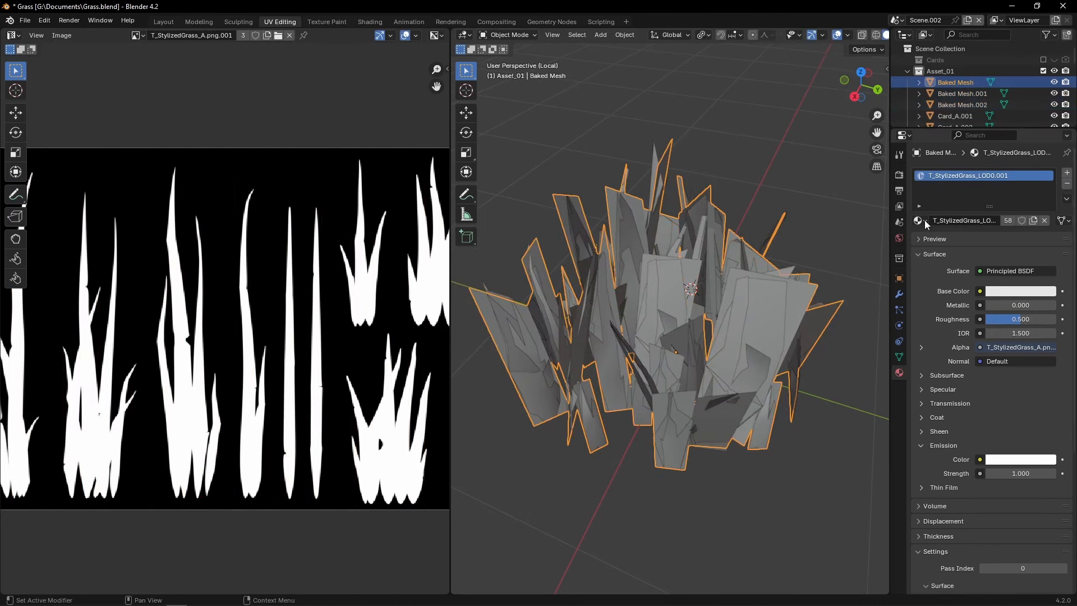
click(918, 221)
click(962, 248)
Remove the extra material slots from Baked Mesh.001 and assign T_StylizedGrass_LOD0 to the remaining one
click(982, 94)
click(1000, 188)
click(1066, 185)
click(1065, 184)
click(919, 220)
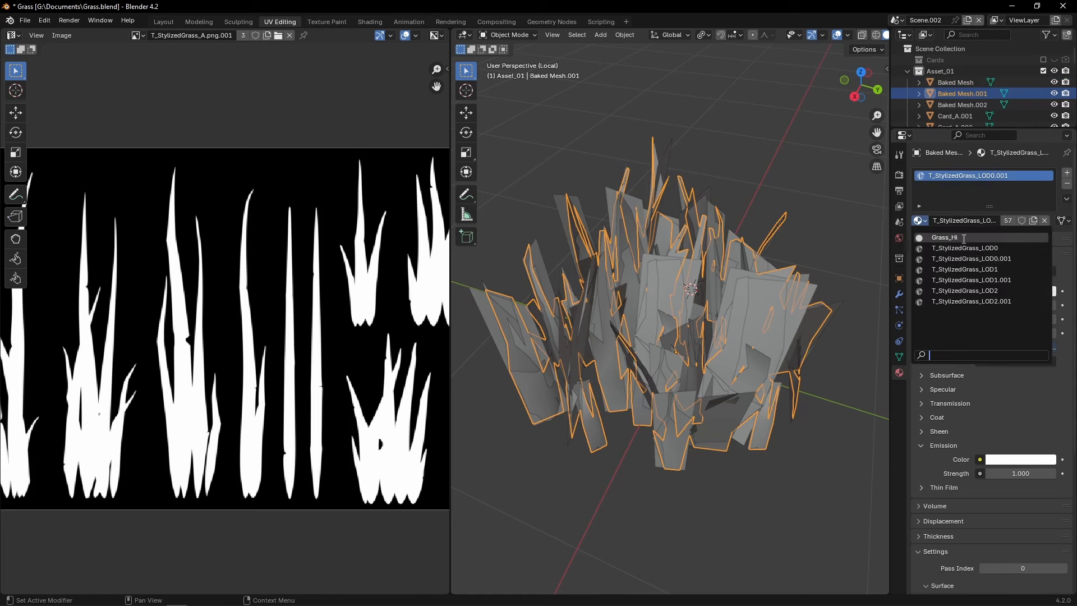
click(961, 248)
Remove the extra material slots from Baked Mesh.002 and replace the material in its remaining slot
click(963, 105)
click(1065, 184)
click(1066, 185)
click(919, 220)
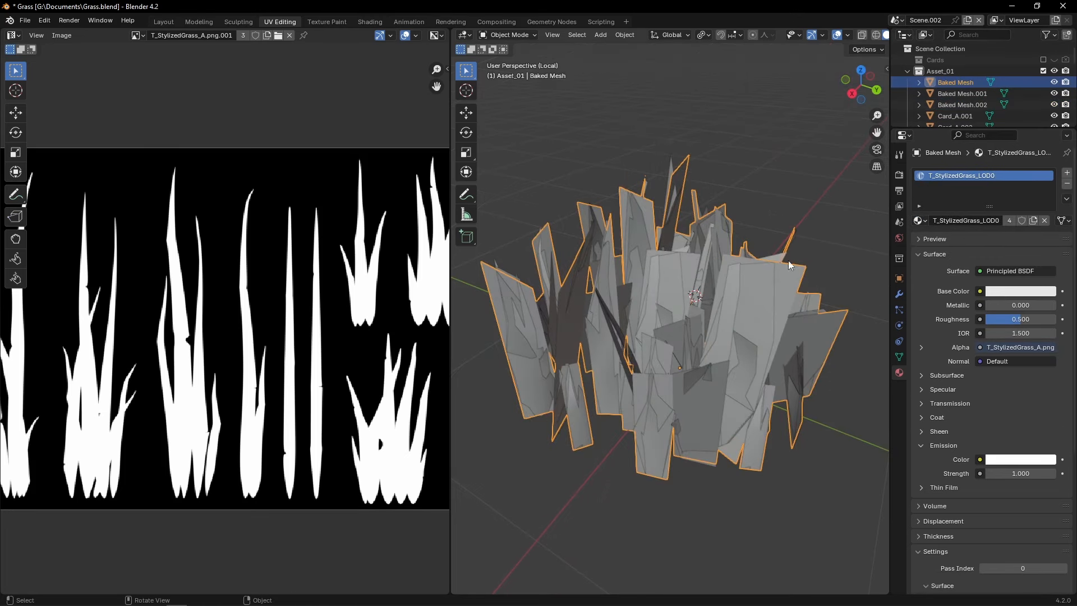
Open the file commands with Baked Mesh selected to export it
key(F4)
mouse_move(736, 363)
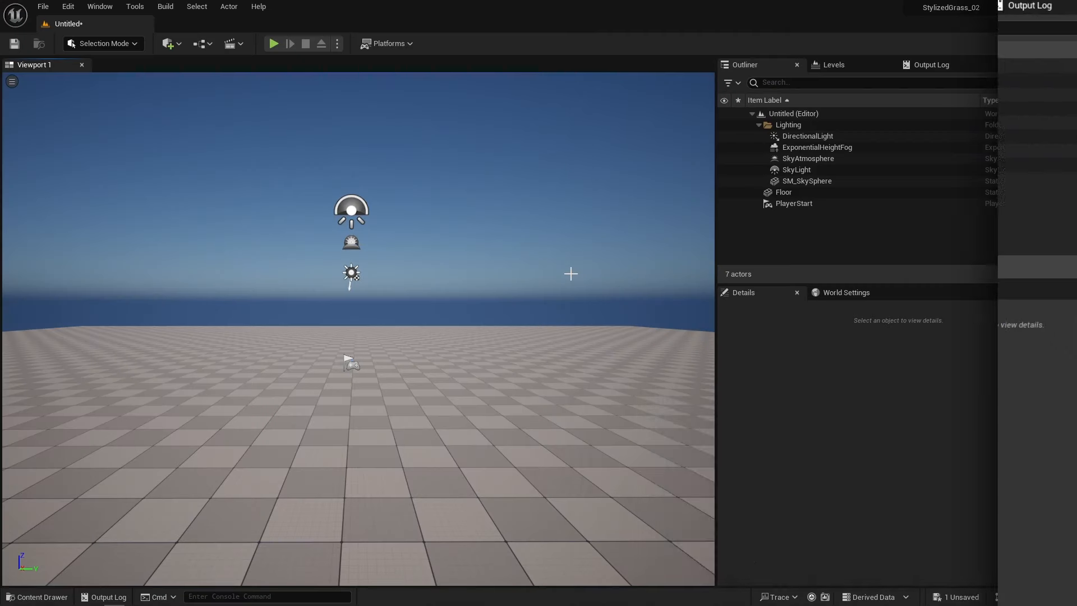
Switch to Unreal Editor and import SM_Grass_01_LOD0 into Meshes with Do Not Search, Do Not Create Material and texture import disabled
key(ctrl+space)
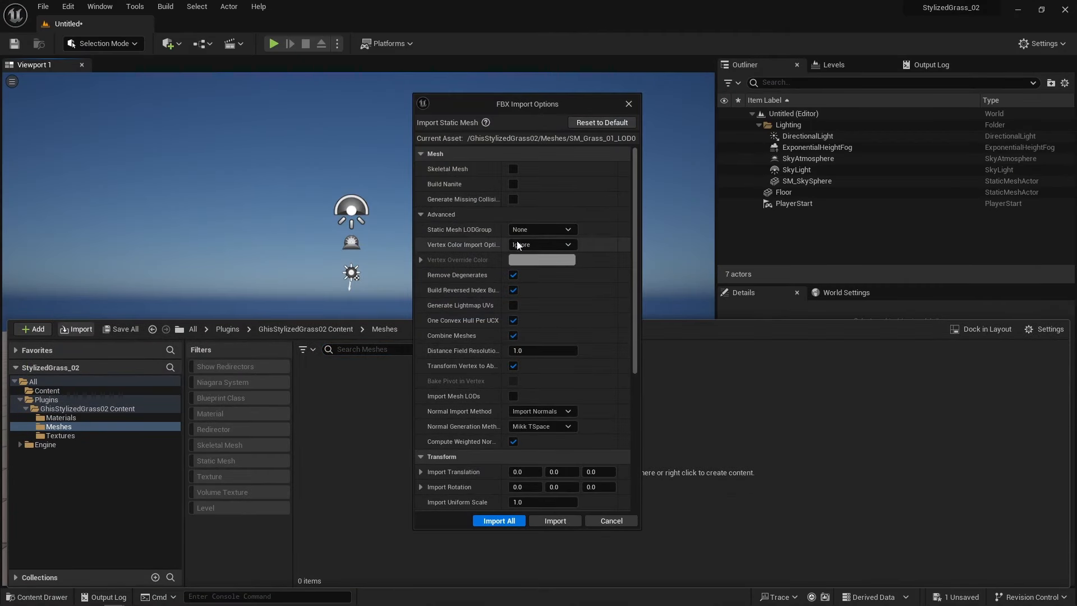
scroll(513, 339, down, 8)
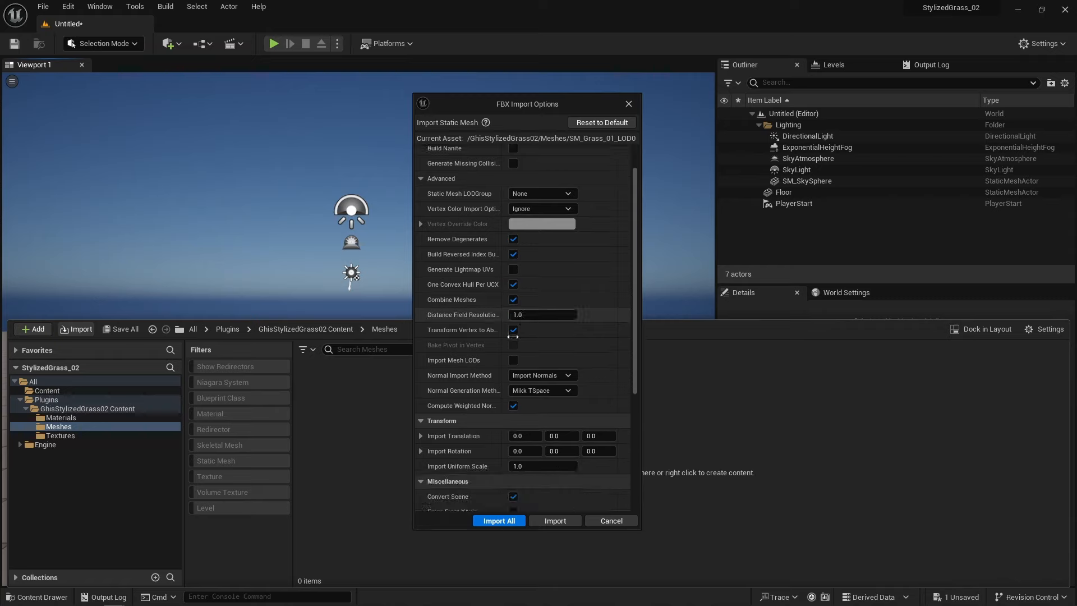
click(553, 389)
click(556, 396)
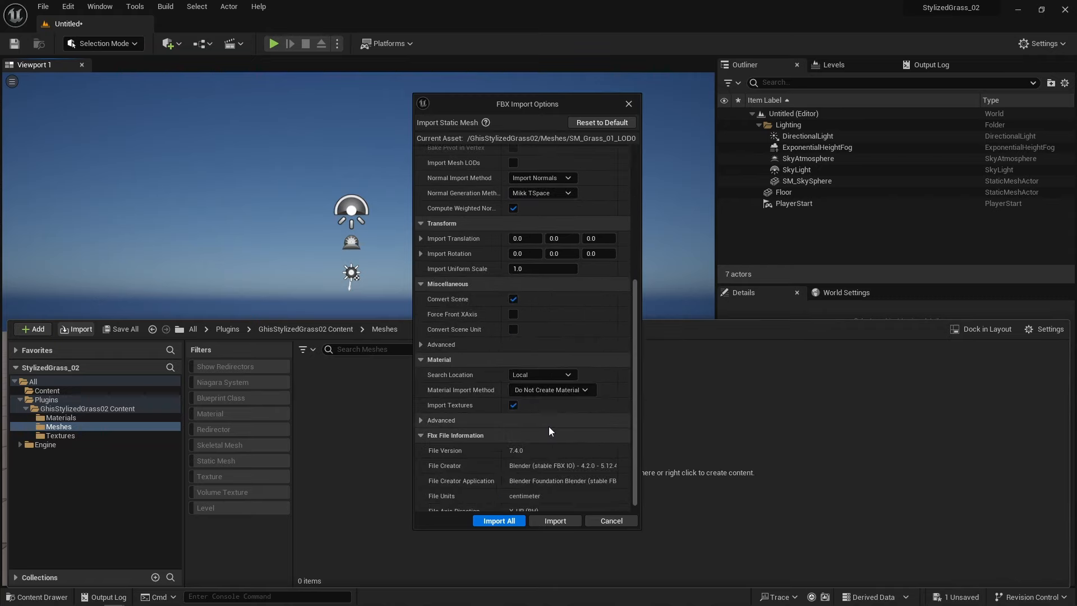
click(541, 374)
click(534, 431)
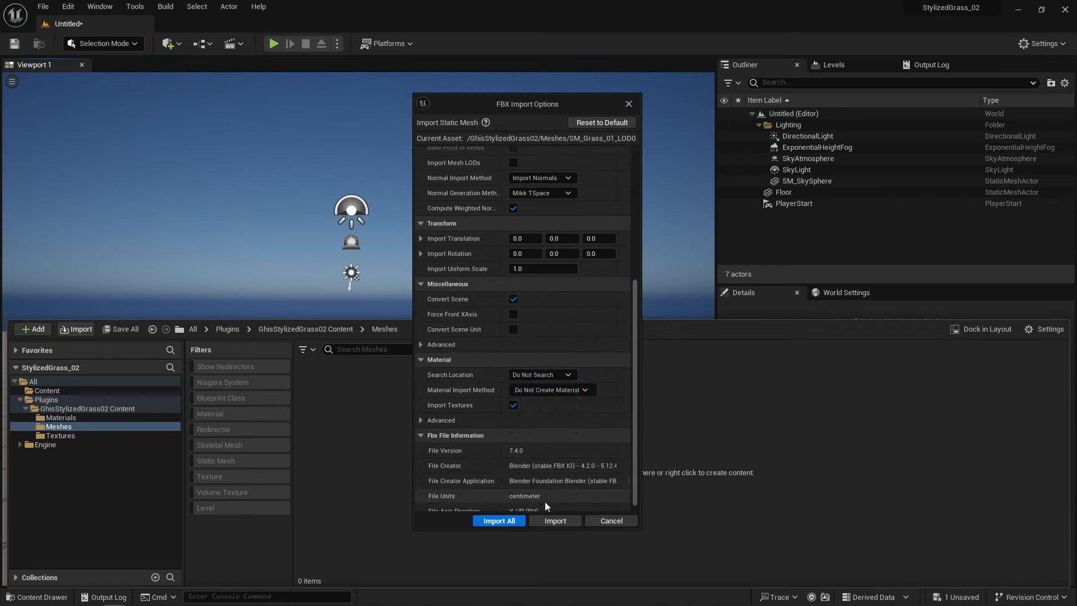
click(513, 405)
click(543, 519)
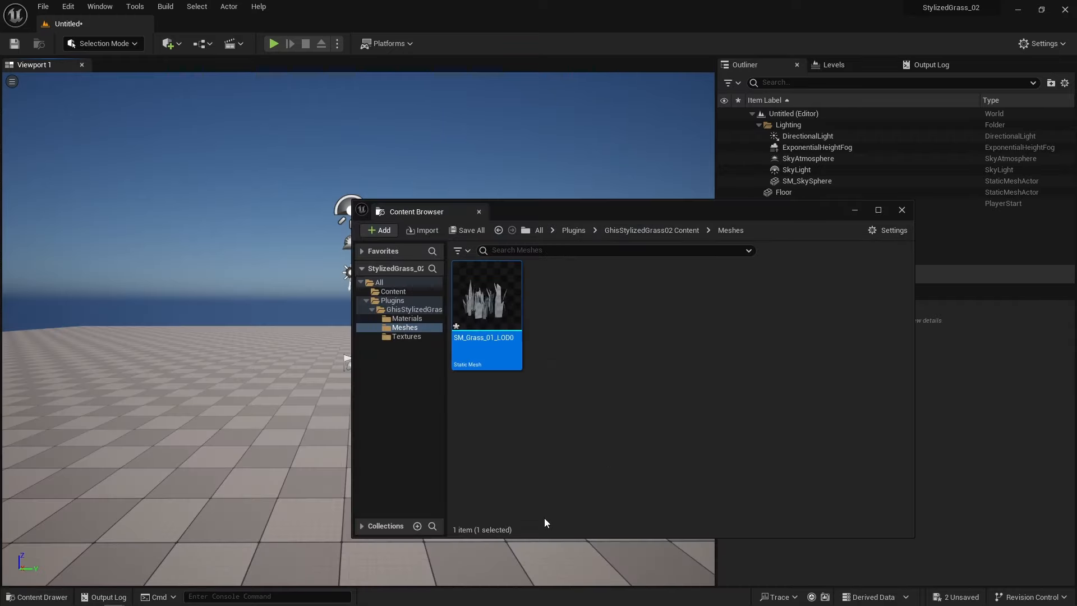
Import SM_Grass_01_LOD1.fbx from the Video folder in Documents as LOD 1 of the grass static mesh
right_click(511, 300)
mouse_move(669, 287)
mouse_move(729, 287)
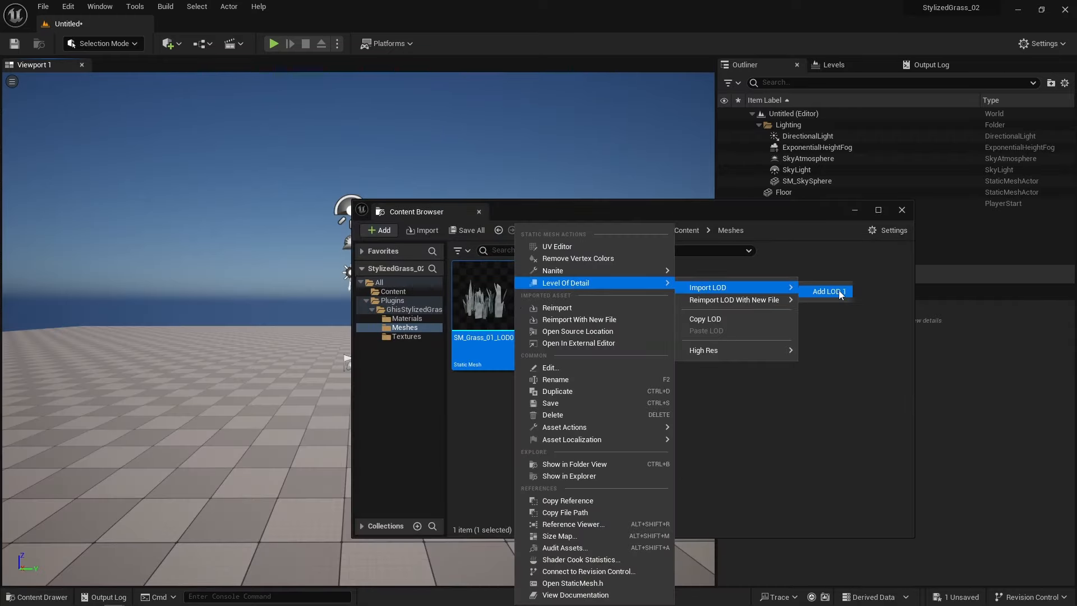
click(839, 290)
click(71, 107)
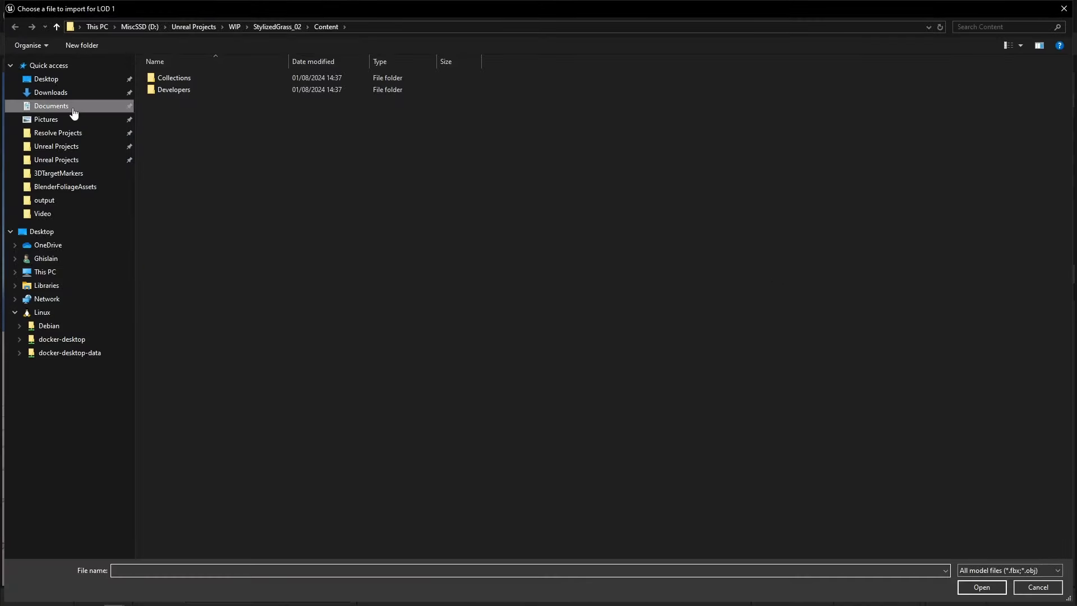
double_click(207, 242)
double_click(288, 119)
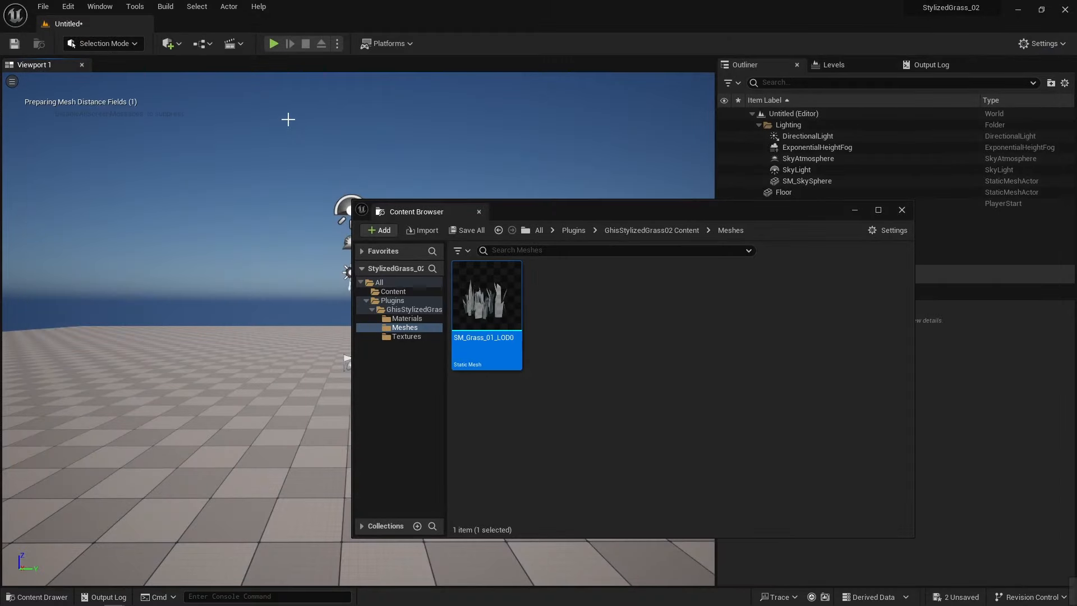
Import SM_Grass_01_LOD2.fbx as LOD 2 of the grass static mesh
right_click(492, 293)
mouse_move(563, 283)
mouse_move(688, 287)
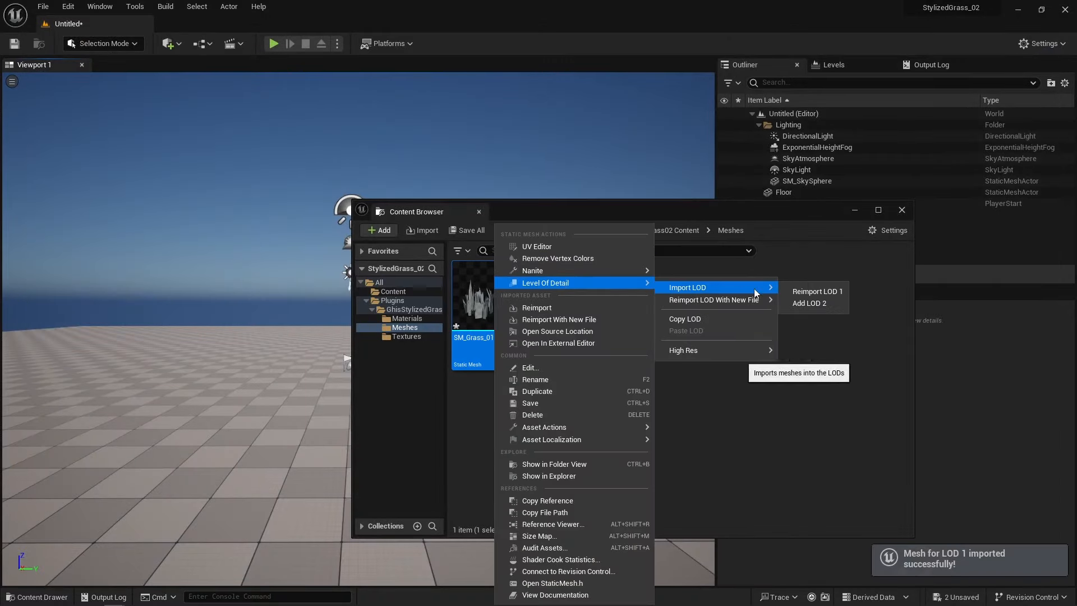
click(823, 301)
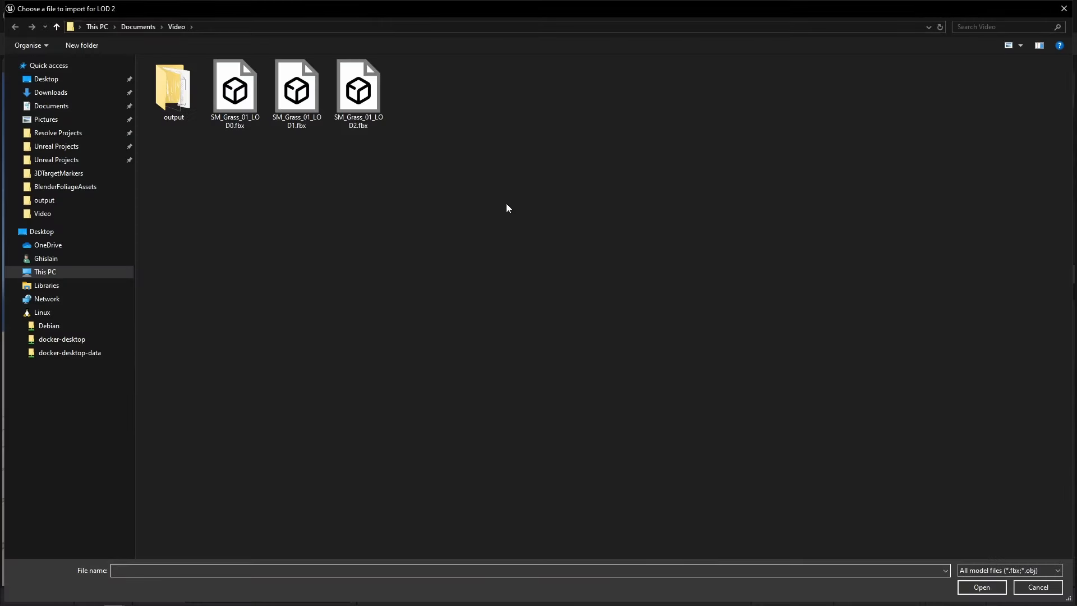
double_click(373, 96)
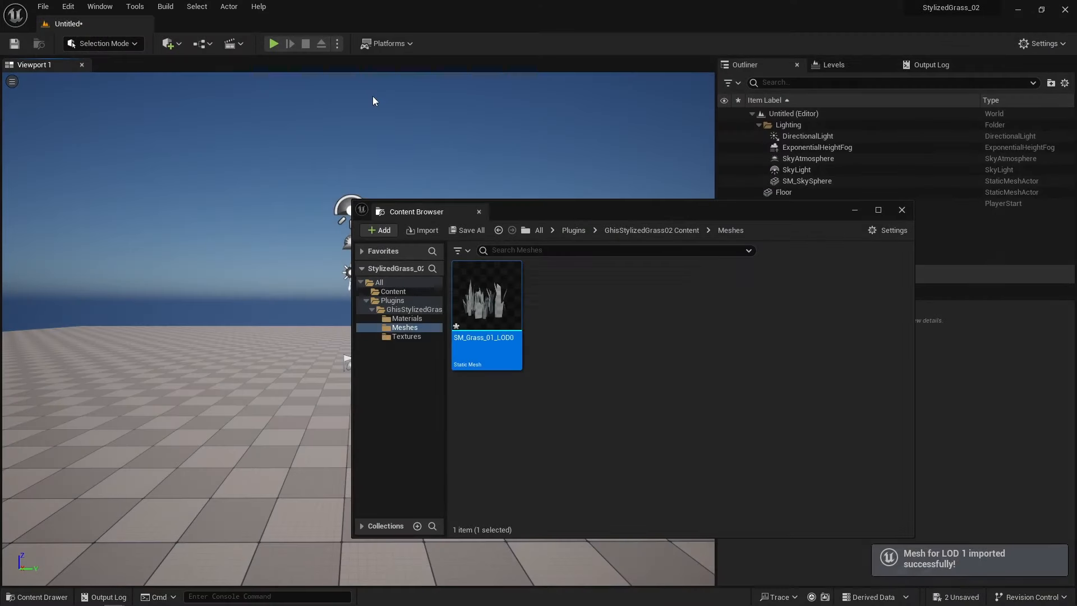
Open SM_Grass_01_LOD0 in the mesh editor and set the LOD 1 screen size to 0.1
double_click(486, 282)
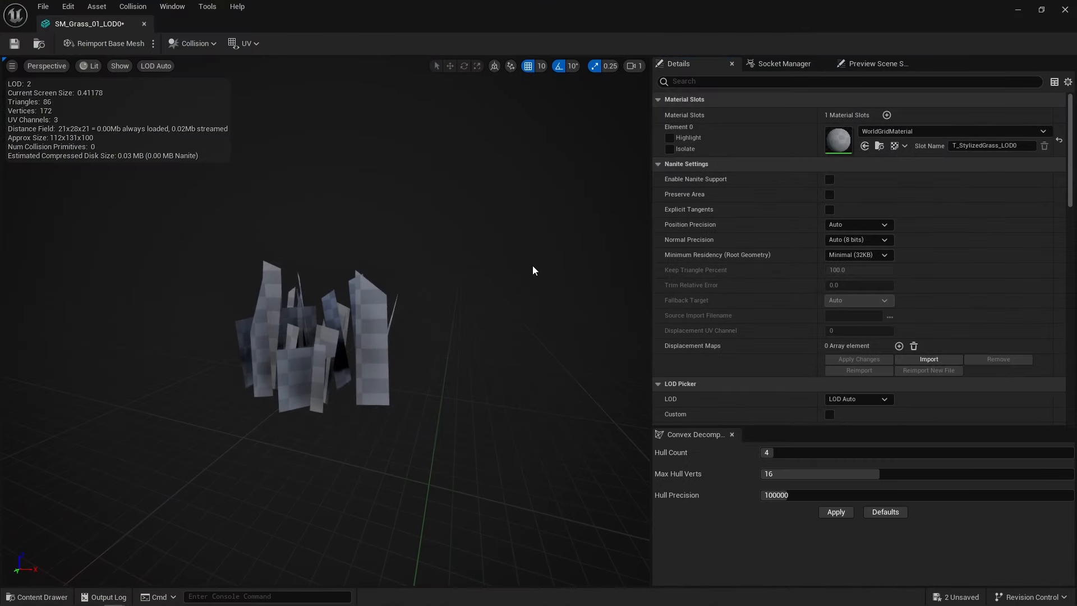
scroll(853, 302, down, 10)
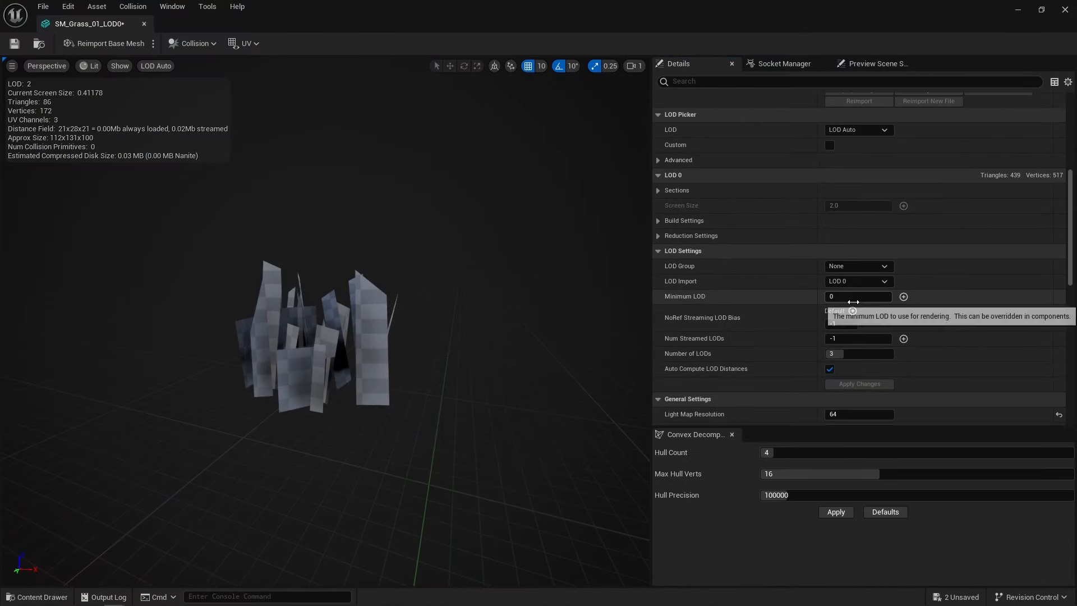
scroll(858, 359, up, 5)
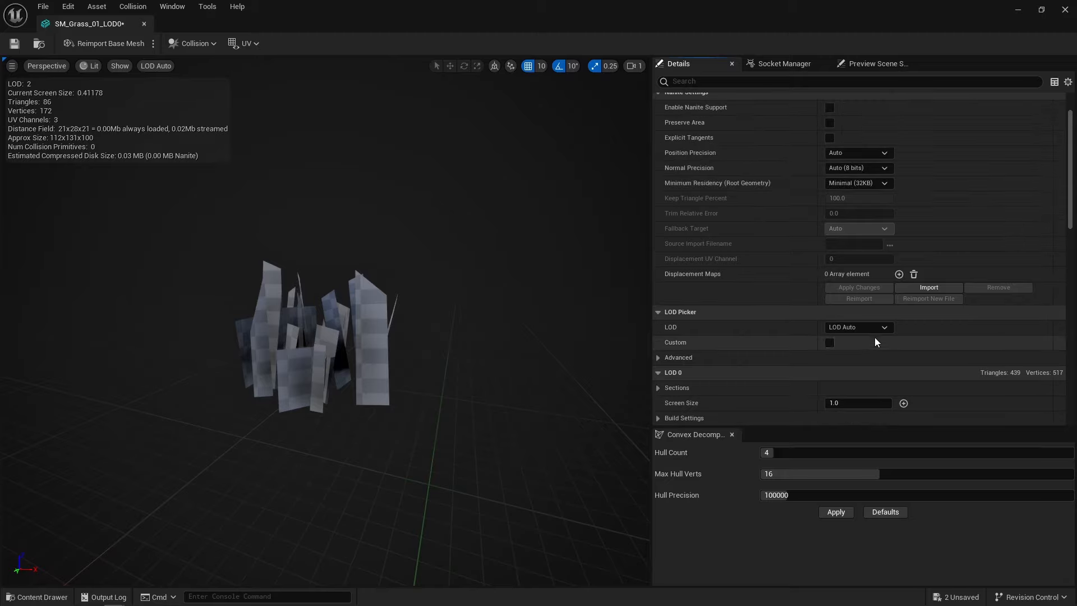
click(859, 326)
click(853, 365)
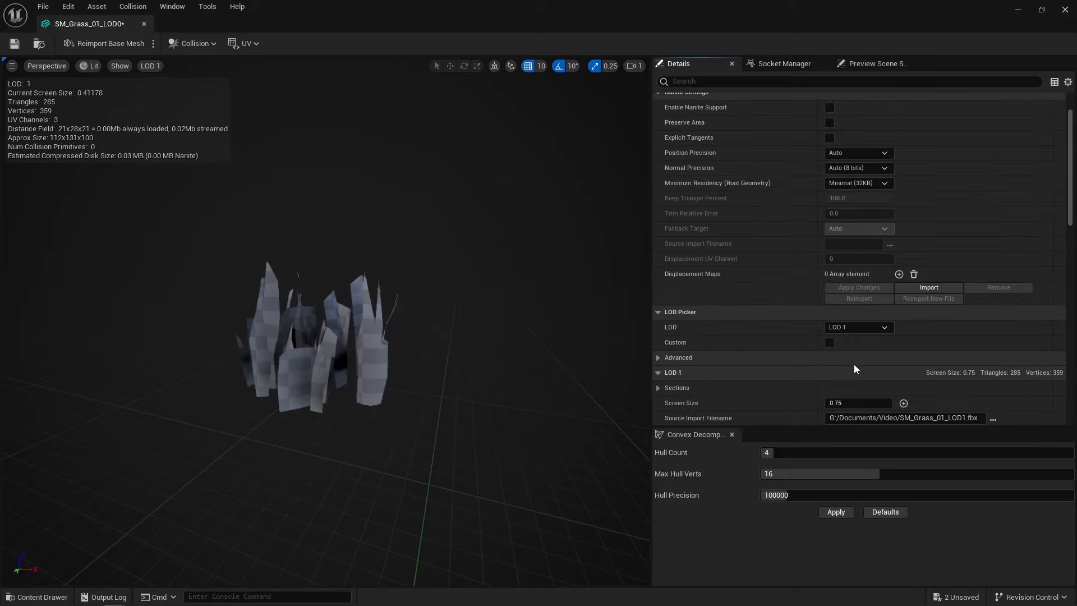
click(854, 401)
text(0.1)
key(Return)
Set the LOD 2 screen size of the grass mesh to 0.05
click(849, 328)
click(853, 378)
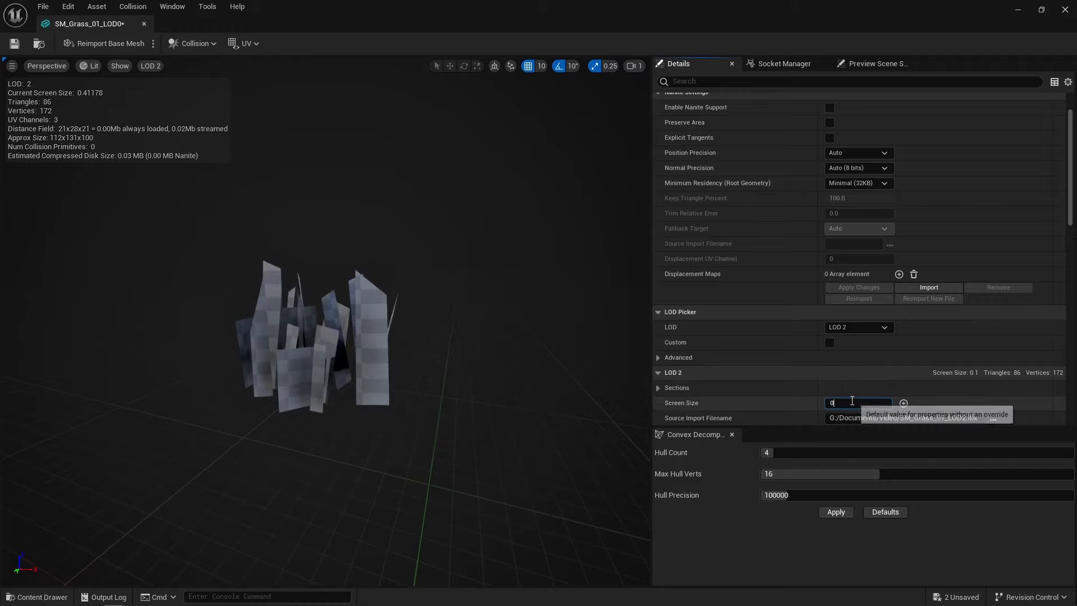
click(838, 402)
Return the preview to LOD Auto and check how the grass switches LODs at different camera distances
click(849, 329)
click(852, 341)
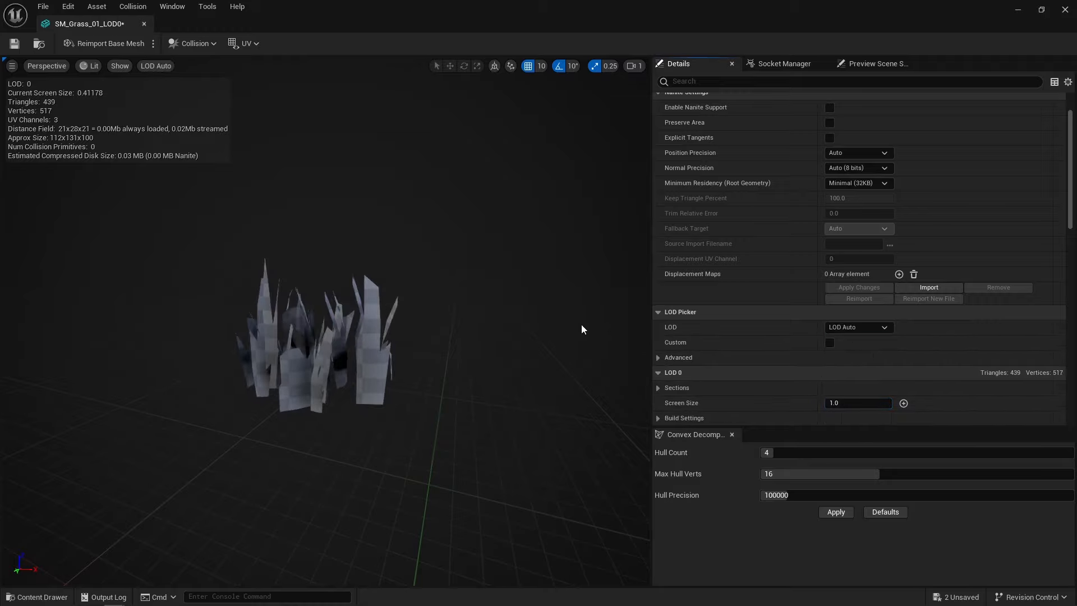
right_drag(326, 321, 327, 386)
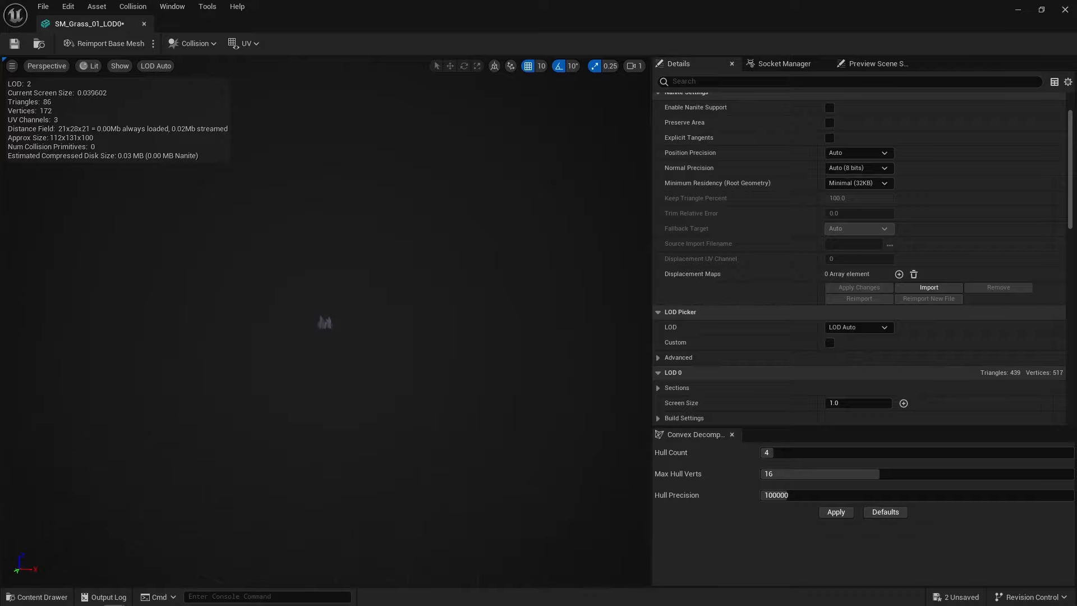
right_drag(326, 364, 327, 322)
right_drag(578, 370, 578, 330)
Rename the existing material slot M_Grass and add a second slot named M_Grass_Distant
scroll(880, 291, up, 3)
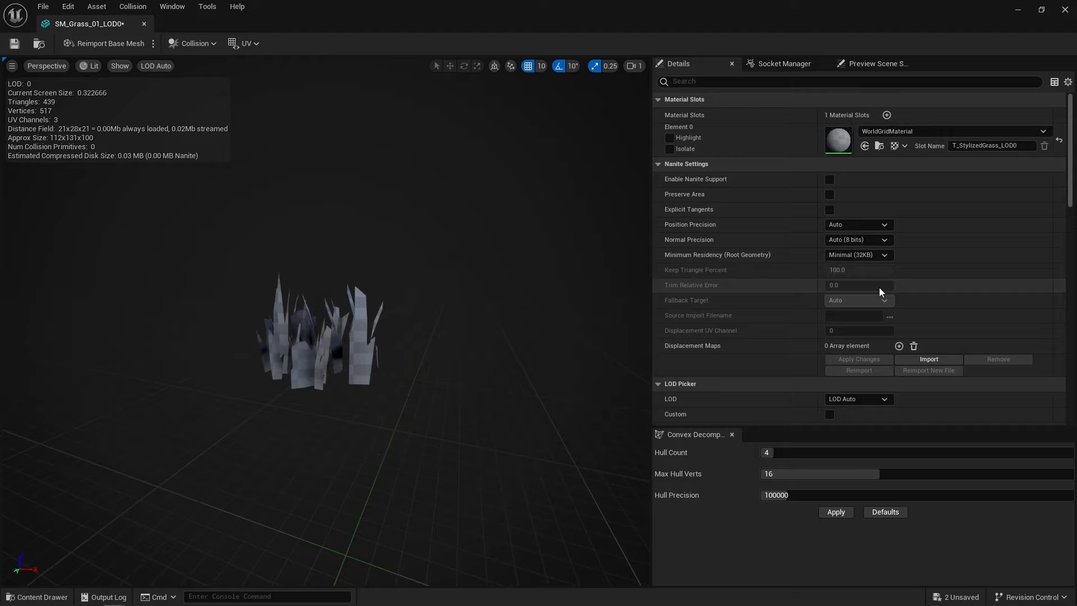
click(979, 146)
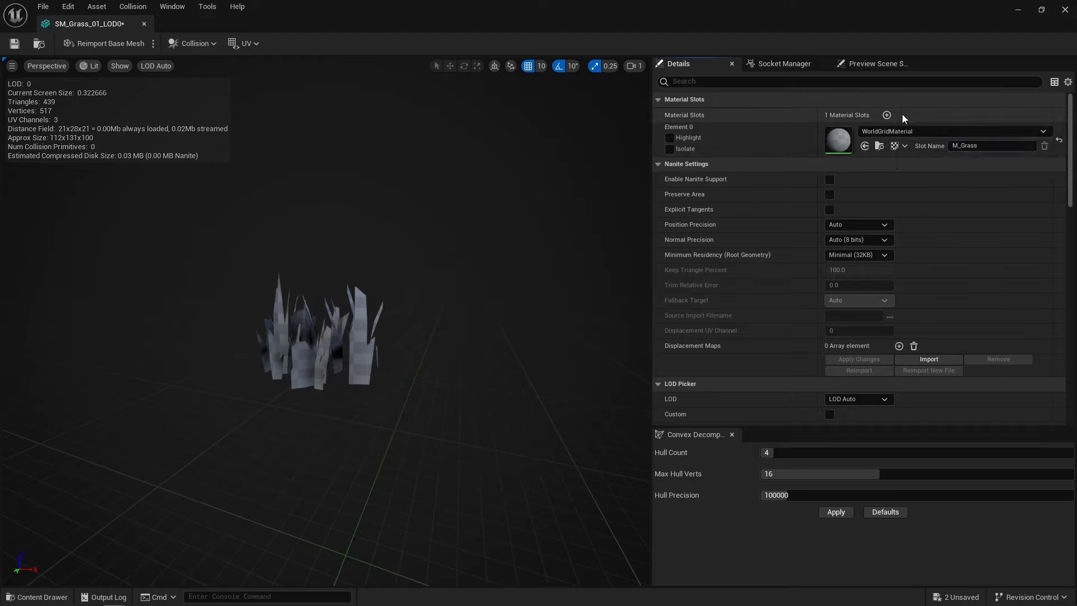
click(887, 115)
click(978, 179)
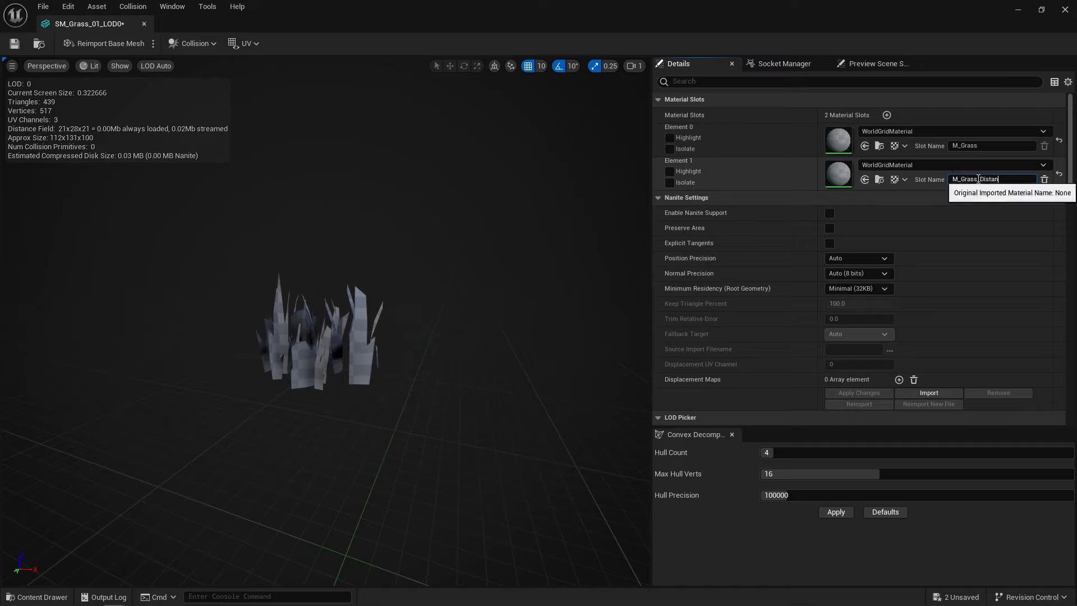
Assign the M_Grass_Distant material slot to Section 0 of LOD 2
scroll(956, 248, down, 5)
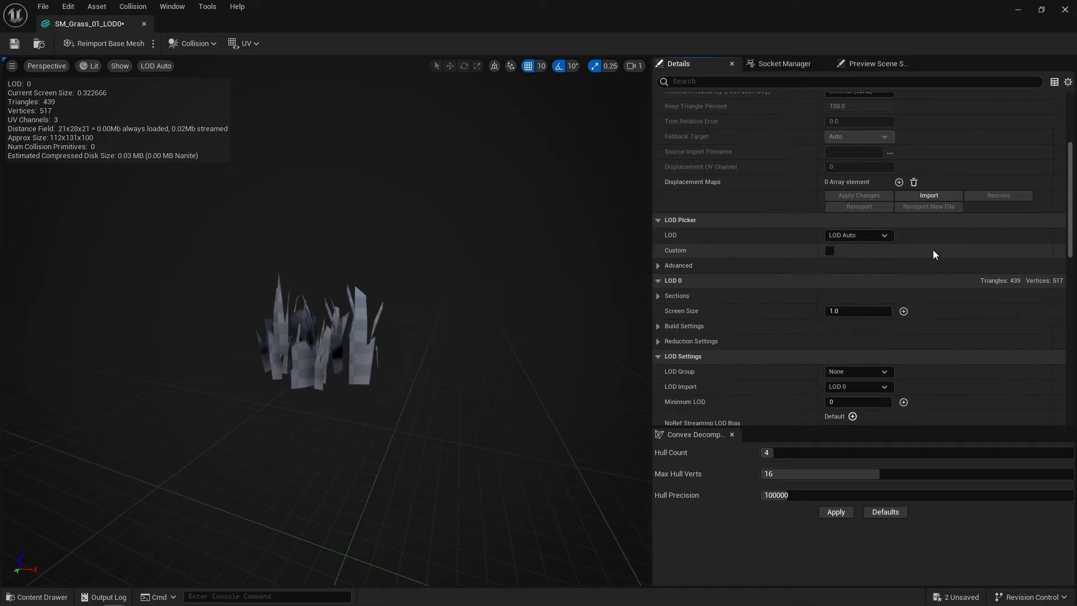
click(853, 235)
click(853, 286)
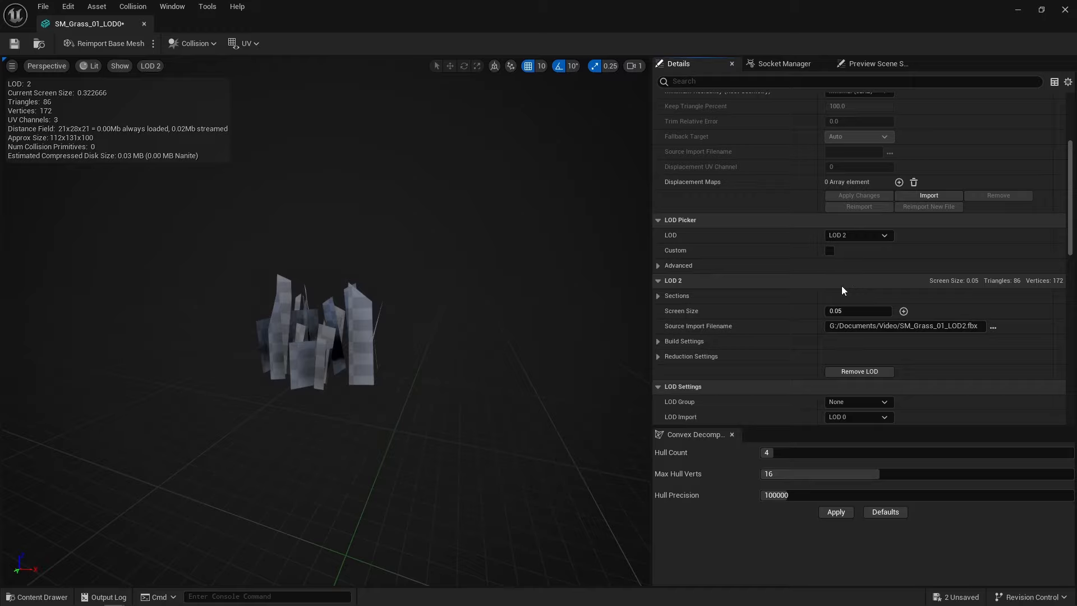
click(659, 296)
click(922, 324)
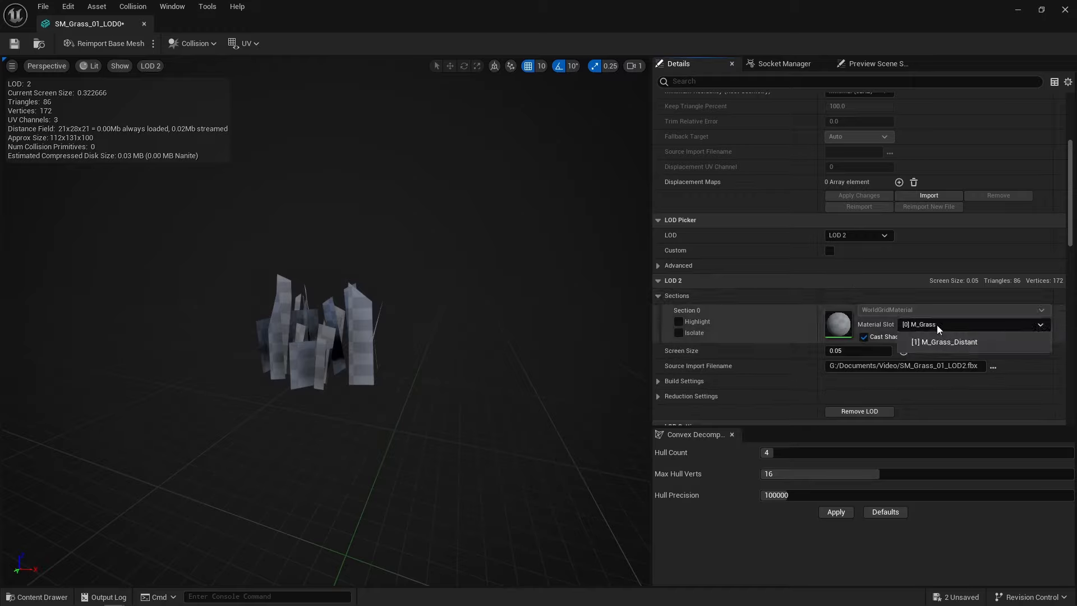
click(941, 343)
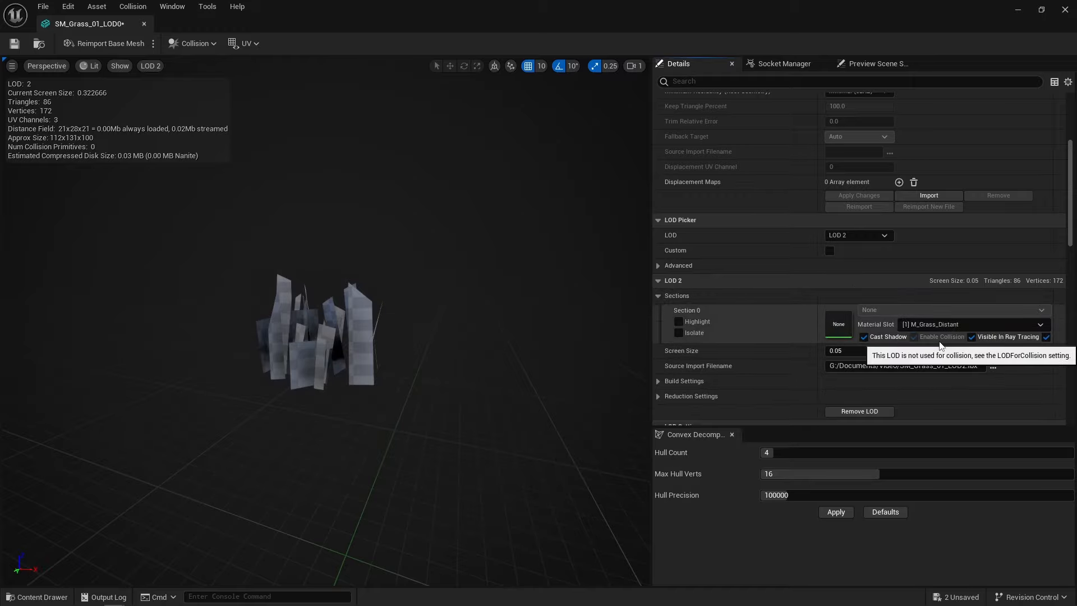
Switch the grass mesh's LOD picker to LOD 0 and disable collision on Section 0
click(859, 288)
click(844, 314)
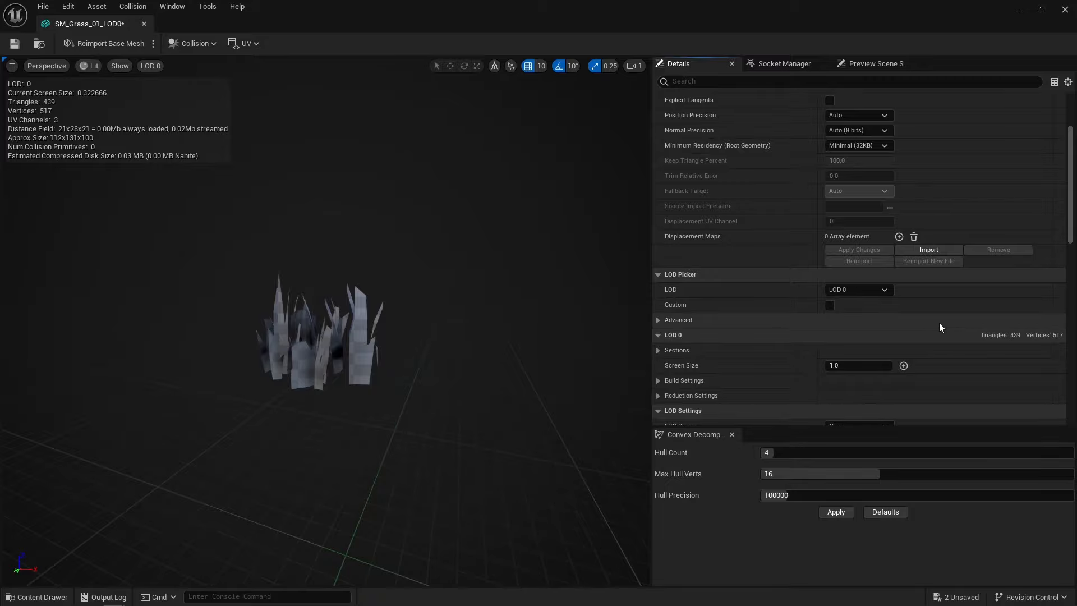
click(659, 332)
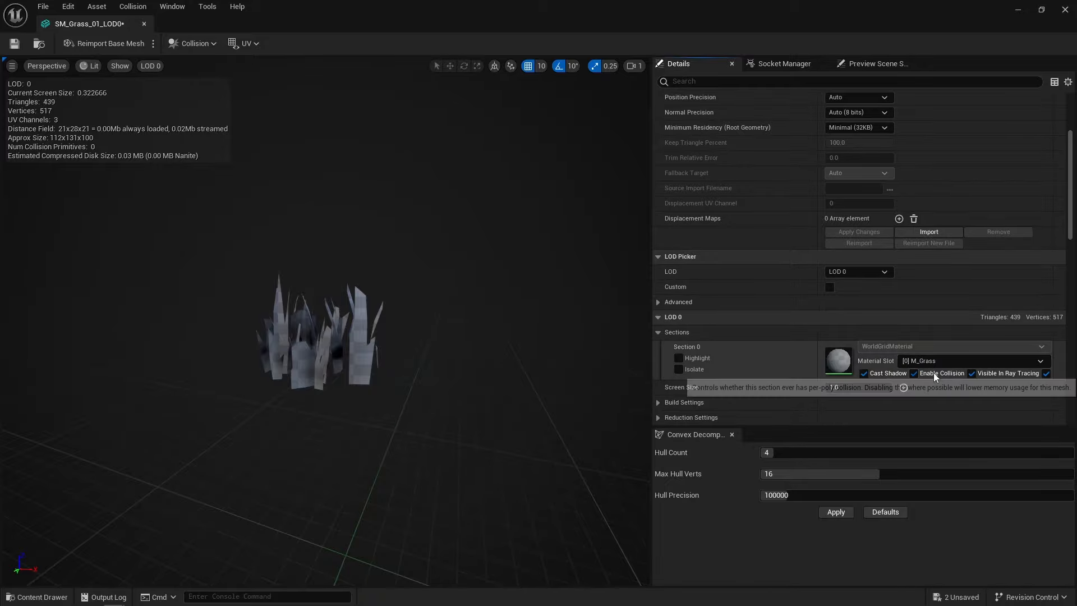
click(914, 374)
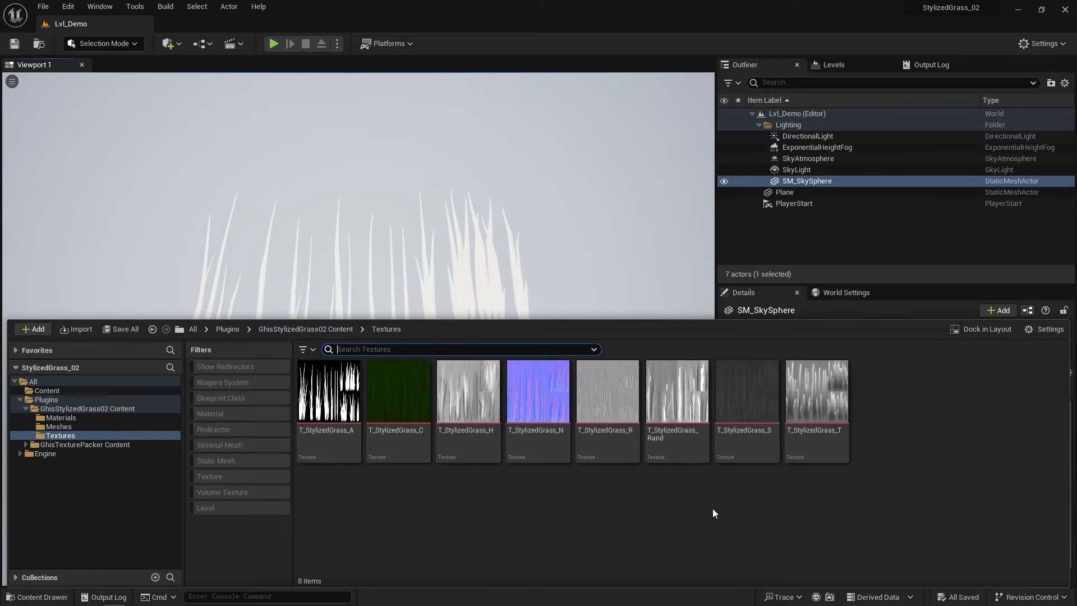
Pack T_StylizedGrass_H, T_StylizedGrass_R and T_StylizedGrass_S into one texture with Pack Grayscale Textures to RGBA
click(465, 415)
ctrl+click(607, 415)
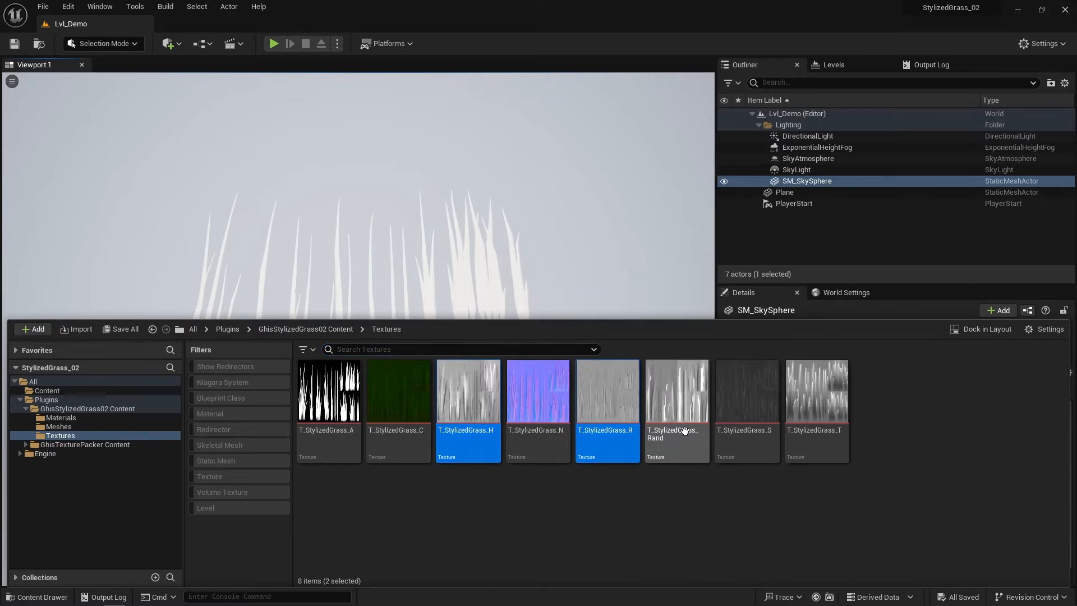
ctrl+click(775, 428)
right_click(774, 428)
mouse_move(900, 250)
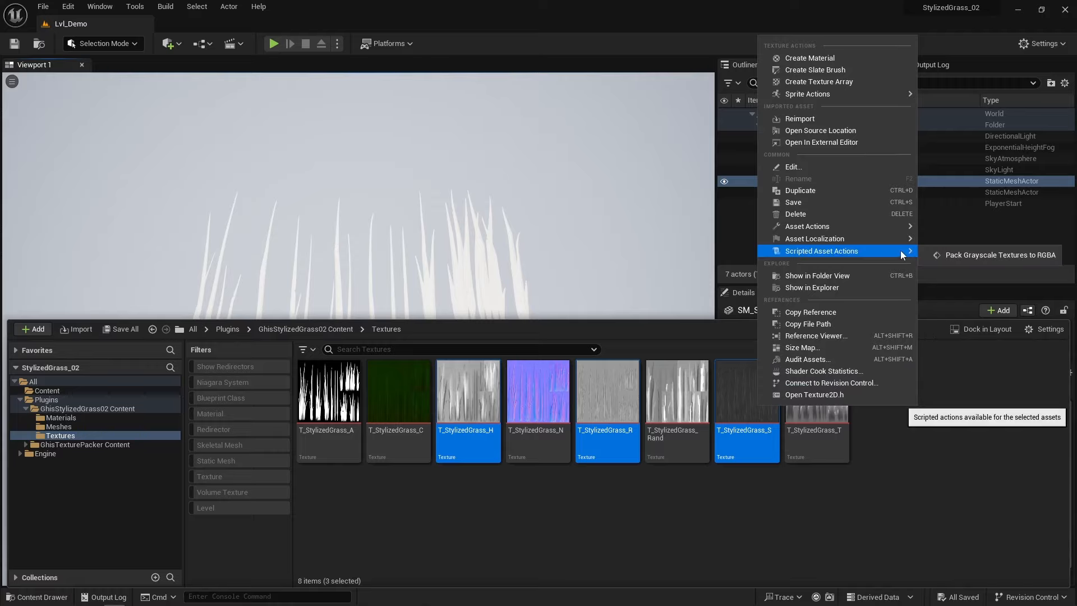
click(973, 254)
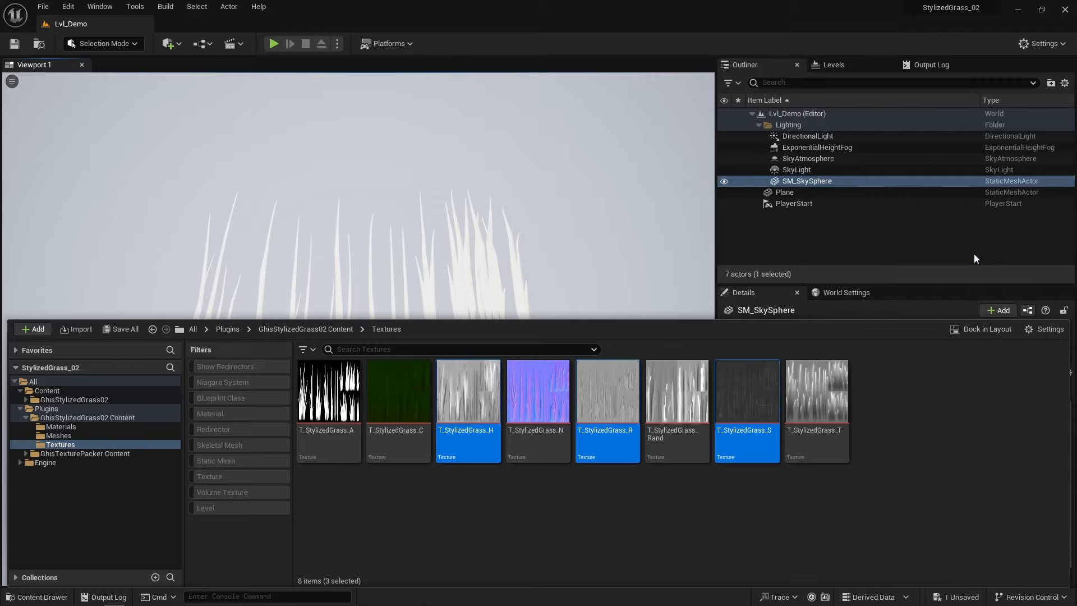
Find the packed texture in the Textures folder of Content/GhisStylizedGrass02 and open it for inspection
click(72, 399)
click(308, 394)
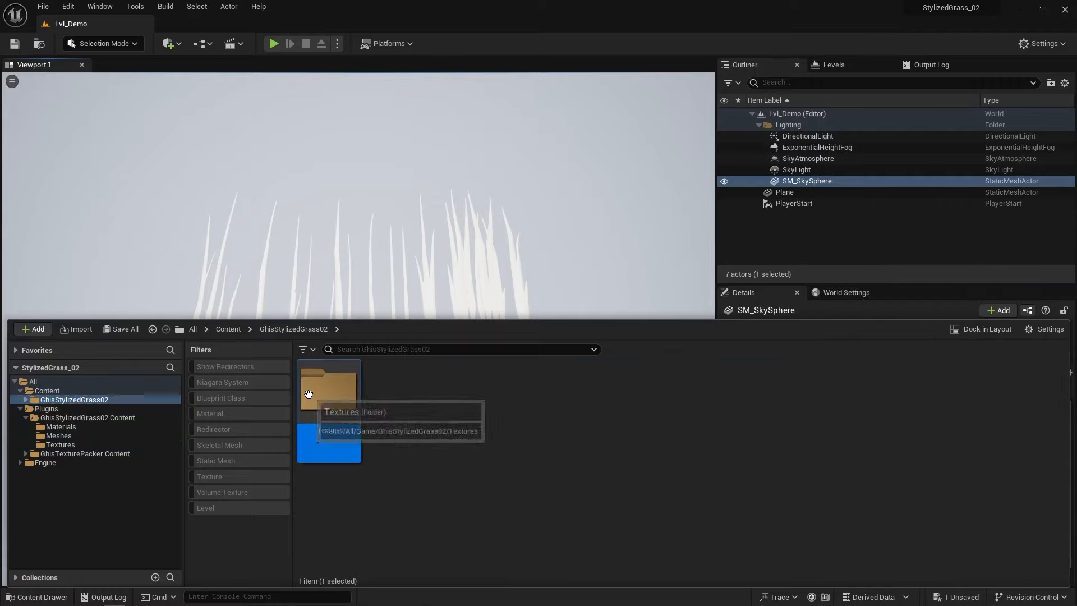
double_click(308, 394)
double_click(329, 398)
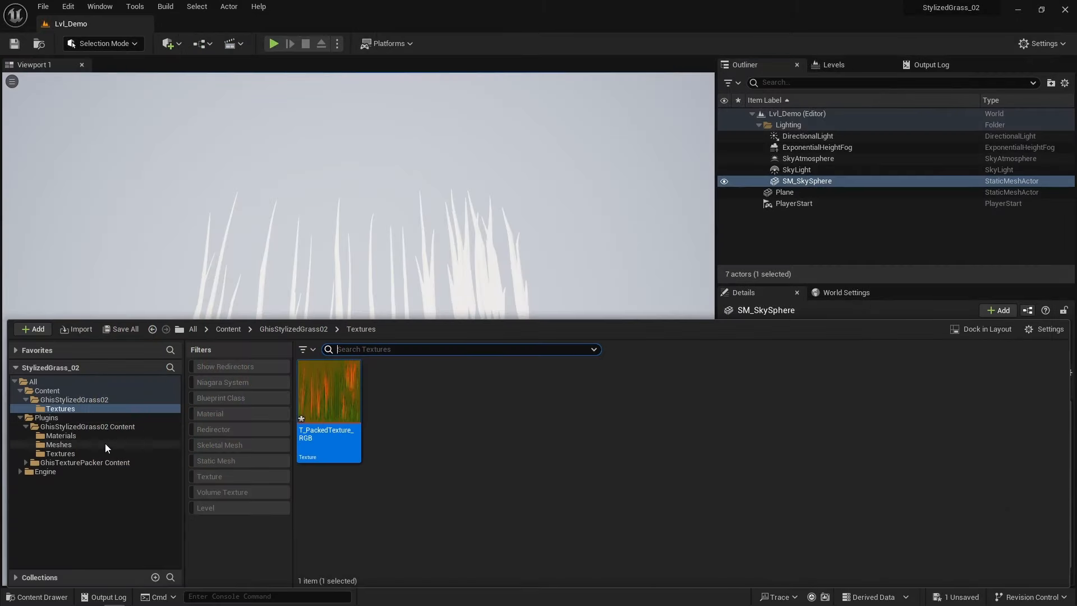
Return to the plugin's Textures folder and review the imported H, T, A and C grass textures
click(60, 453)
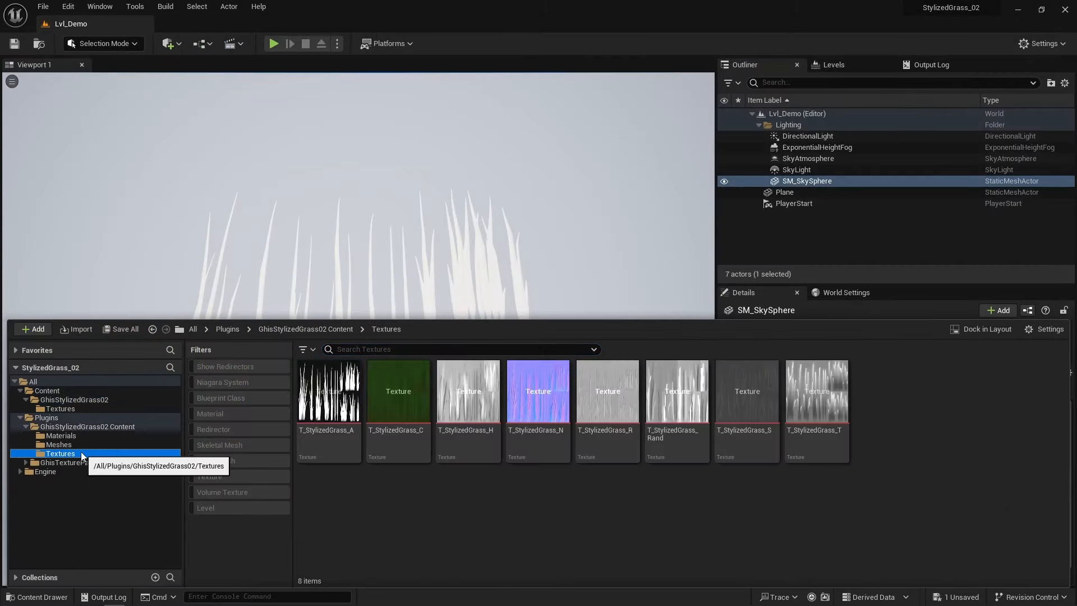
click(484, 432)
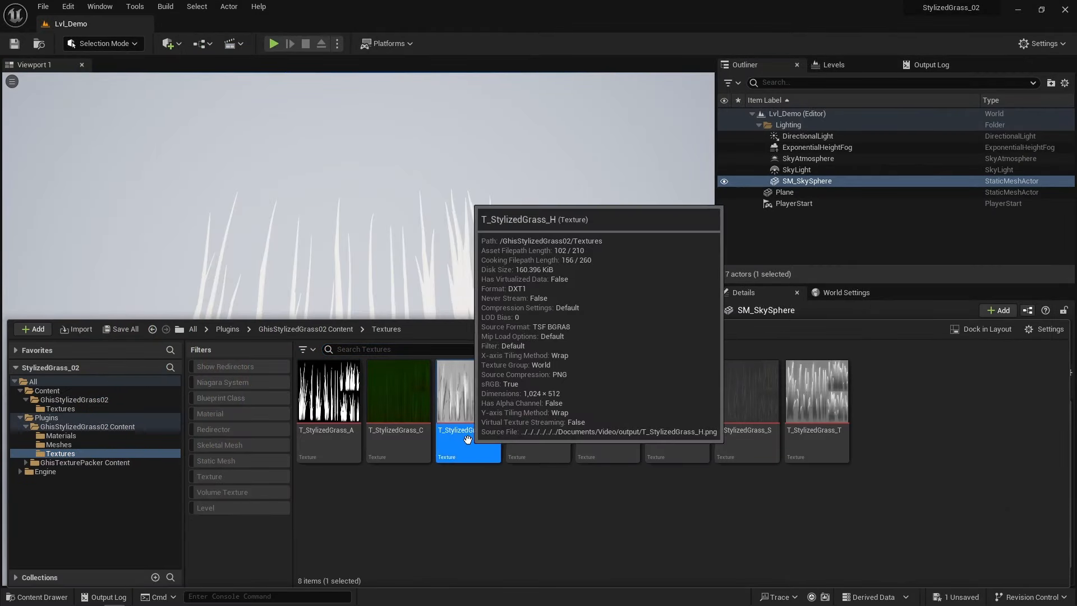
ctrl+click(808, 438)
click(812, 492)
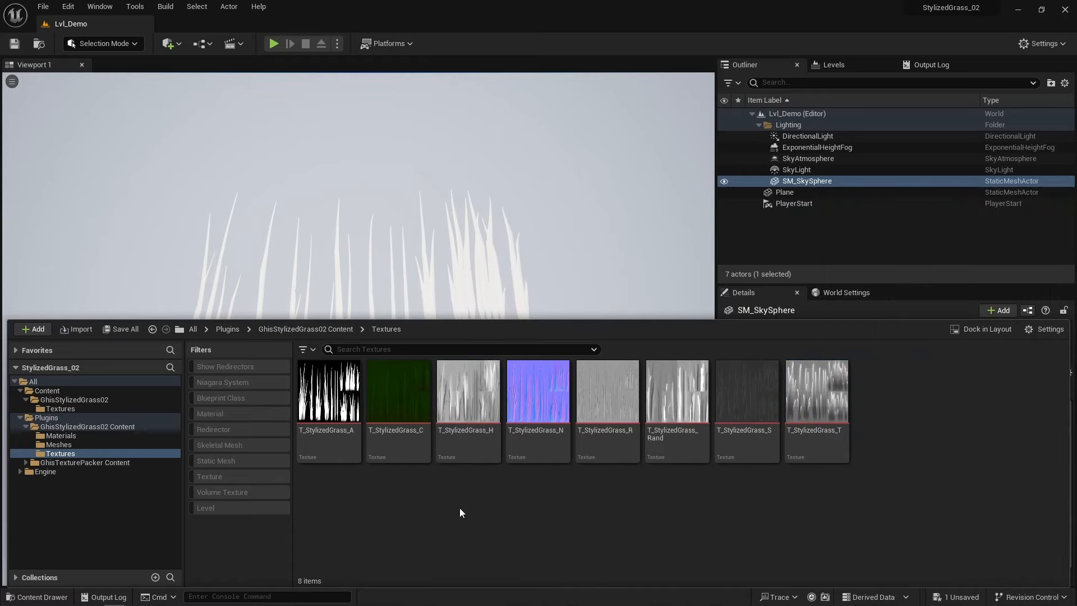
click(330, 432)
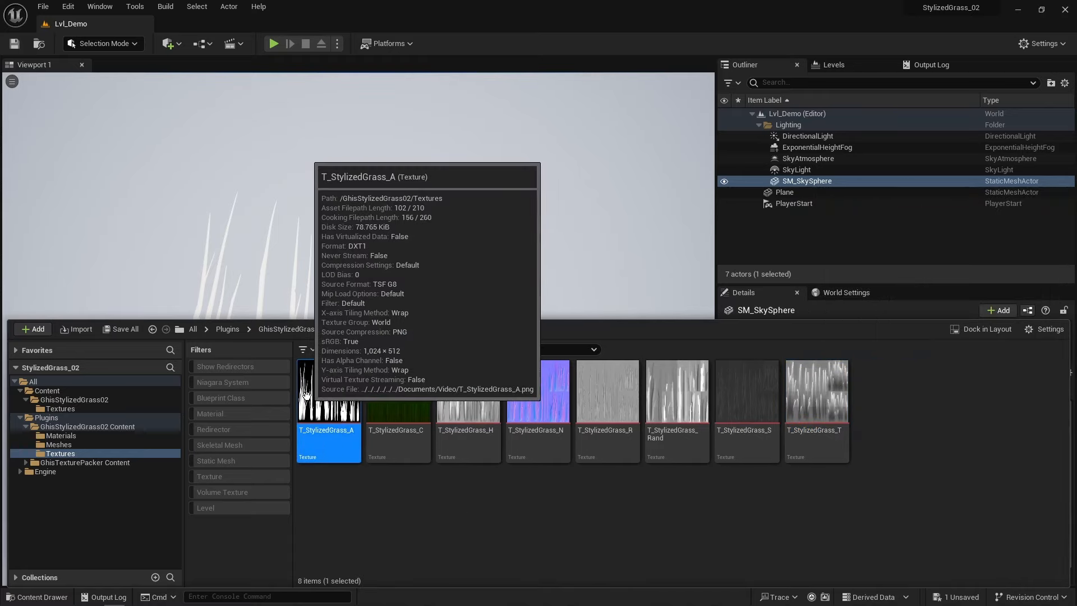
click(406, 416)
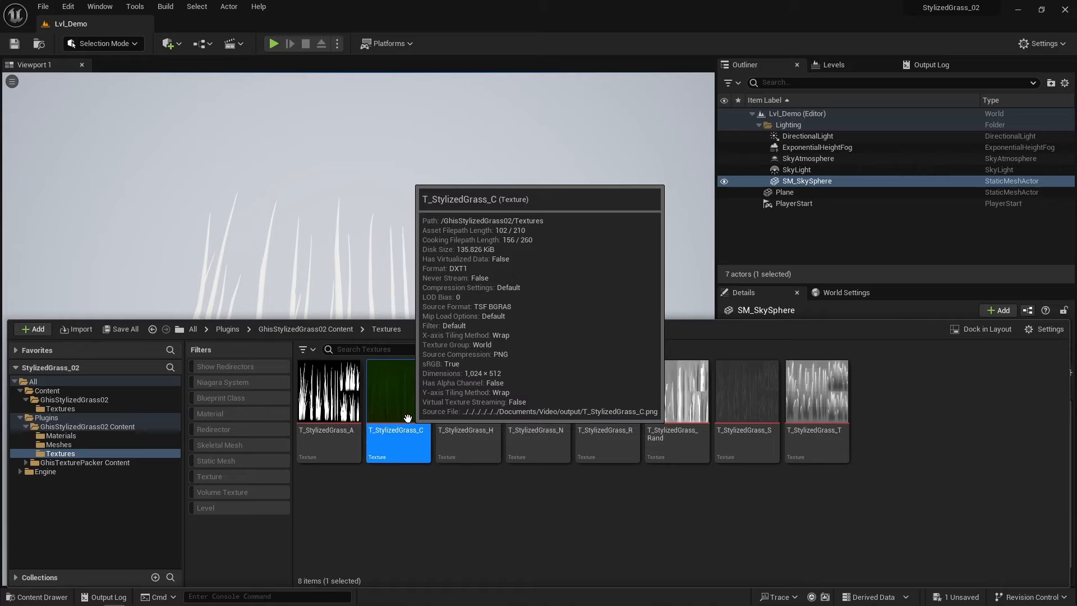
click(802, 477)
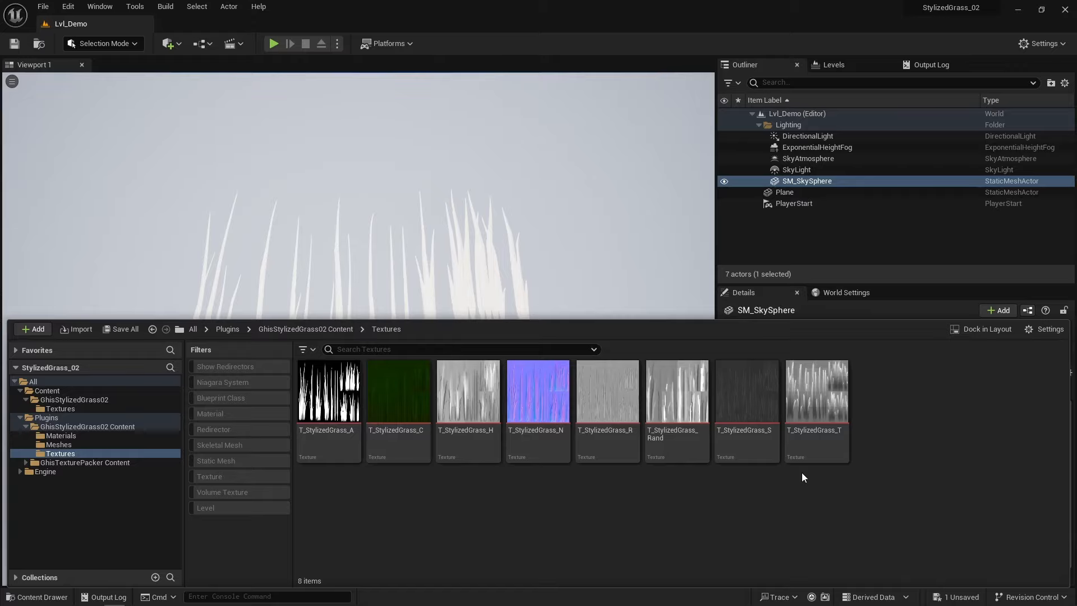
Turn off sRGB on the T_StylizedGrass_C texture and return to the texture assets
double_click(427, 403)
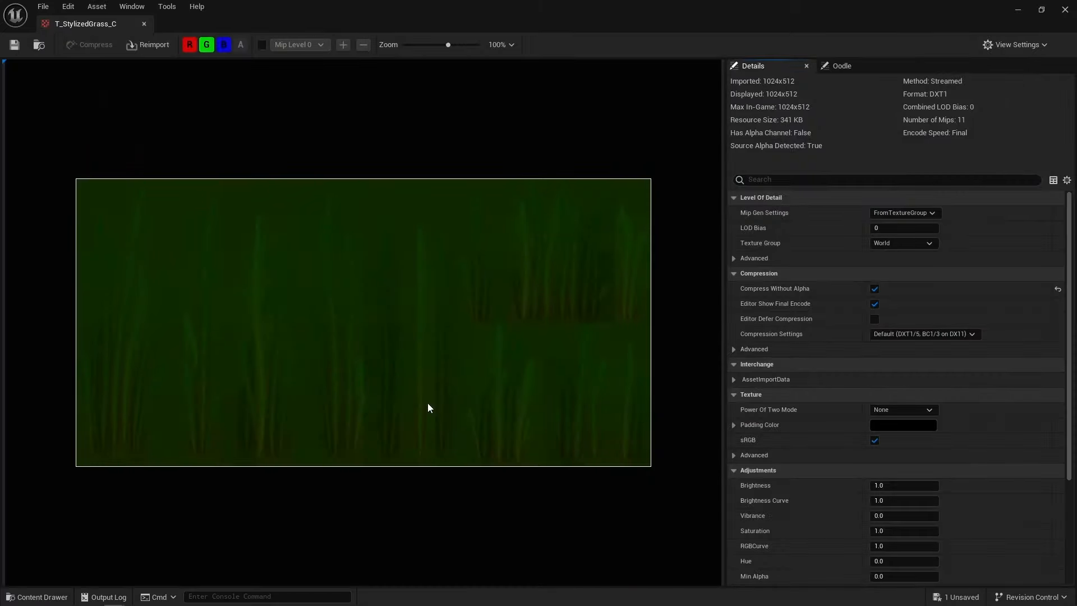
click(873, 439)
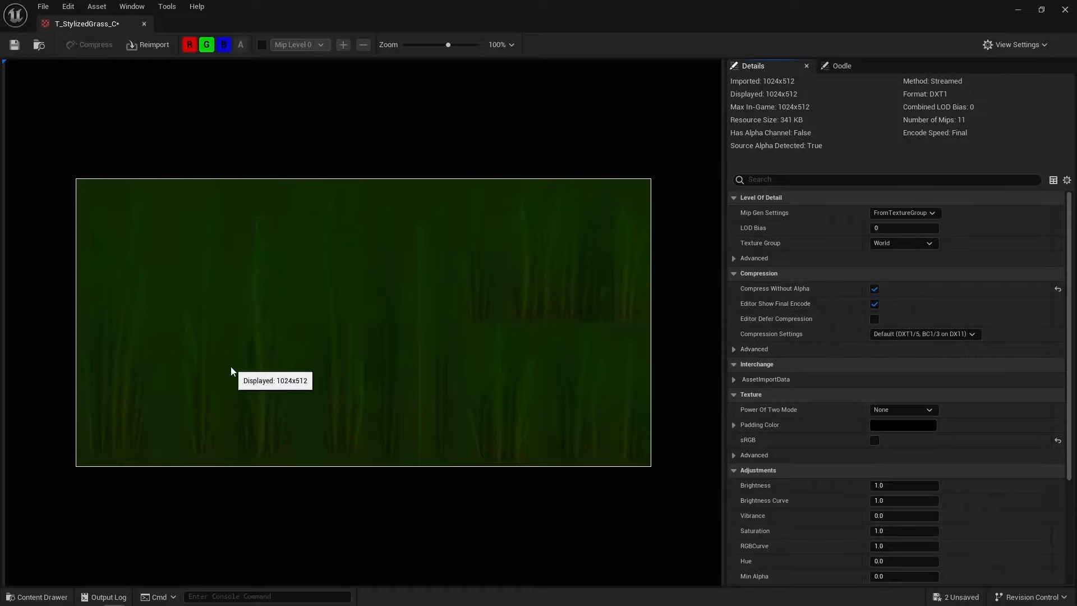
click(144, 23)
key(ctrl+space)
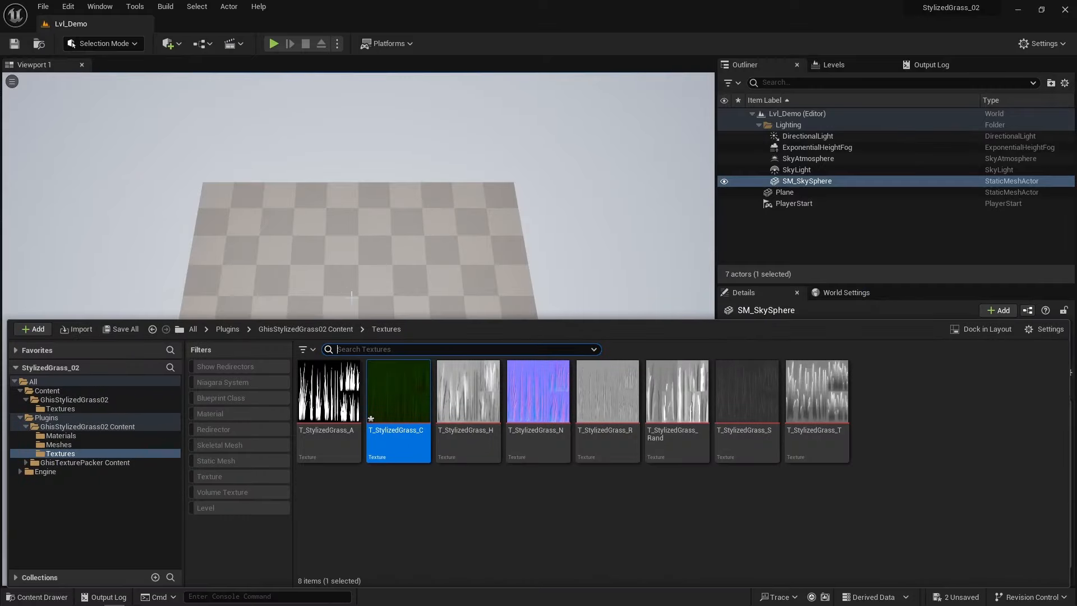
Set the compression of T_StylizedGrass_H to Grayscale (G8/16, RGB8 sRGB) and close the texture
double_click(465, 386)
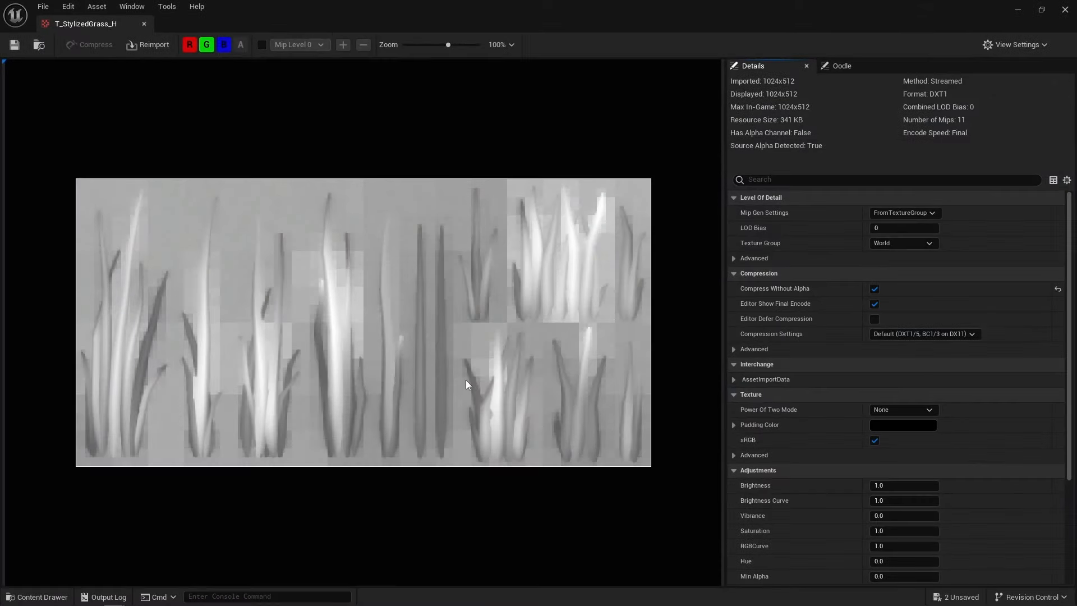
click(897, 334)
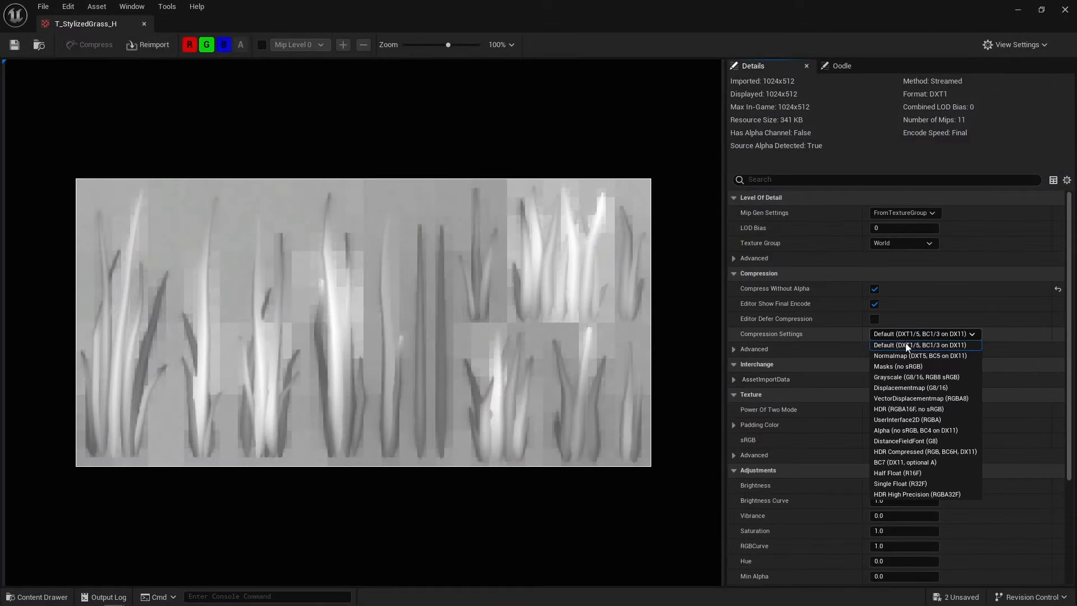
click(906, 377)
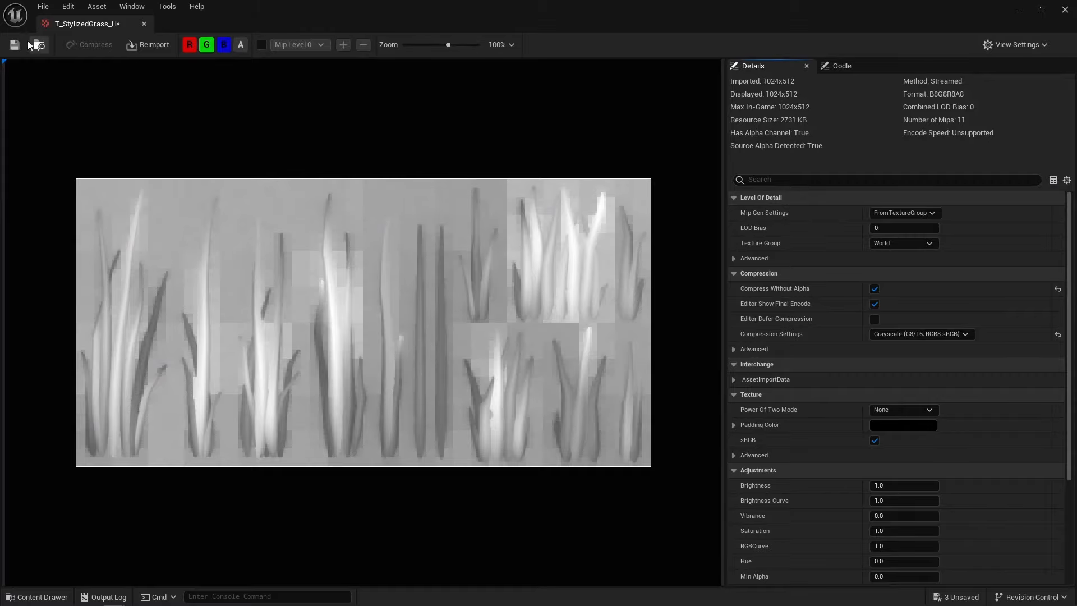
click(146, 24)
key(ctrl+space)
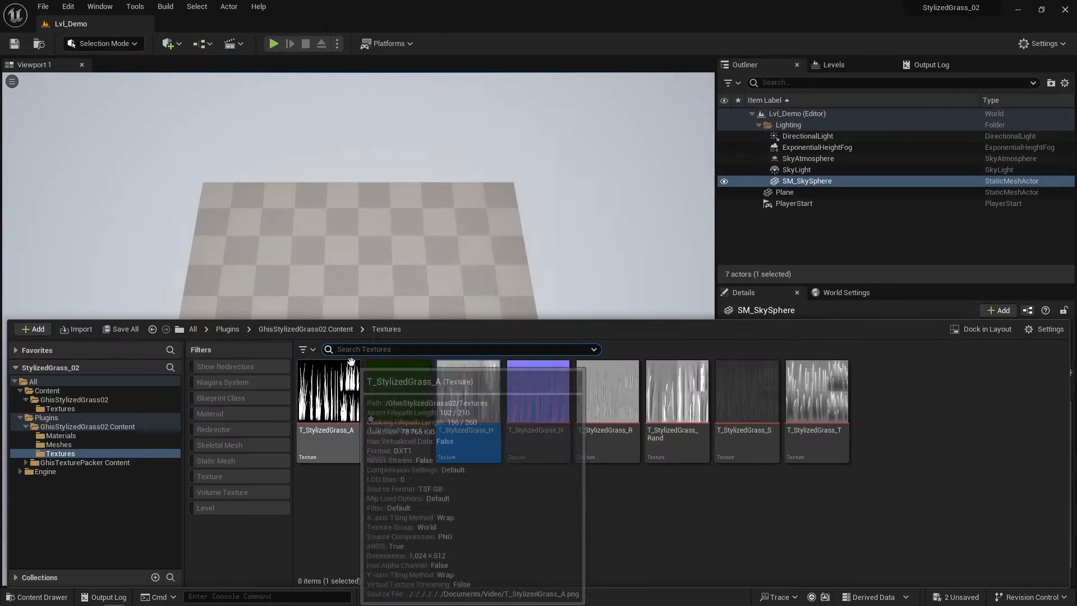
Open T_PackedTexture_RGB from the Content Textures folder and set its compression to Masks (no sRGB)
click(71, 410)
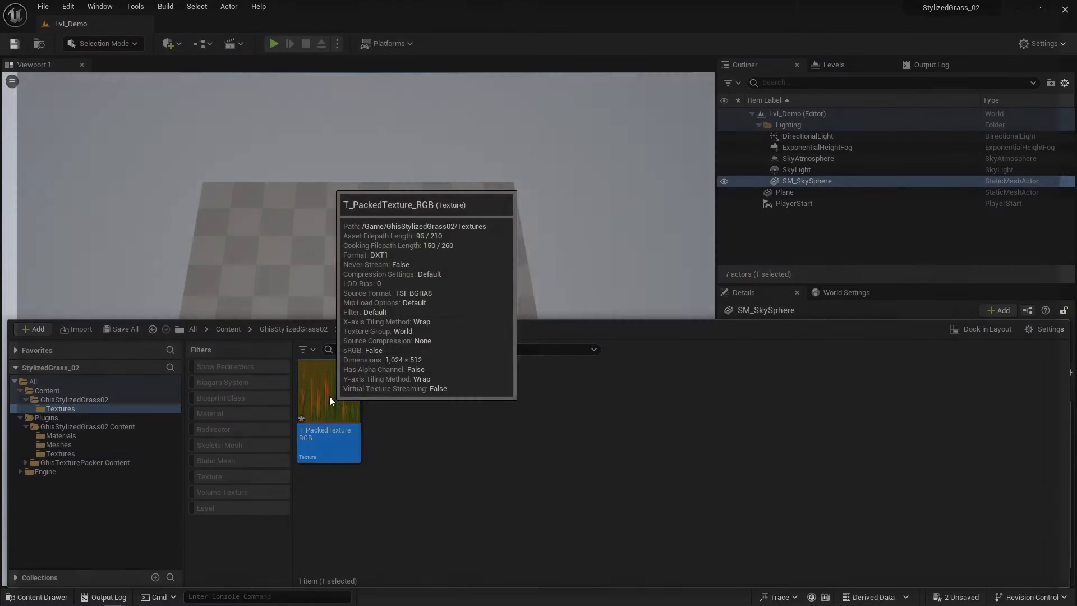
double_click(329, 396)
click(896, 336)
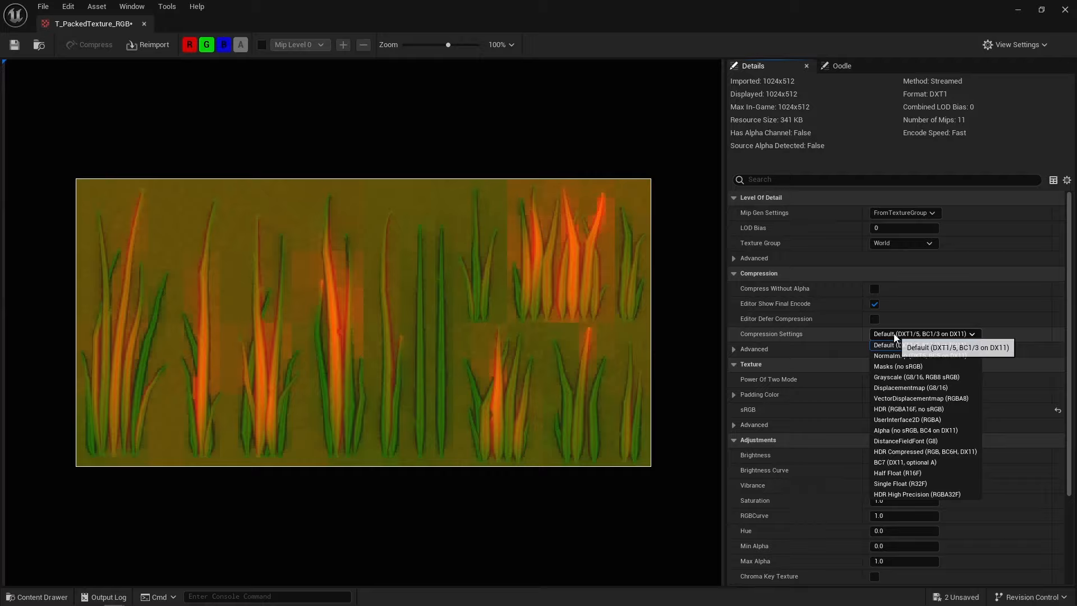
click(902, 365)
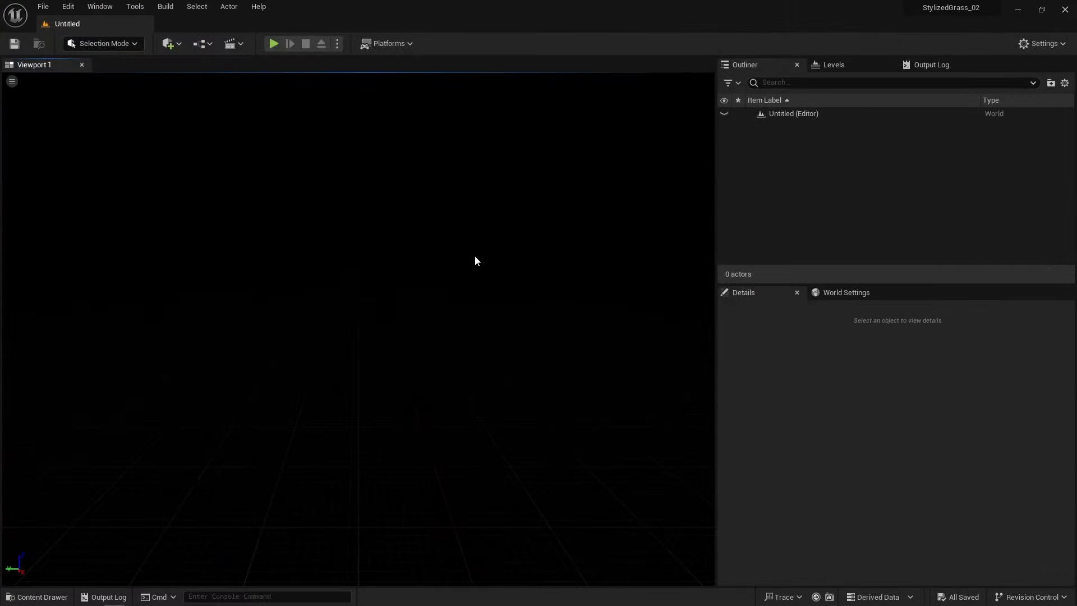
Review the C, N, R and S grass textures, then open T_StylizedGrass_Rand to inspect it
key(ctrl+space)
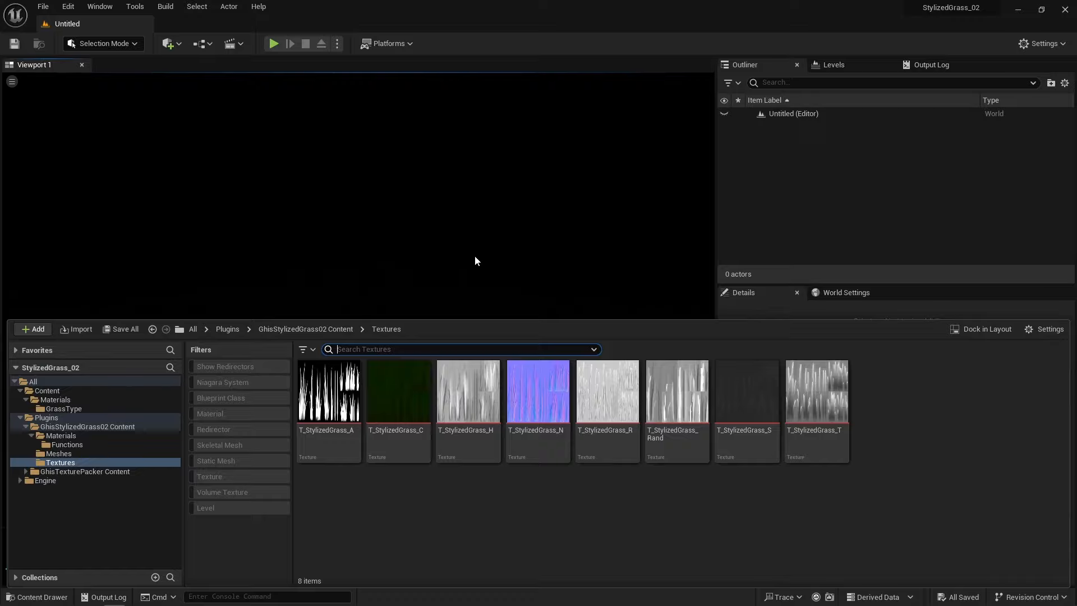
click(399, 393)
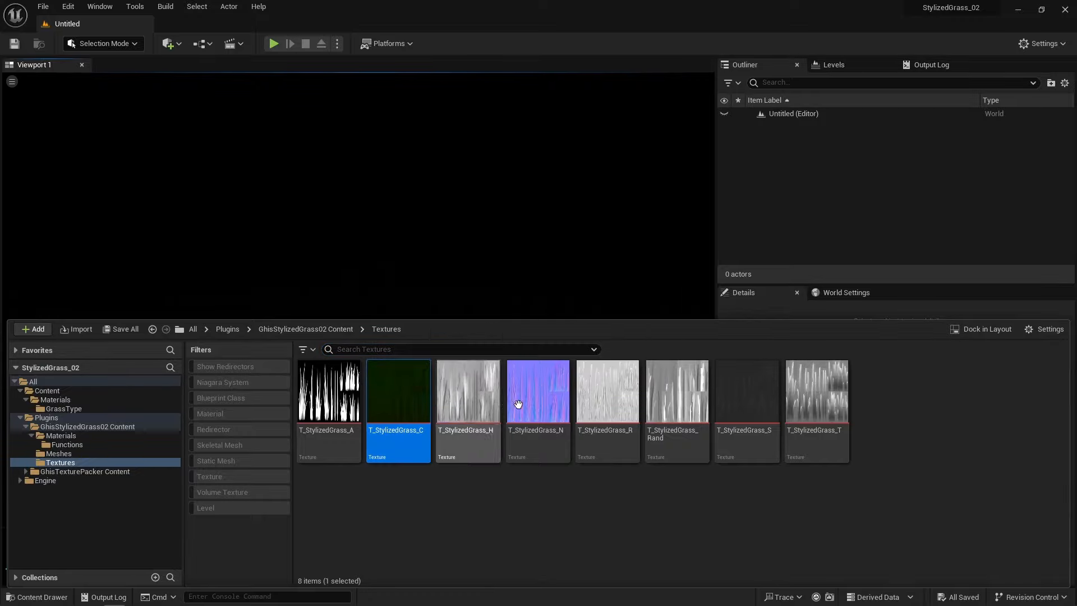
click(537, 392)
click(614, 398)
click(744, 405)
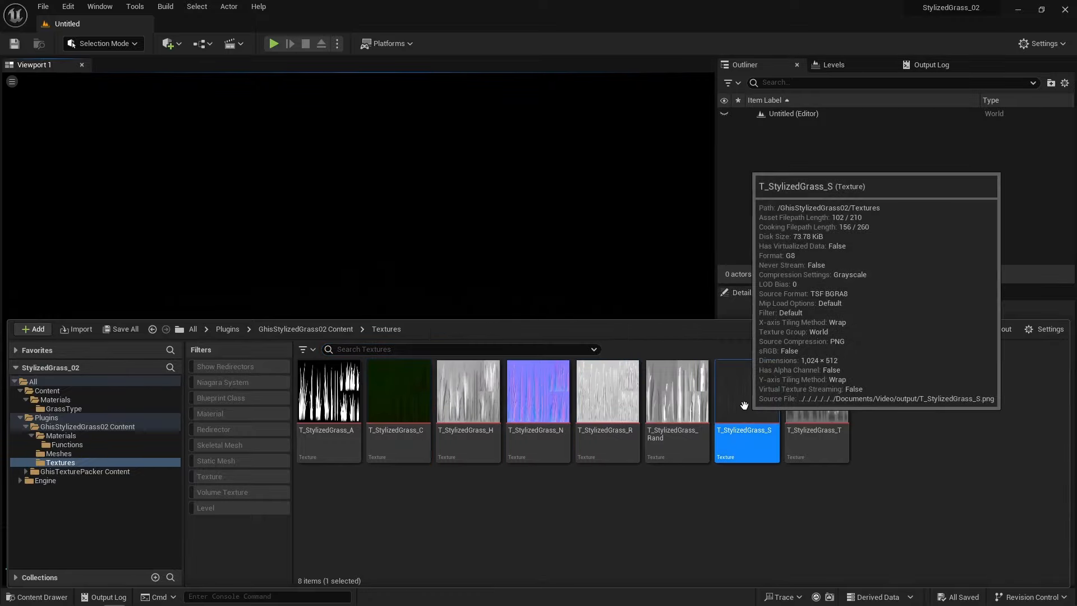
click(675, 396)
double_click(671, 395)
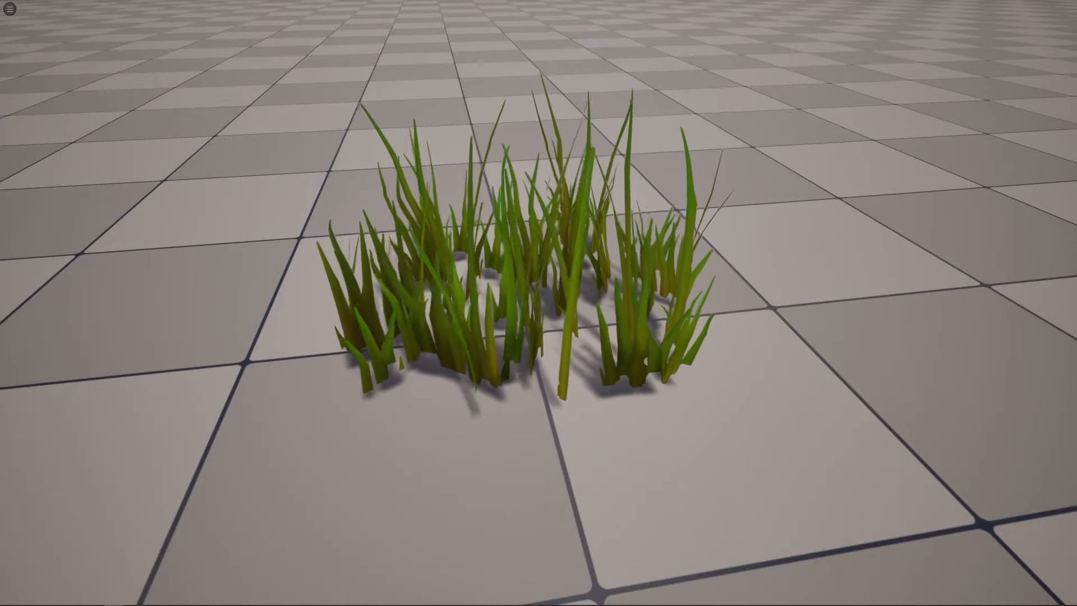
Compare the shaded grass clump in the level with the T_StylizedGrass_H and T_StylizedGrass_T textures
alt+drag(985, 338, 923, 320)
key(ctrl+space)
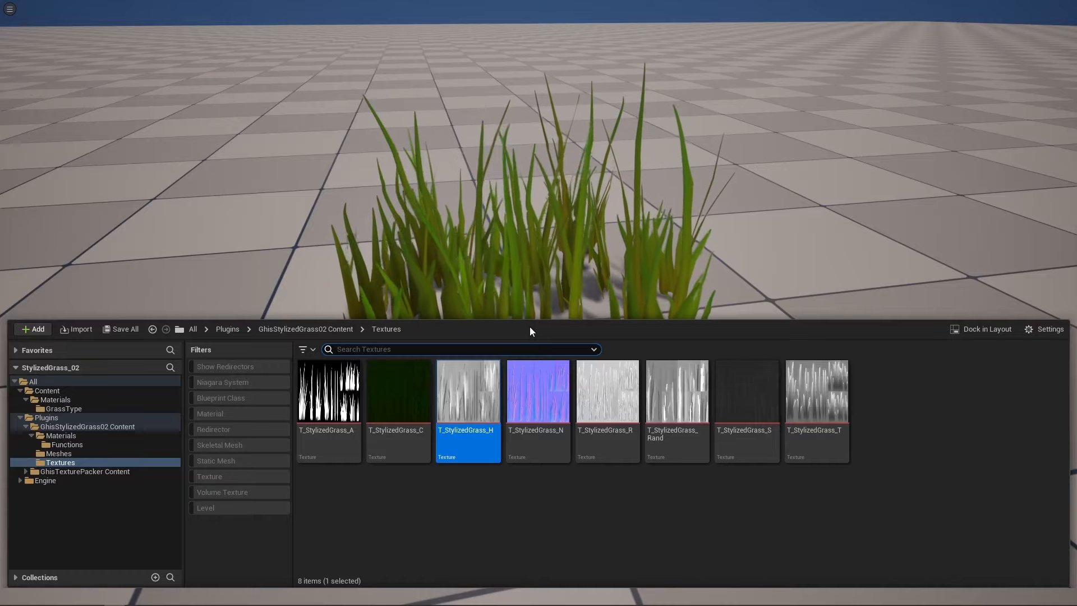
double_click(470, 375)
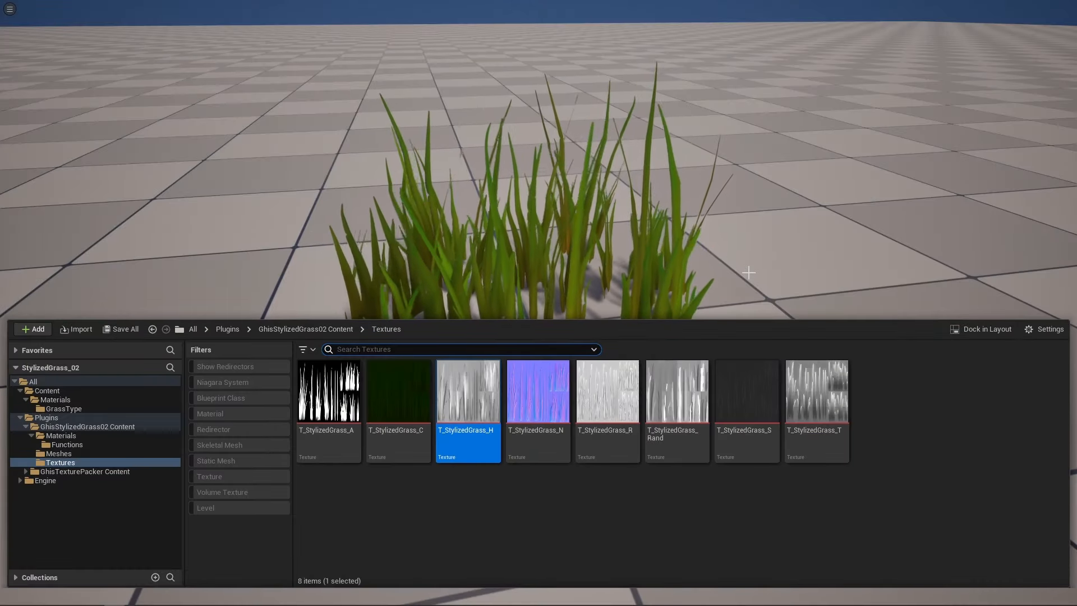
double_click(822, 410)
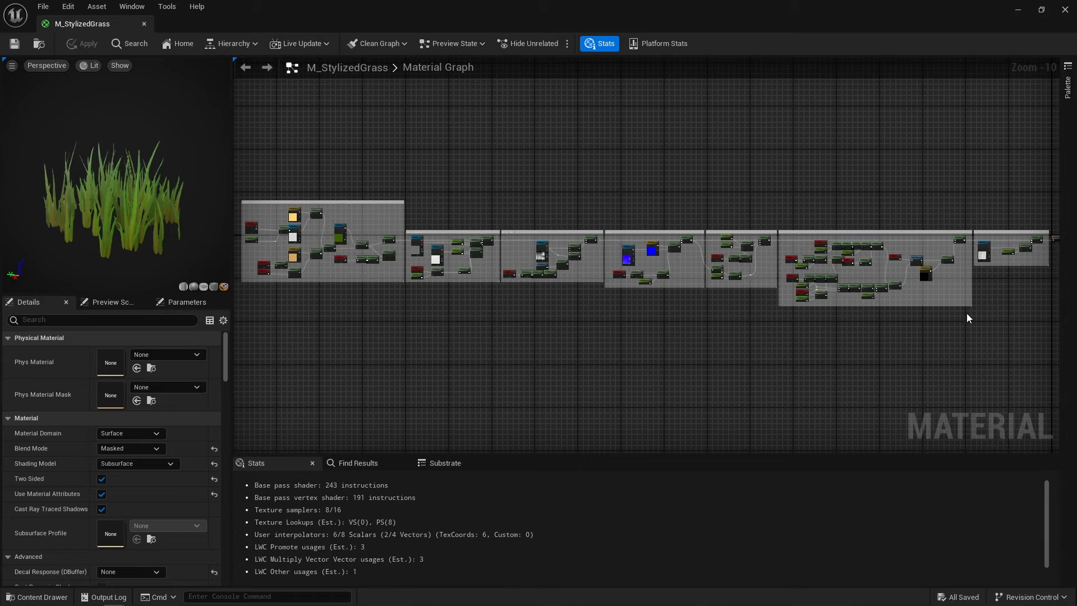
Examine the albedo section of the M_StylizedGrass graph, including the world splatter, random color and baked random value nodes
right_drag(392, 308, 522, 329)
scroll(501, 272, up, 6)
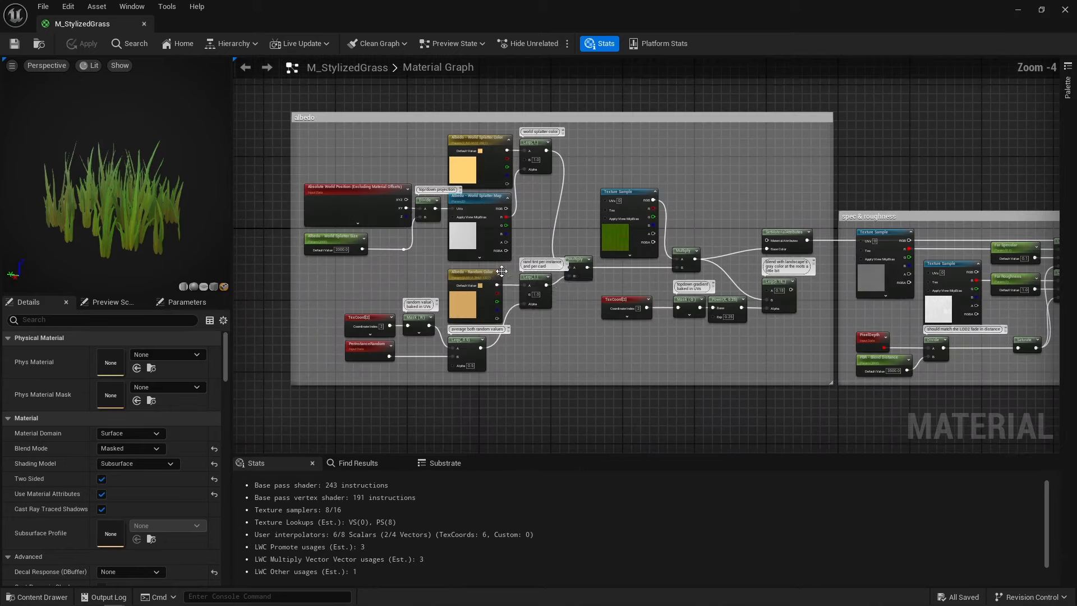
scroll(502, 272, up, 2)
right_drag(615, 215, 647, 231)
drag(660, 163, 730, 230)
drag(421, 129, 475, 148)
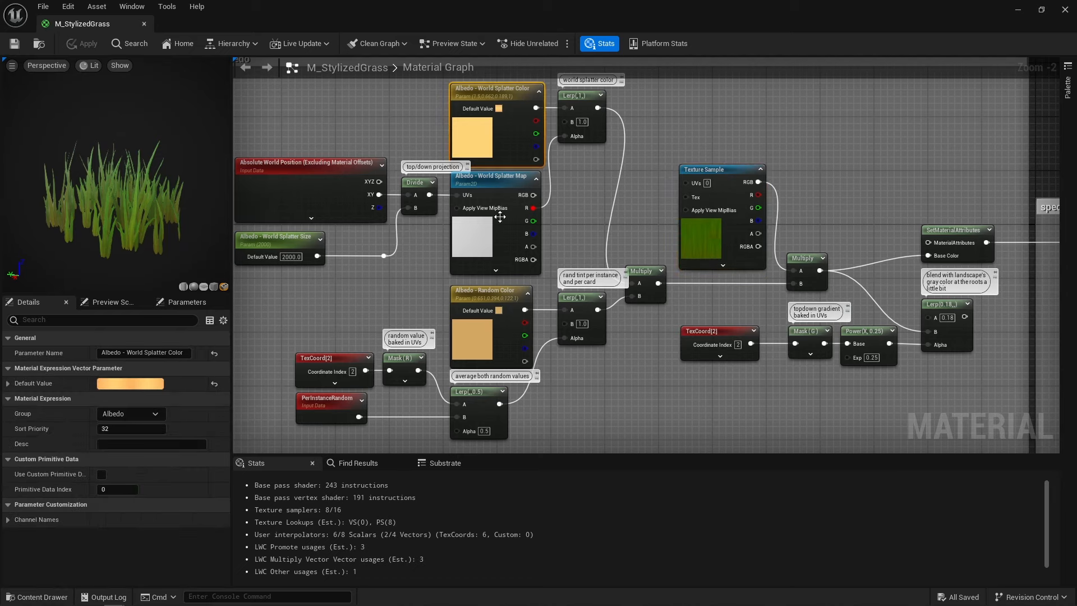
drag(604, 180, 309, 258)
click(331, 412)
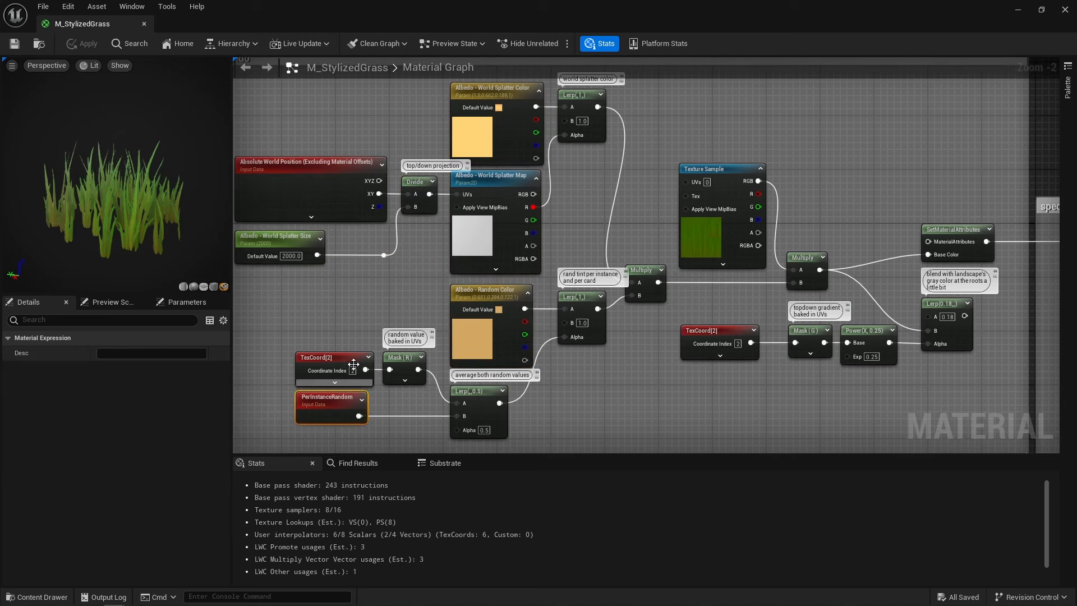
drag(314, 317, 420, 367)
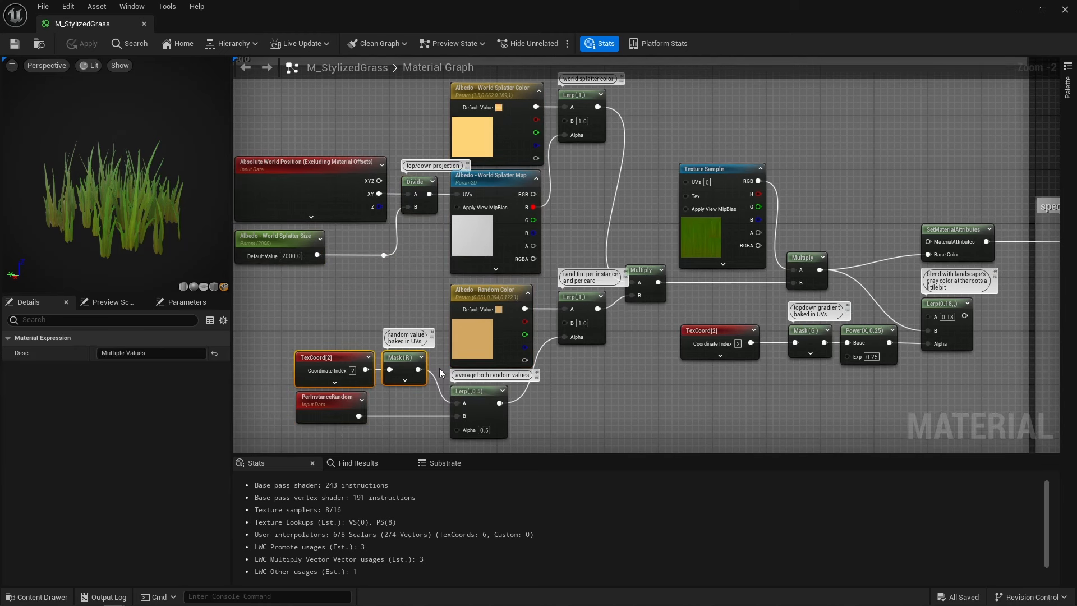
Examine the spec & roughness section of the M_StylizedGrass graph, including its texture samples, far values and pixel-depth blend
click(439, 367)
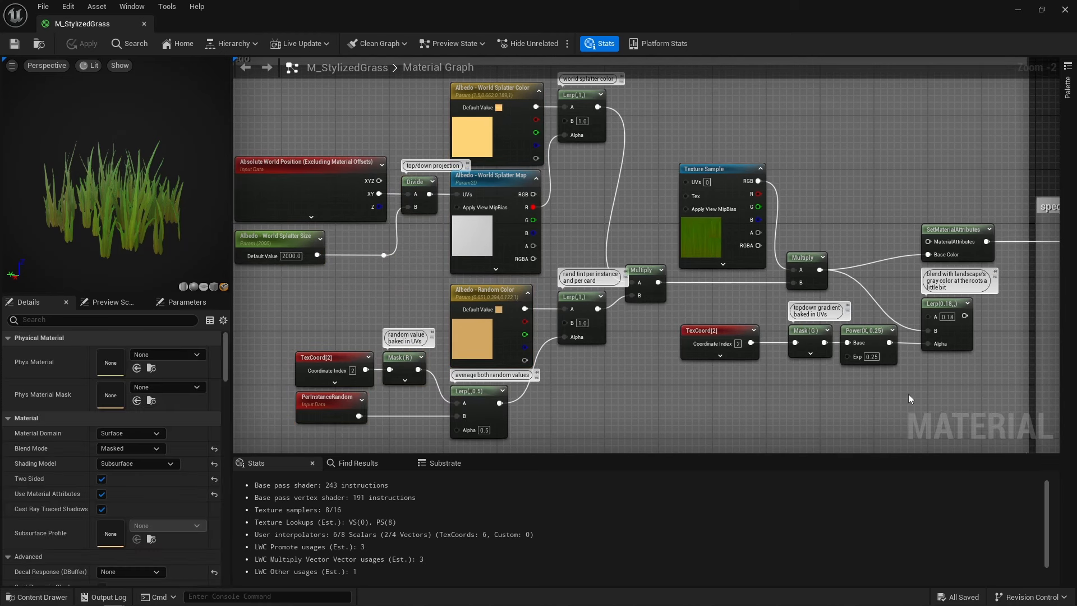
right_drag(908, 395, 343, 369)
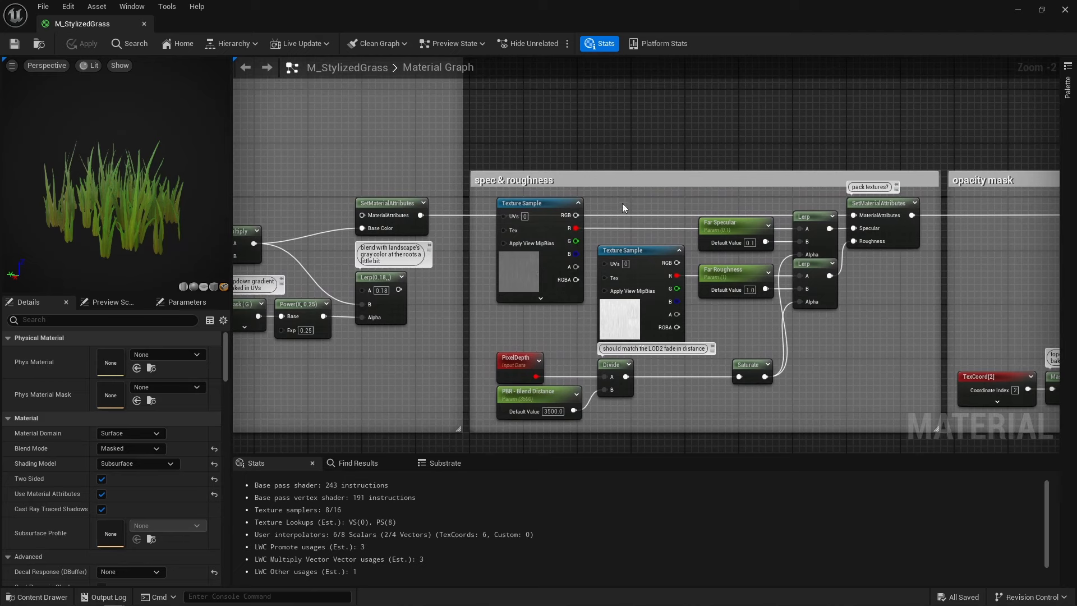
drag(621, 205, 541, 232)
drag(534, 328, 685, 317)
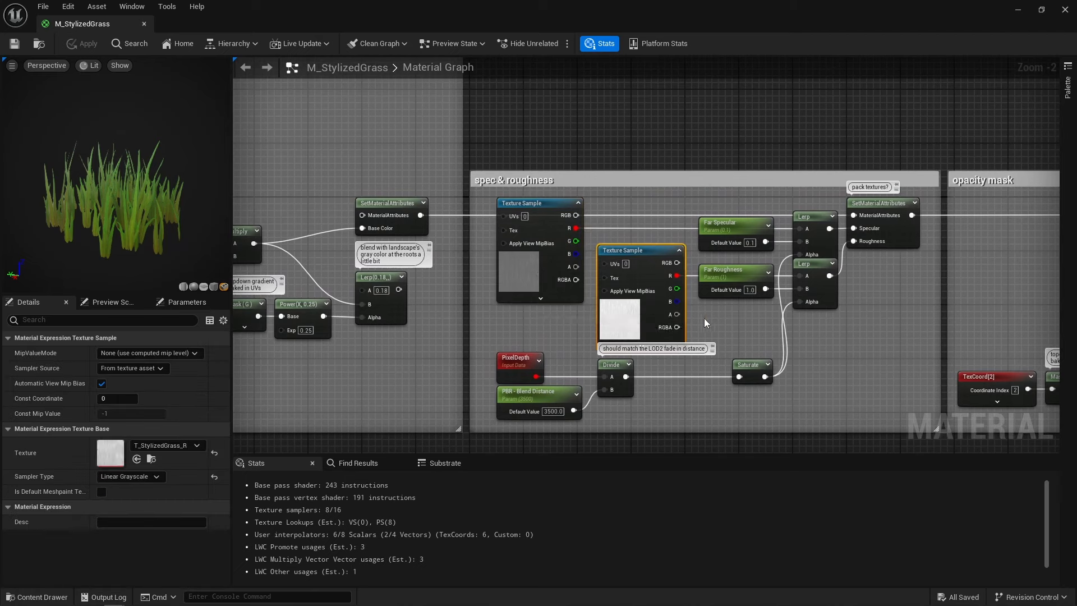
drag(770, 320, 826, 220)
drag(667, 402, 515, 374)
click(678, 408)
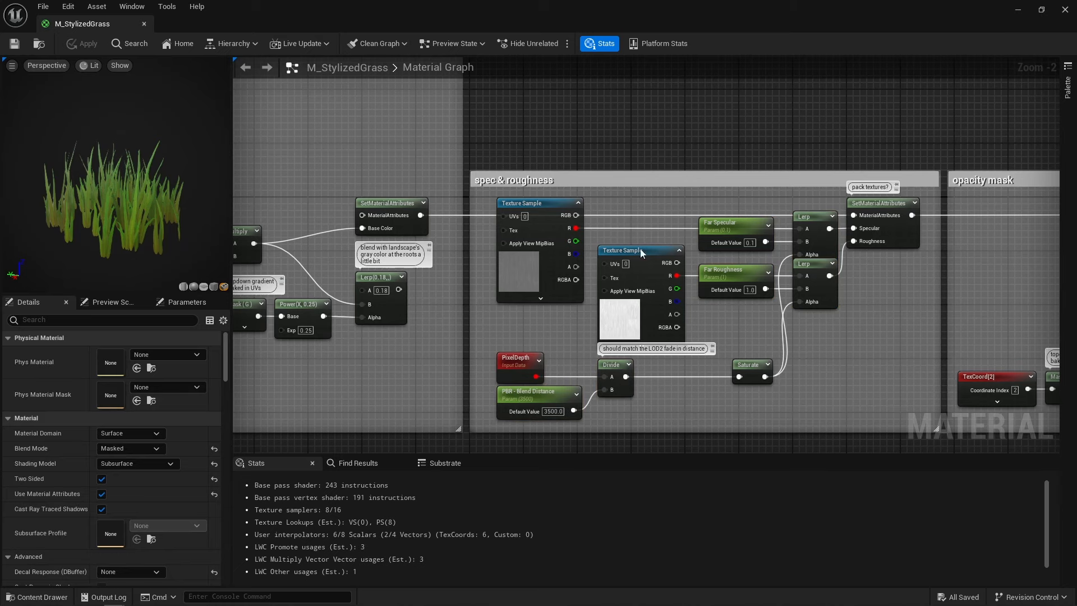
click(641, 310)
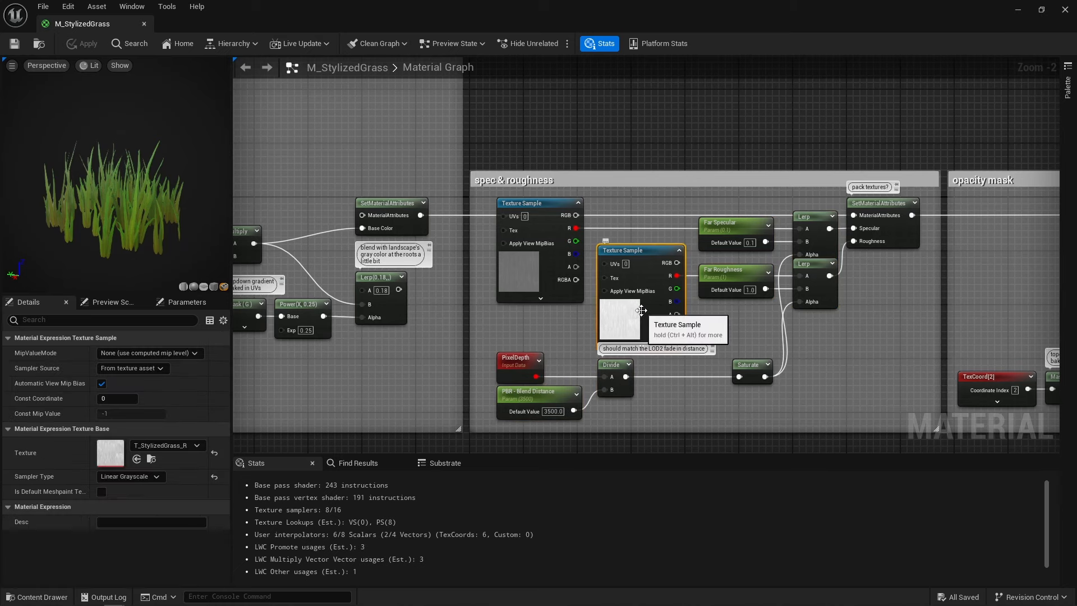
click(722, 317)
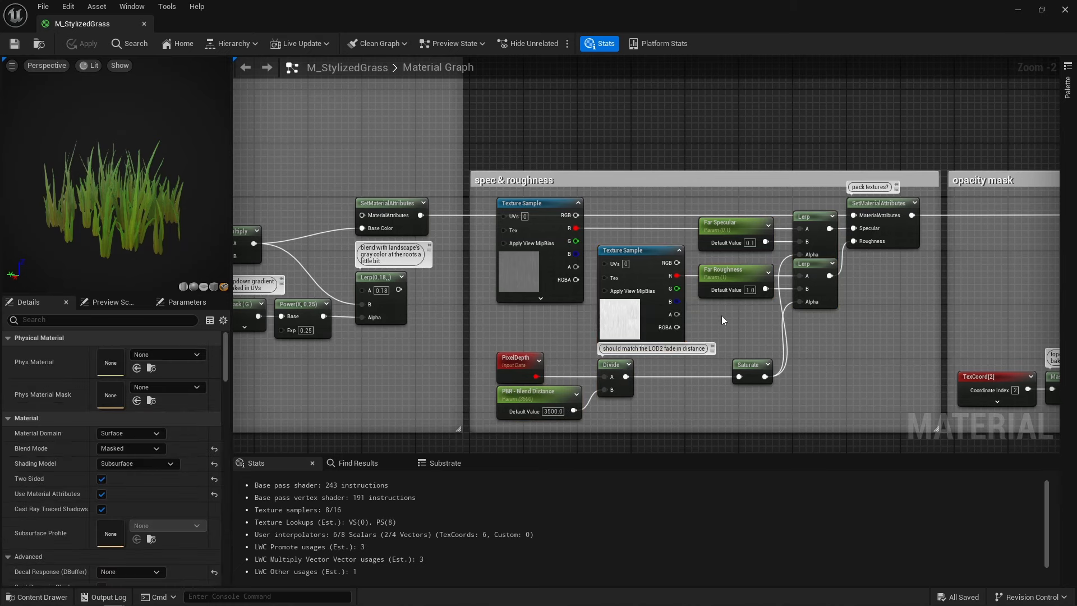
Examine the opacity mask section, including the T_StylizedGrass_A sample, the Shadow Pass Switch and the dithered shadow nodes
right_drag(877, 322, 454, 318)
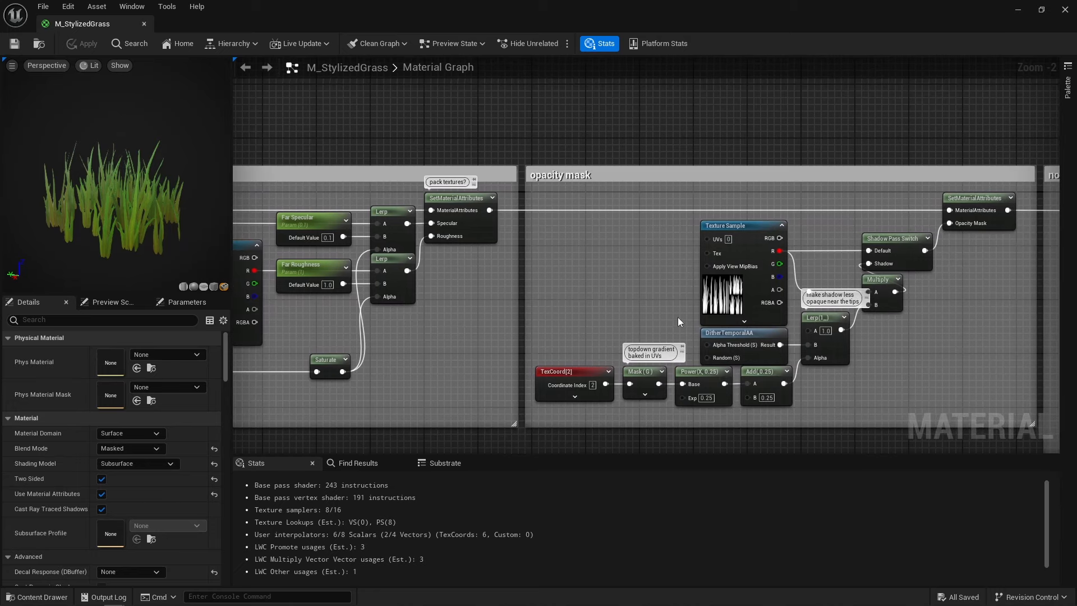
click(722, 294)
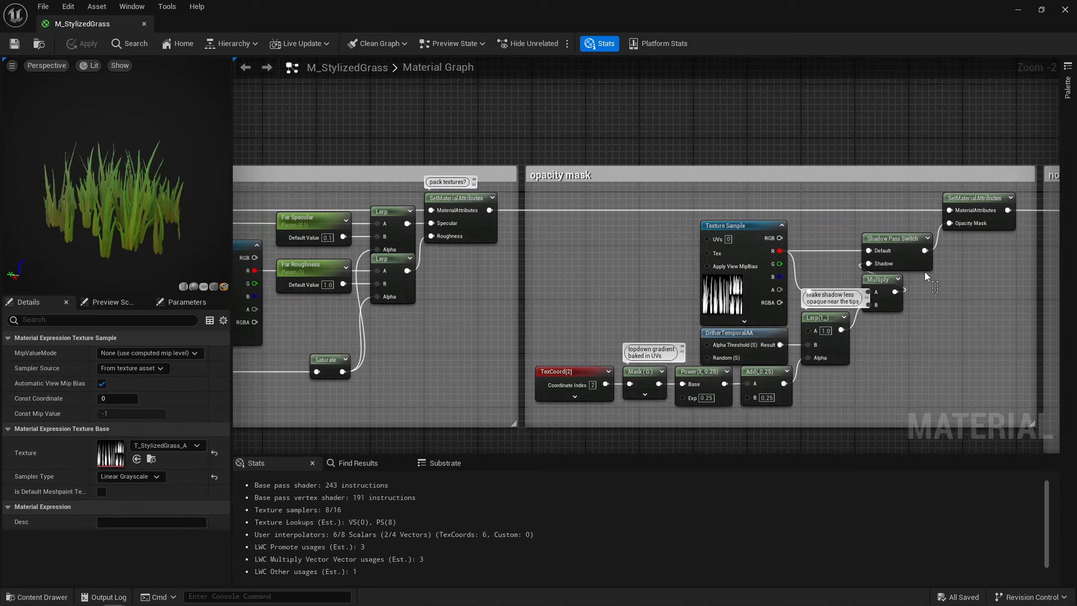
click(907, 256)
drag(668, 338, 883, 358)
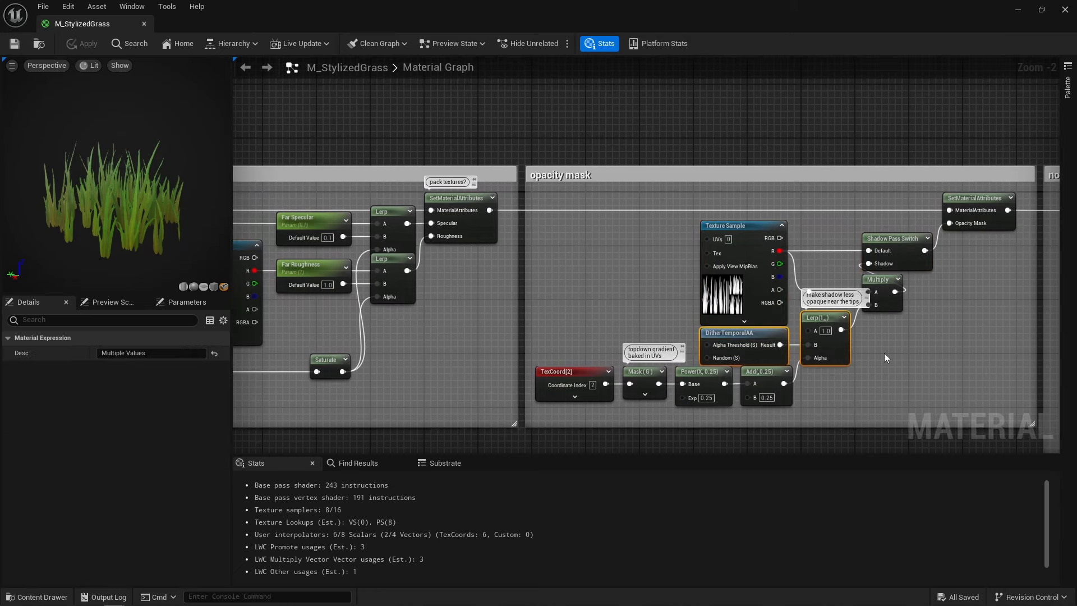
click(884, 354)
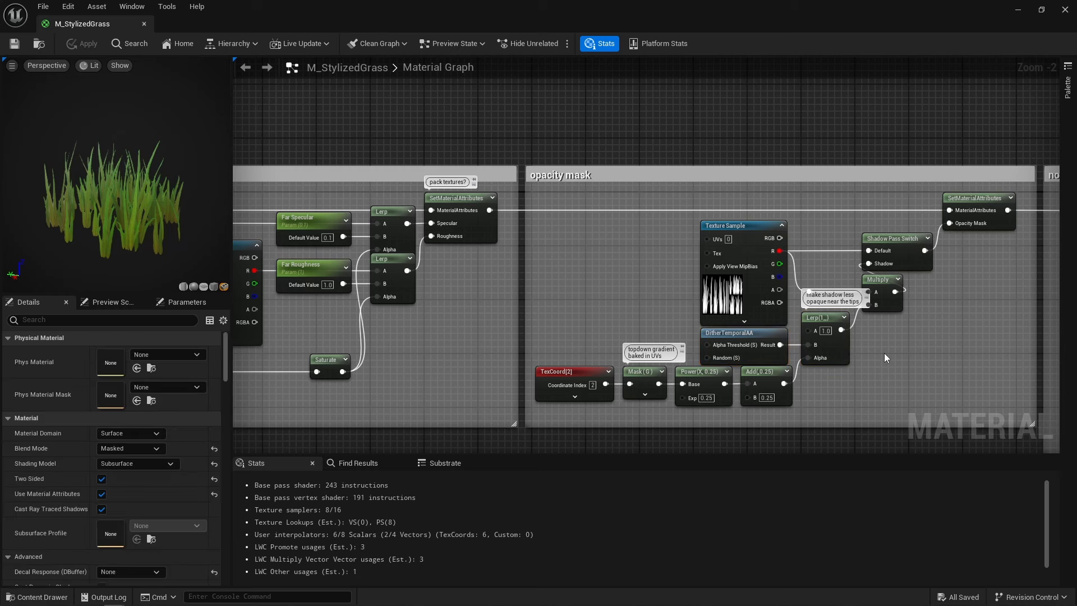
Examine the normal section with the material's Tangent Space Normal setting, and look over the SSS section
right_drag(883, 353, 399, 342)
click(731, 309)
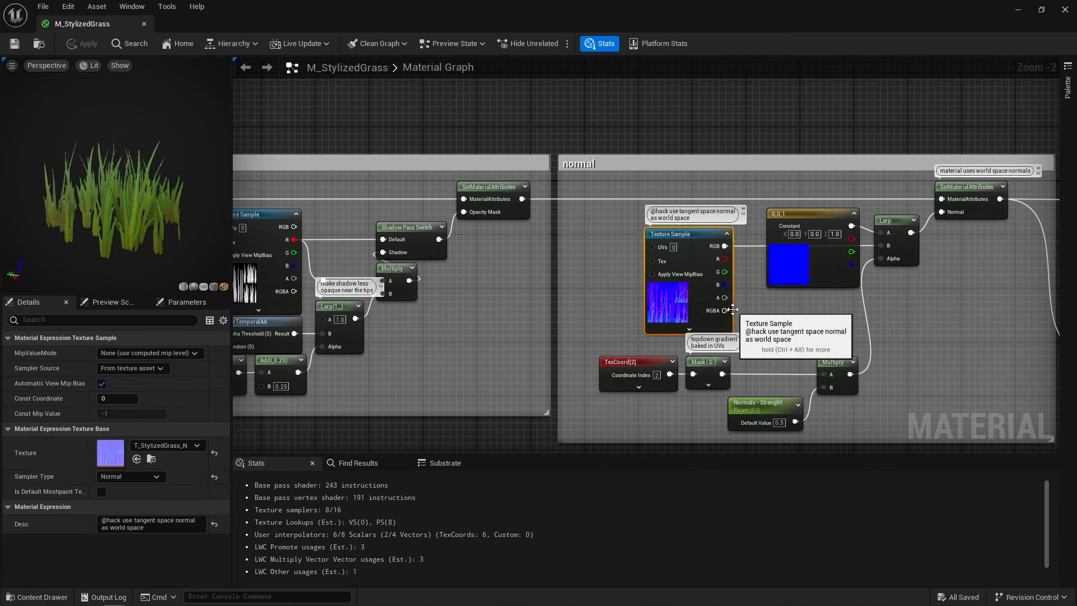
click(912, 312)
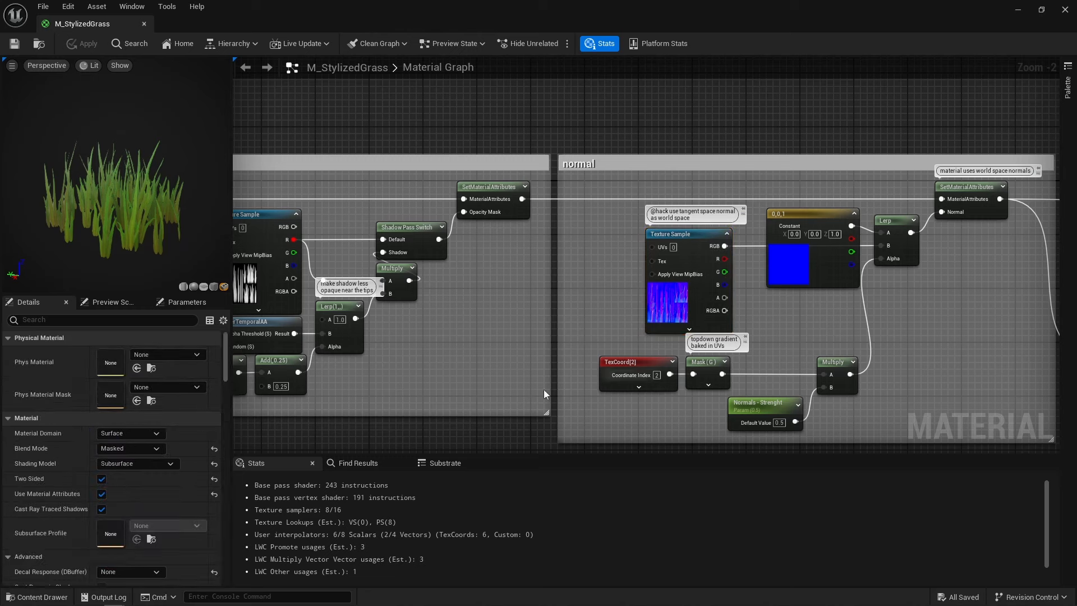
scroll(69, 472, down, 5)
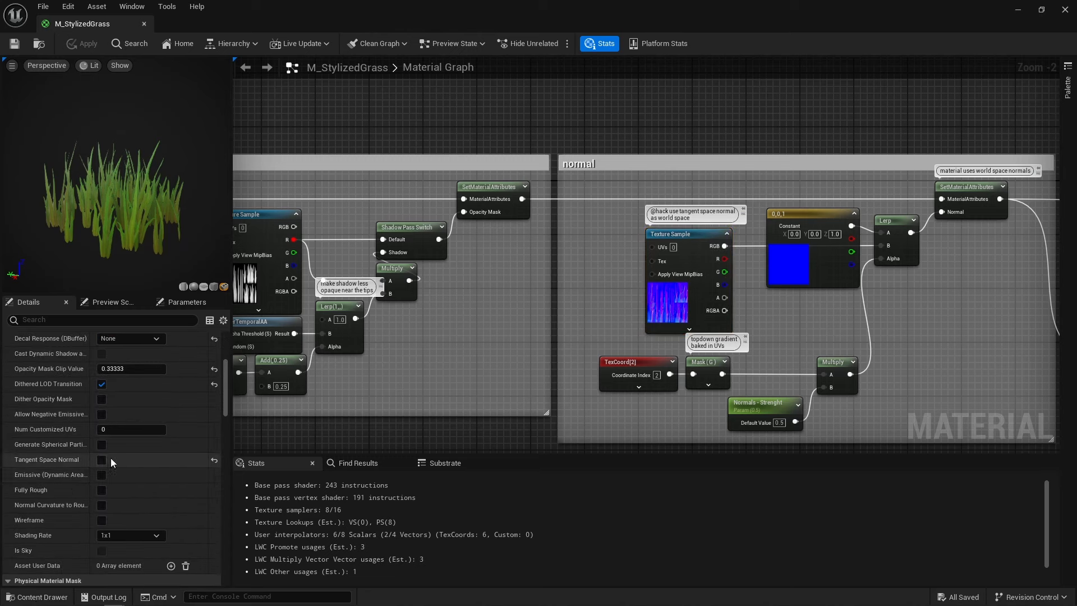
drag(618, 278, 965, 290)
click(966, 290)
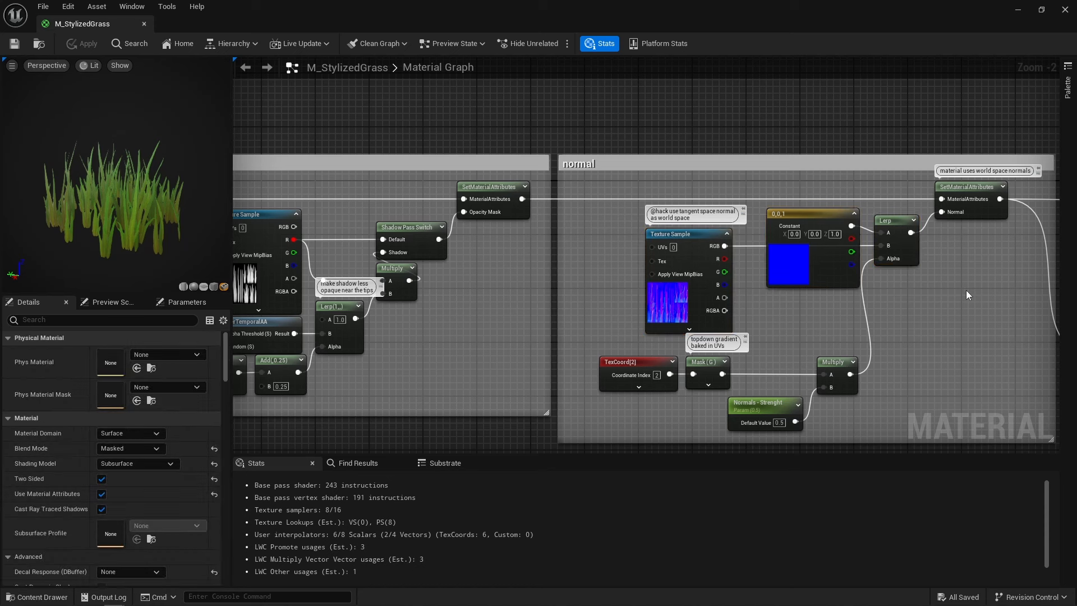
right_drag(965, 290, 544, 288)
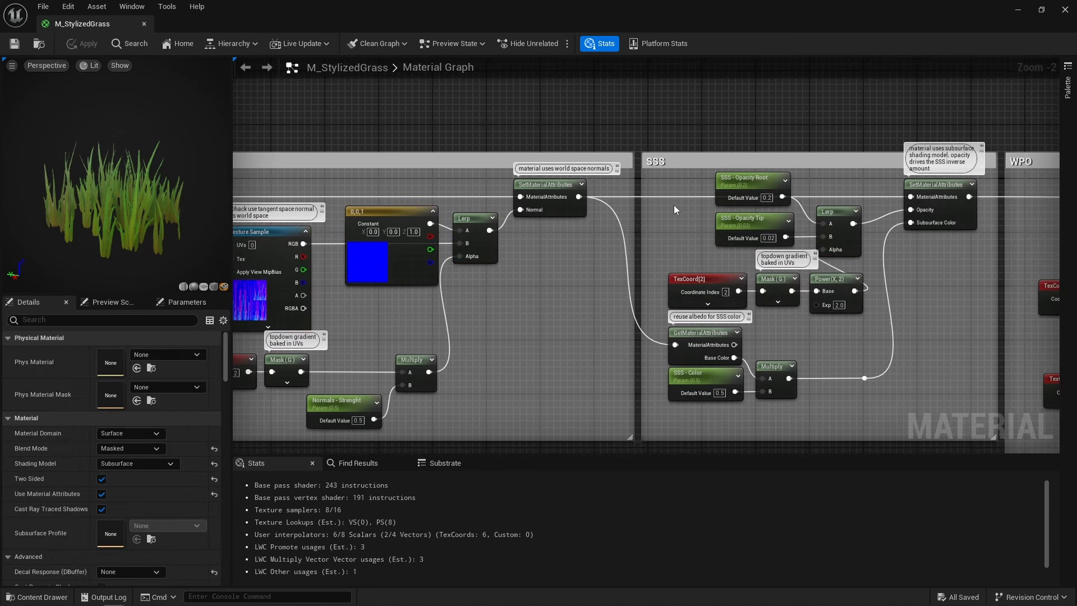
drag(680, 203, 933, 401)
click(933, 401)
Examine the WPO wind section with its spherical axis reprojection function, and the PDO section of the graph
mouse_move(948, 314)
right_down()
mouse_move(564, 297)
mouse_move(318, 254)
mouse_move(264, 220)
right_up()
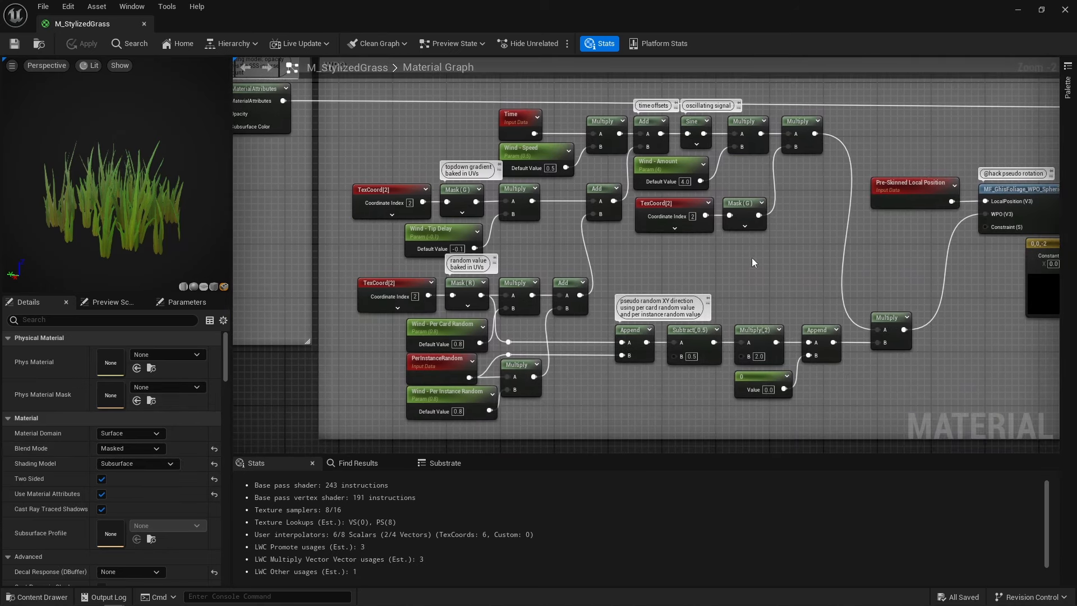
right_drag(758, 260, 595, 261)
drag(797, 161, 905, 211)
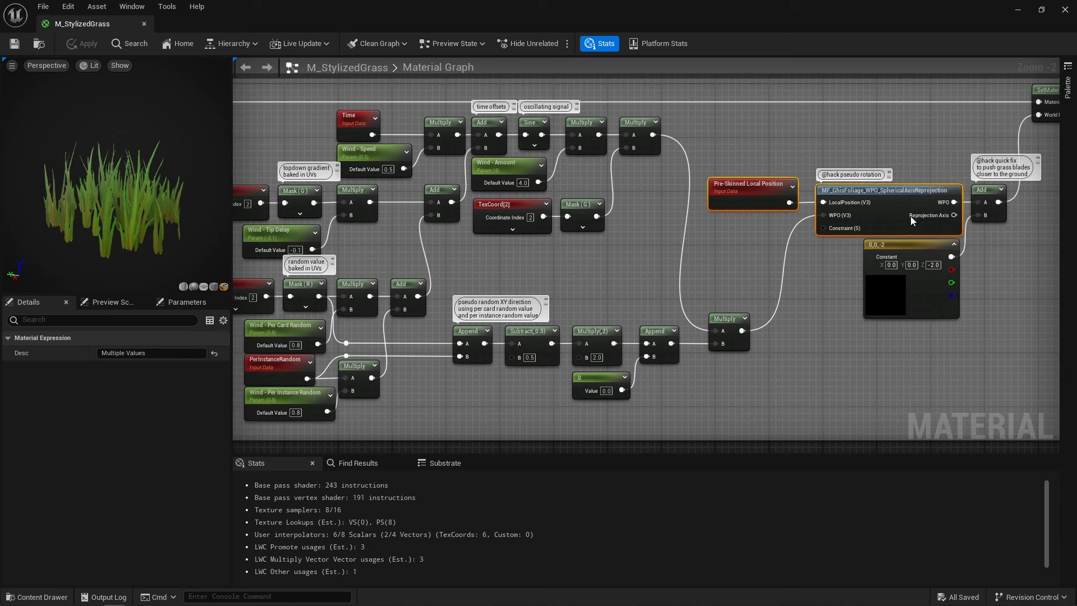
click(988, 264)
right_drag(1006, 260, 478, 281)
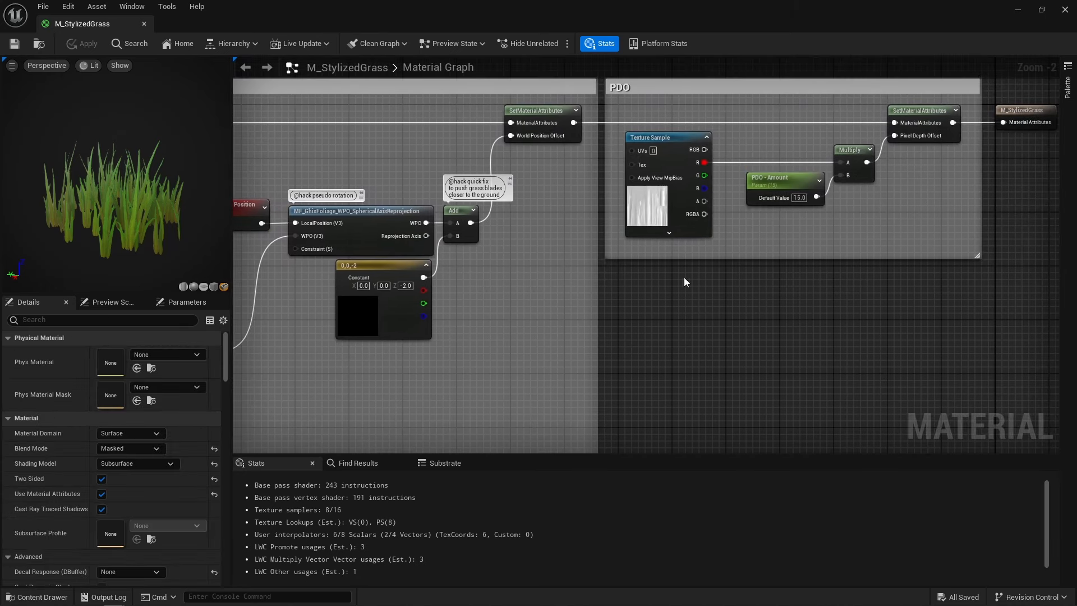
drag(684, 277, 897, 129)
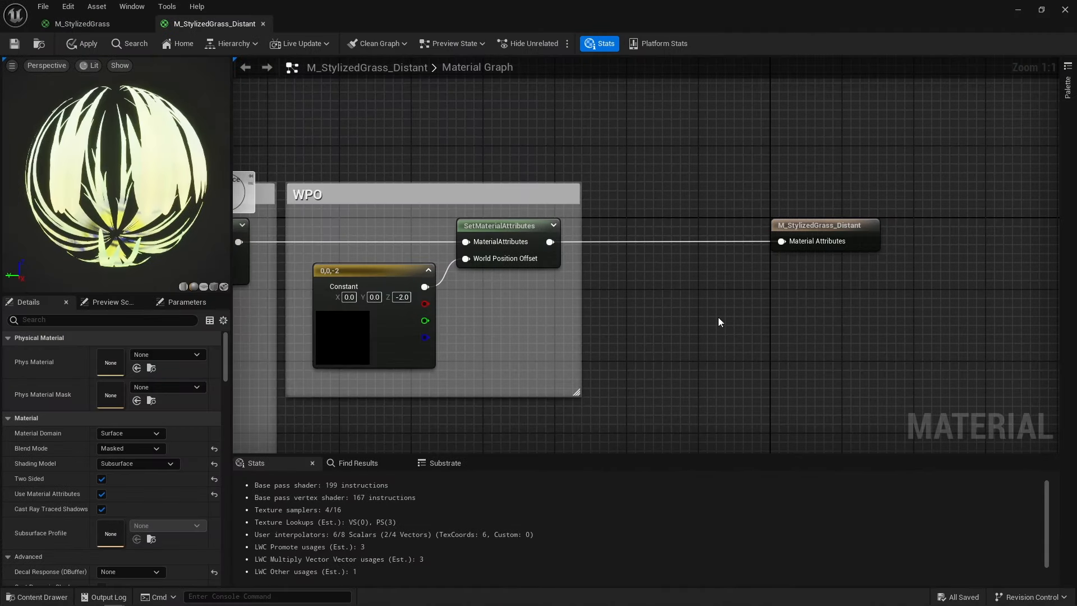
Review the M_StylizedGrass_Distant graph, covering its WPO, spec & roughness, opacity mask and normal sections
right_drag(745, 312, 885, 312)
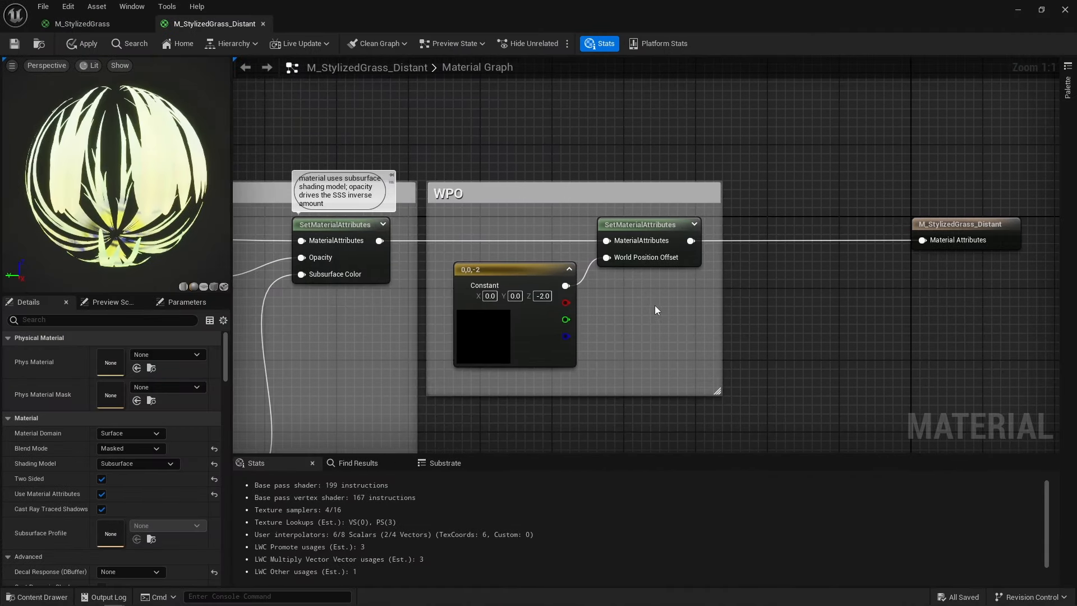
click(639, 230)
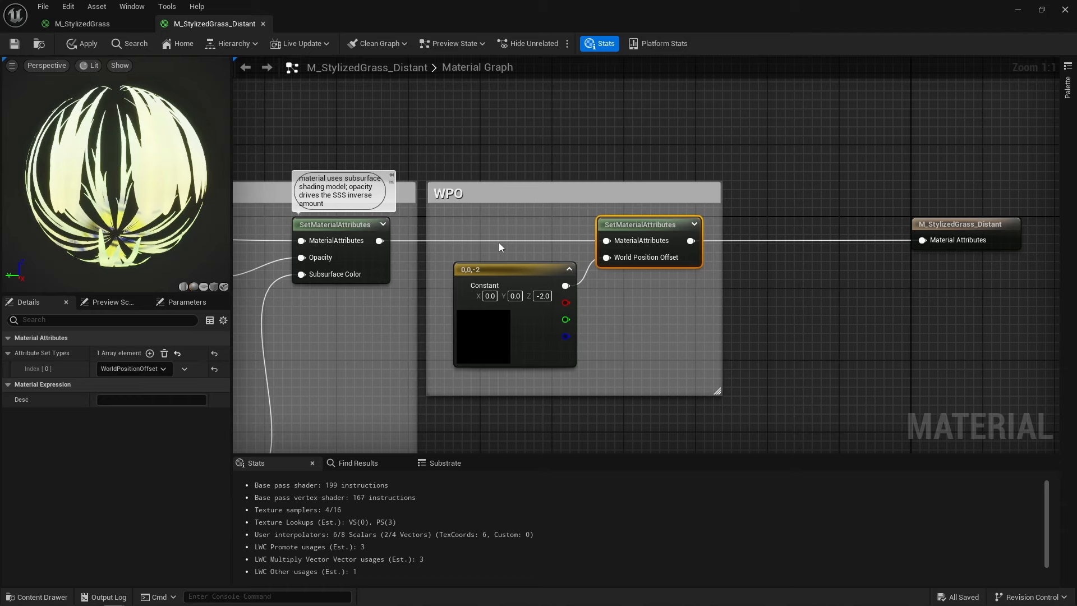
scroll(499, 244, down, 2)
right_drag(499, 244, 764, 226)
right_drag(419, 280, 1058, 277)
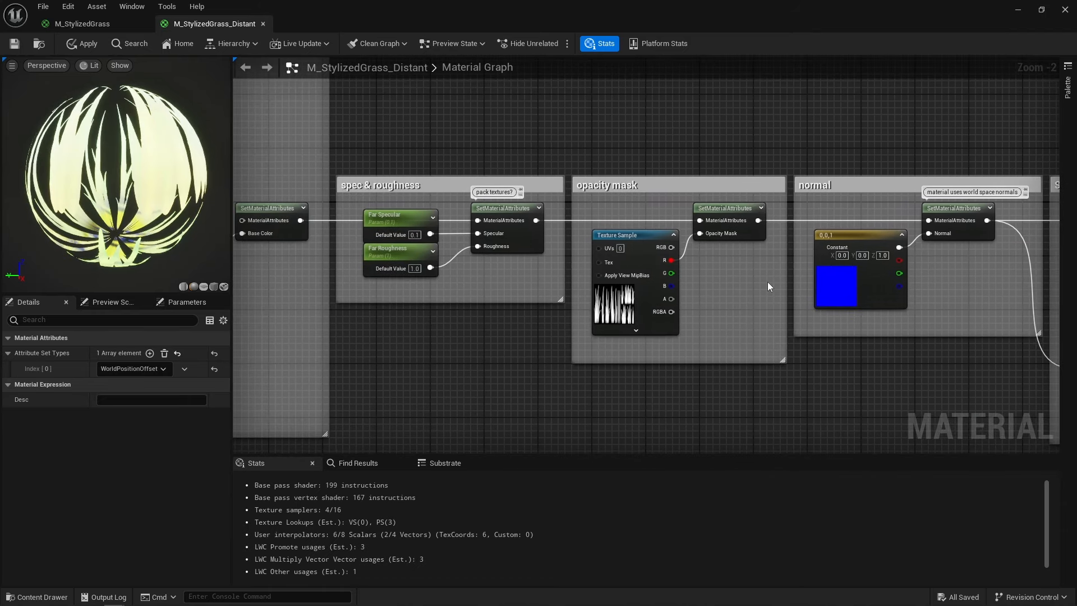
drag(472, 284, 404, 236)
scroll(404, 236, up, 2)
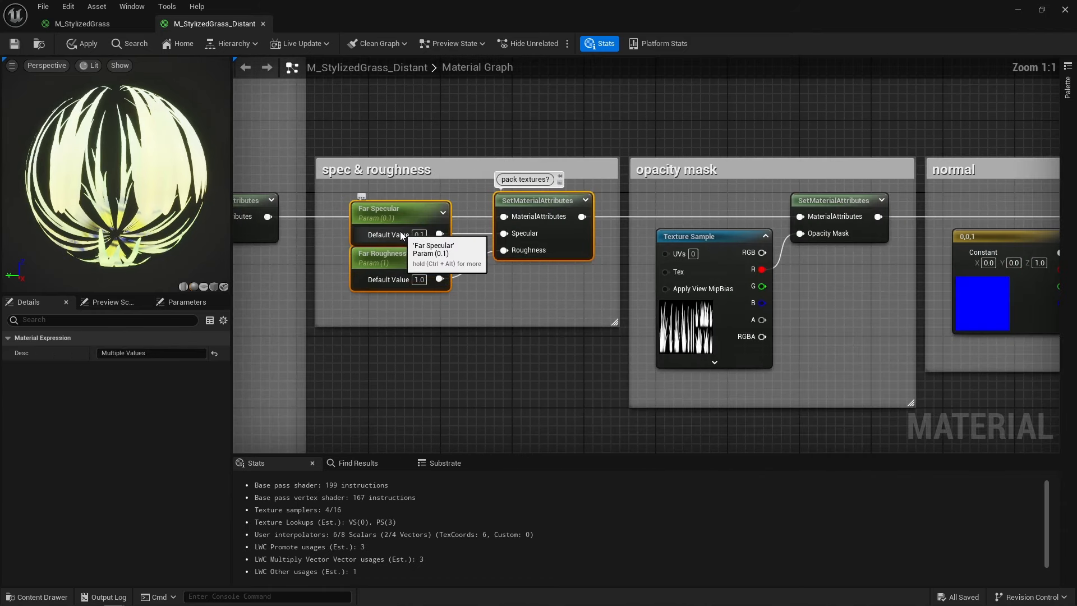
right_drag(810, 297, 364, 285)
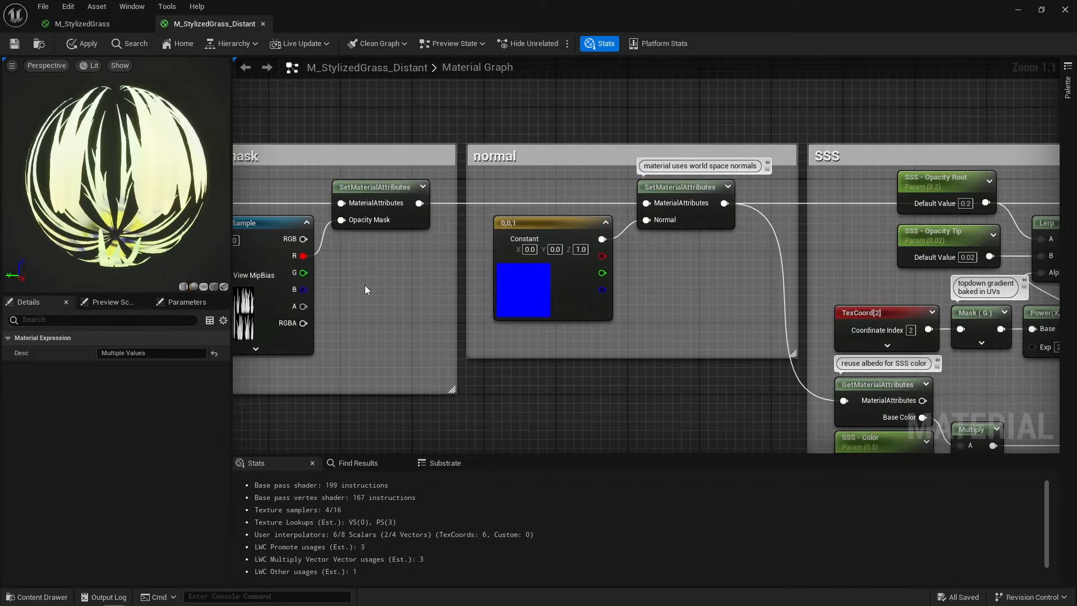
drag(694, 289, 563, 194)
click(672, 276)
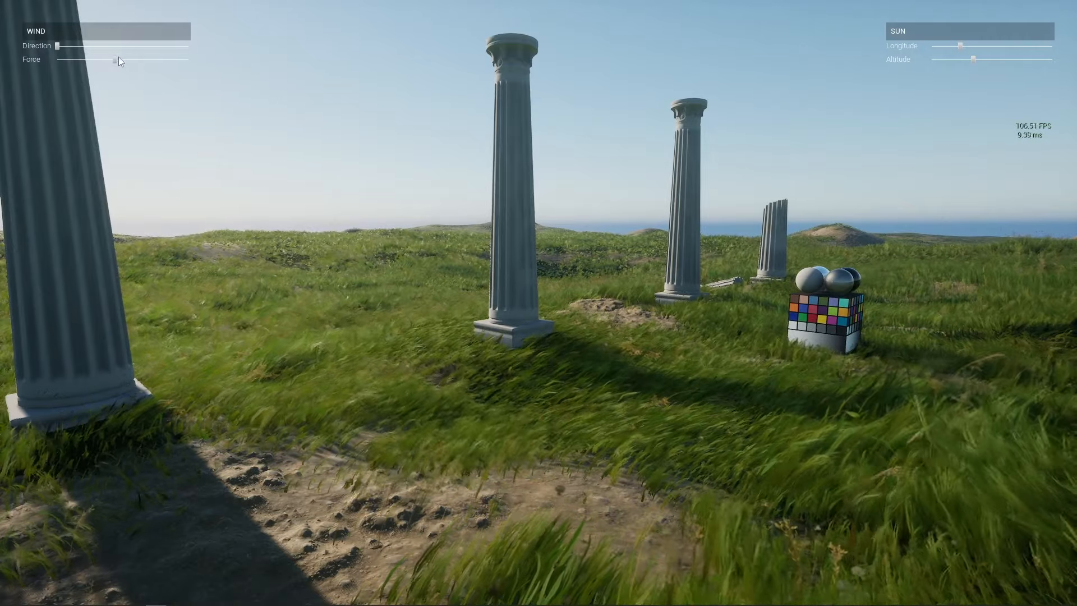
Increase the wind force in the grass field demo and shift the wind direction slightly
drag(130, 59, 160, 60)
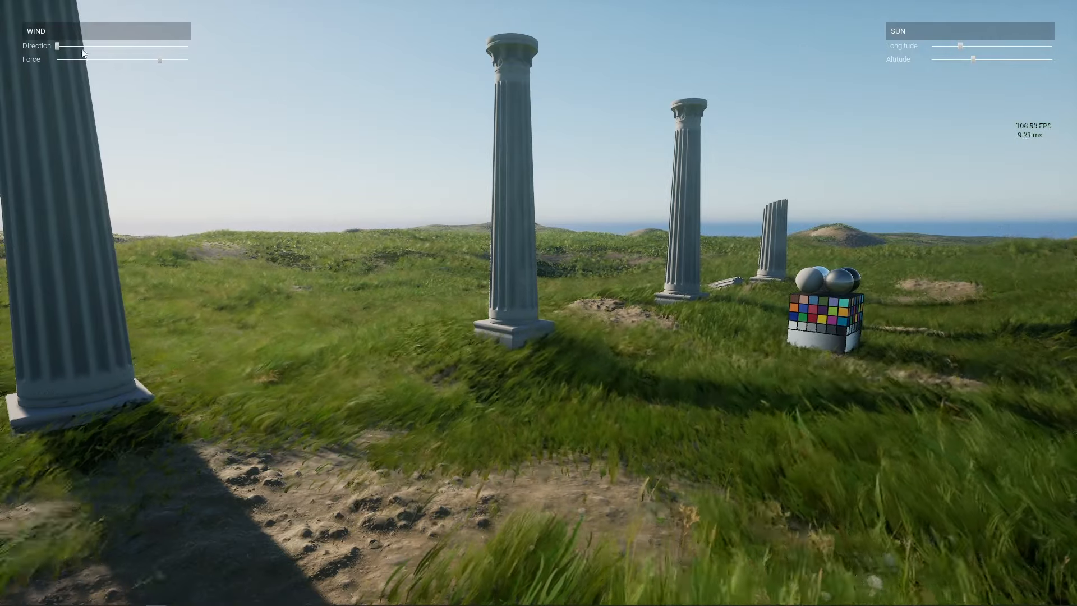
mouse_move(56, 46)
mouse_down()
mouse_move(101, 44)
mouse_move(78, 44)
mouse_up()
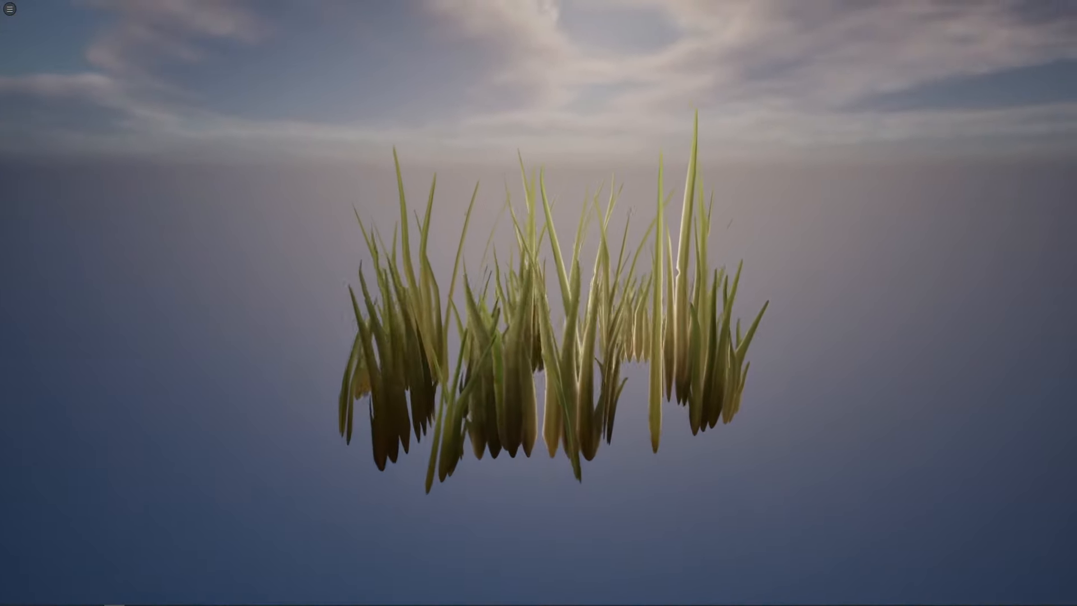
Orbit around the grass clump and rotate the sun light to check how the blades are shaded
alt+drag(848, 421, 886, 420)
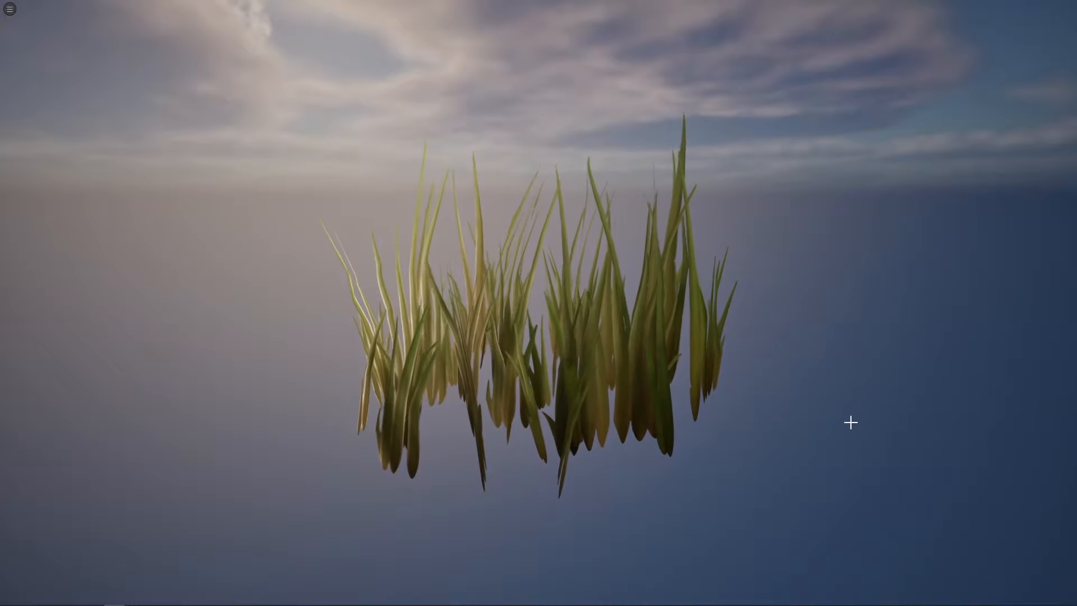
key(ctrl+l)
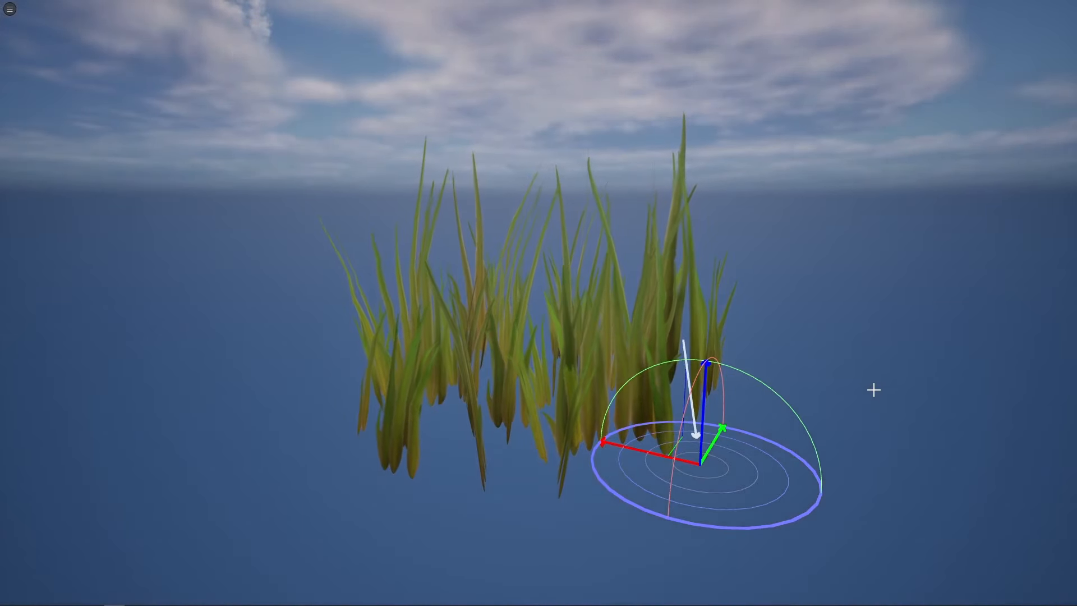
alt+drag(873, 389, 785, 426)
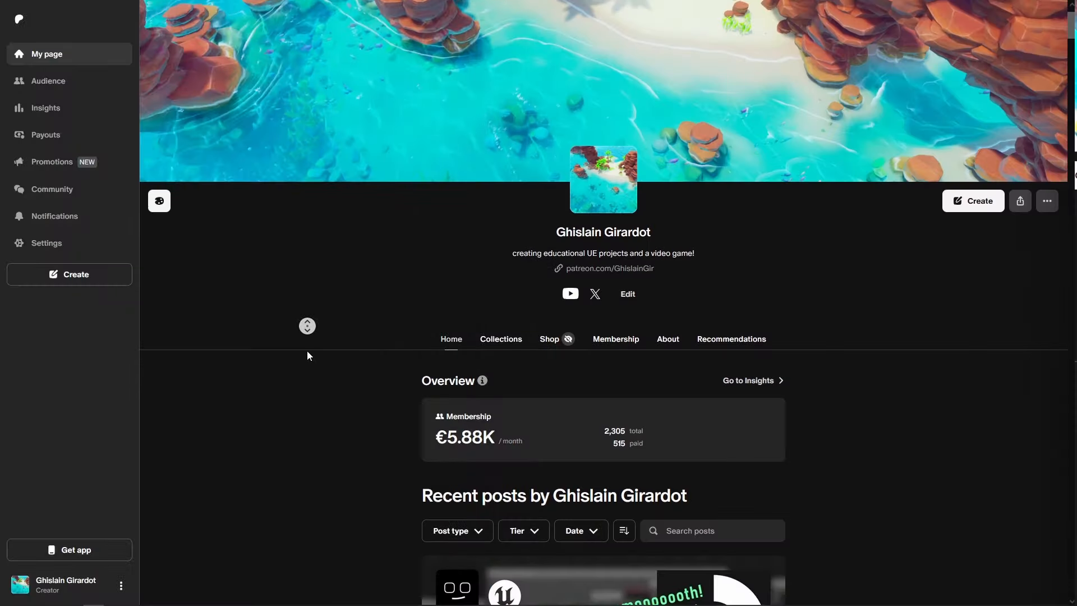
Switch to the Patreon creator page and browse its recent posts with Unreal project files
scroll(308, 351, down, 5)
scroll(307, 356, down, 5)
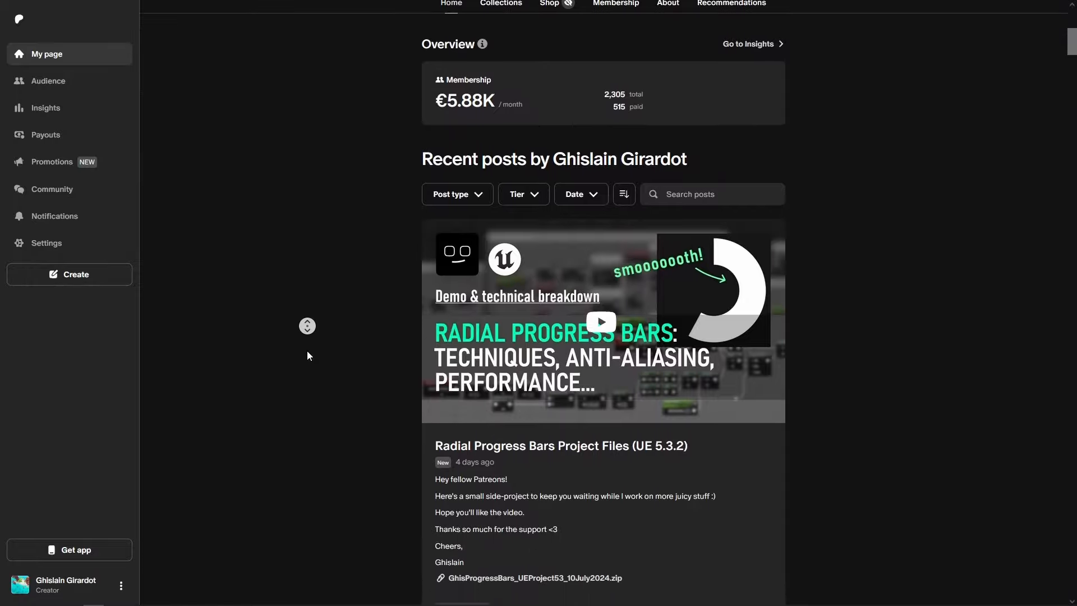
scroll(307, 356, down, 2)
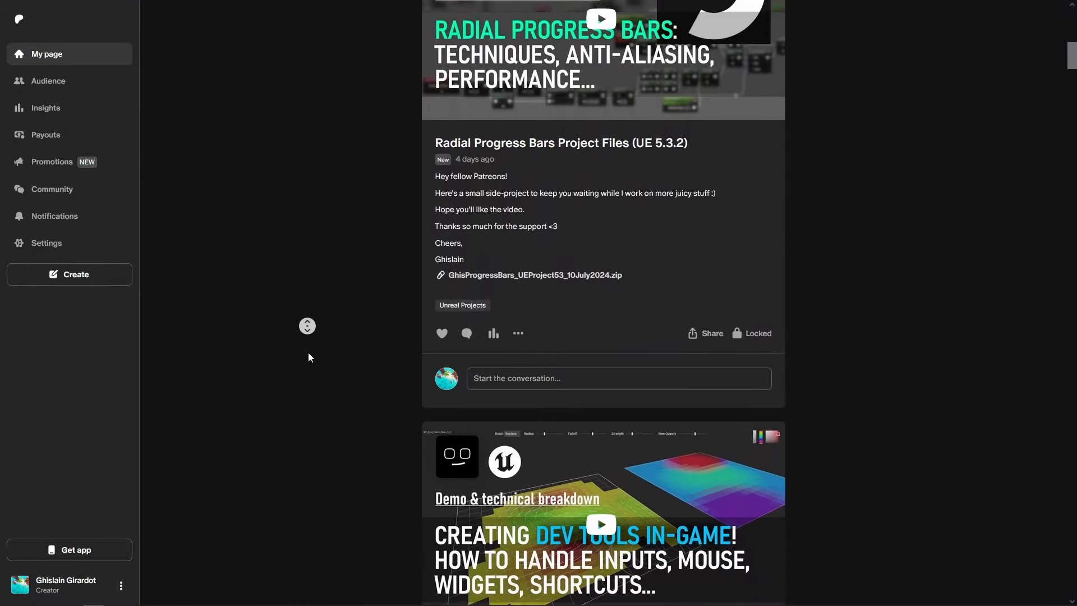
scroll(309, 356, down, 2)
scroll(308, 357, down, 4)
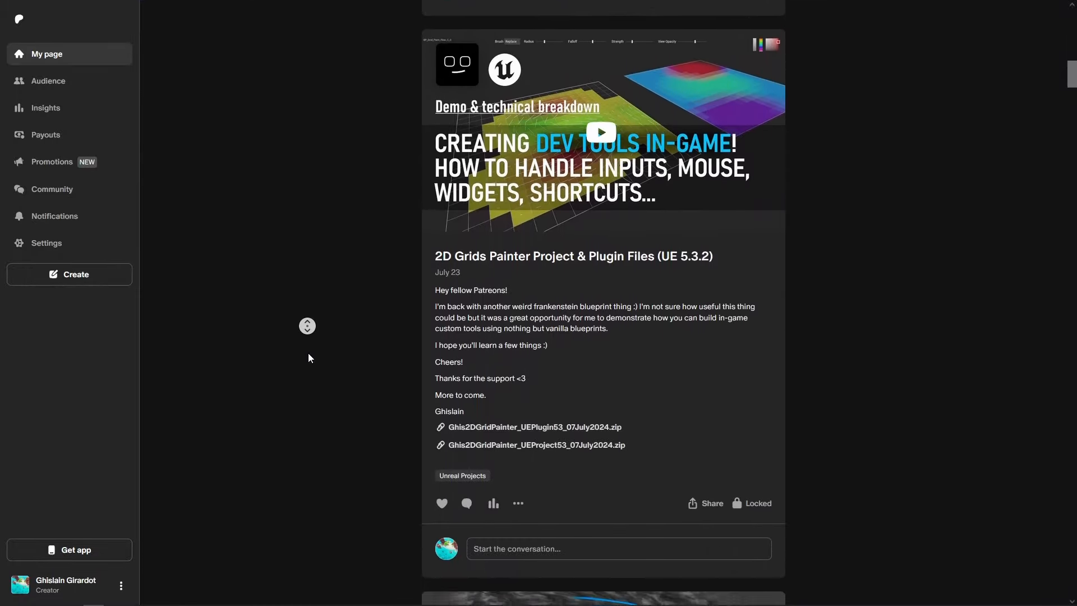
scroll(308, 358, down, 2)
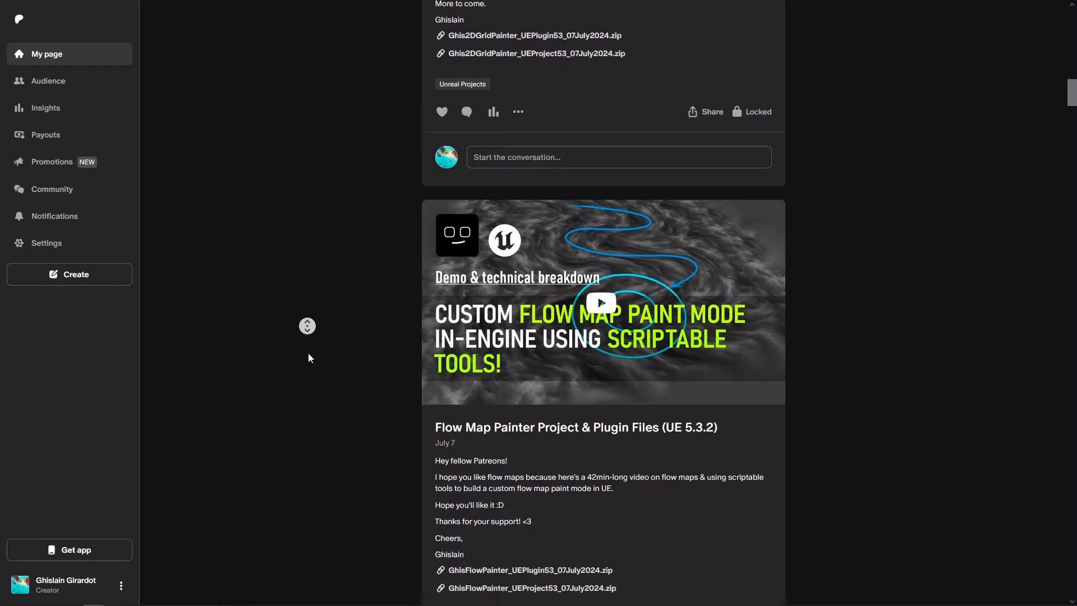
scroll(308, 358, down, 6)
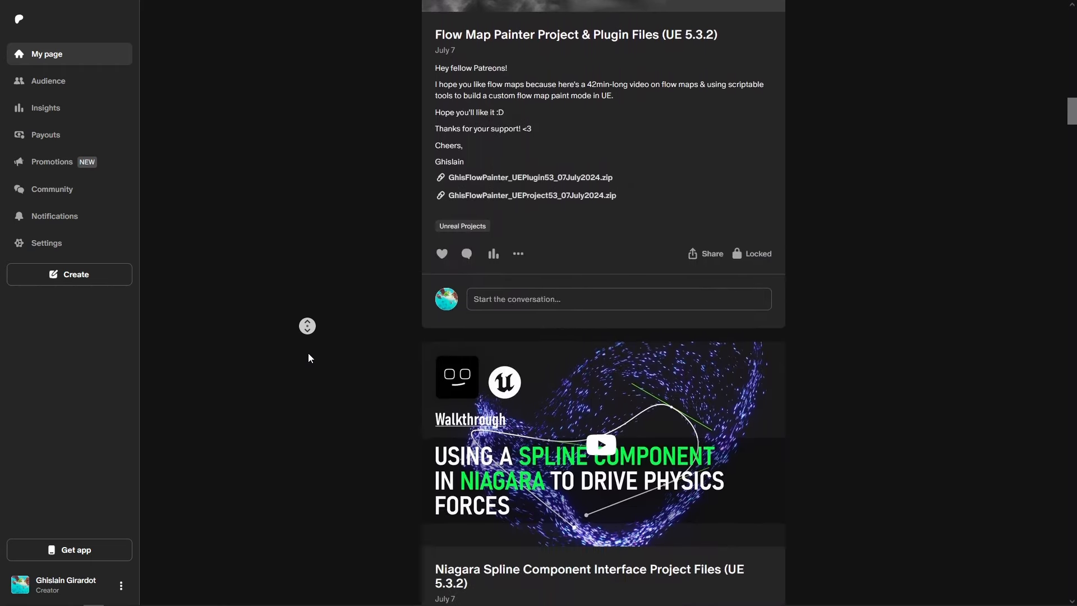
scroll(309, 354, down, 9)
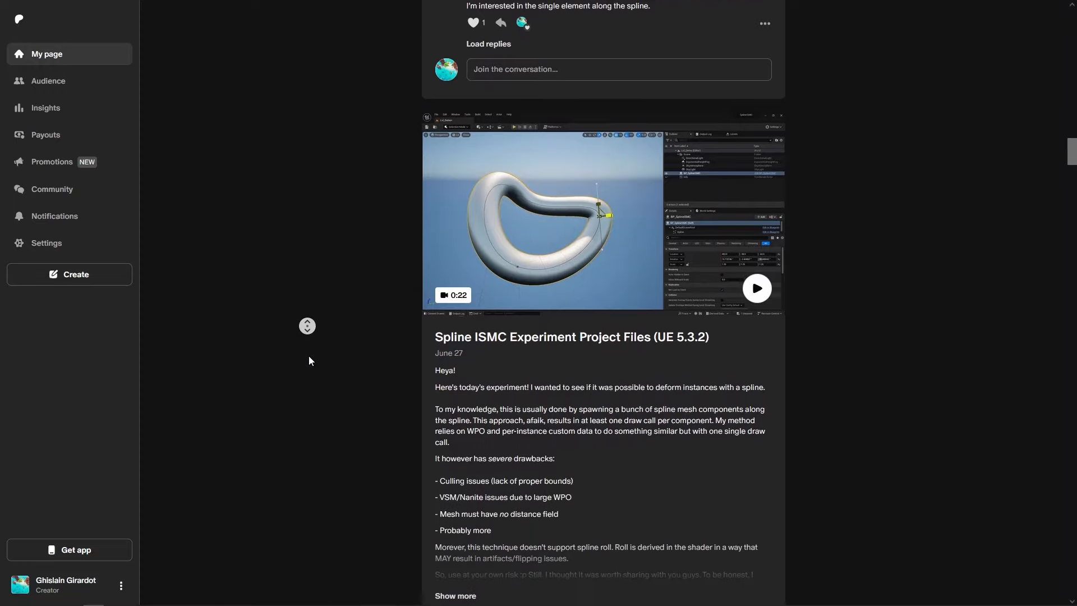
scroll(309, 360, down, 2)
scroll(308, 361, down, 9)
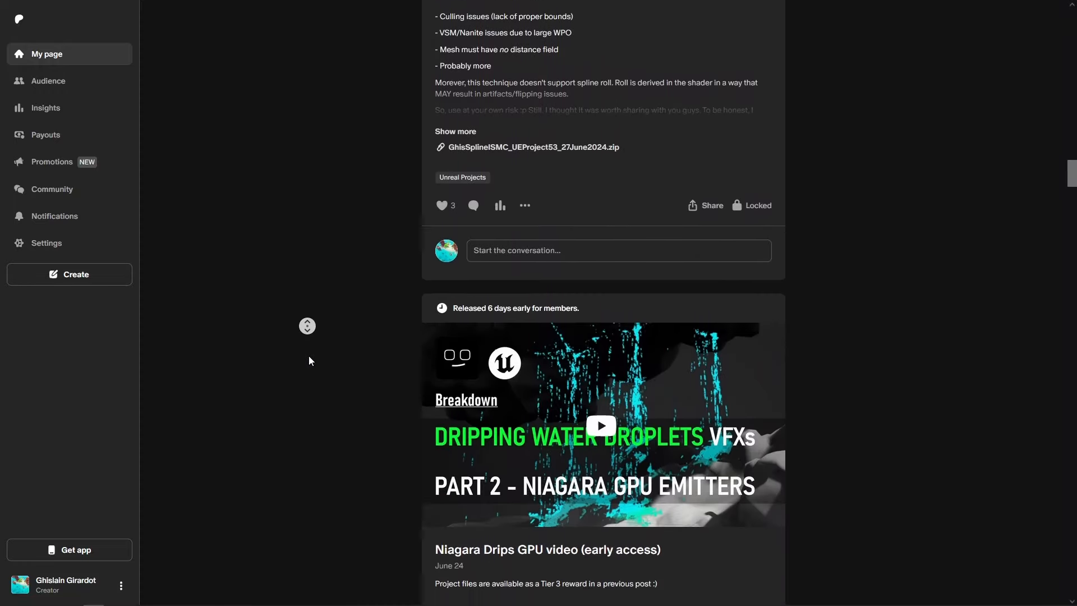
scroll(309, 361, down, 9)
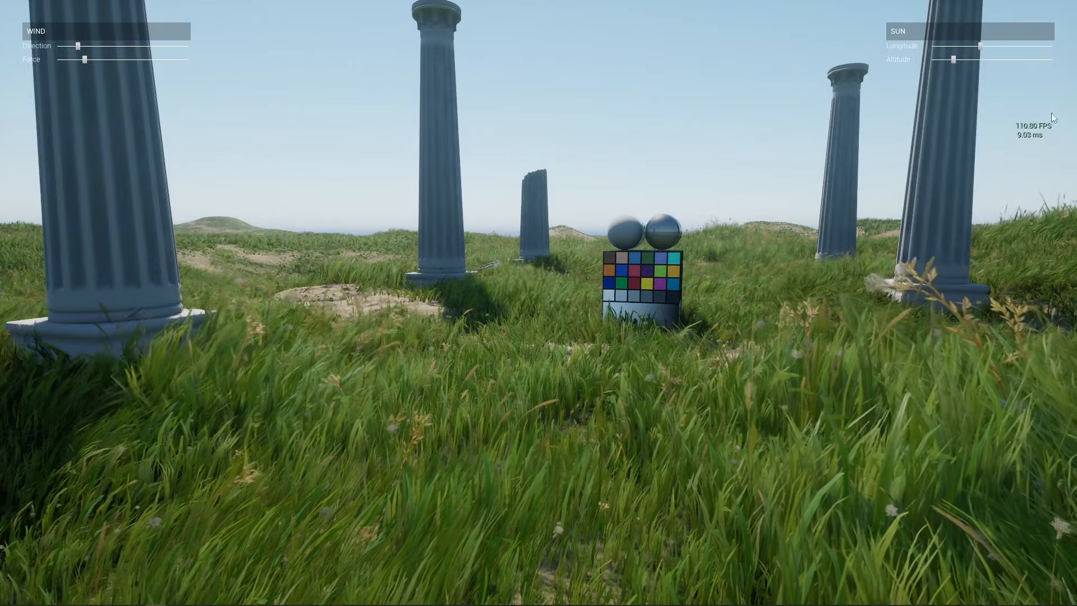
Raise the wind force in the grass field demo among the columns
drag(85, 59, 137, 59)
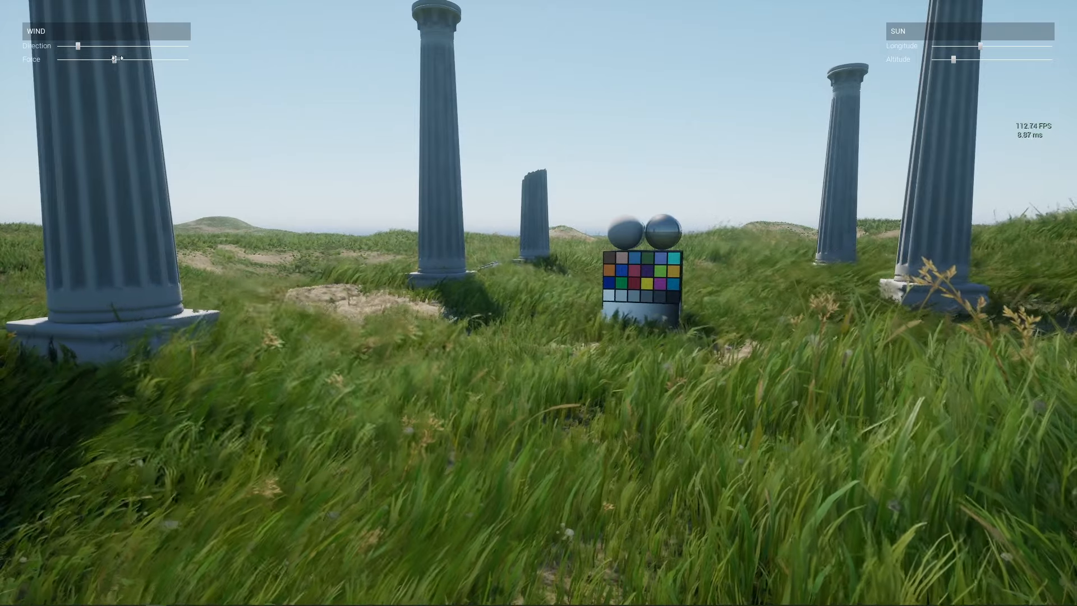